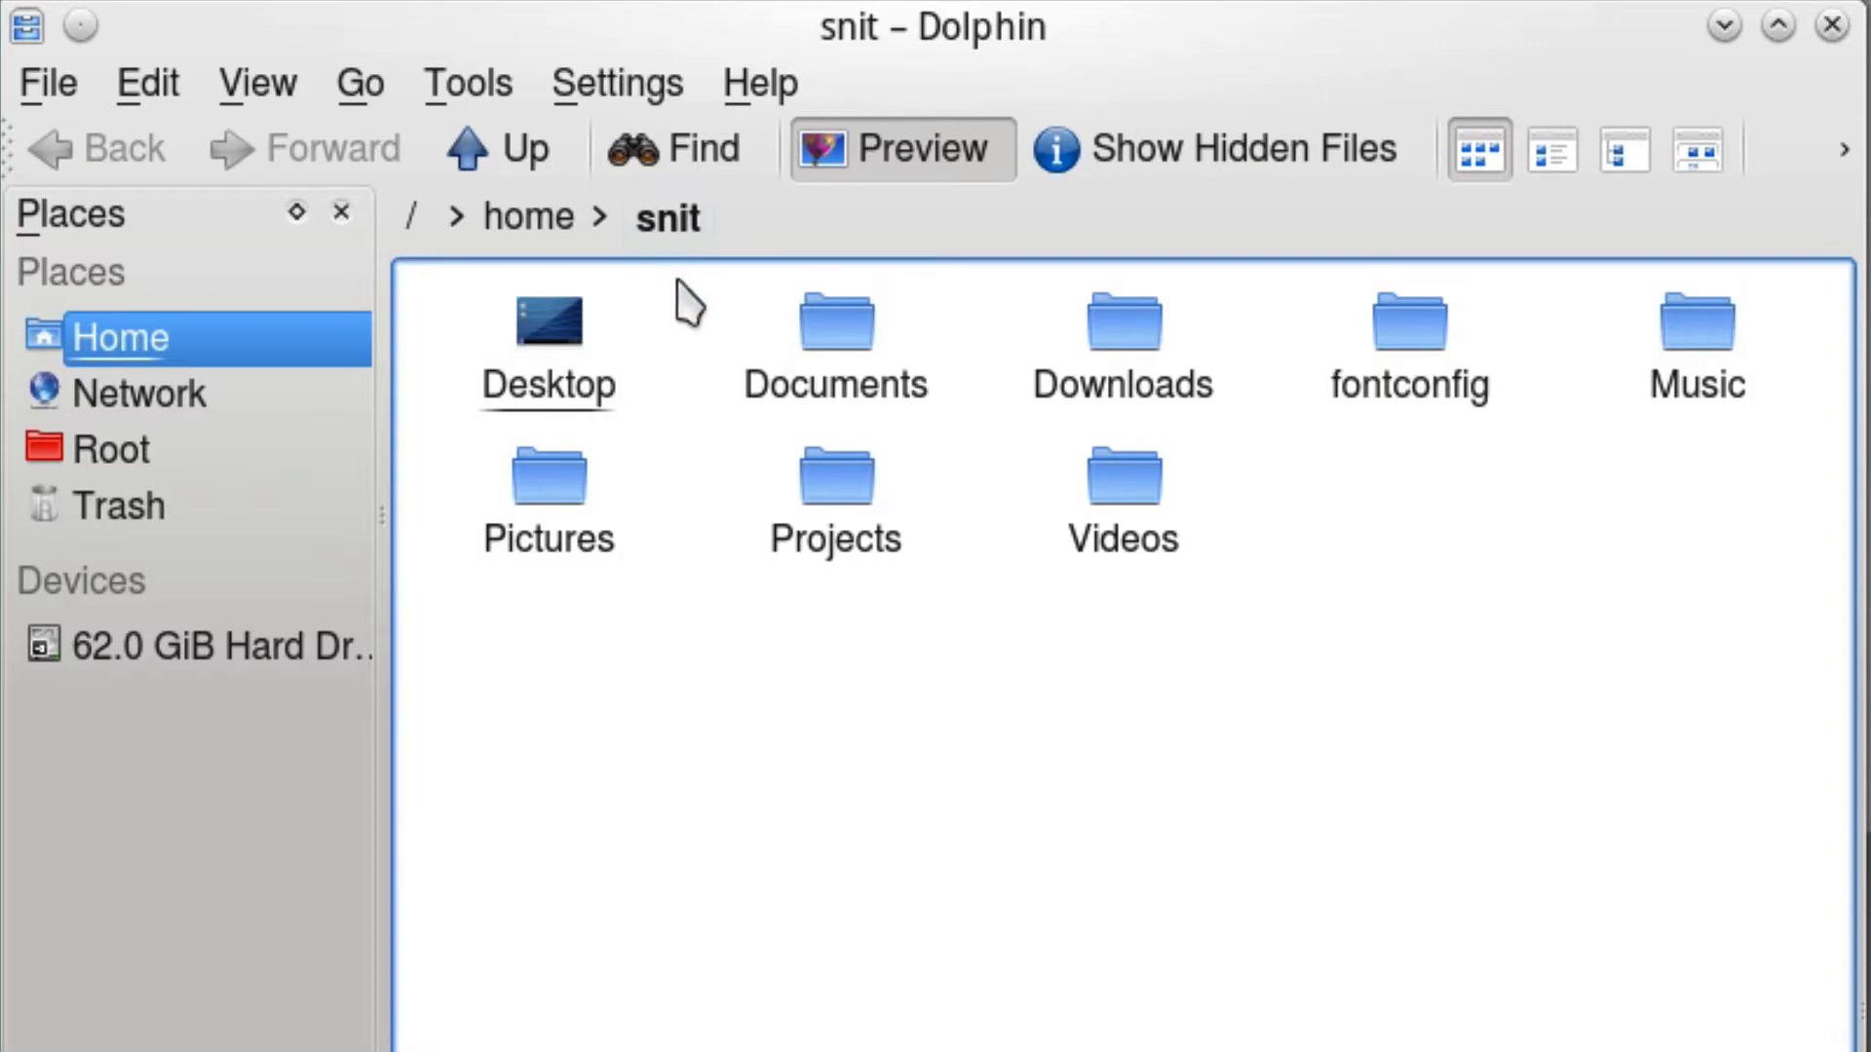
Search the home folder by filename for "x".
{"action": "left_click", "coordinate": [703, 151]}
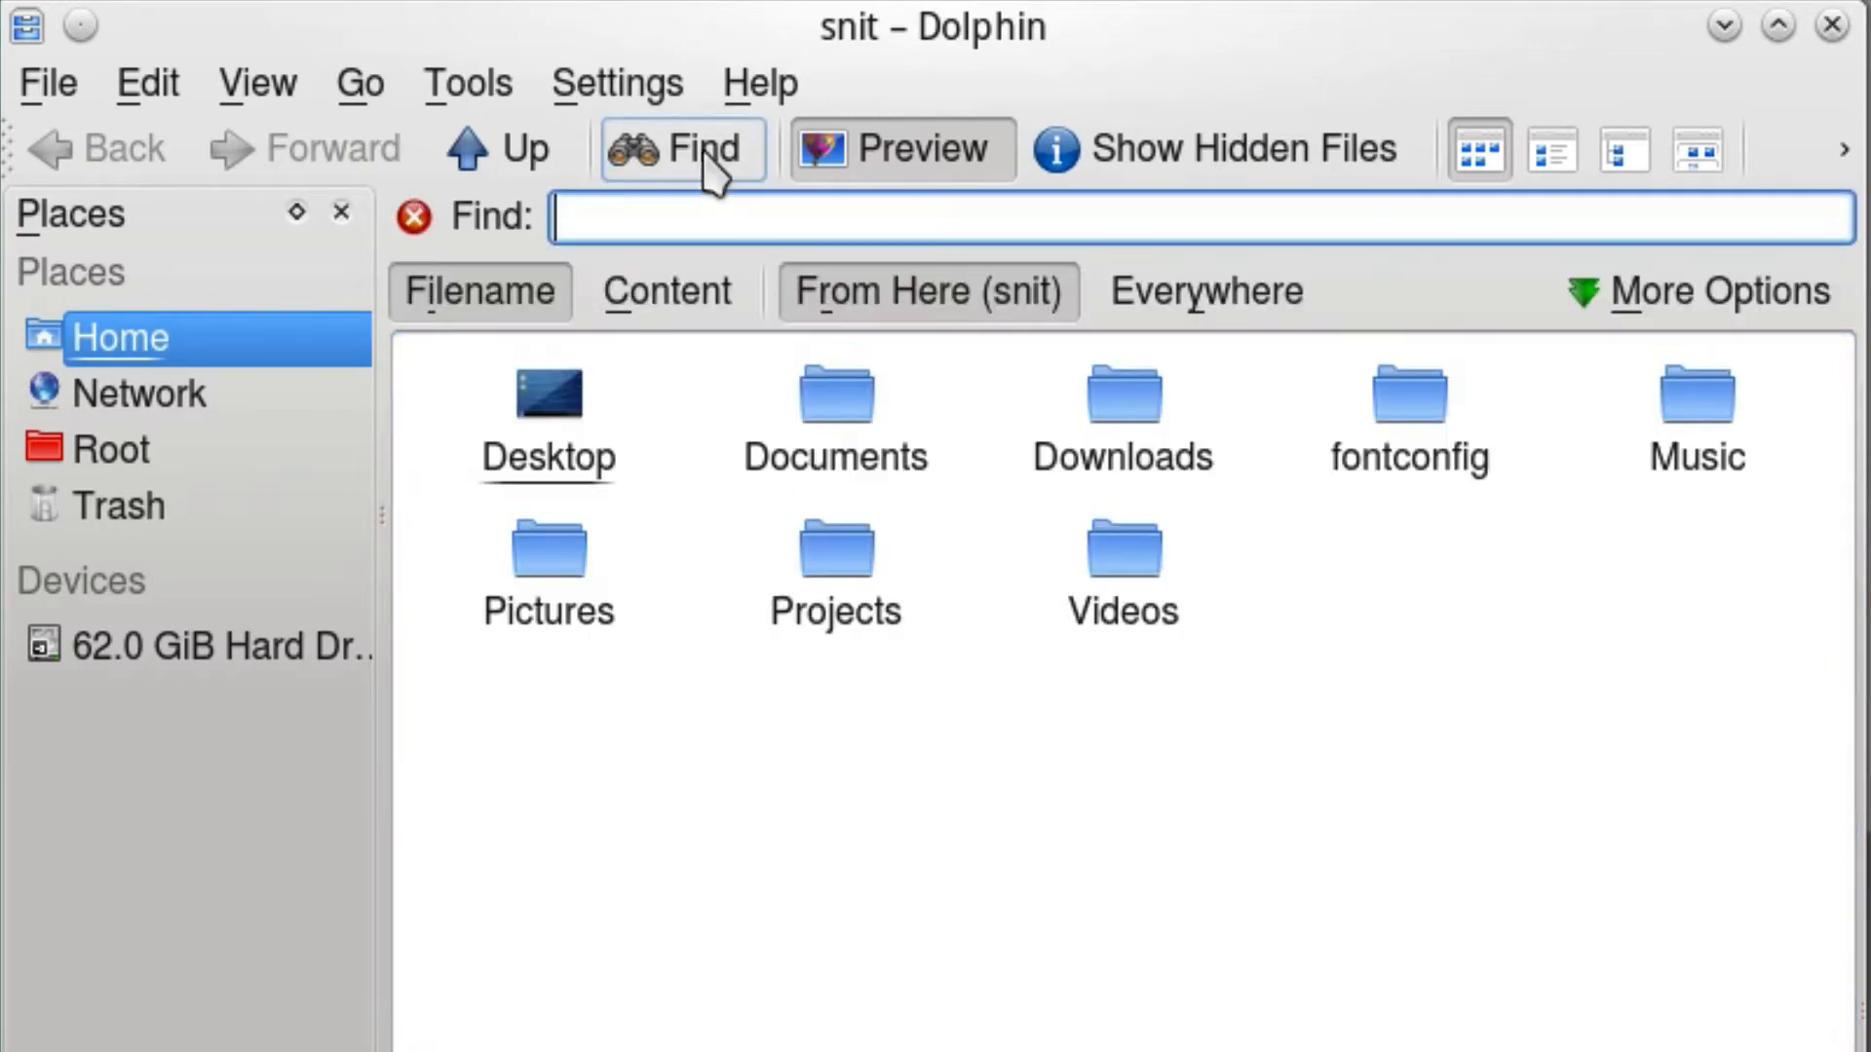
{"action": "type", "text": "x"}
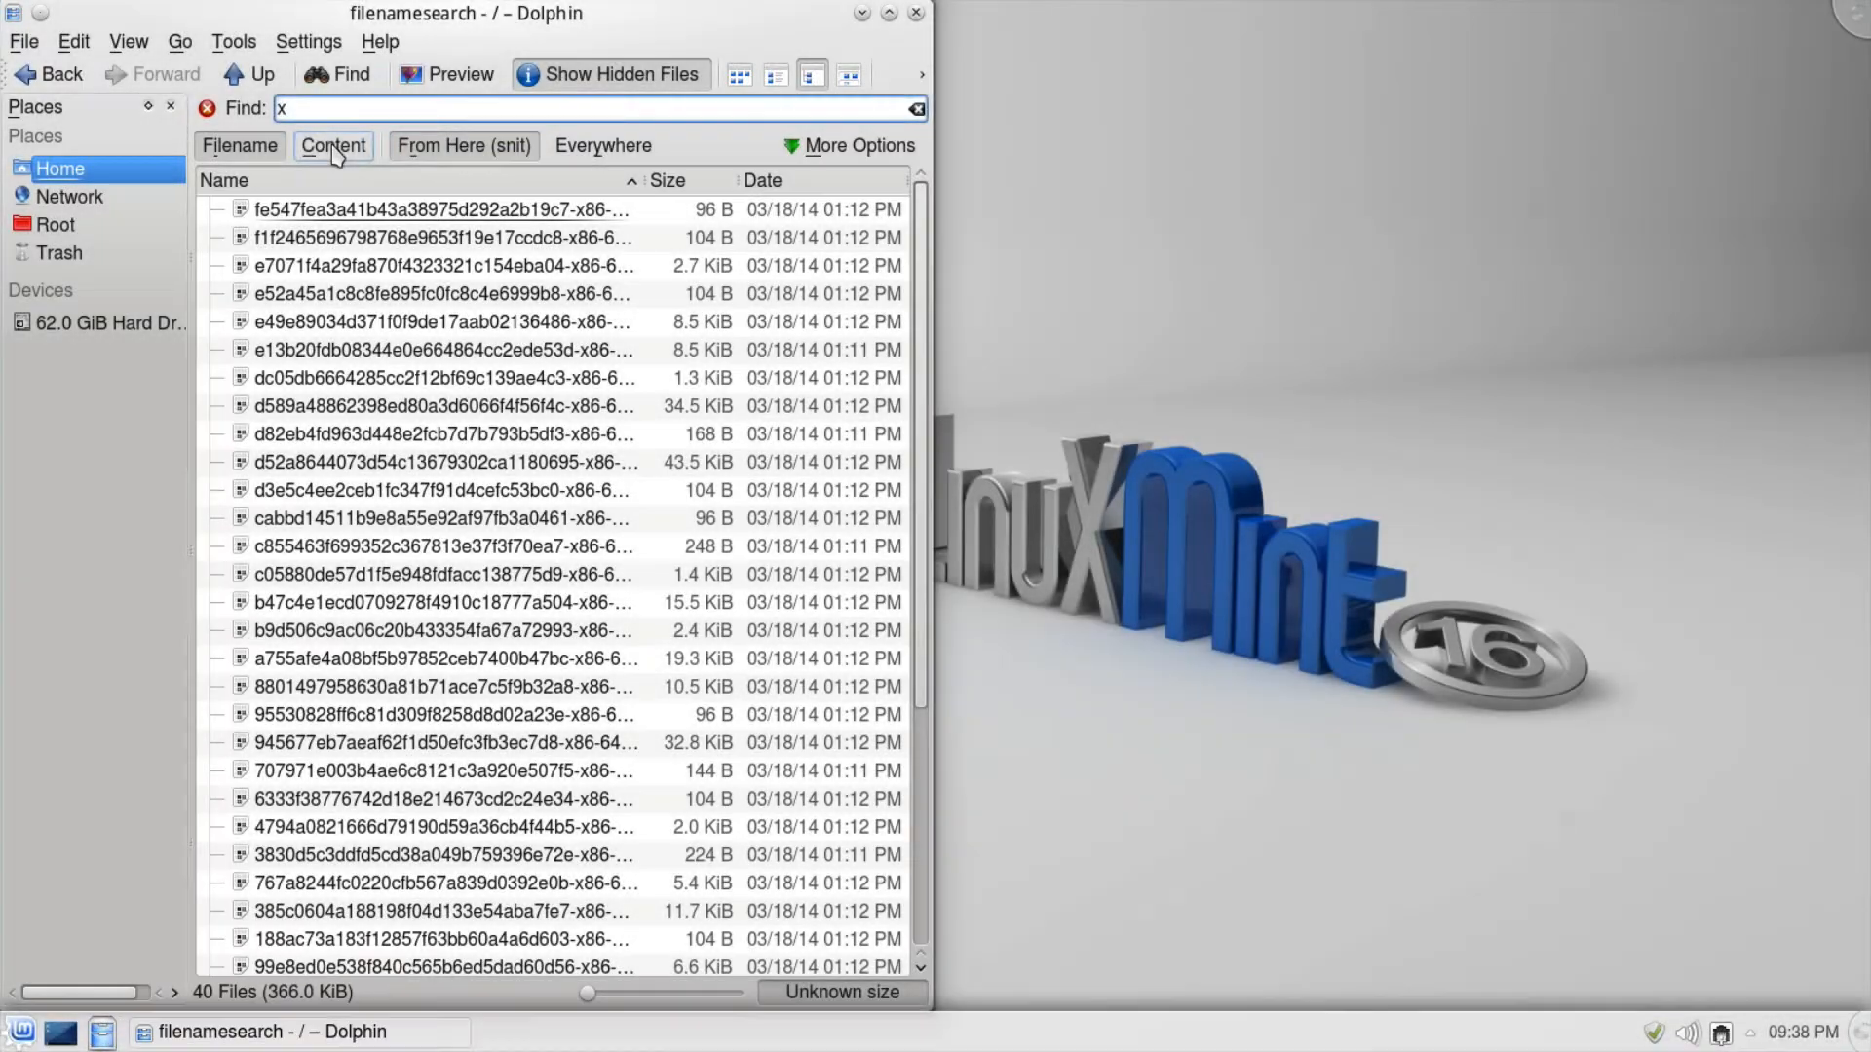
Switch the search to Content and Everywhere, and show then hide the additional search options.
{"action": "left_click", "coordinate": [333, 148]}
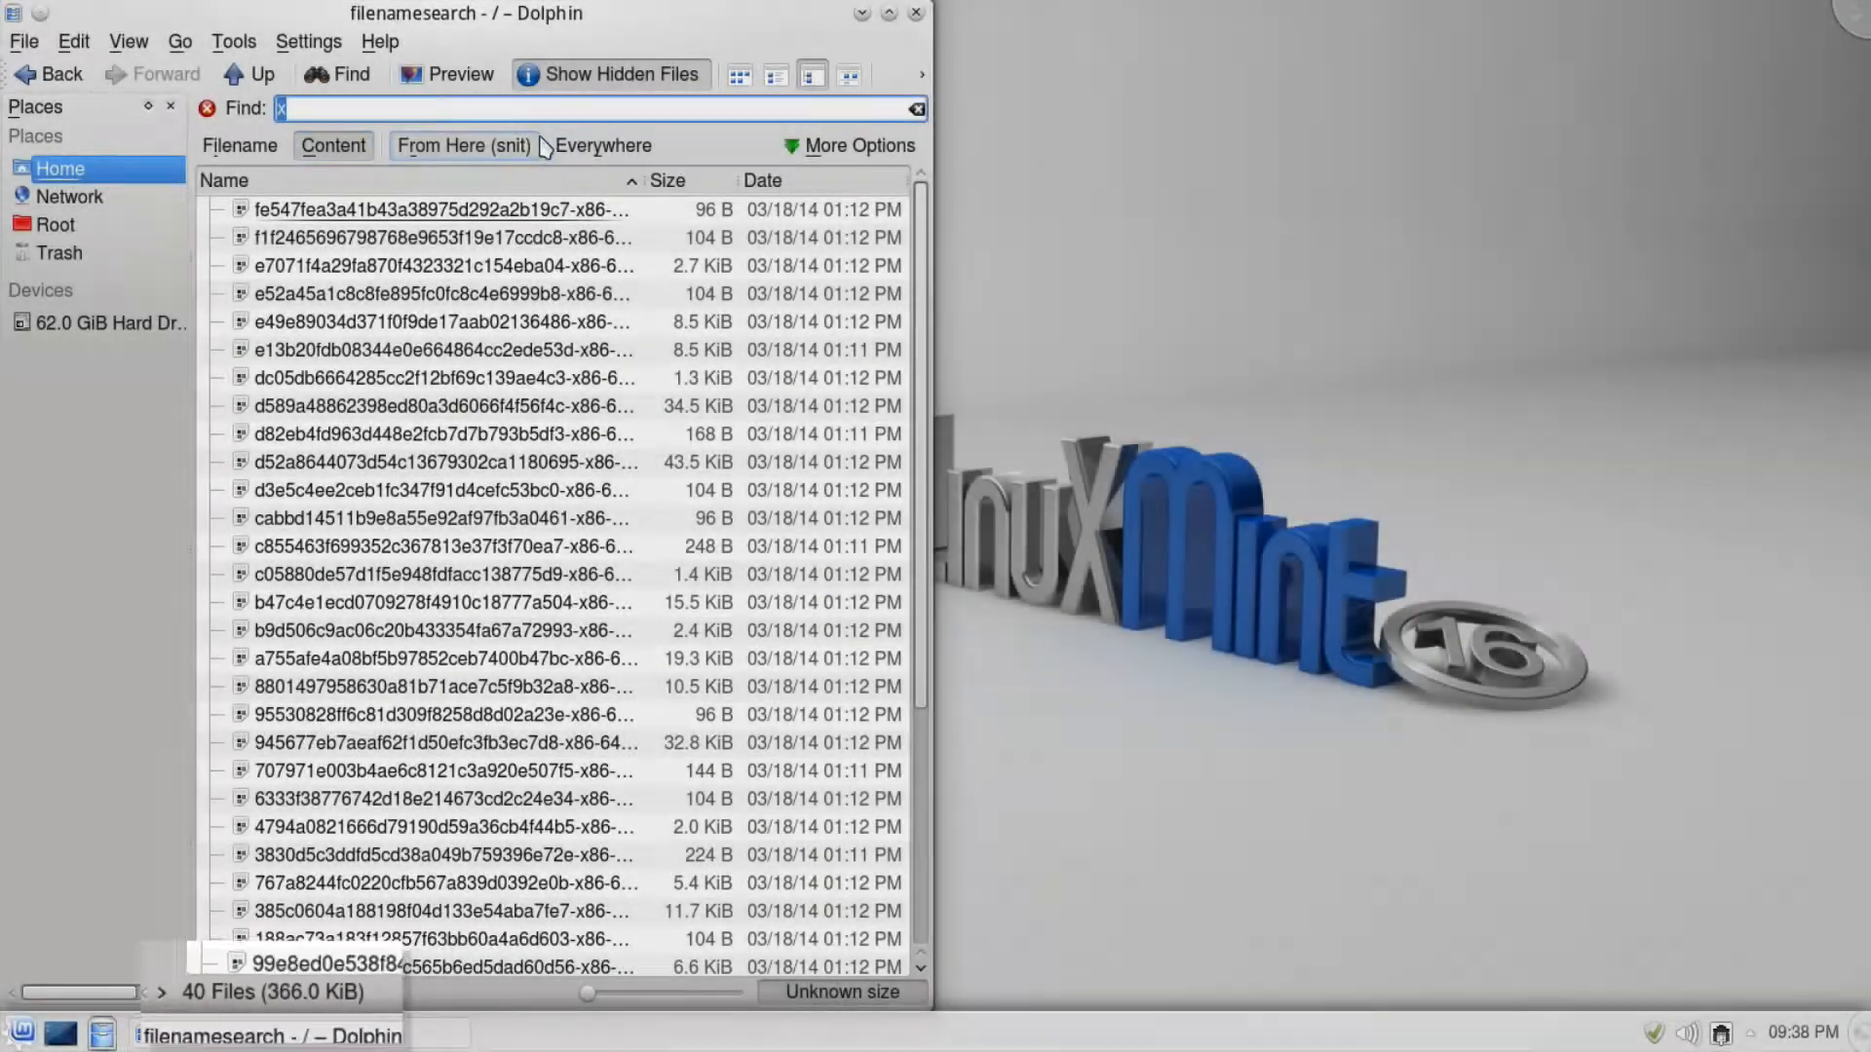
{"action": "left_click", "coordinate": [588, 148]}
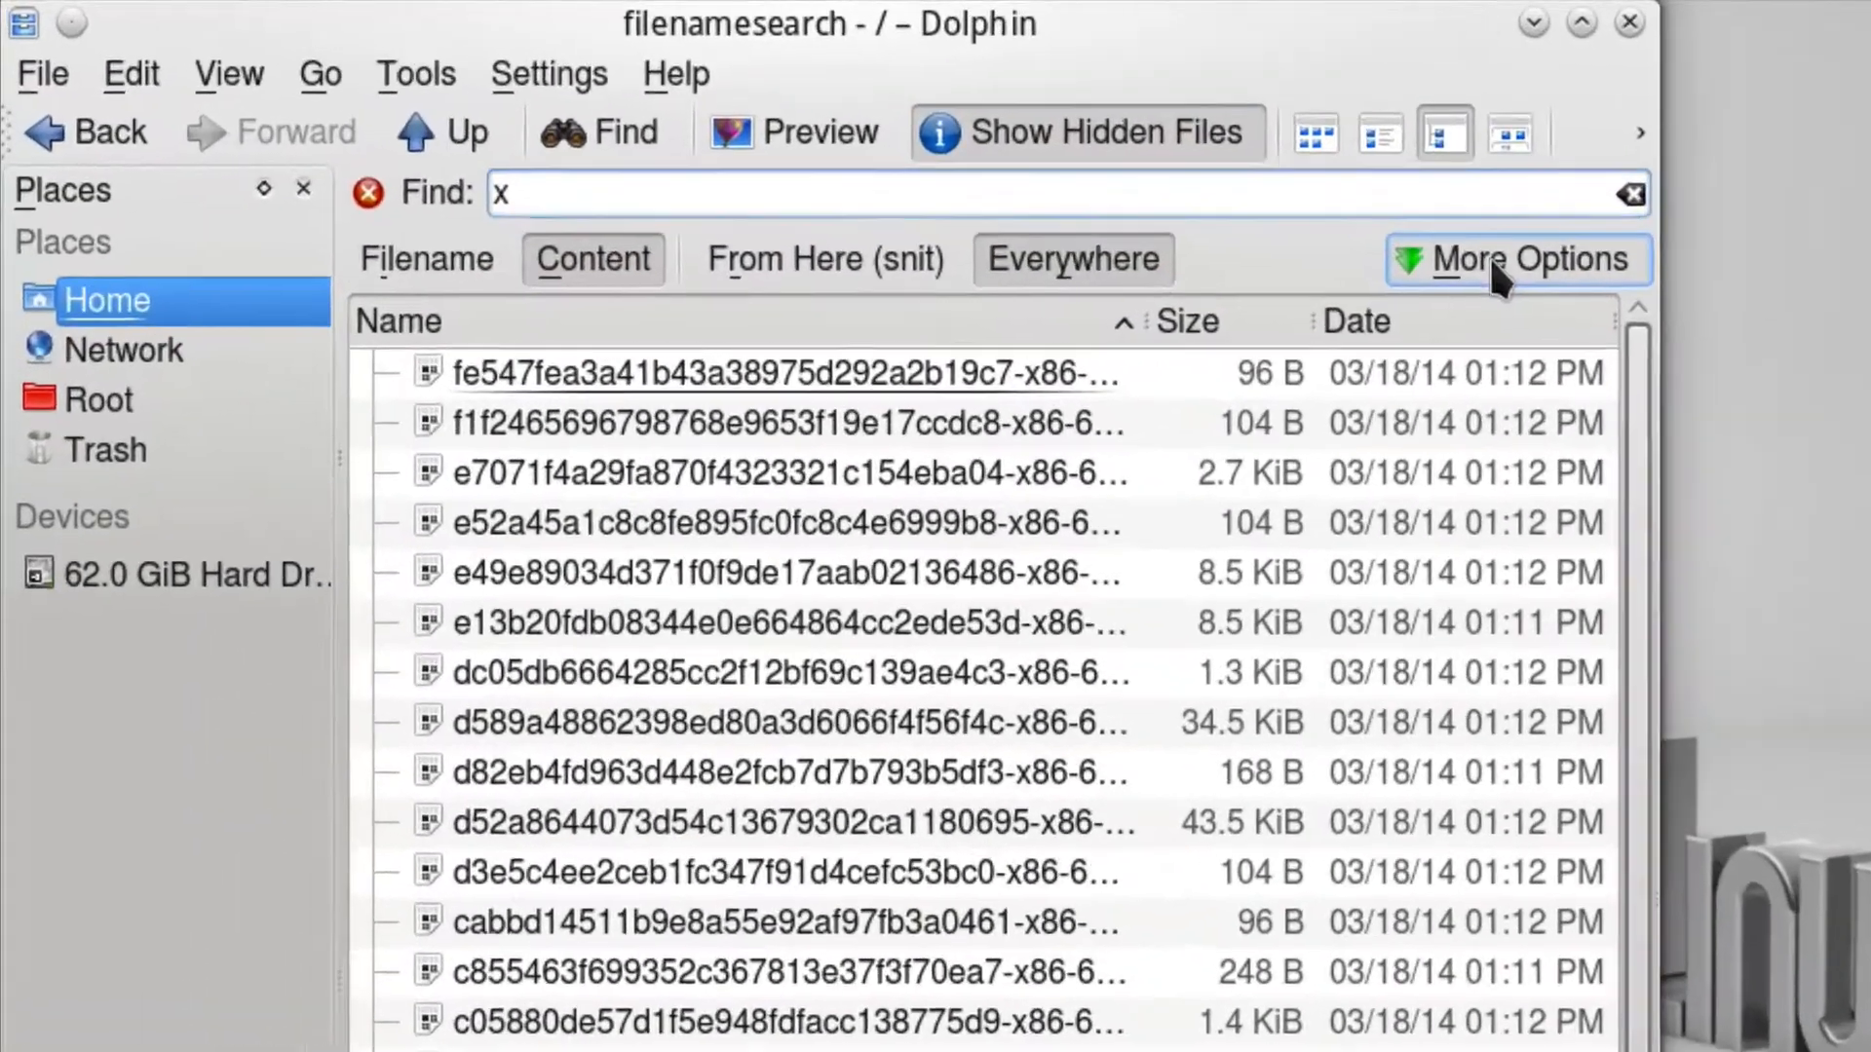
{"action": "left_click", "coordinate": [844, 146]}
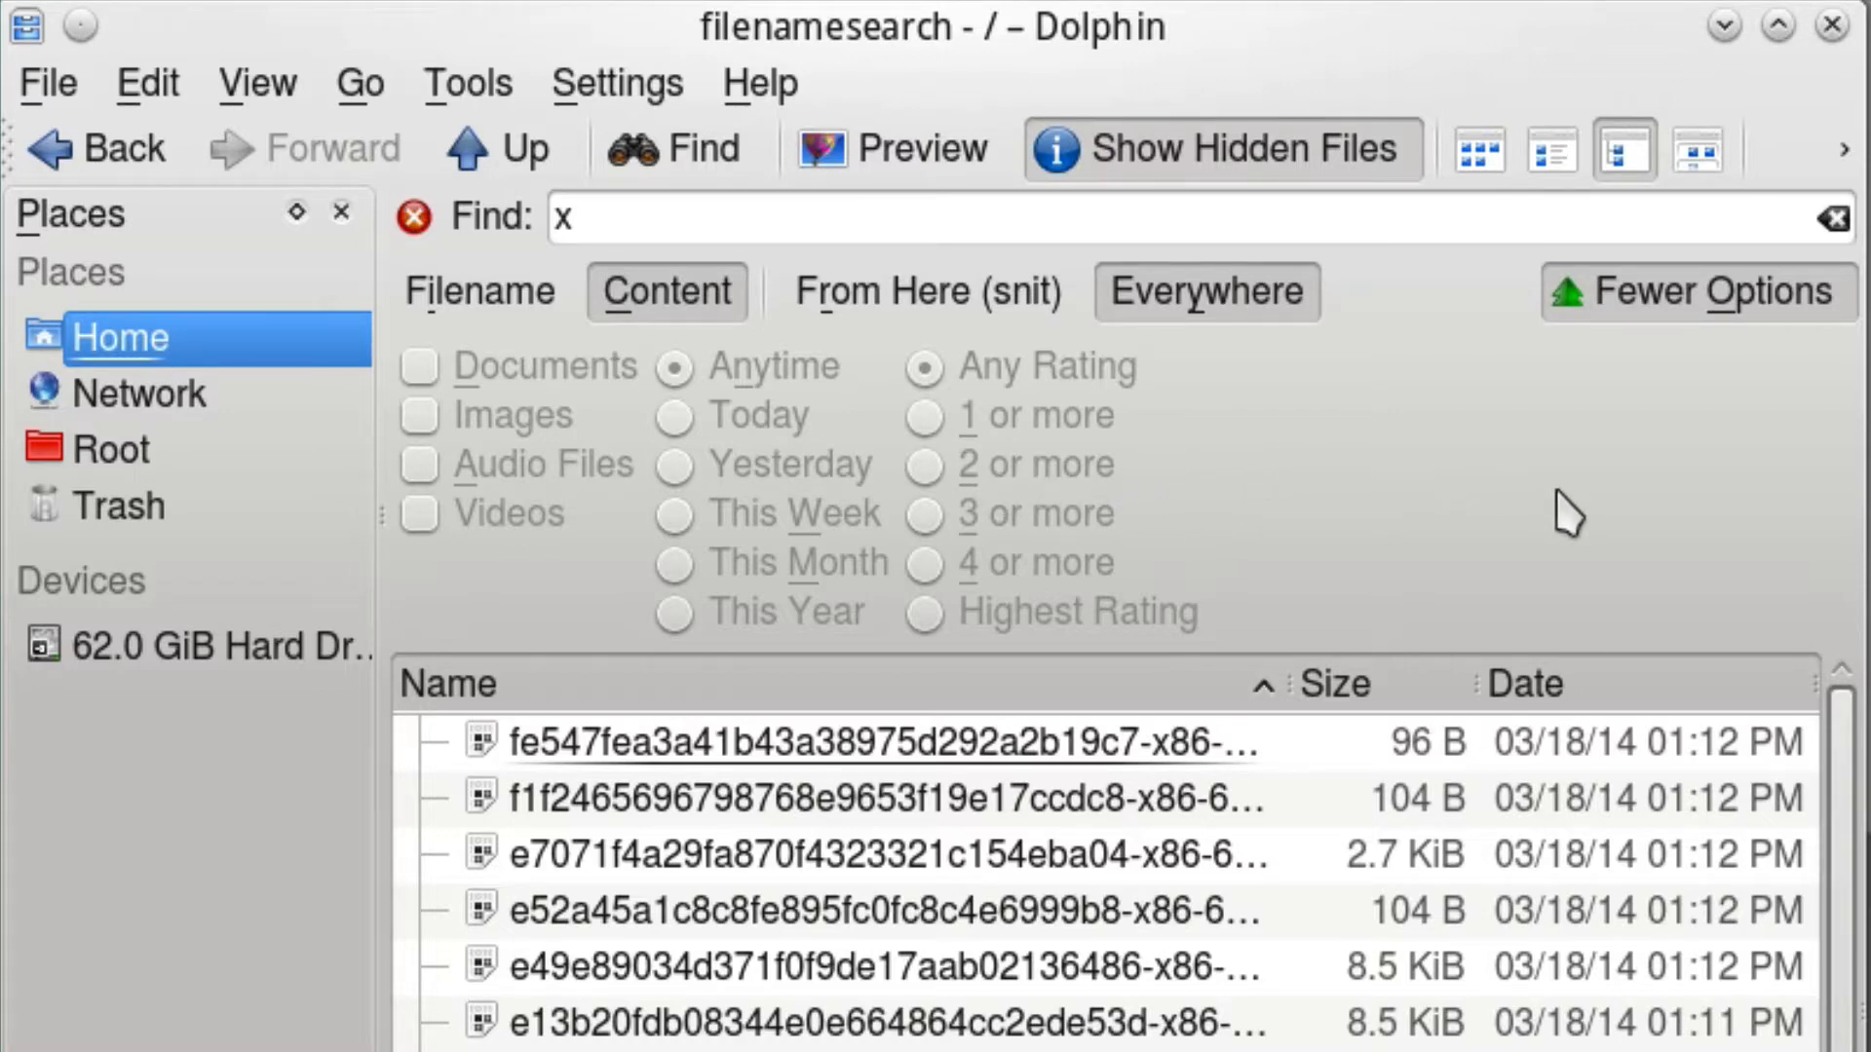
{"action": "left_click", "coordinate": [1669, 292]}
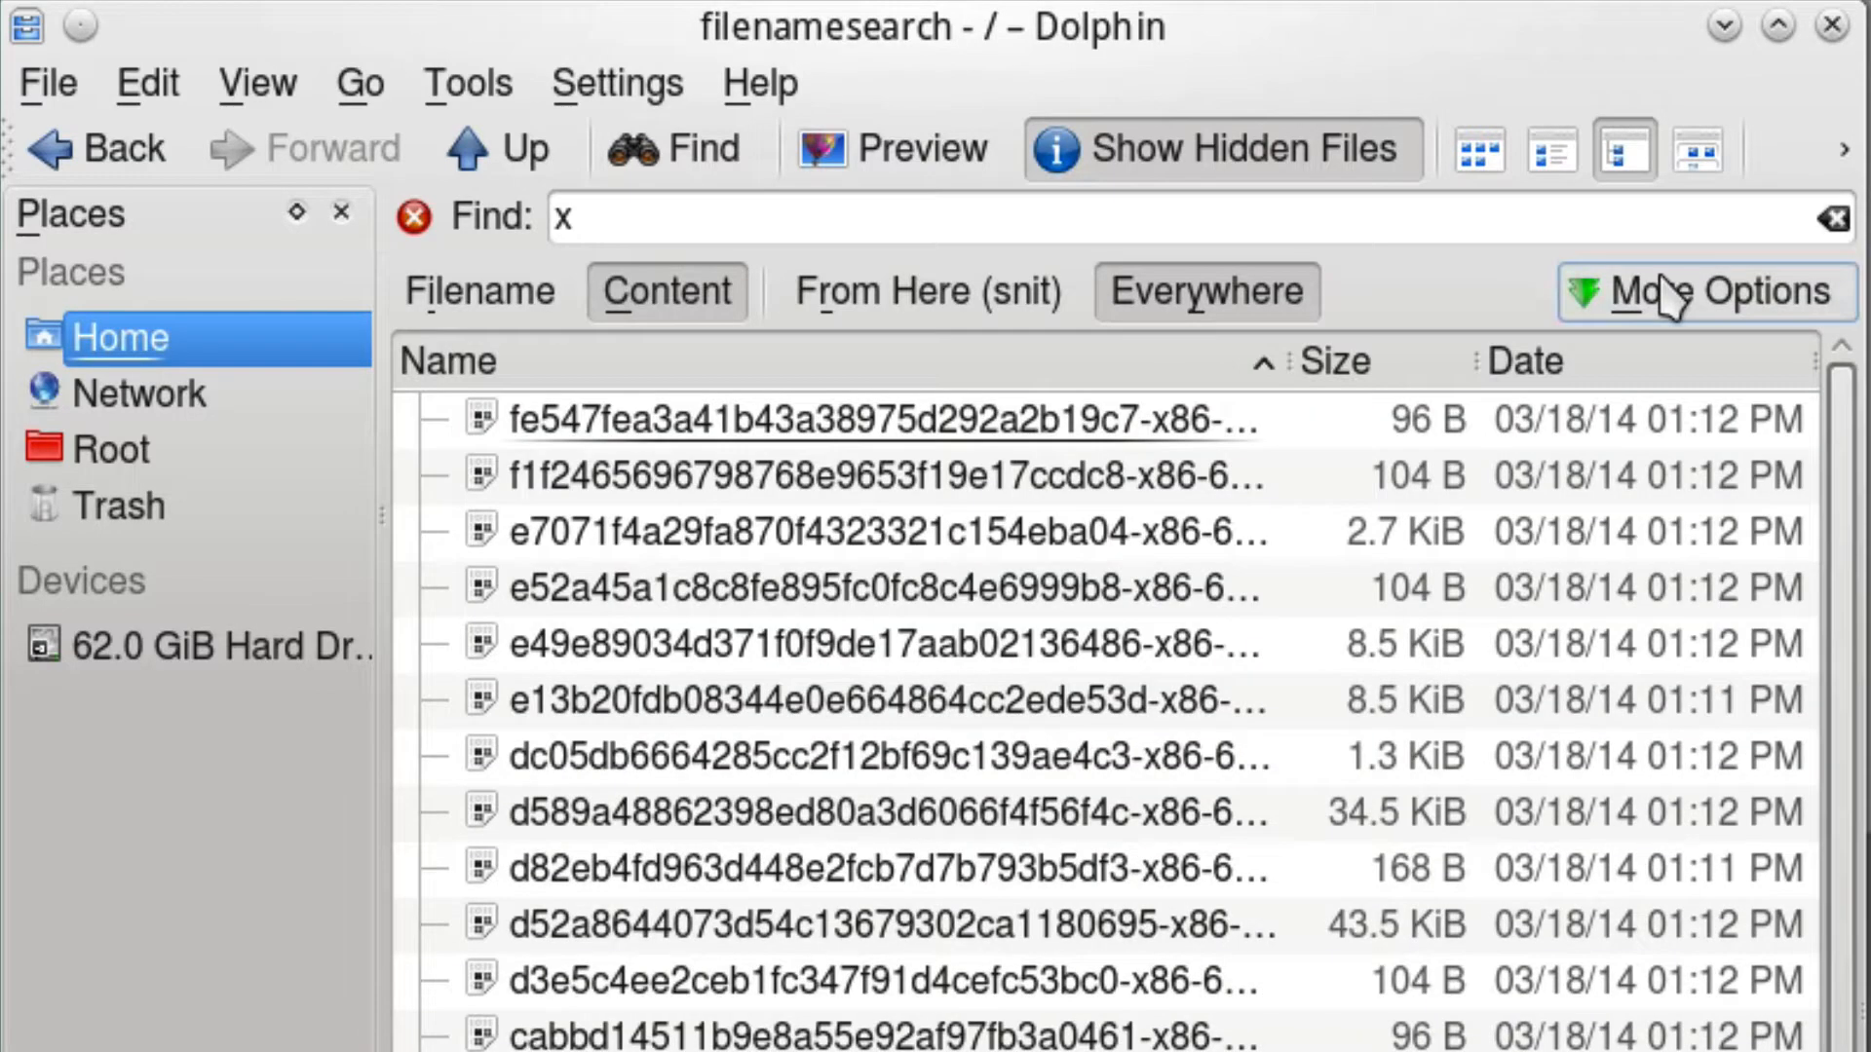
Go back through the history to the home folder, forward to the search results, and return to Home.
{"action": "left_click", "coordinate": [132, 157]}
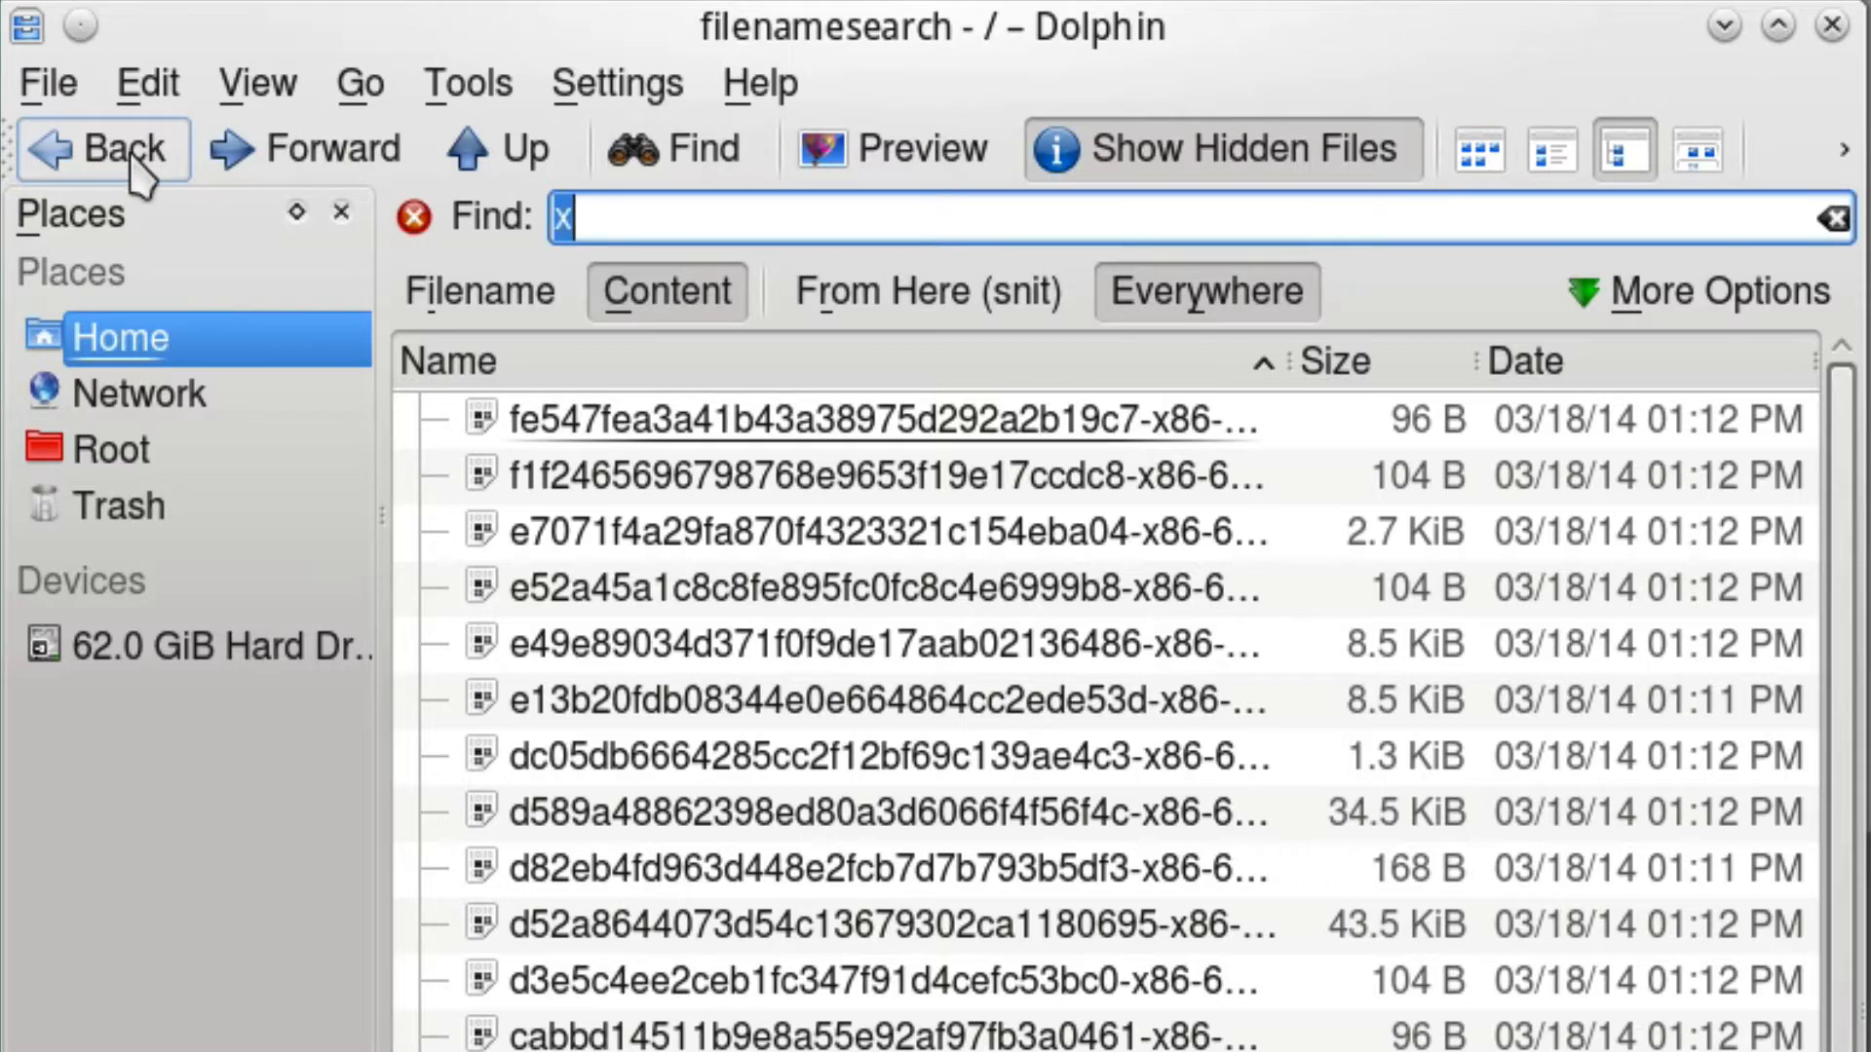
{"action": "left_click", "coordinate": [130, 158]}
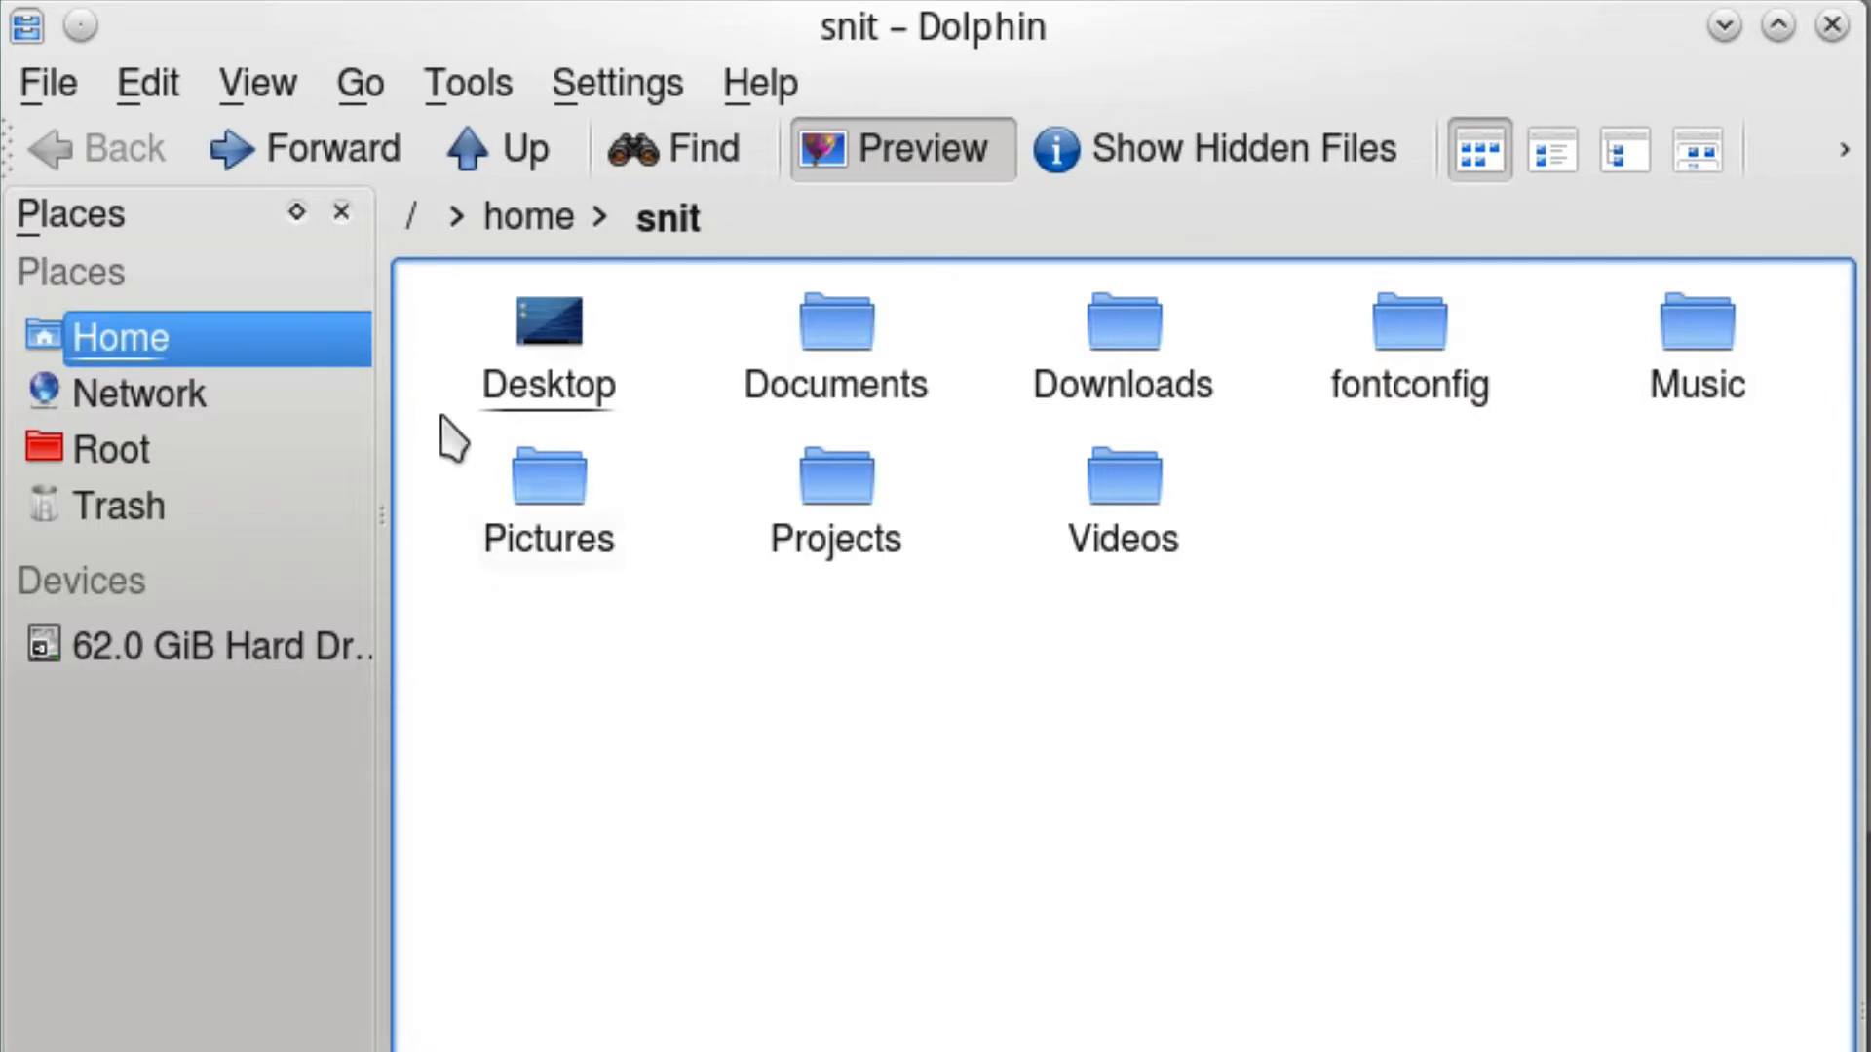
{"action": "left_click", "coordinate": [337, 151]}
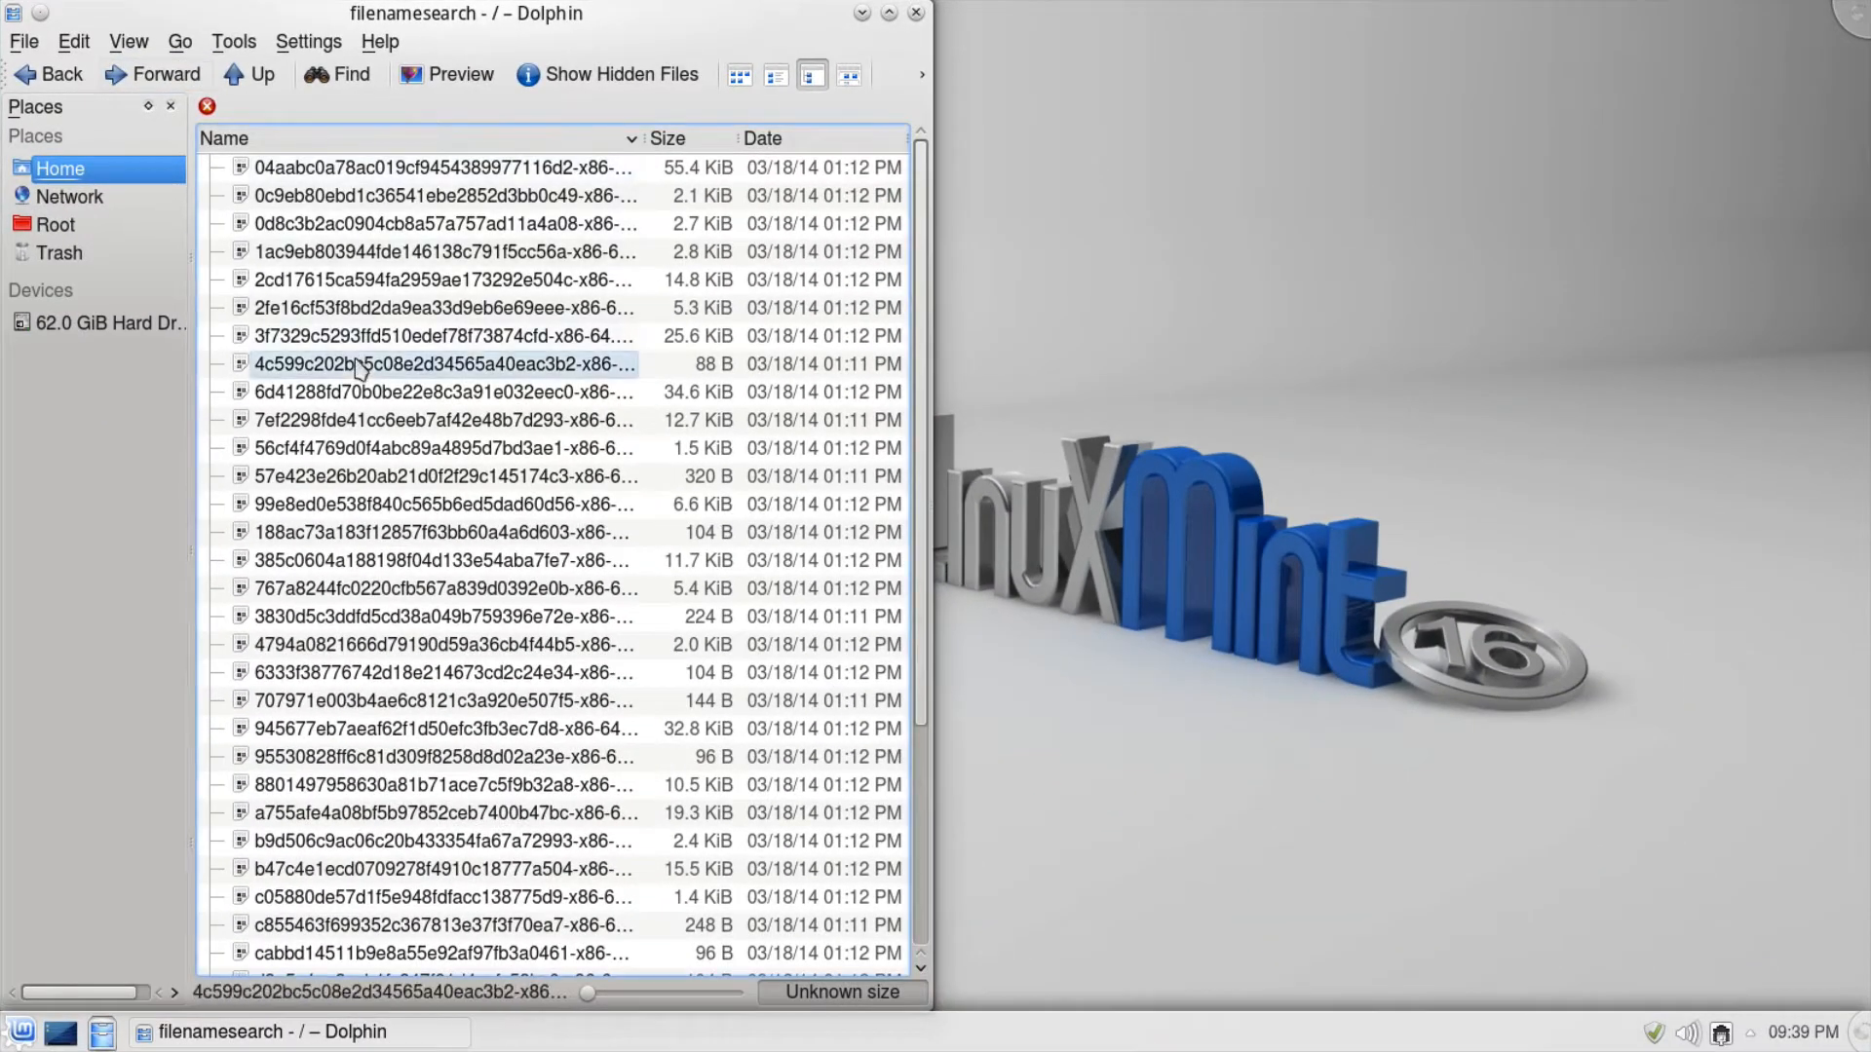
{"action": "left_click", "coordinate": [259, 78]}
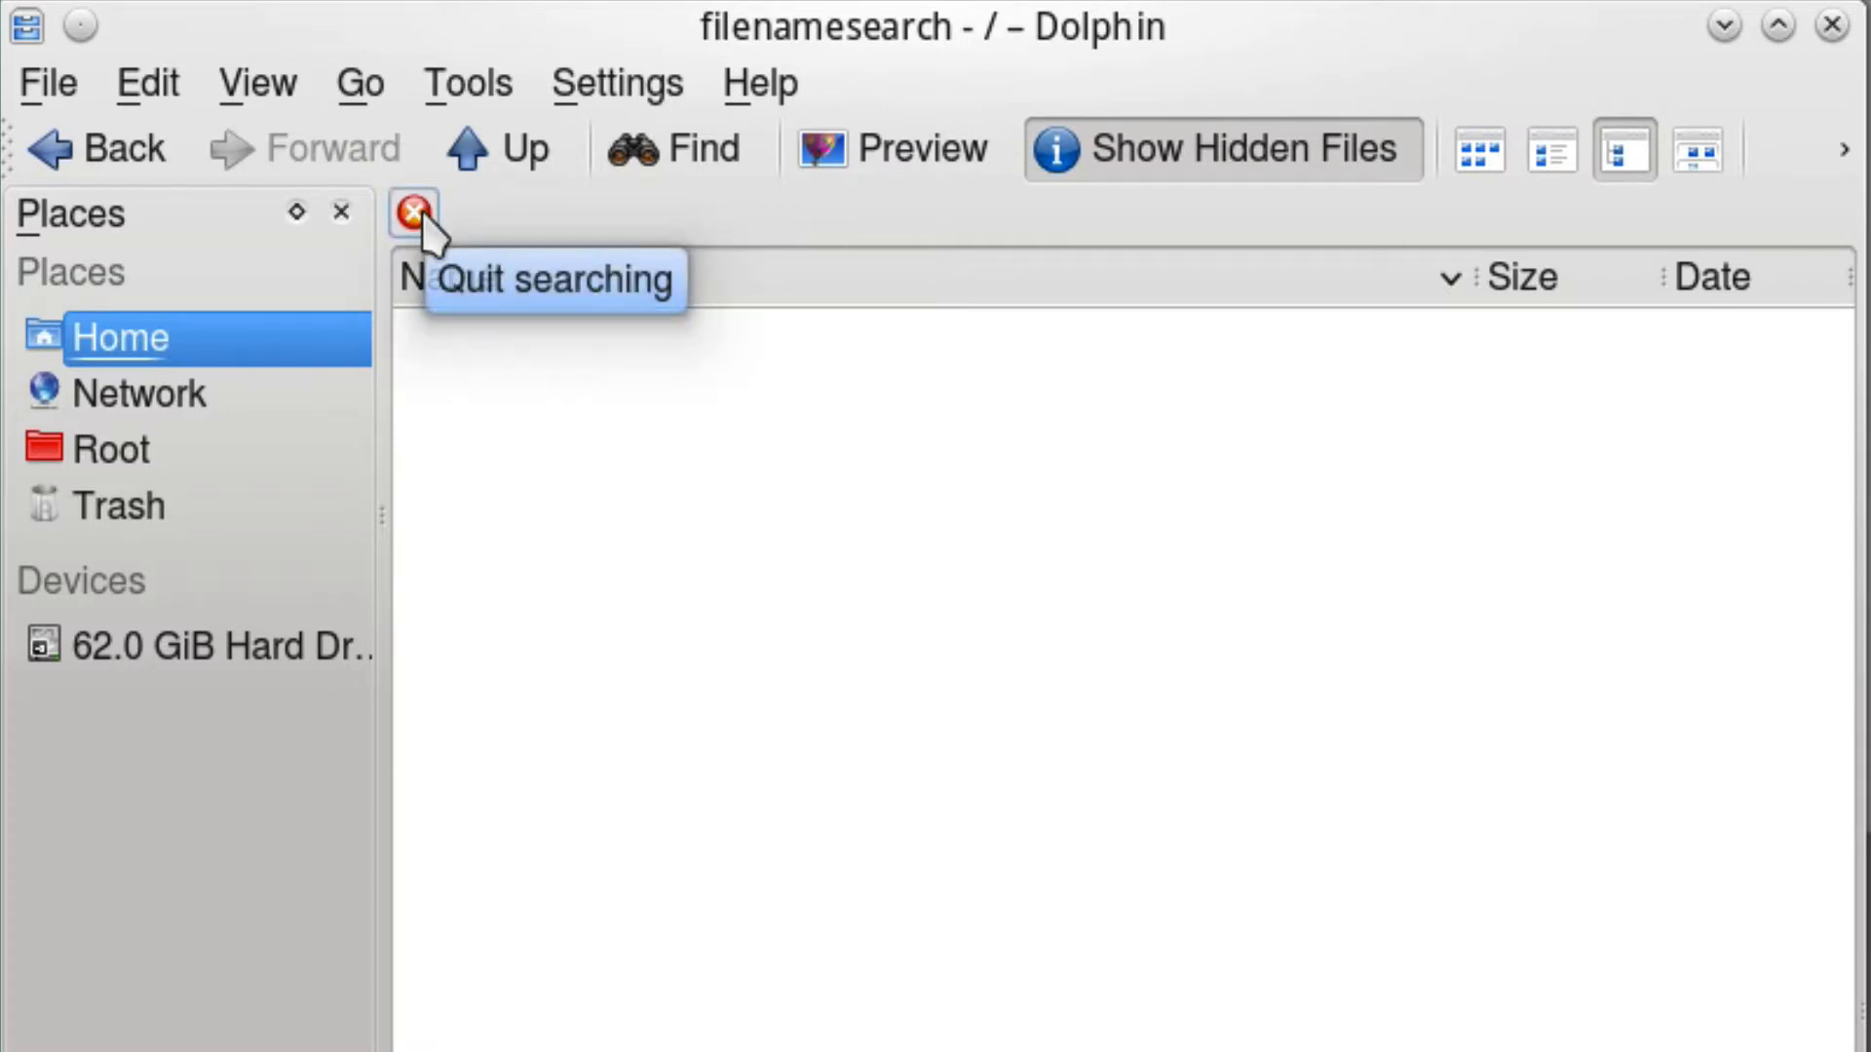
{"action": "left_click", "coordinate": [112, 339]}
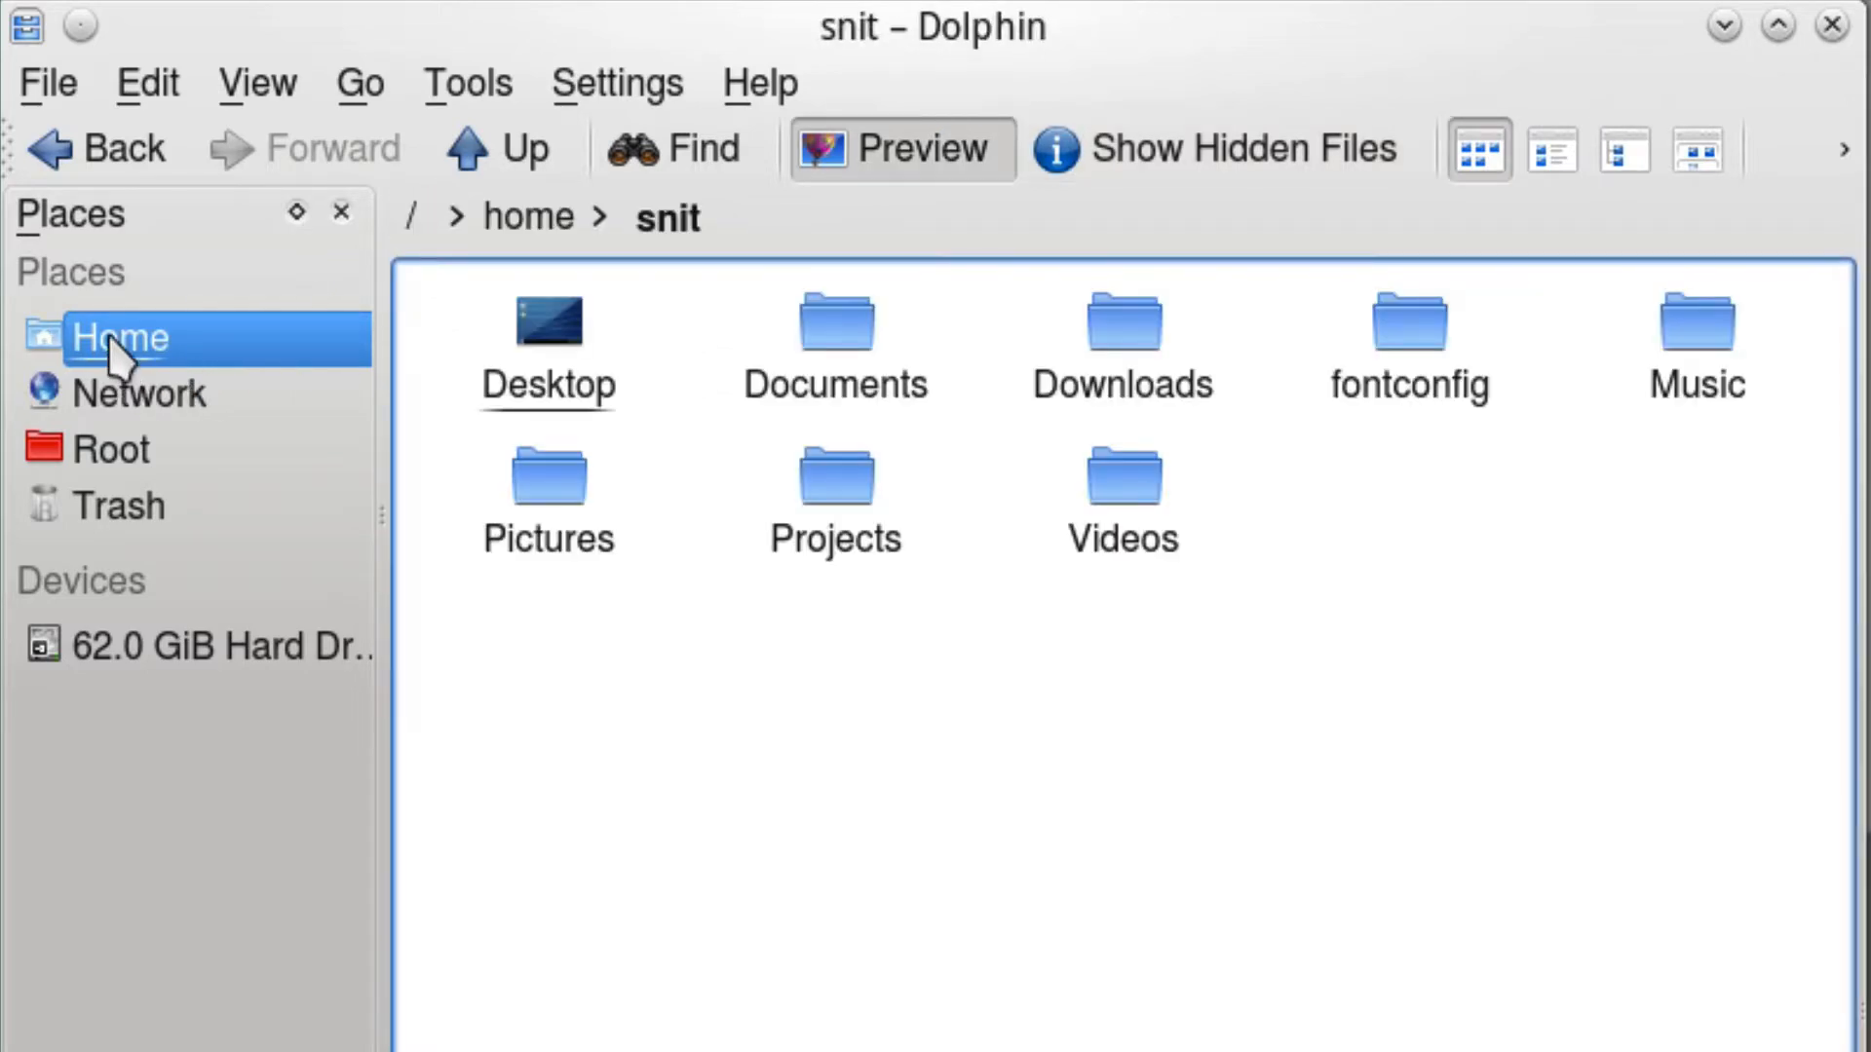
Search everywhere for "x" from the home folder and switch the search from content to Filename.
{"action": "left_click", "coordinate": [672, 164]}
{"action": "type", "text": "x"}
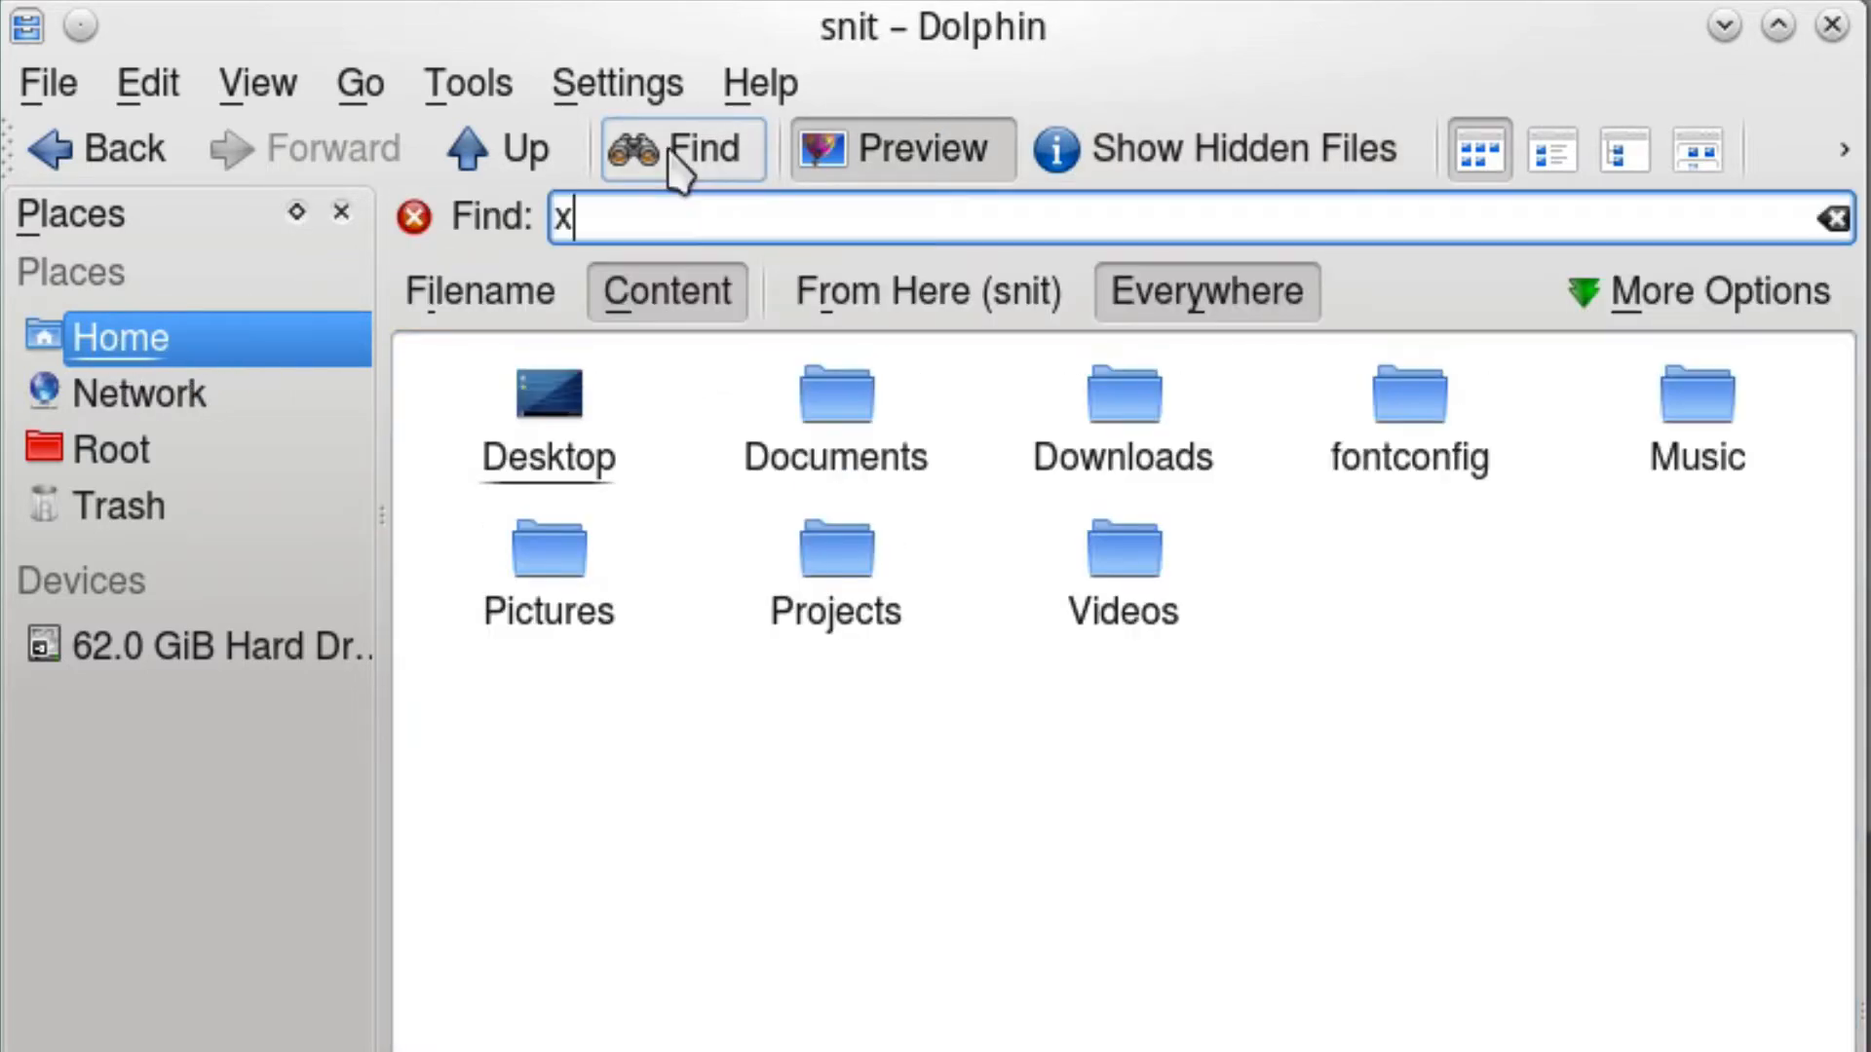
{"action": "key", "text": "Return"}
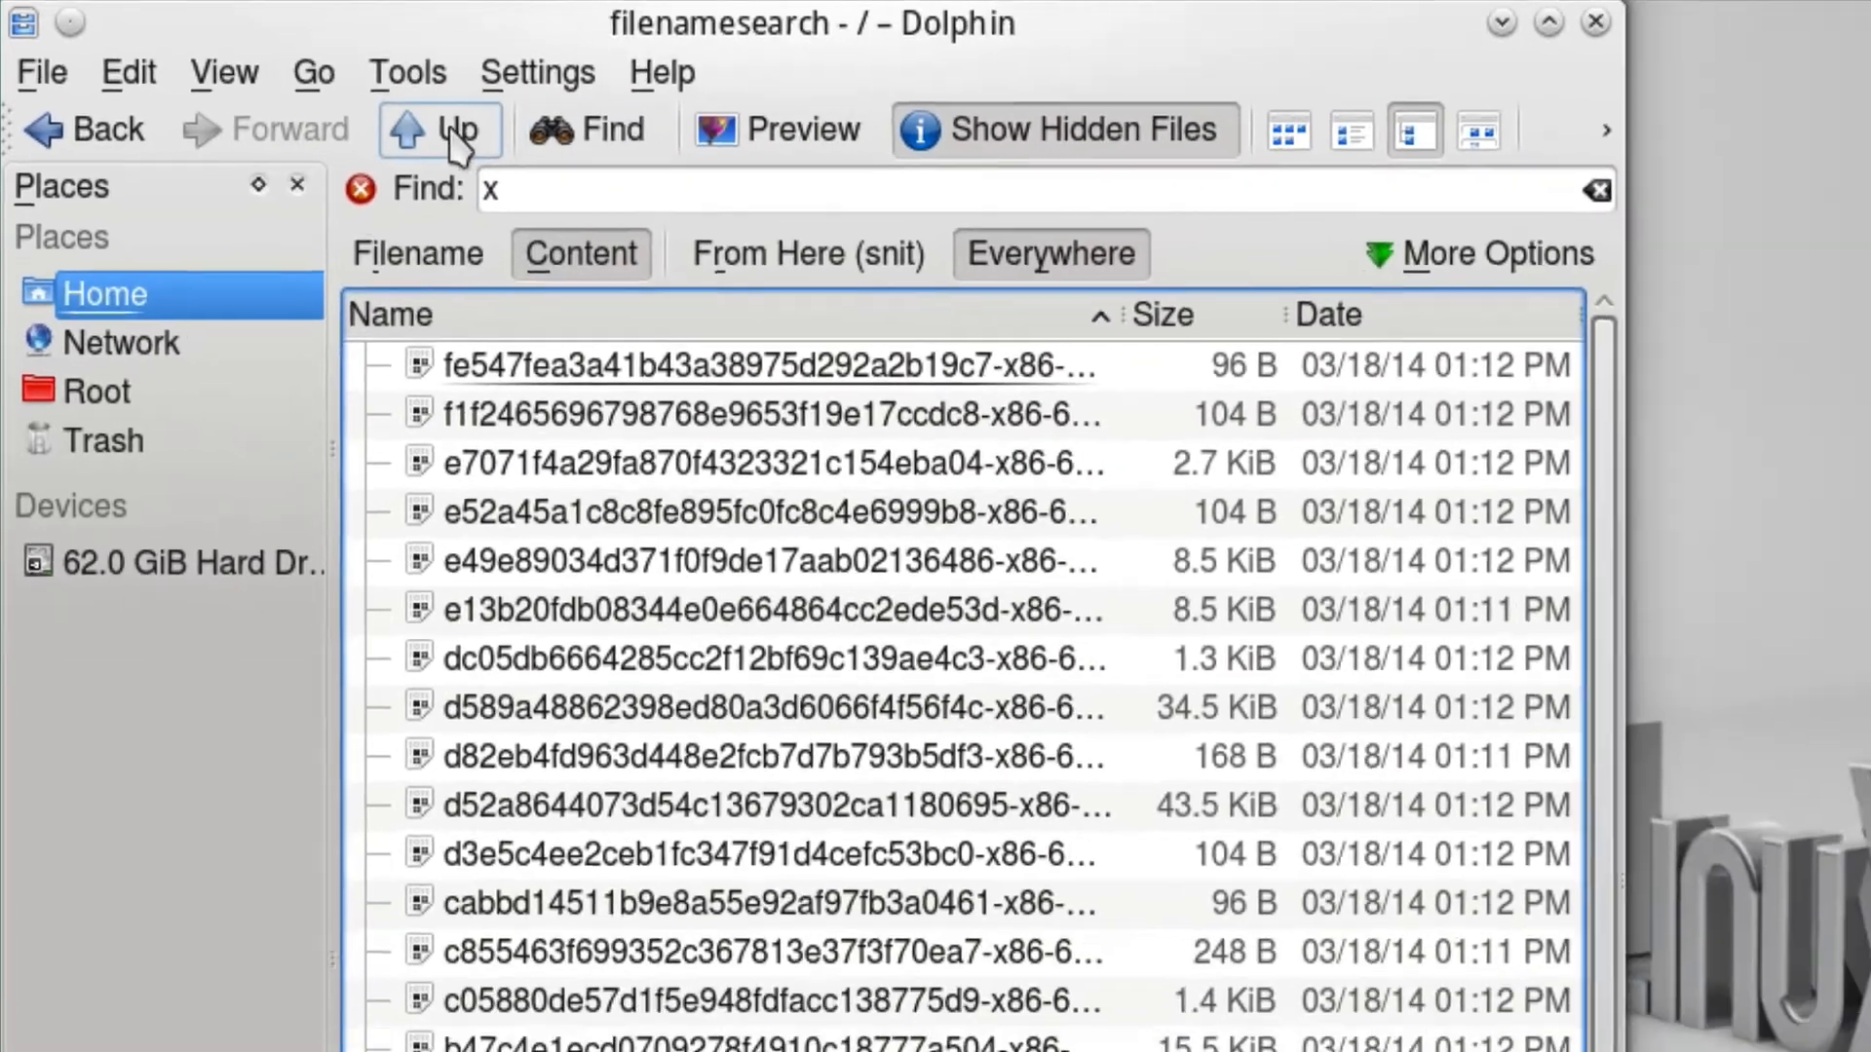
{"action": "left_click", "coordinate": [525, 161]}
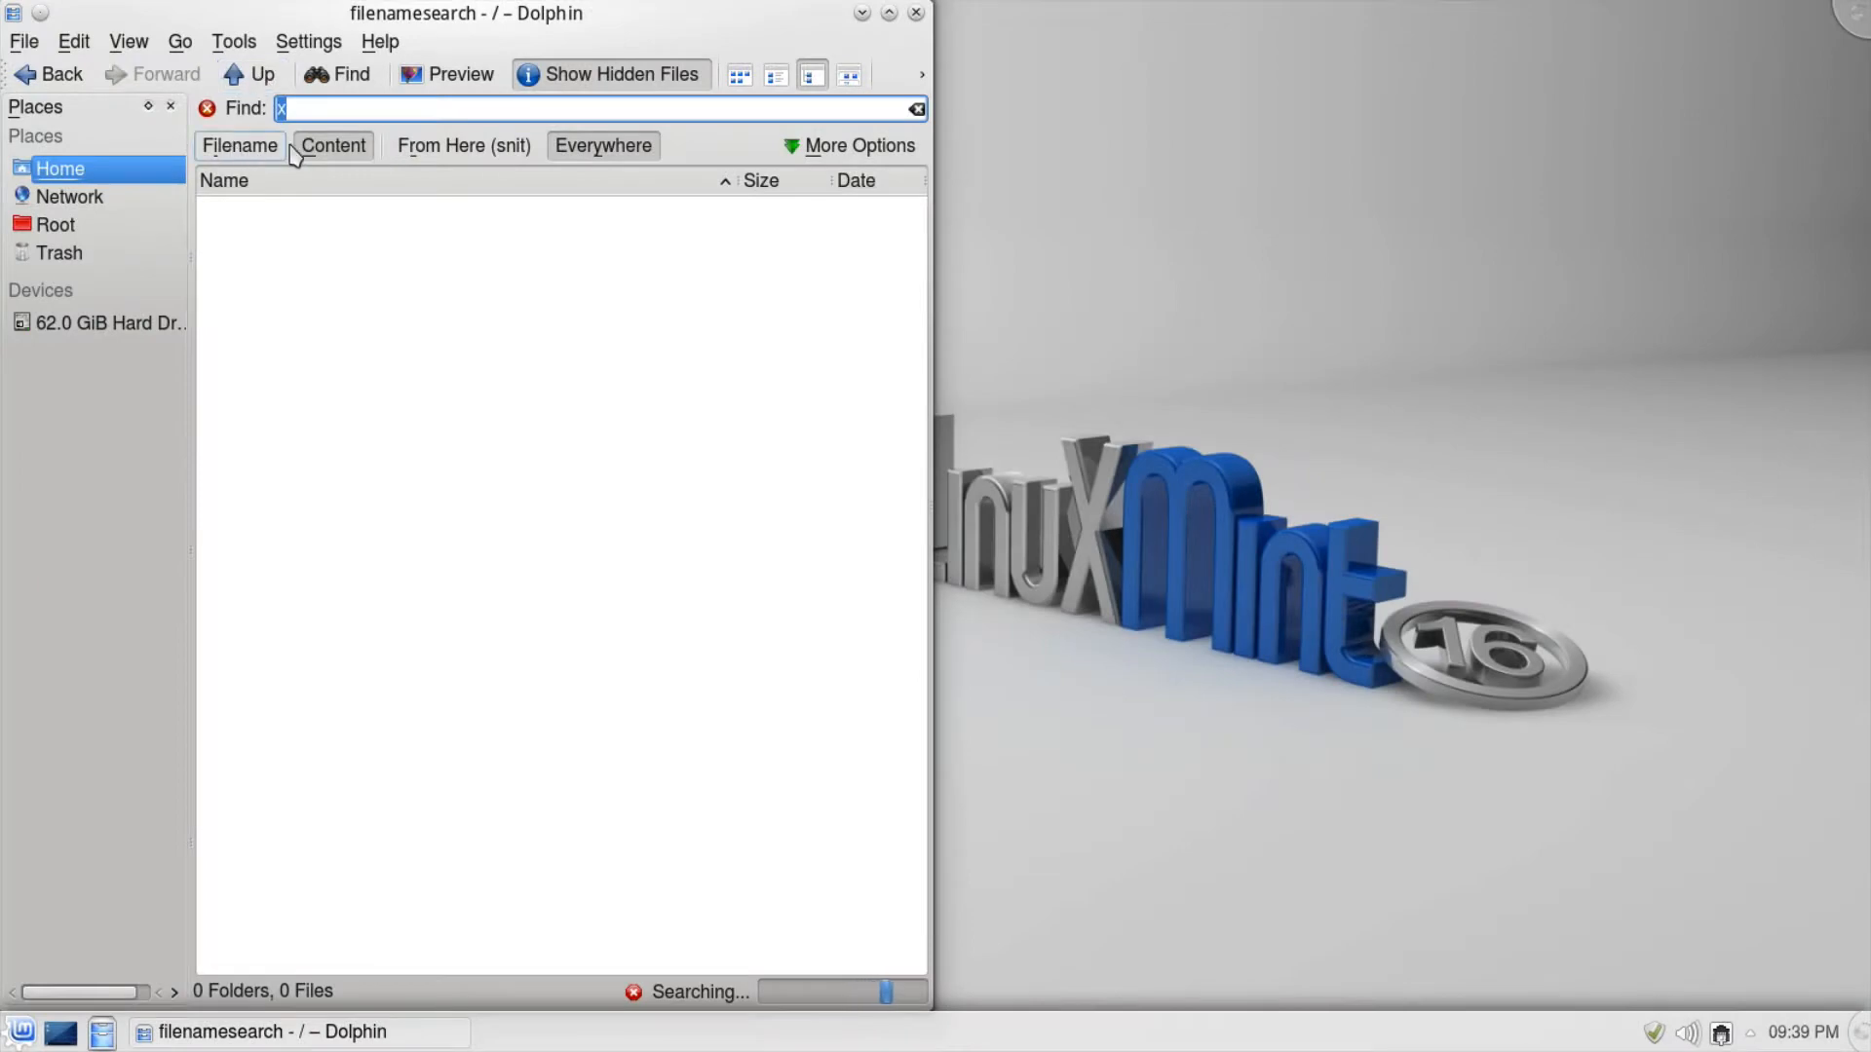
{"action": "left_click", "coordinate": [261, 153]}
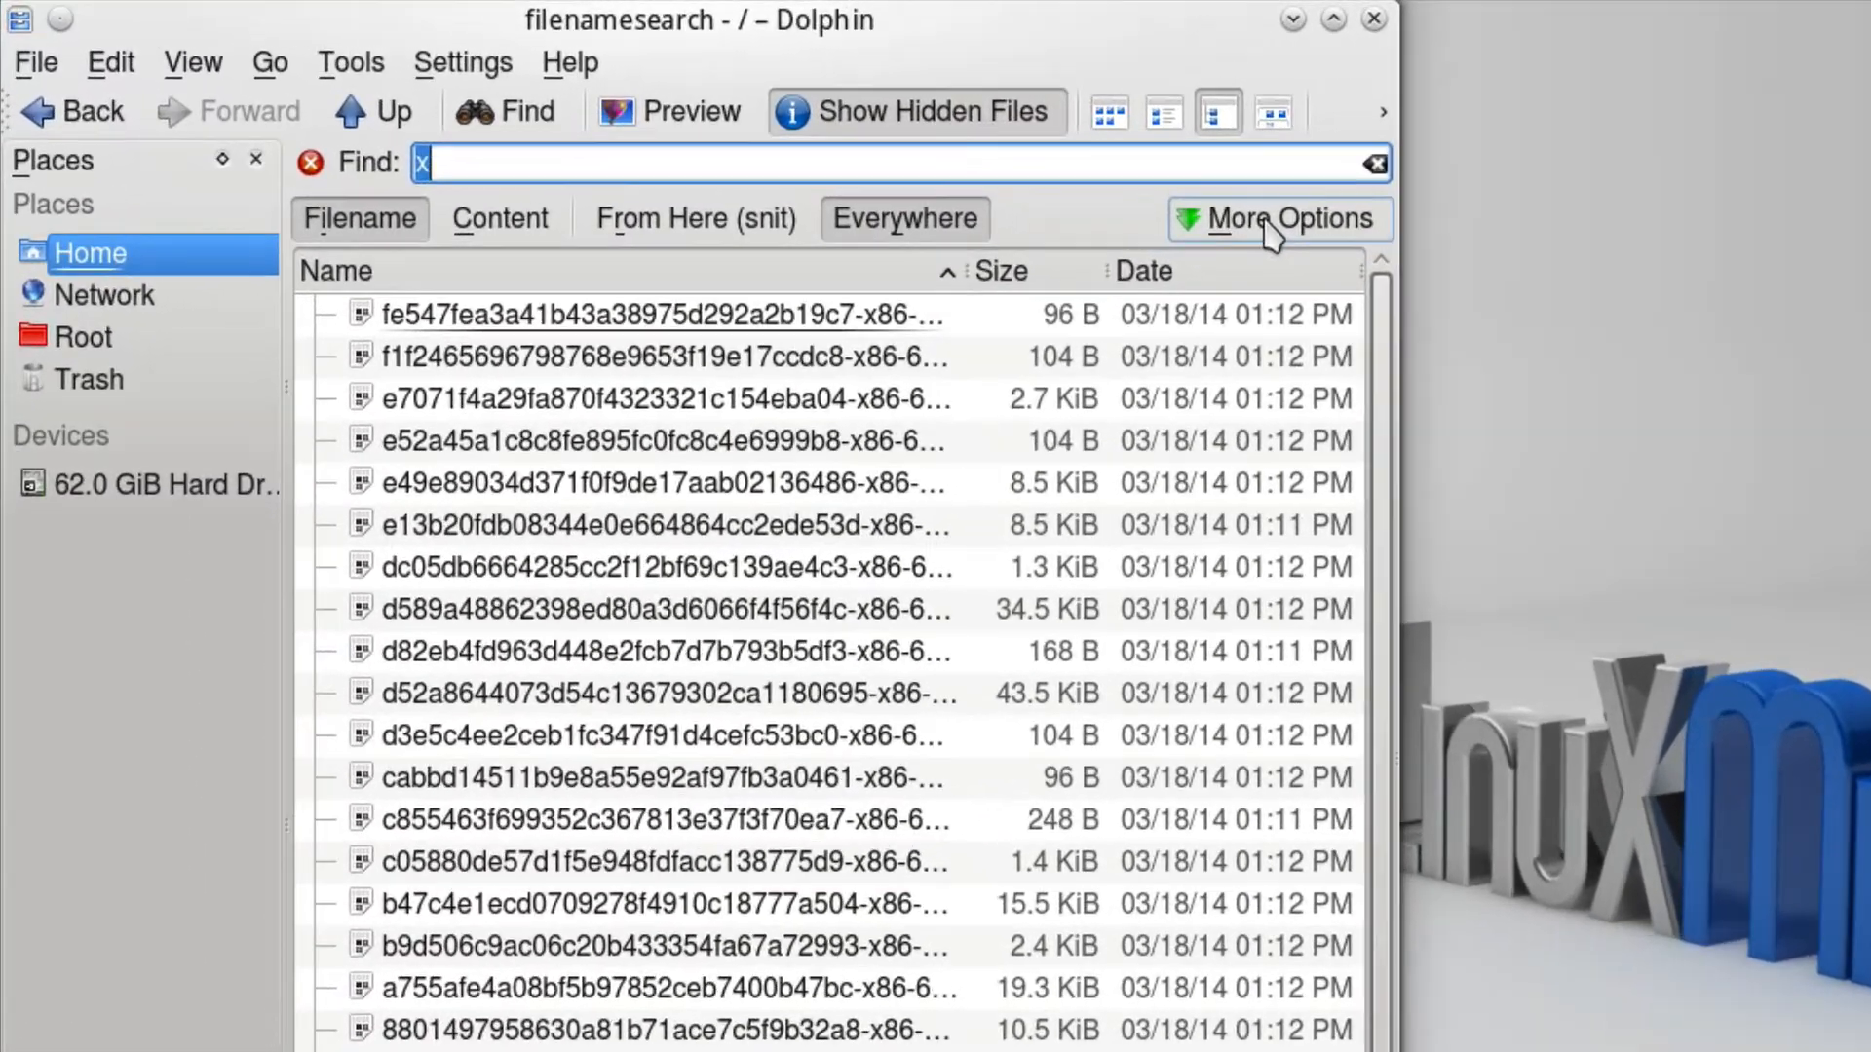
Close the file manager and create a folder named New Folder on the desktop.
{"action": "left_click", "coordinate": [1374, 19]}
{"action": "right_click", "coordinate": [202, 168]}
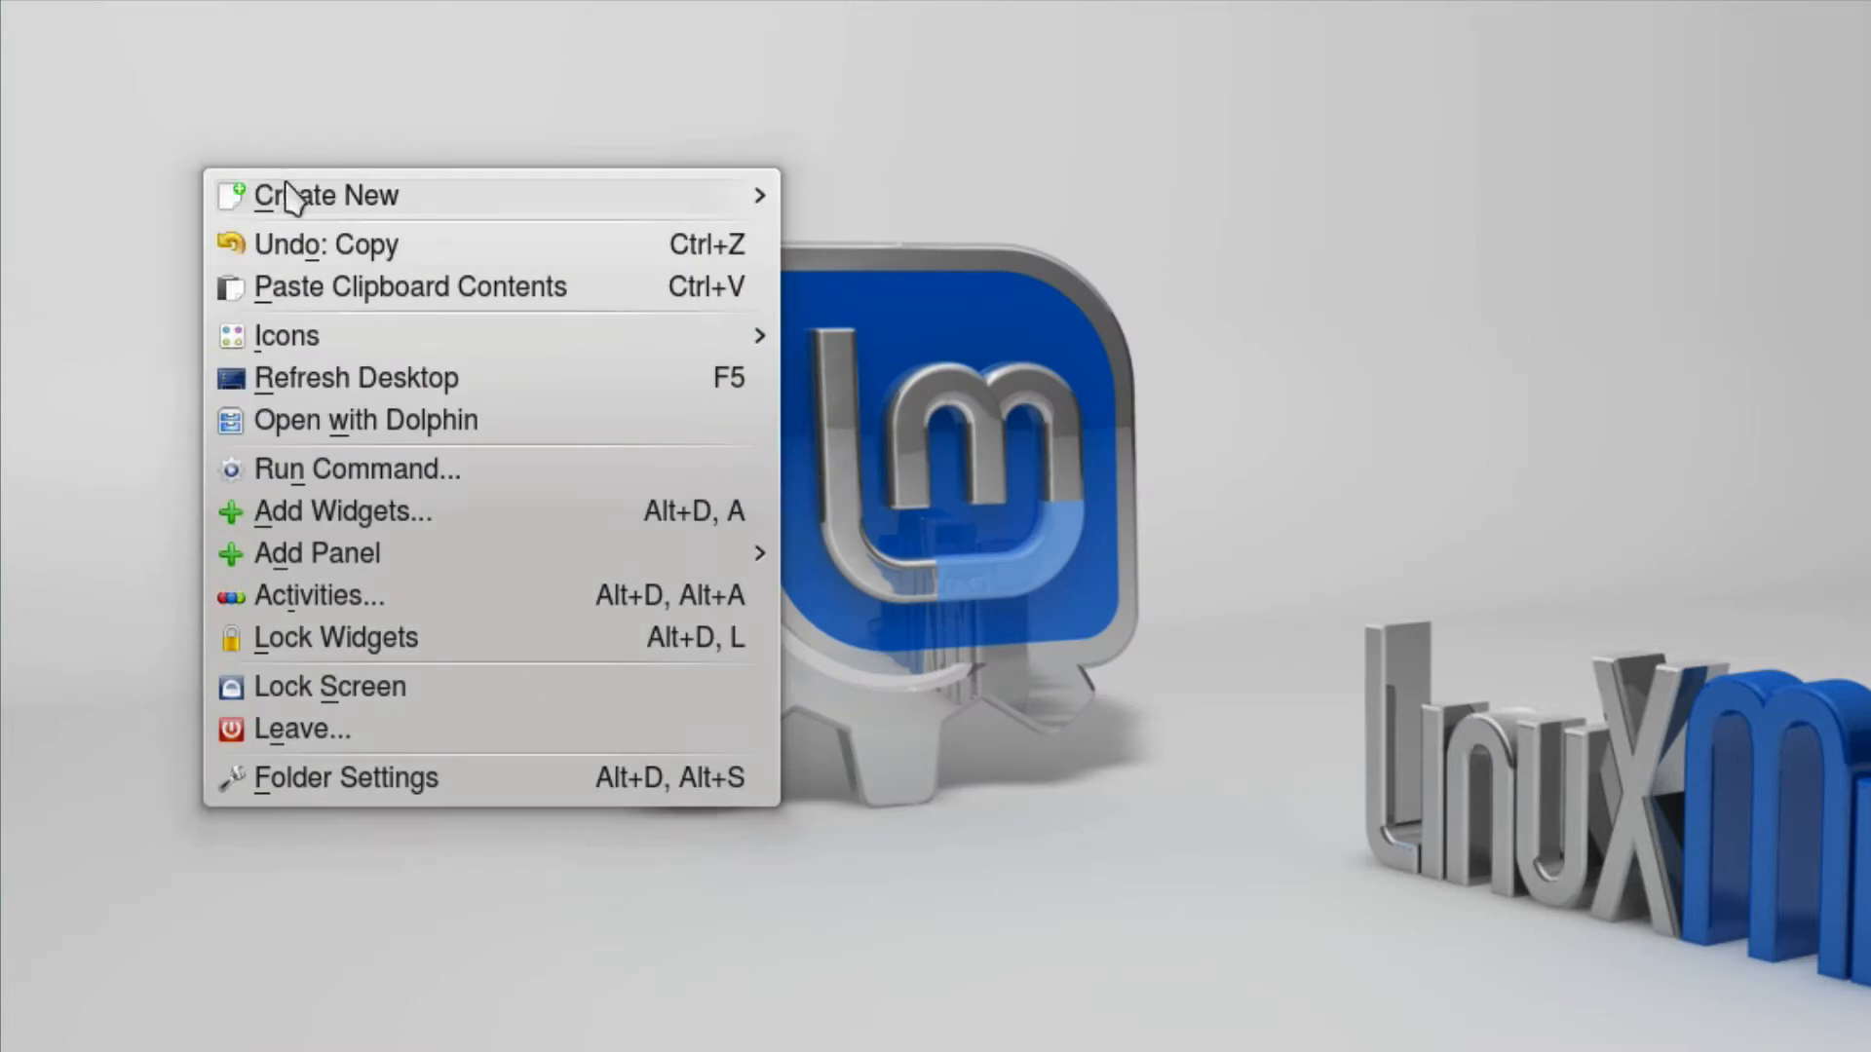
{"action": "mouse_move", "coordinate": [447, 203]}
{"action": "left_click", "coordinate": [836, 206]}
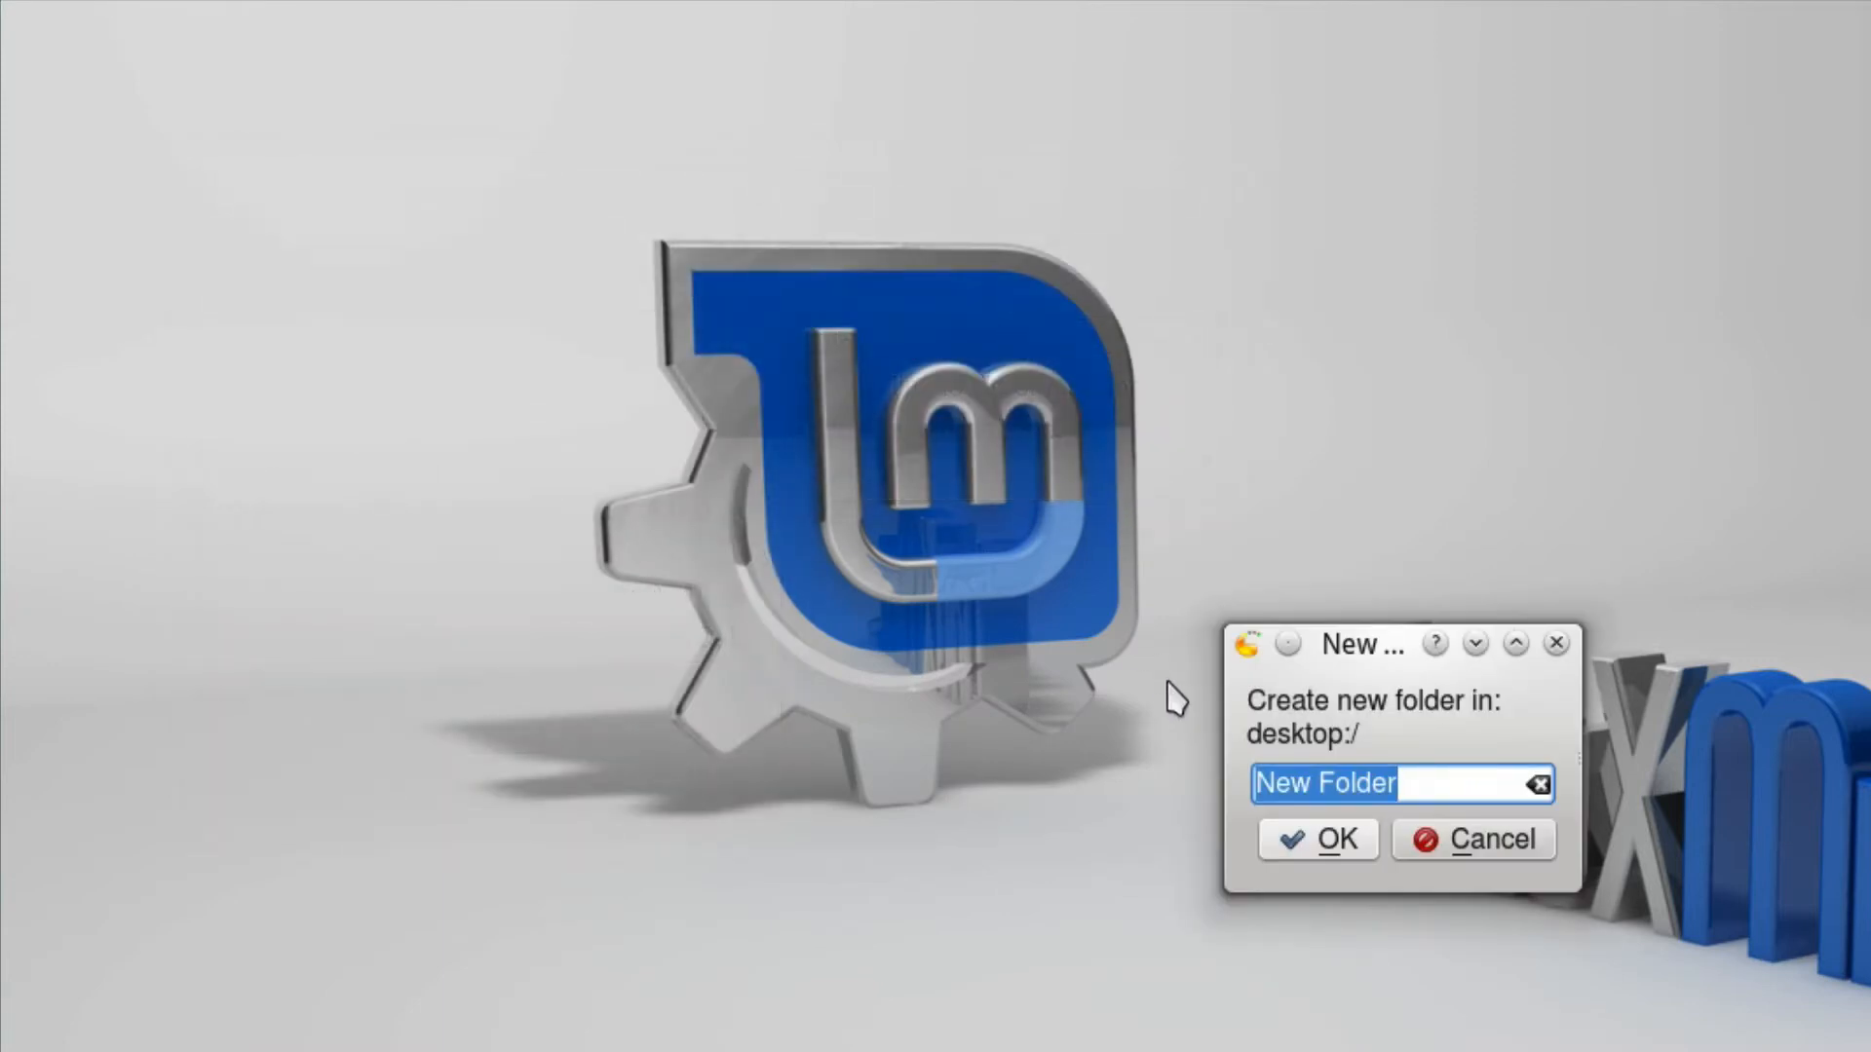
{"action": "left_click", "coordinate": [1311, 841]}
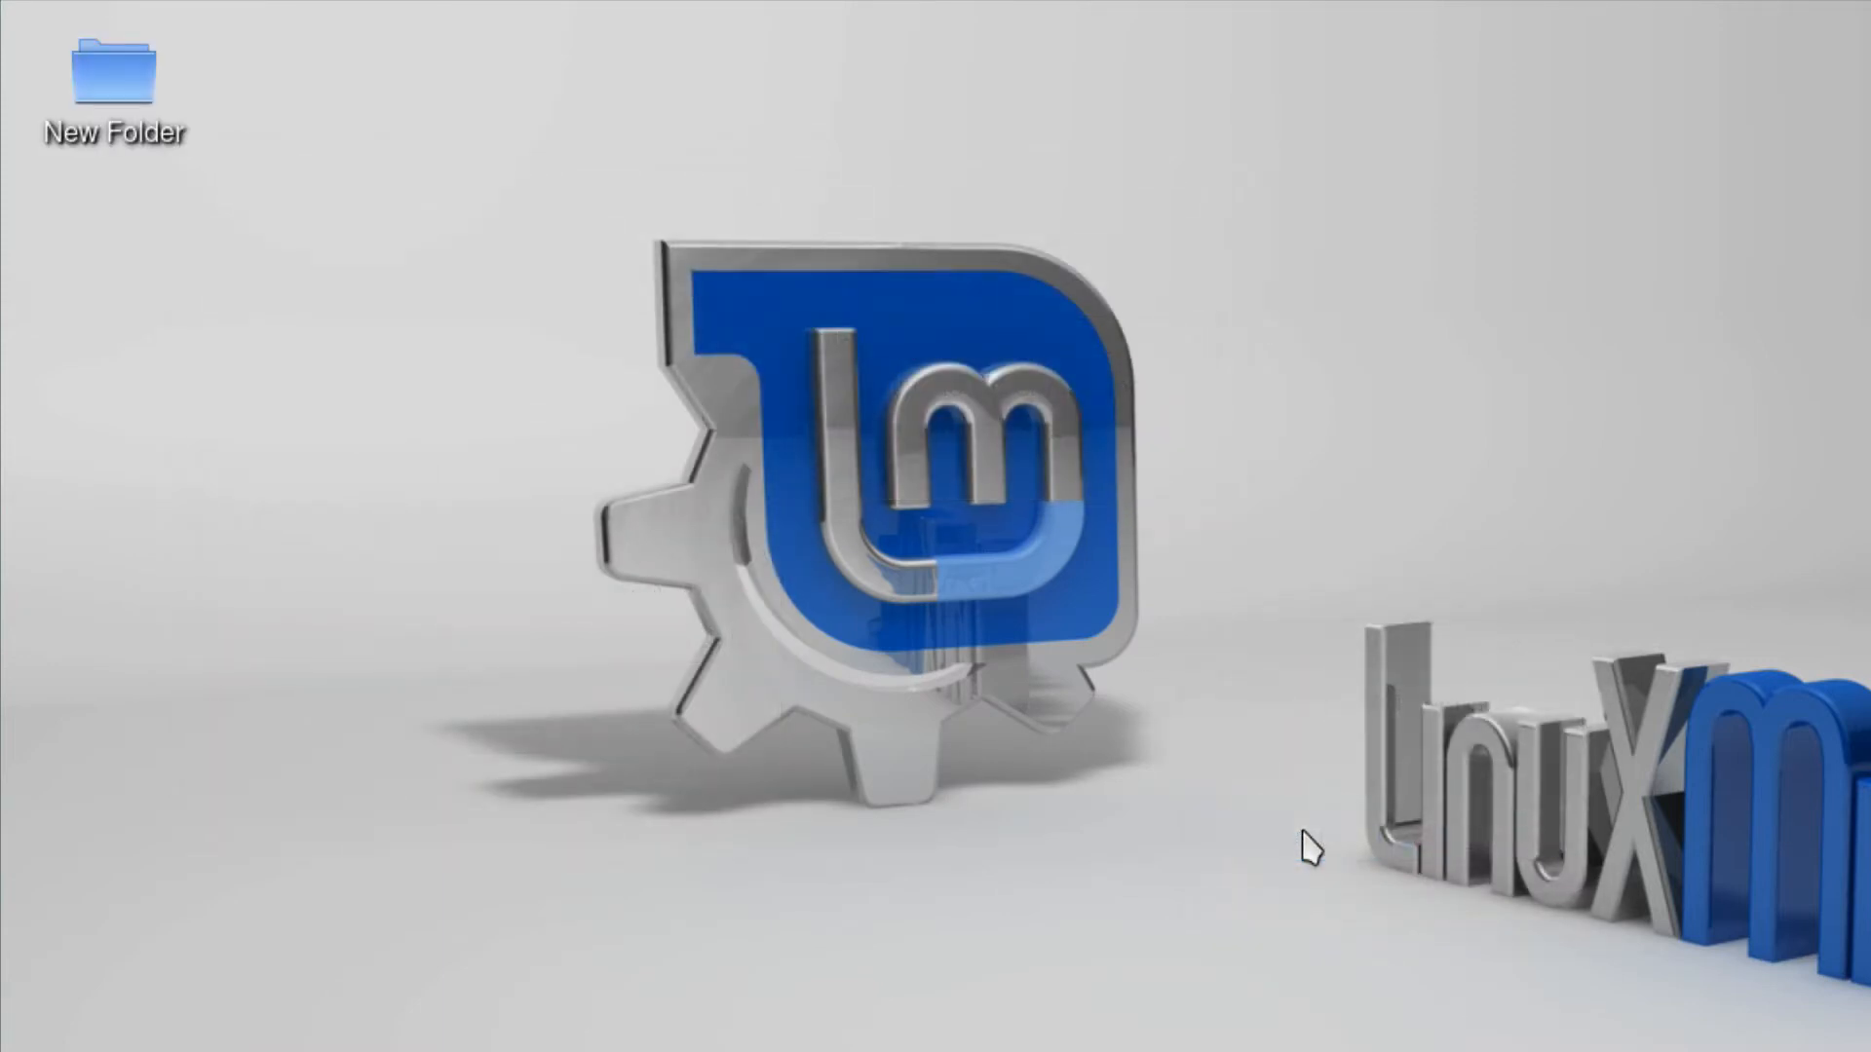
Open New Folder from the desktop and create a text file named Text File in it.
{"action": "left_click", "coordinate": [78, 63]}
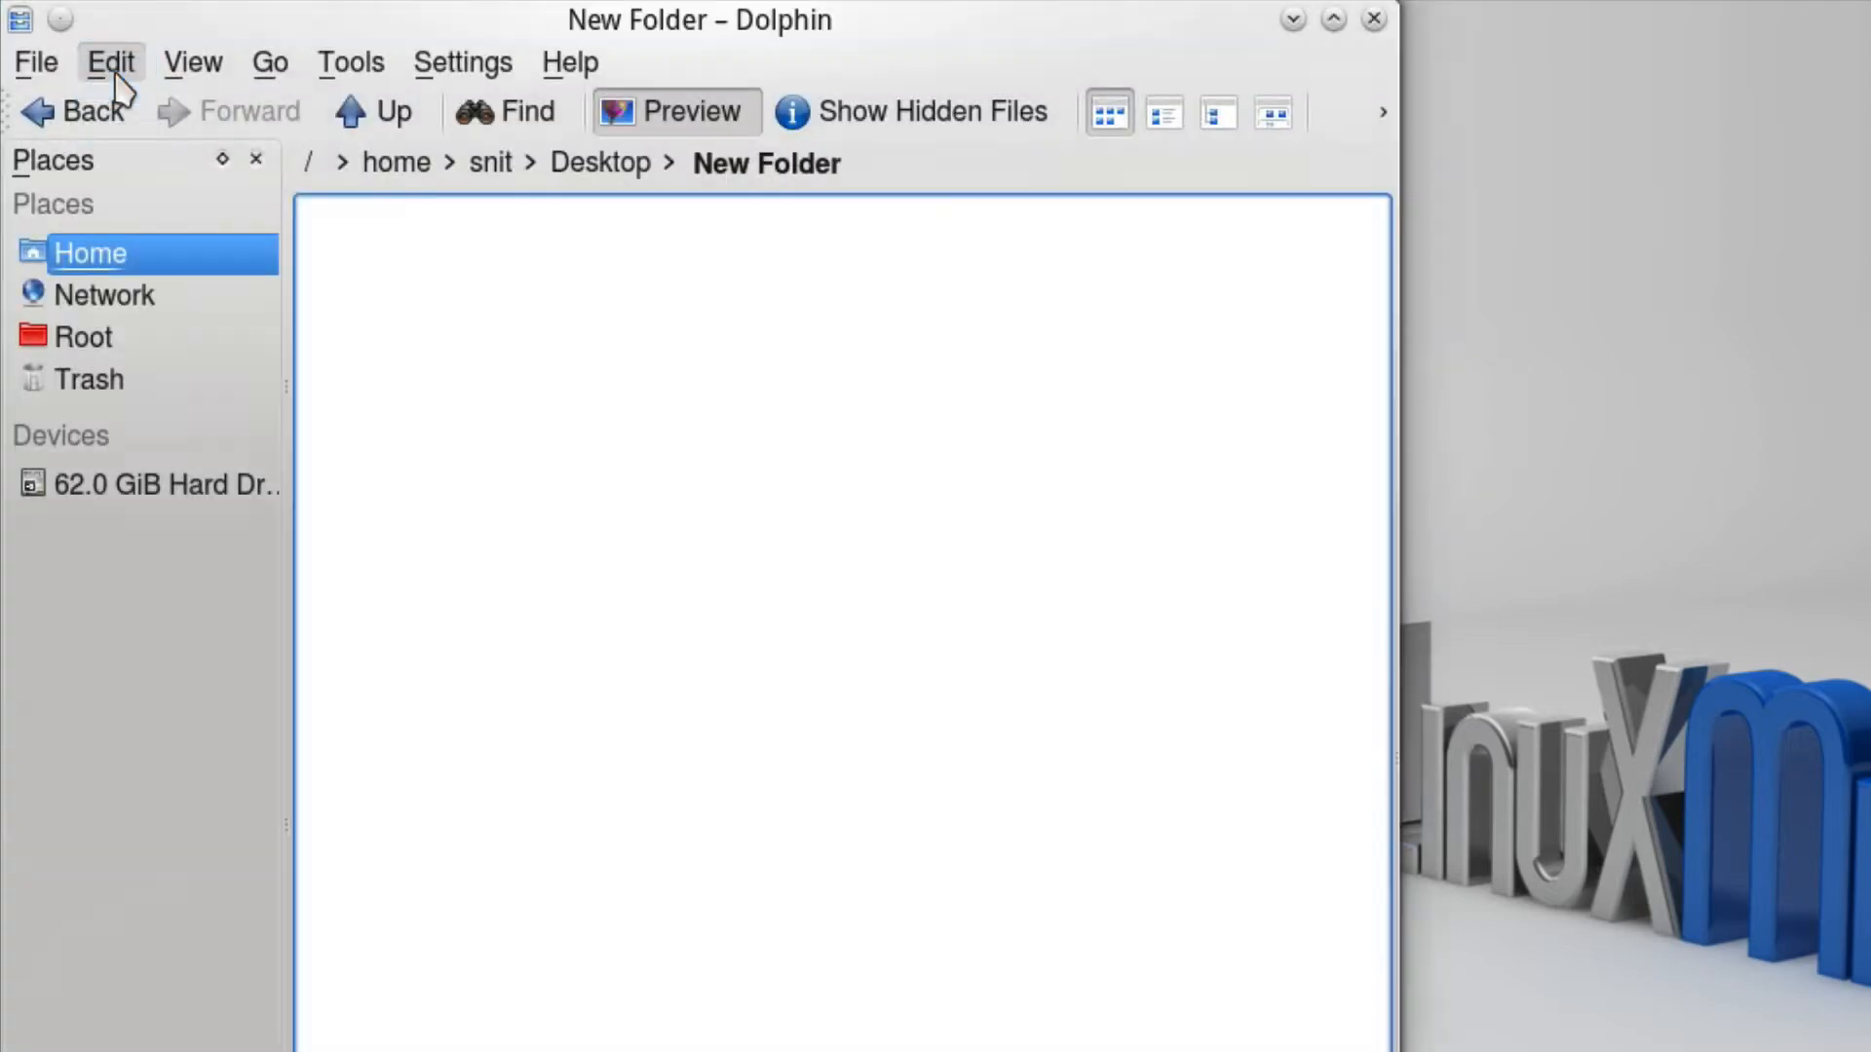
{"action": "right_click", "coordinate": [426, 291]}
{"action": "mouse_move", "coordinate": [660, 322]}
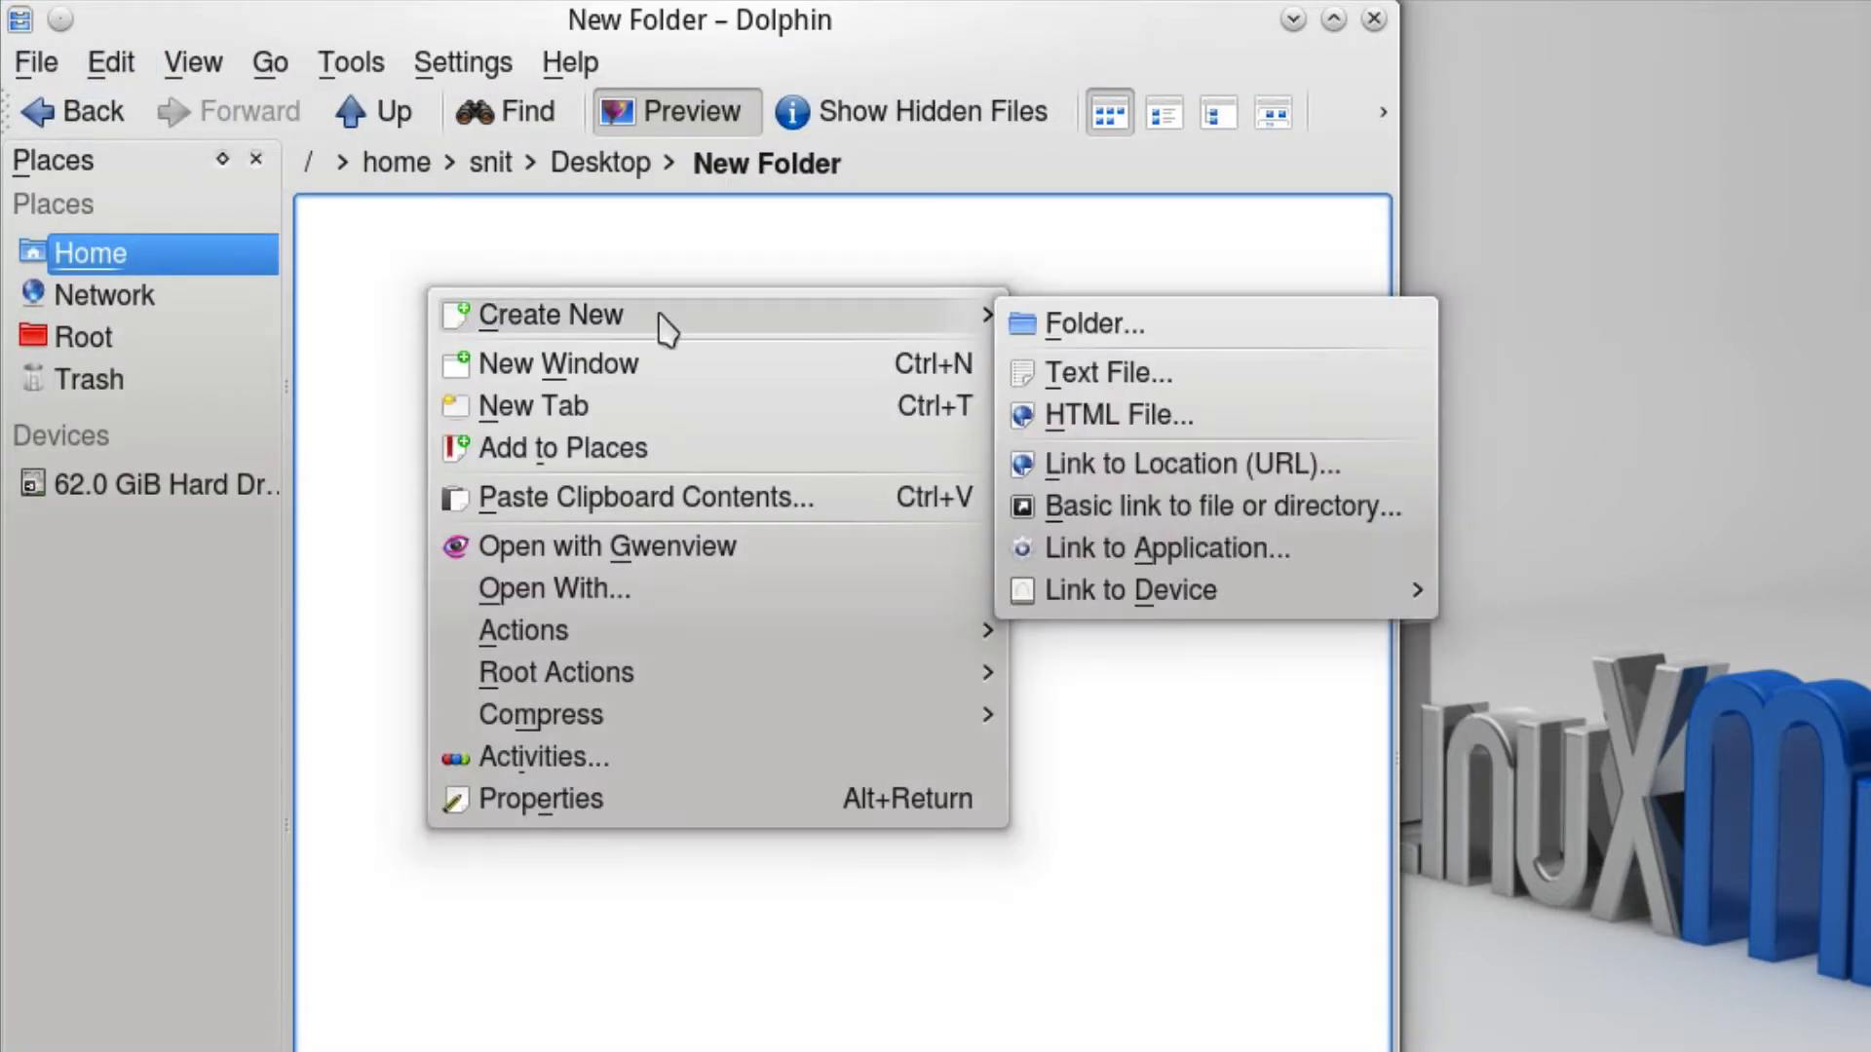
{"action": "left_click", "coordinate": [1052, 368]}
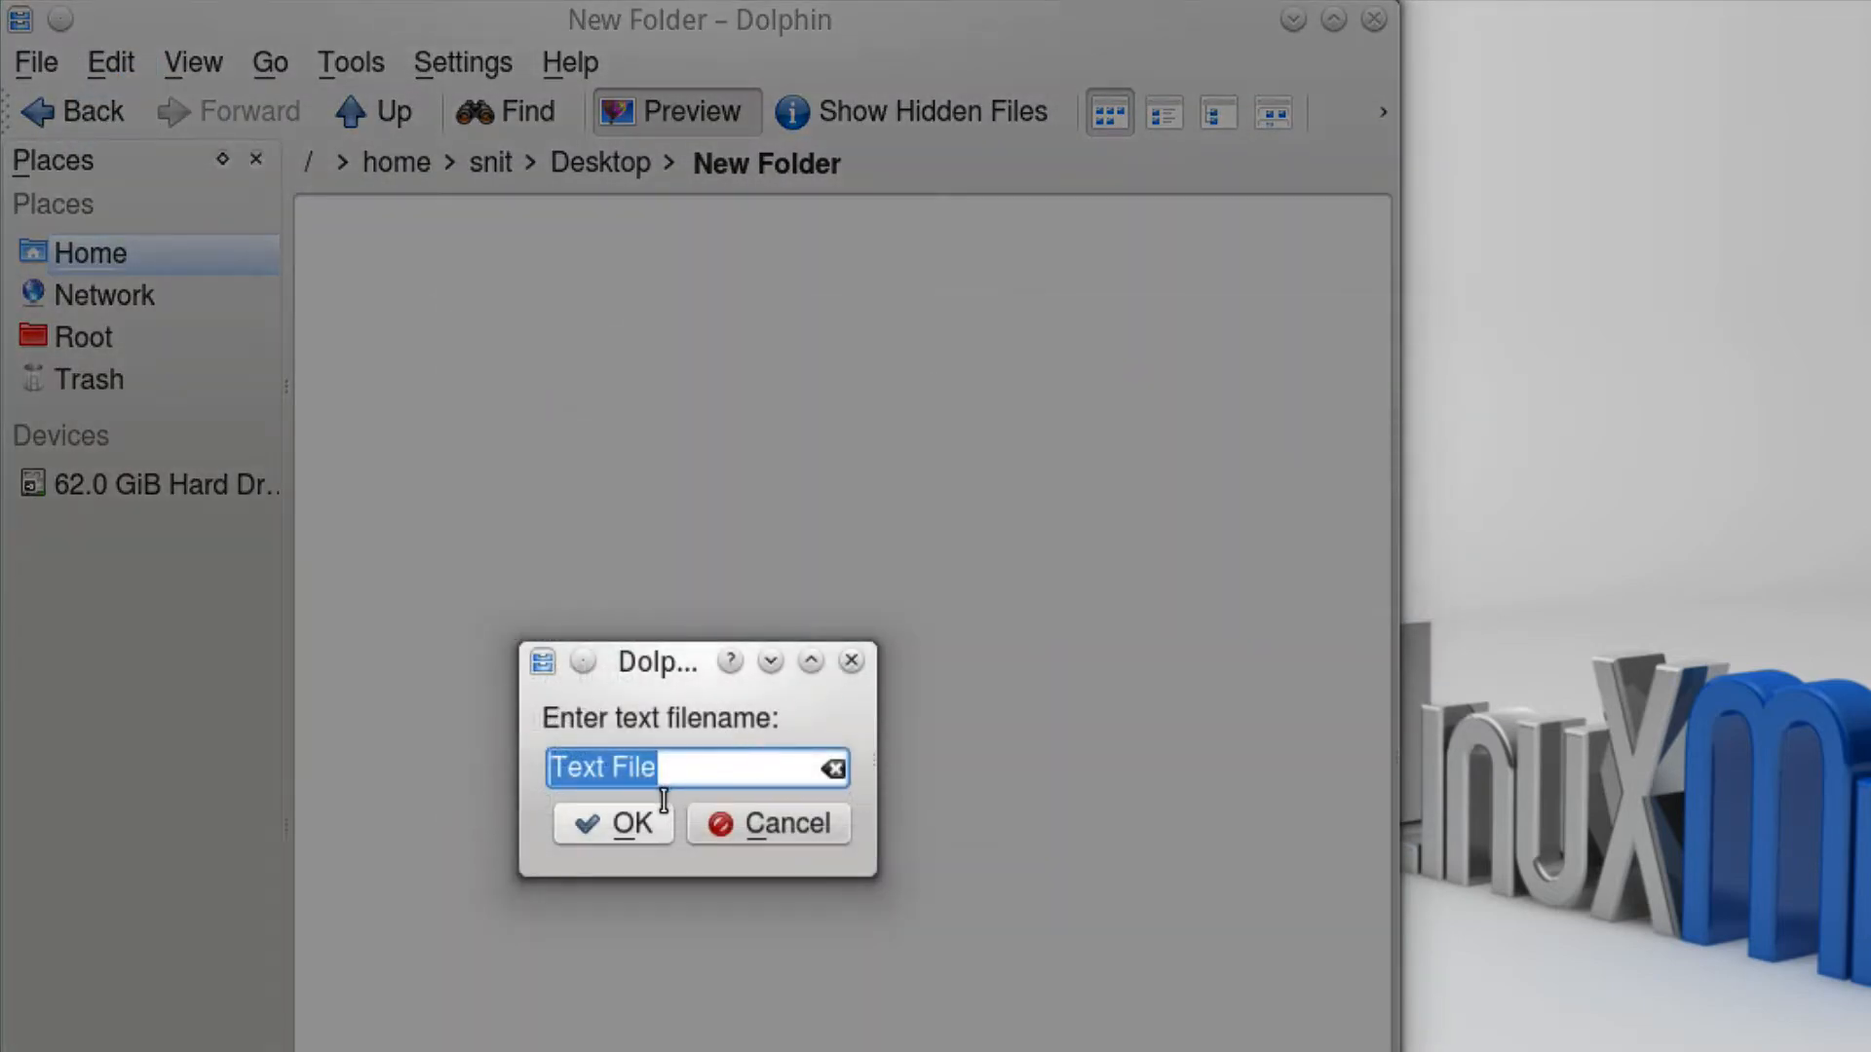
{"action": "left_click", "coordinate": [639, 823]}
Create a second text file named Text File 1 in New Folder and close the folder window.
{"action": "right_click", "coordinate": [592, 511]}
{"action": "mouse_move", "coordinate": [932, 535]}
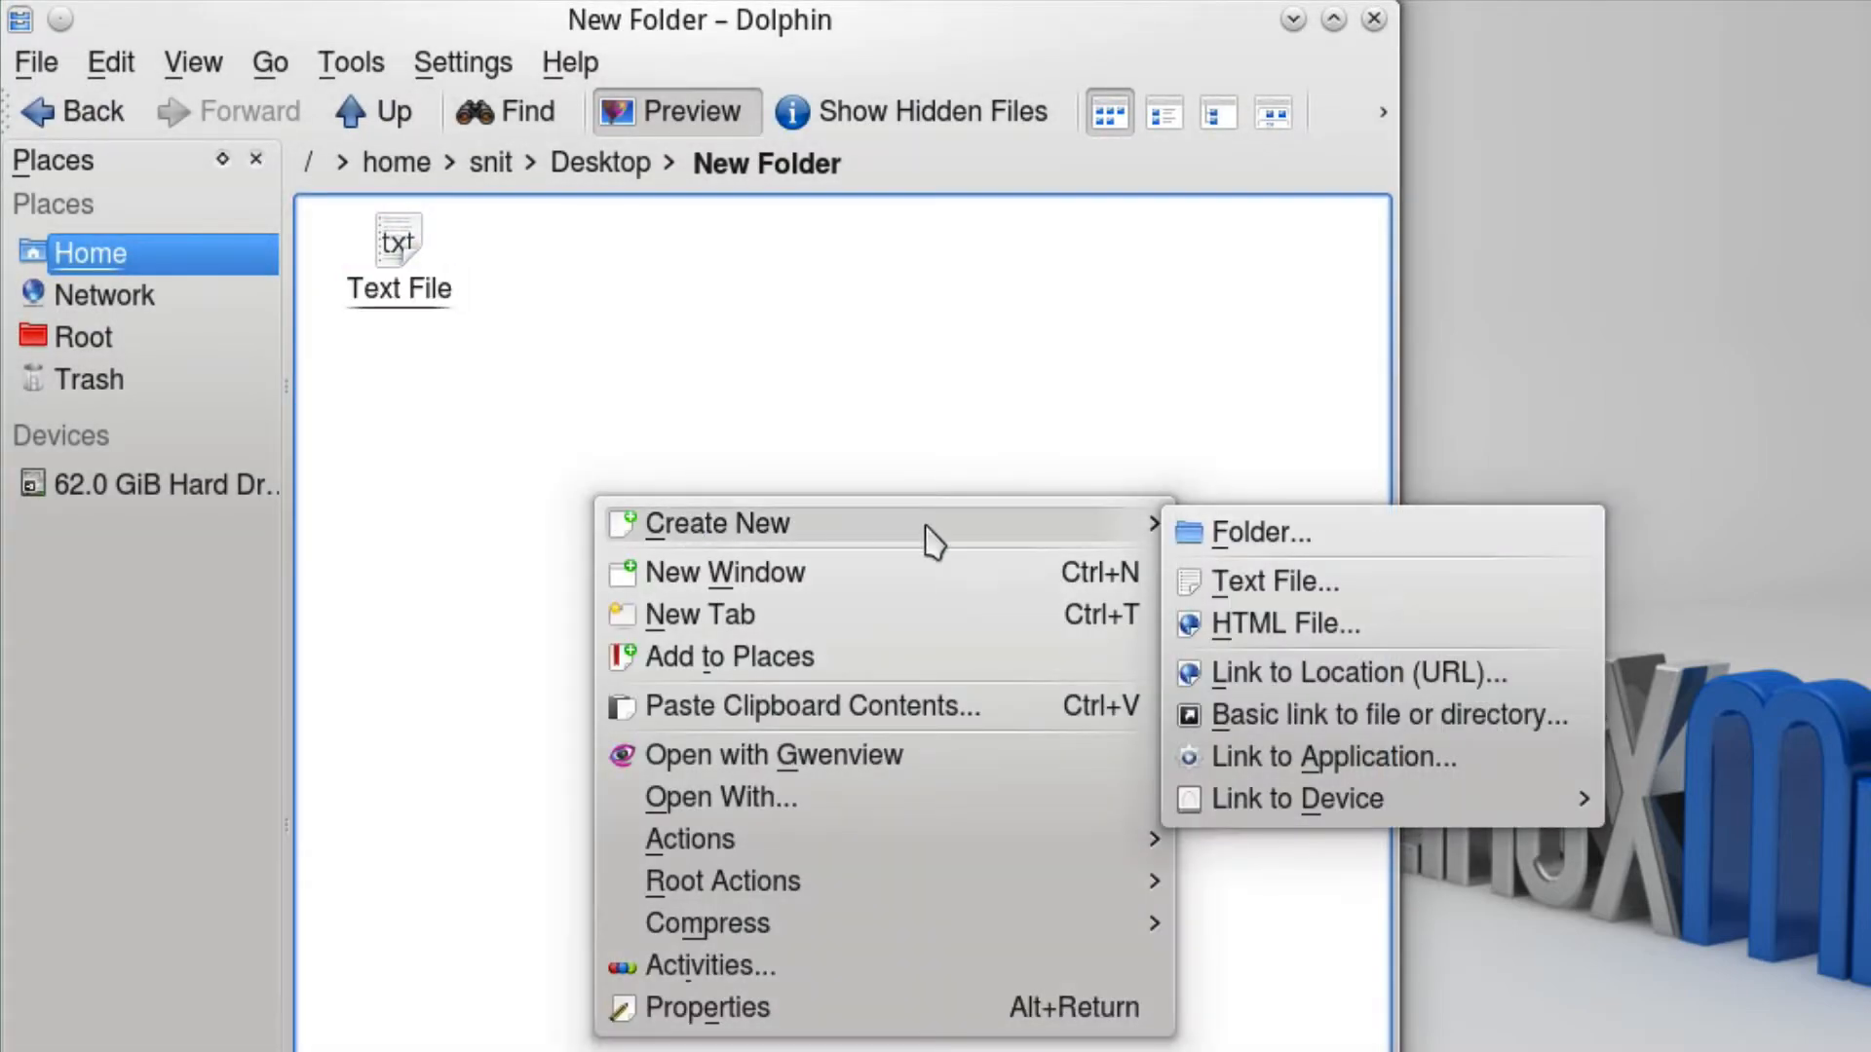
{"action": "left_click", "coordinate": [1209, 585]}
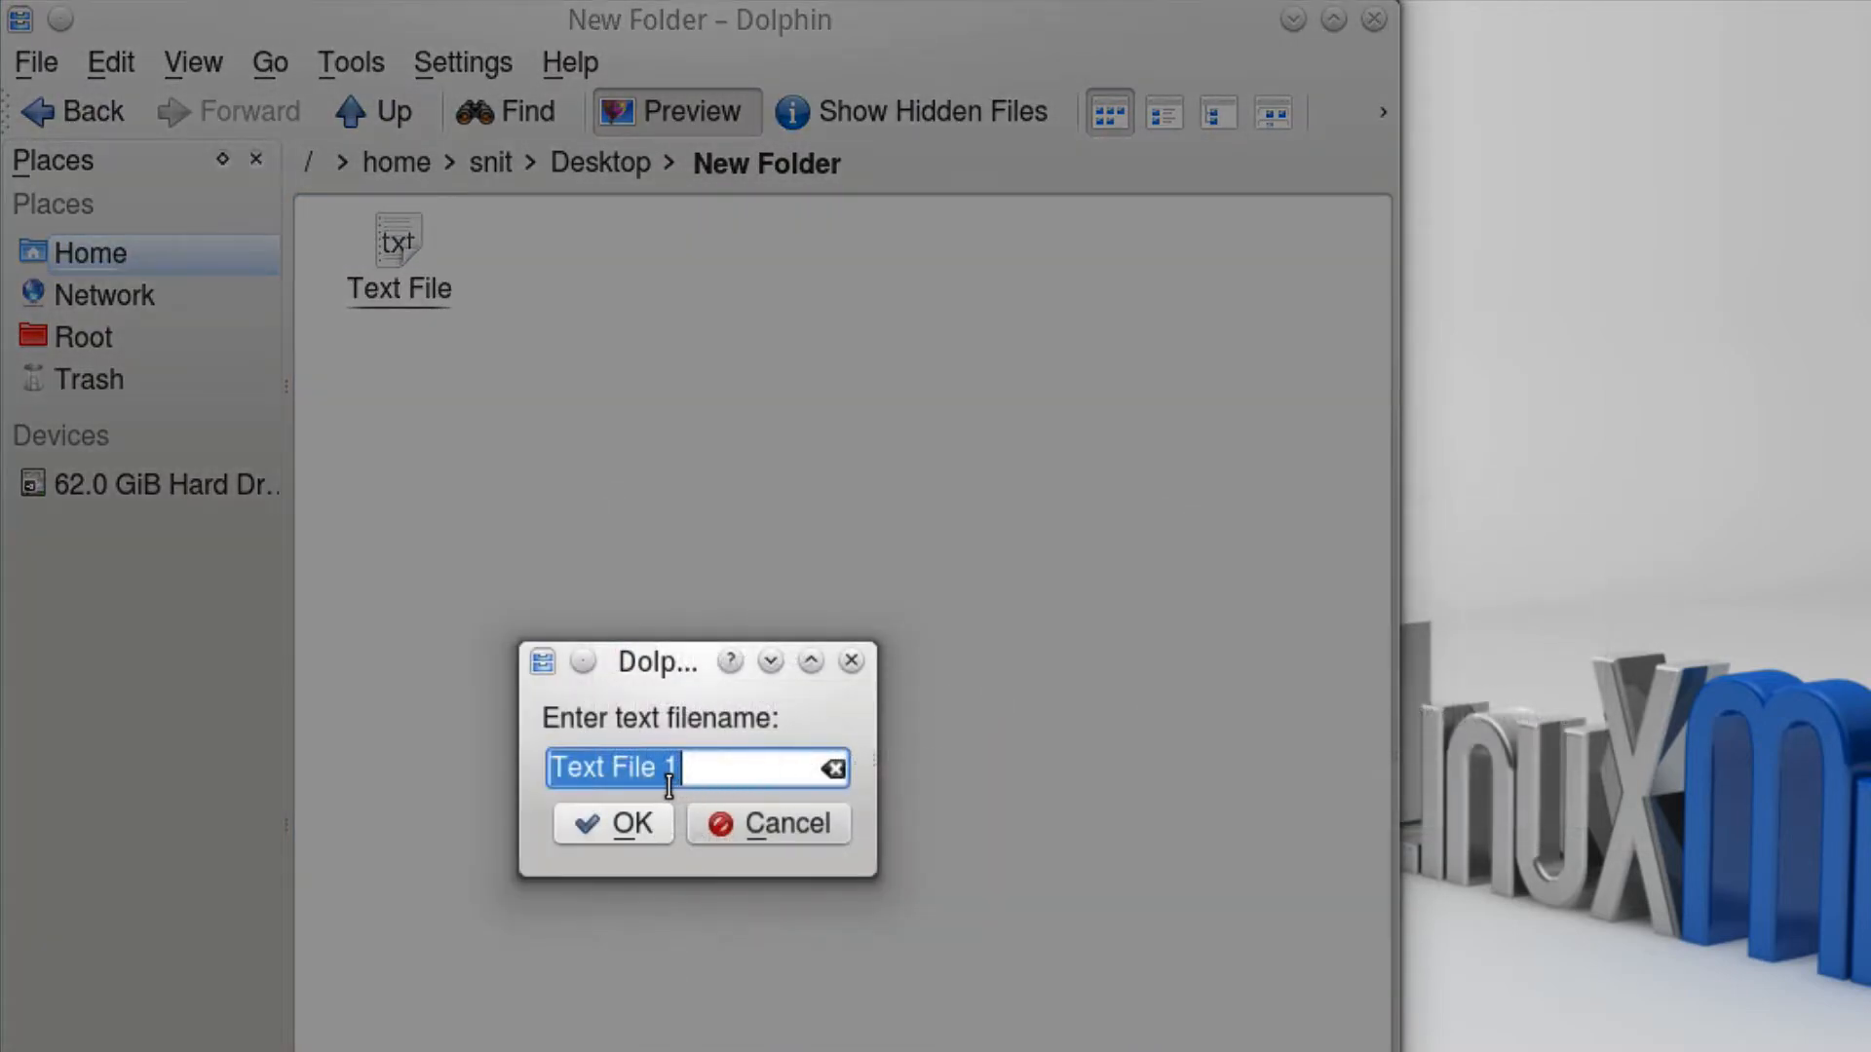
{"action": "left_click", "coordinate": [635, 830]}
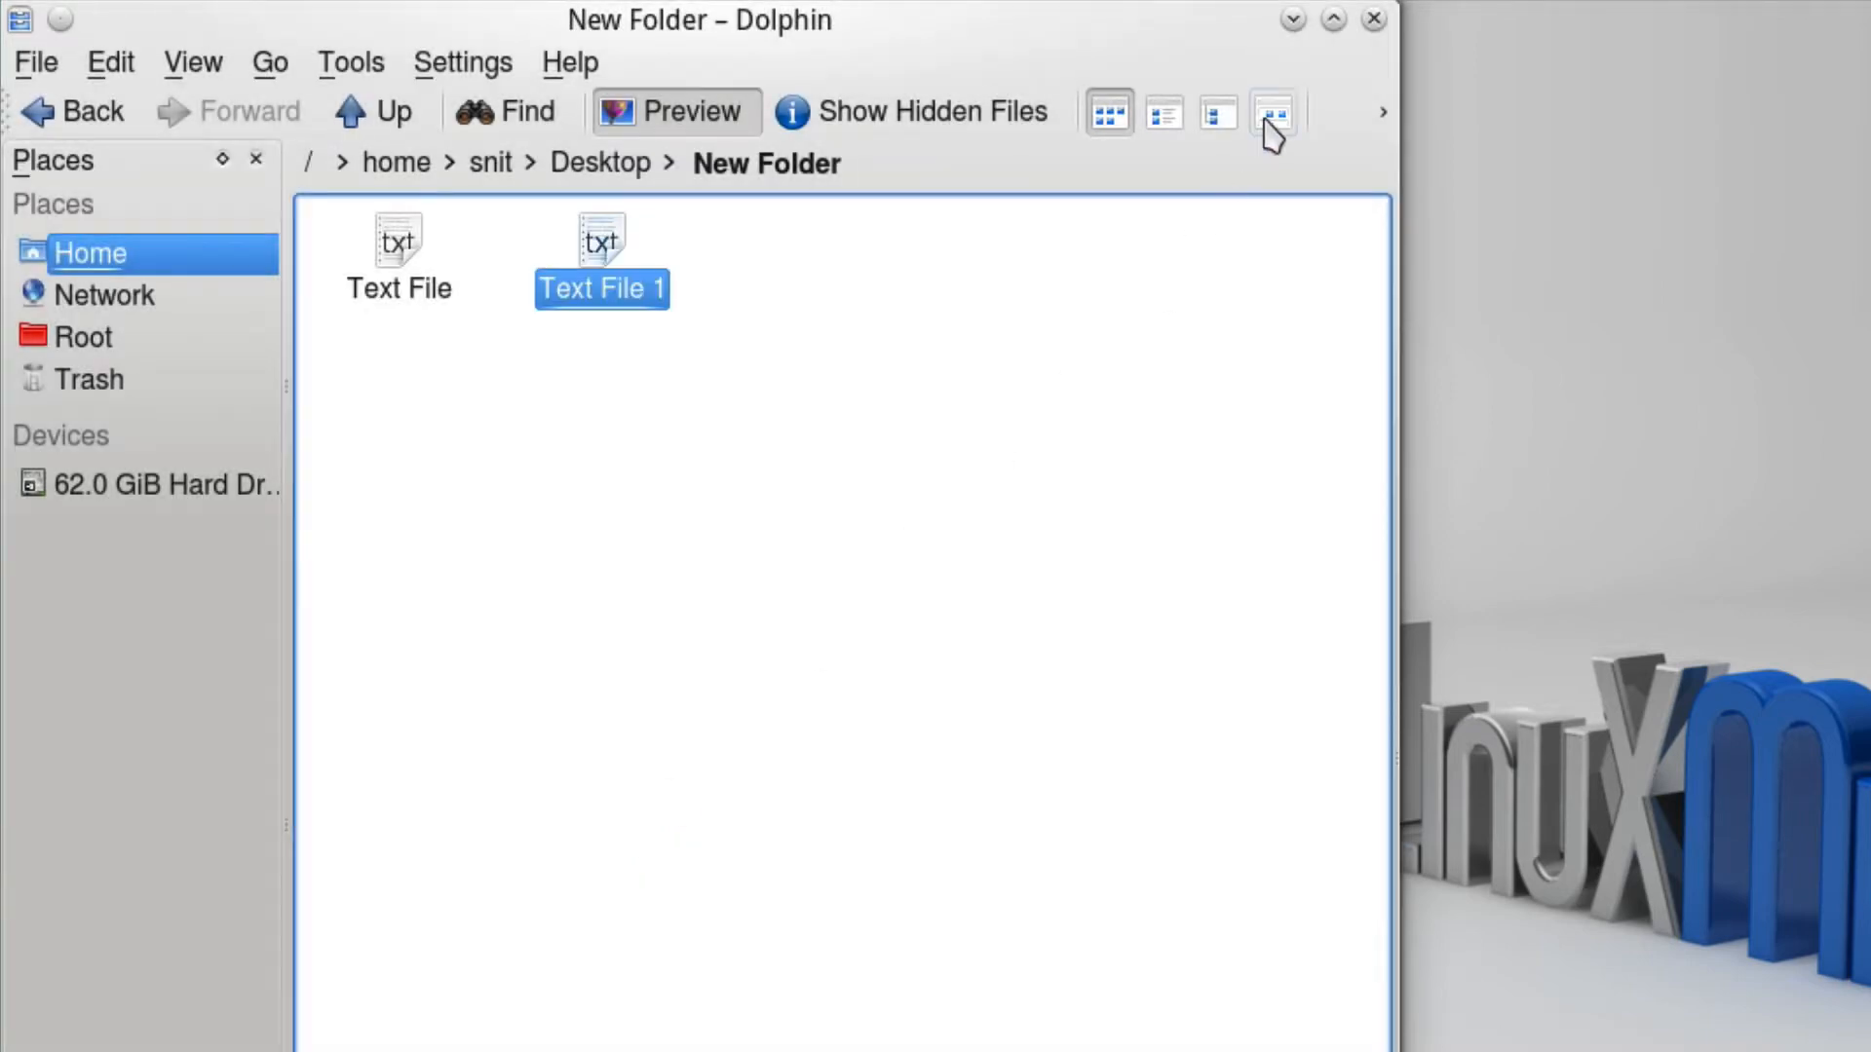
{"action": "left_click", "coordinate": [1374, 19]}
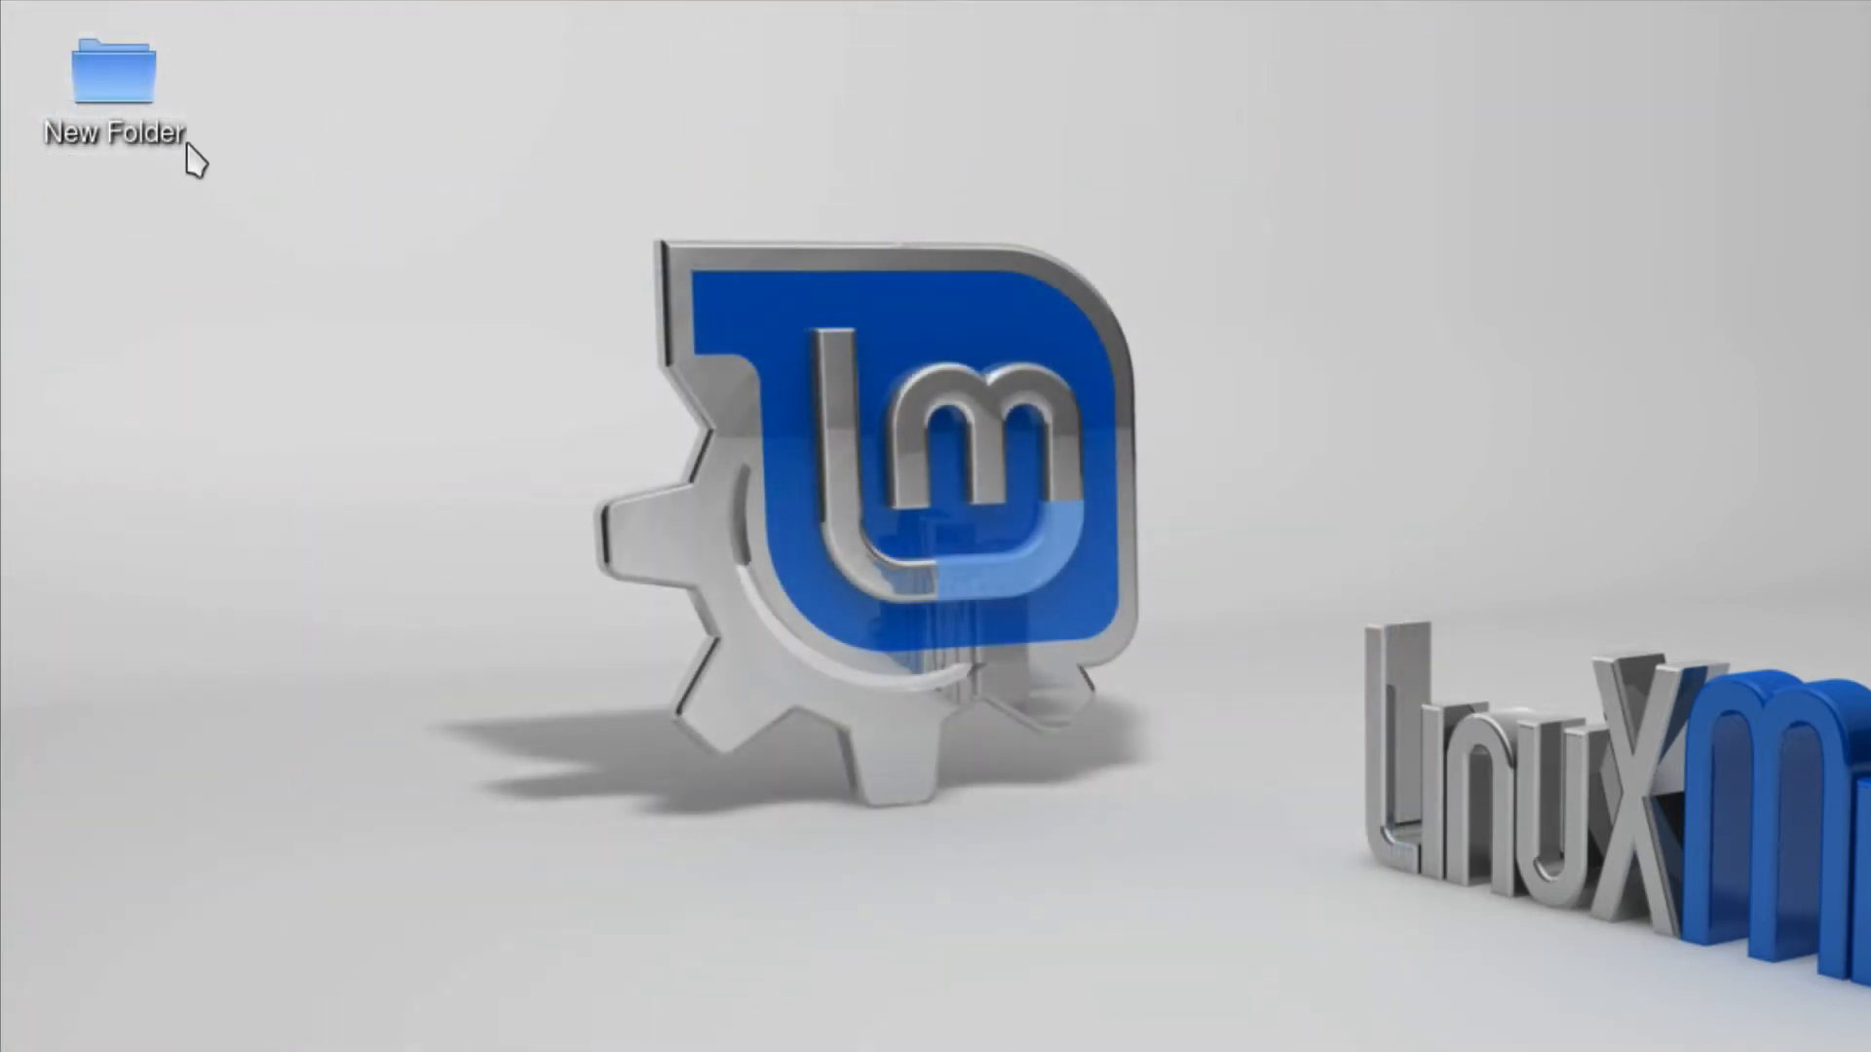
Create a text file named Text File 2 inside New Folder from its pop-up preview on the desktop.
{"action": "mouse_move", "coordinate": [126, 93]}
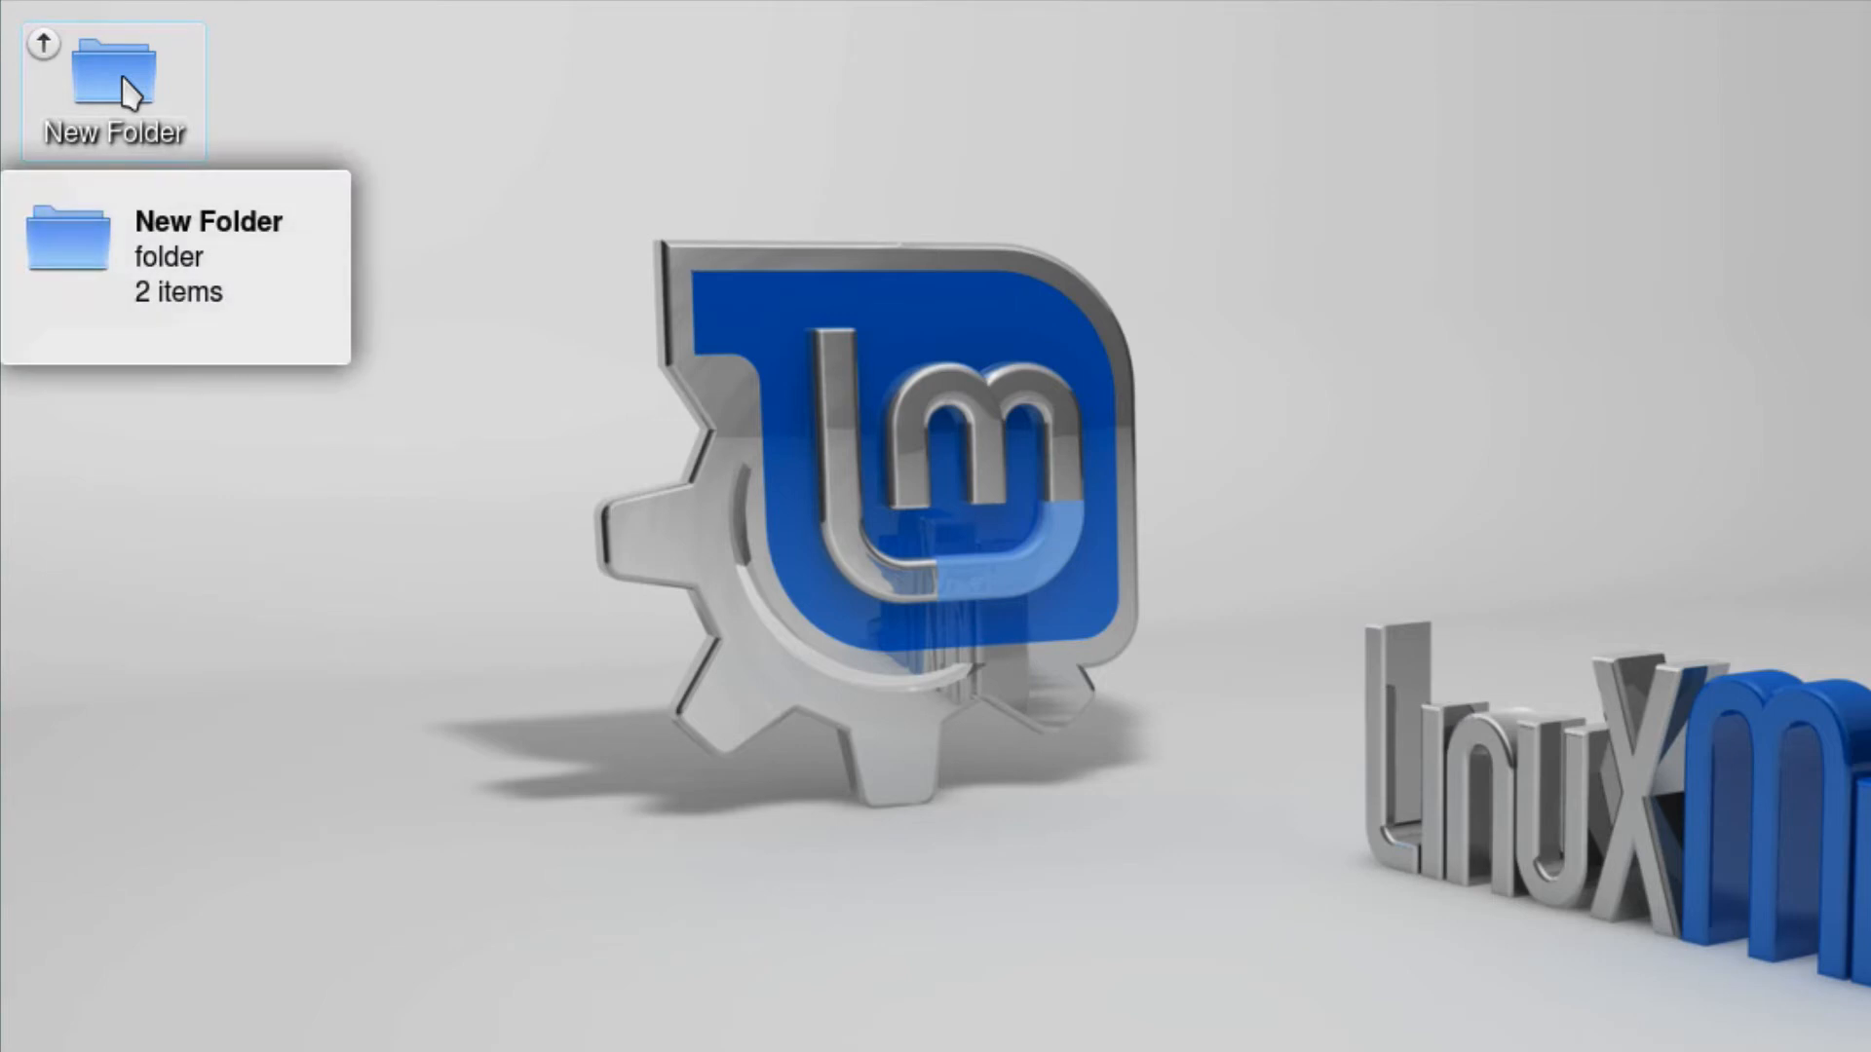
{"action": "left_click", "coordinate": [44, 43]}
{"action": "right_click", "coordinate": [376, 290]}
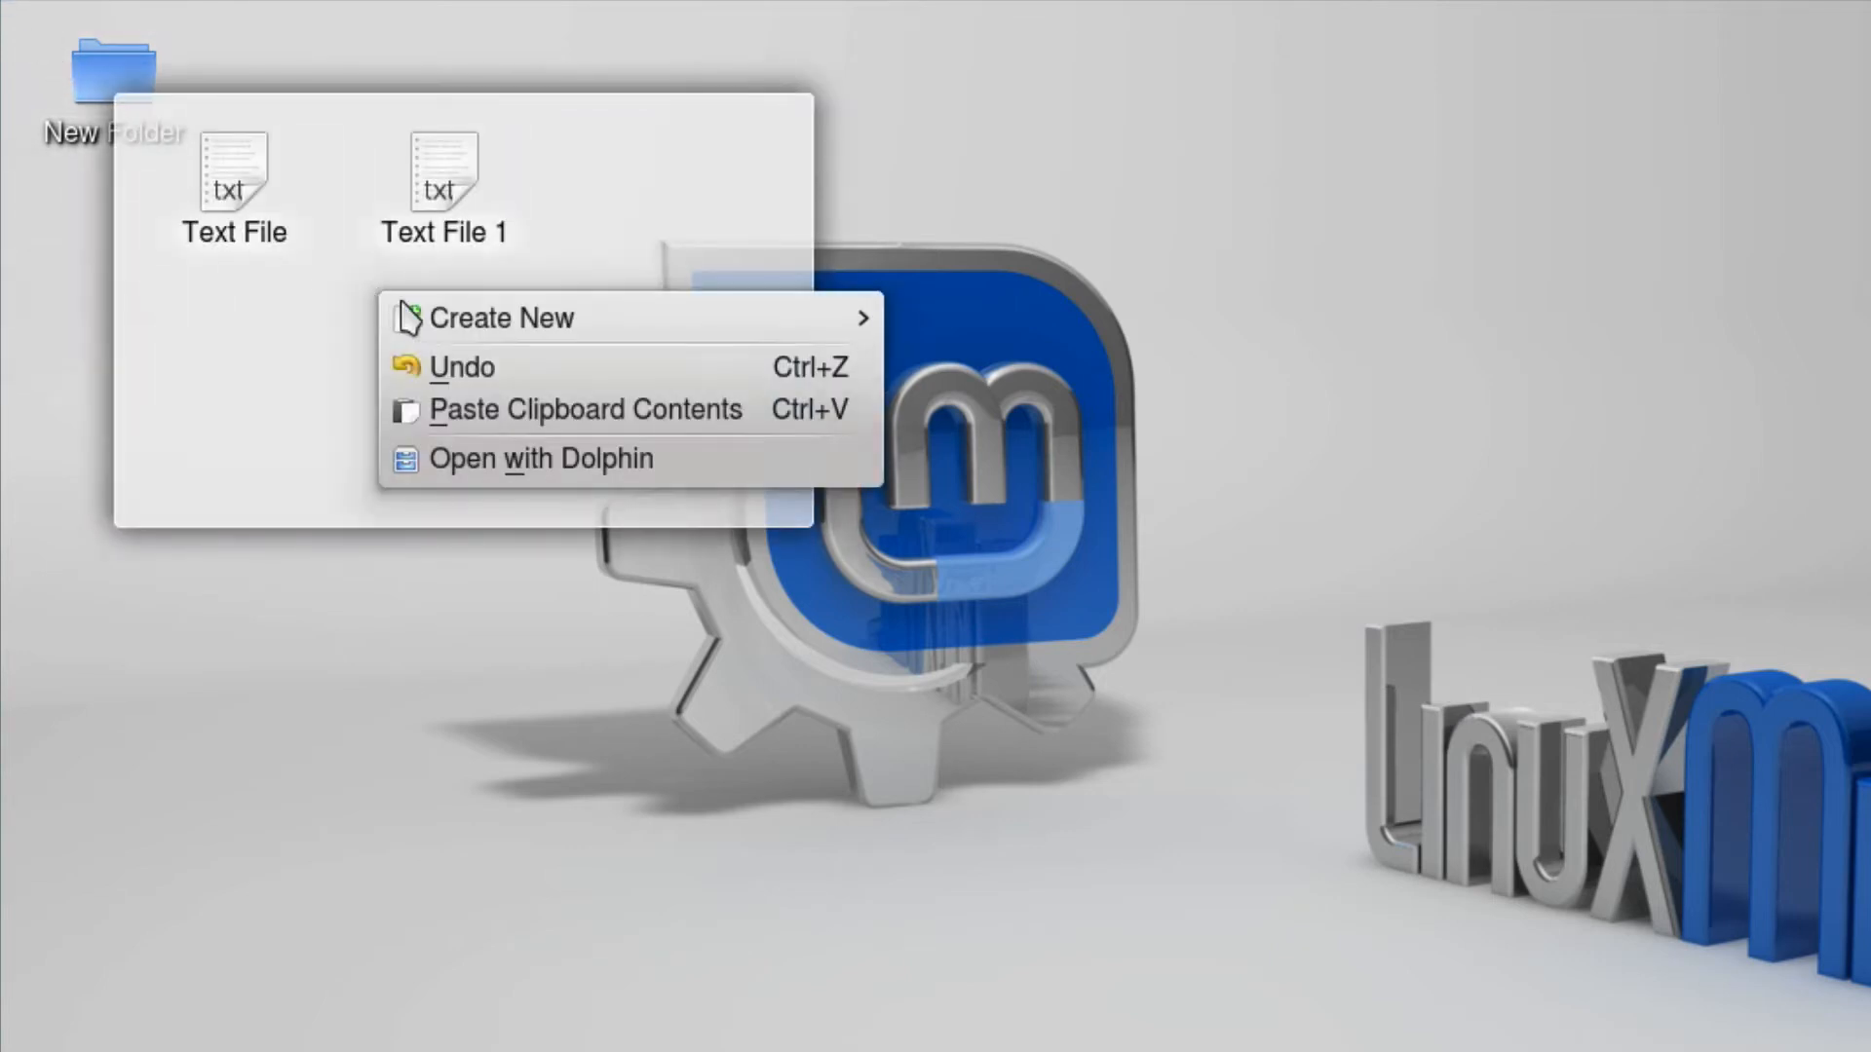
{"action": "mouse_move", "coordinate": [585, 326]}
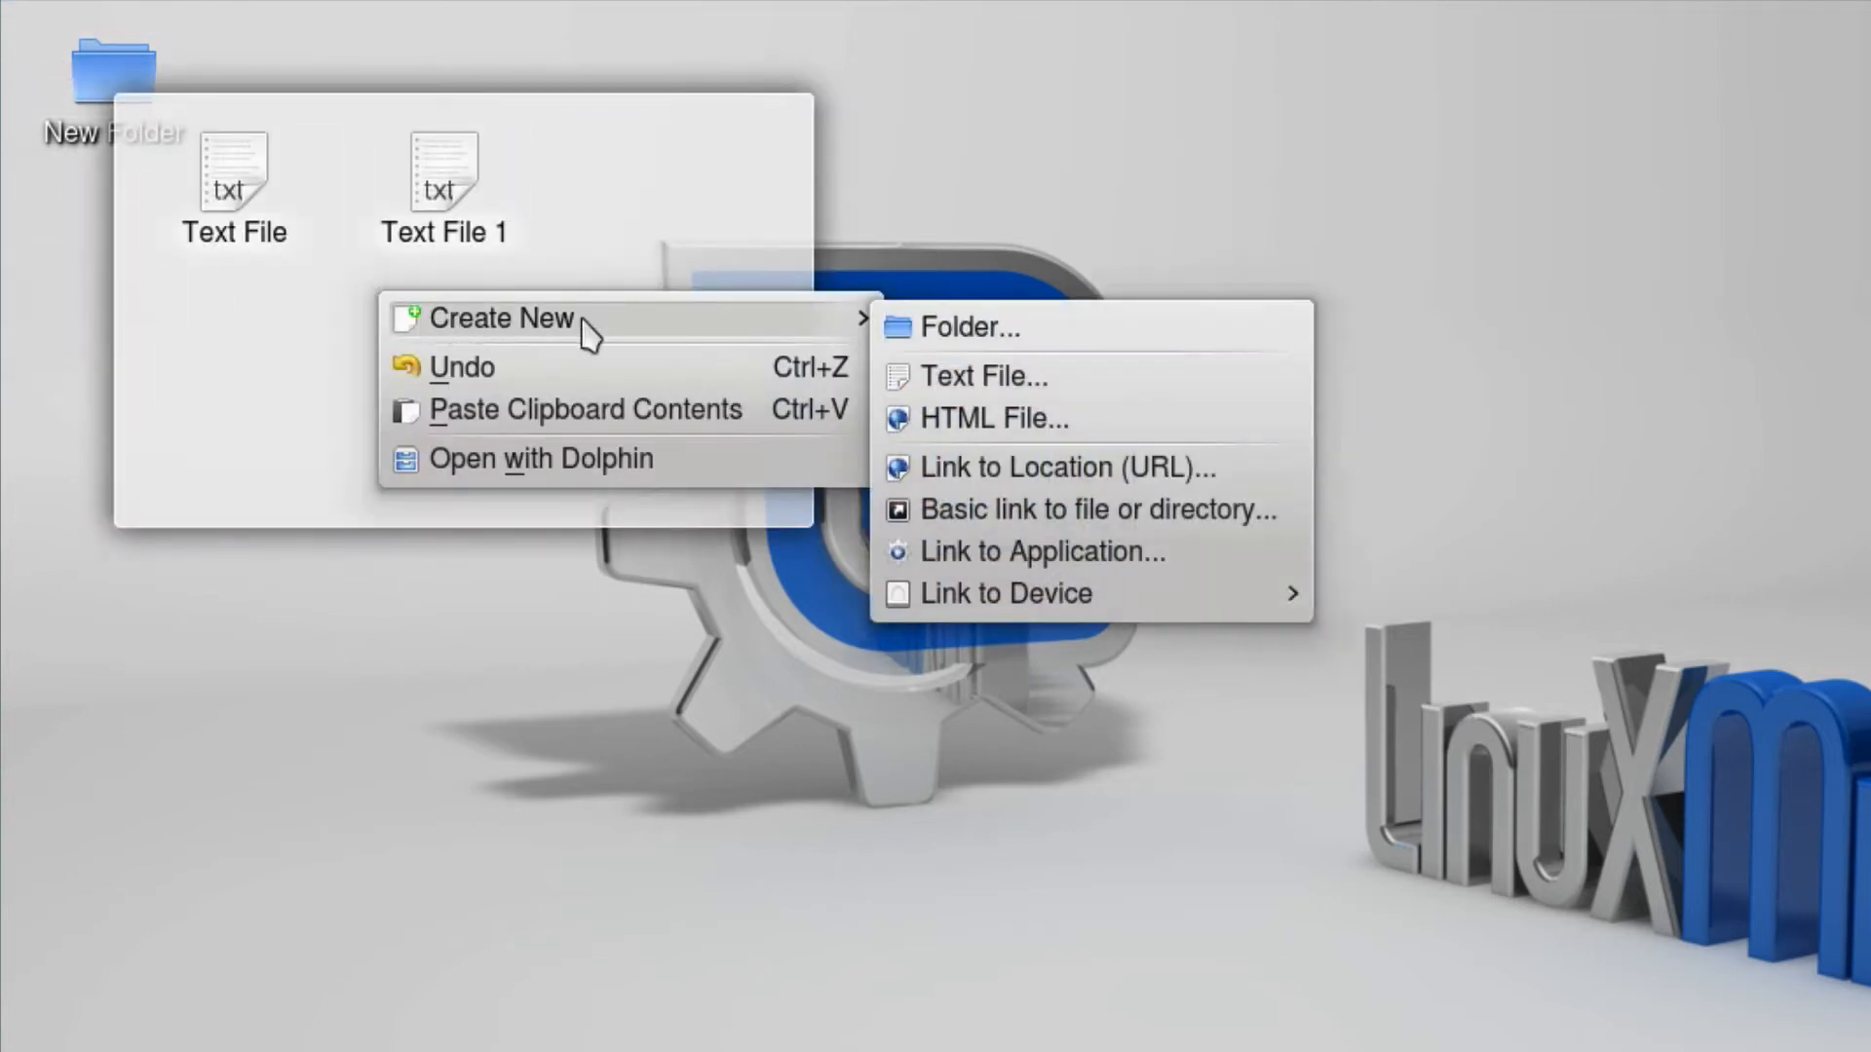
{"action": "left_click", "coordinate": [960, 380]}
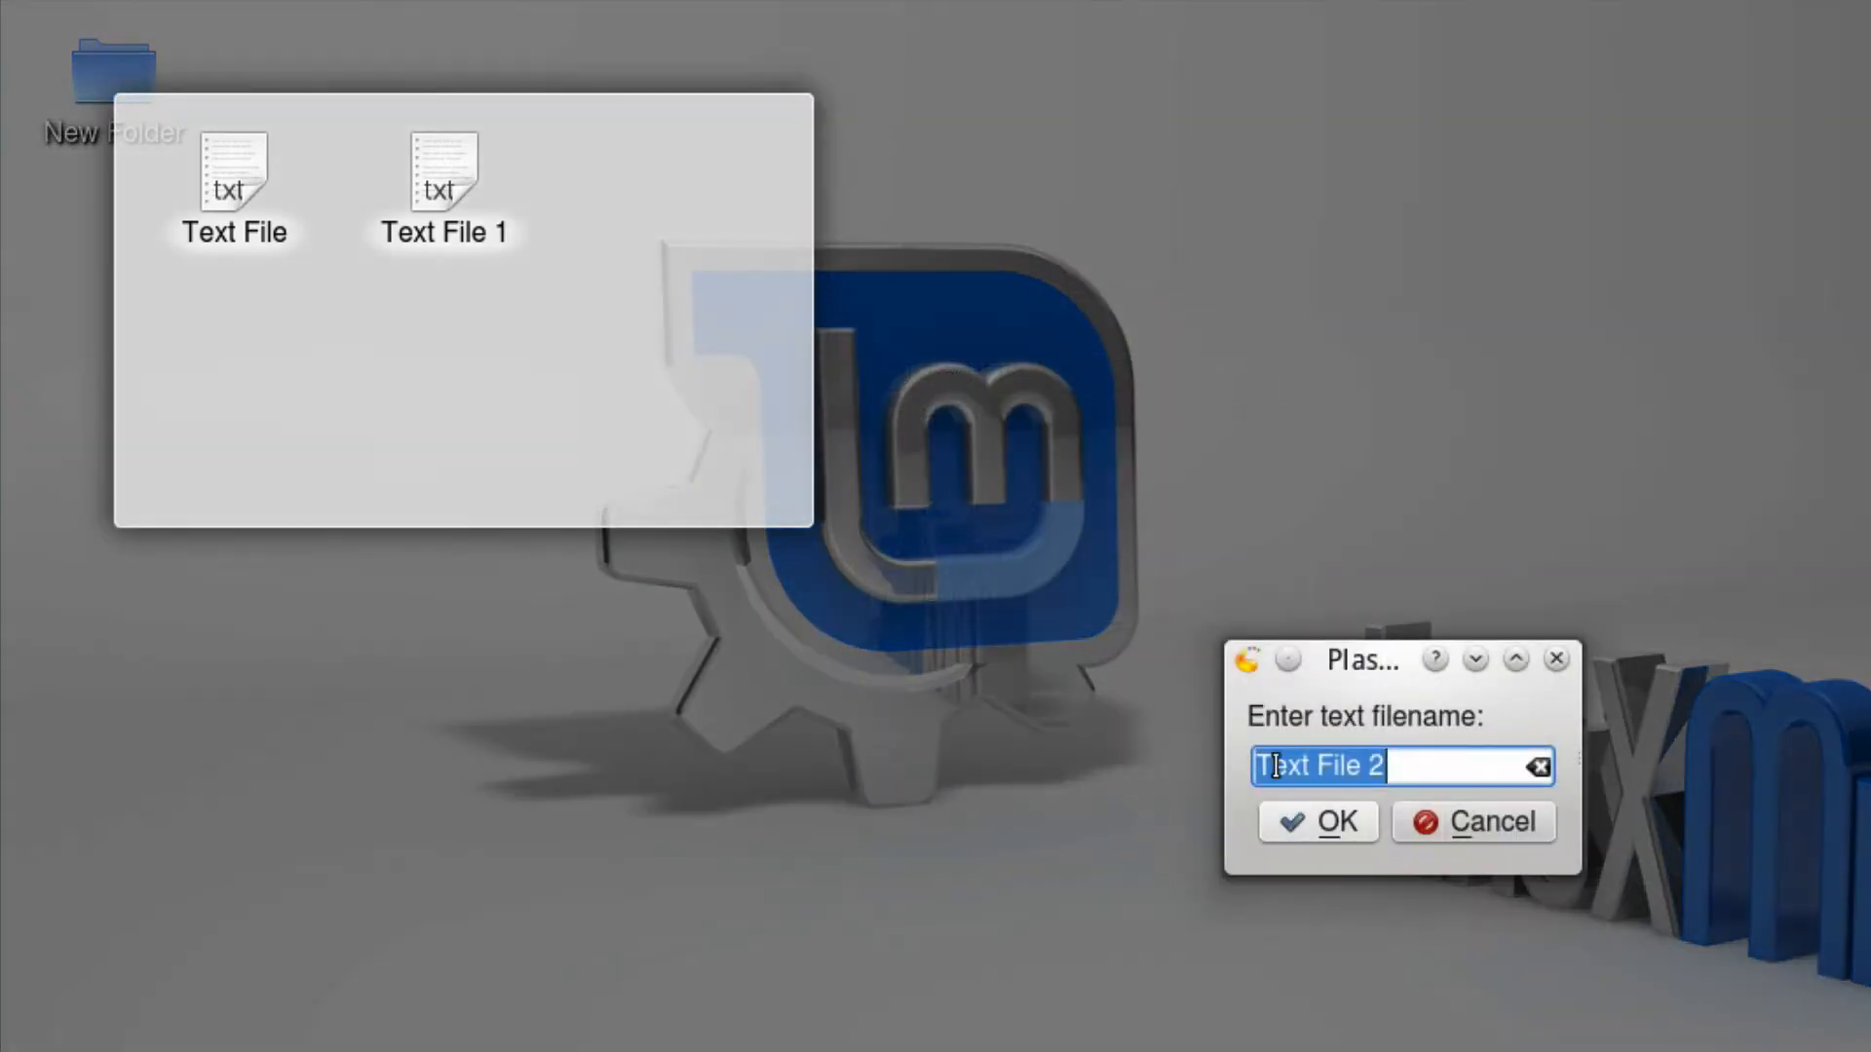
{"action": "left_click", "coordinate": [1300, 822]}
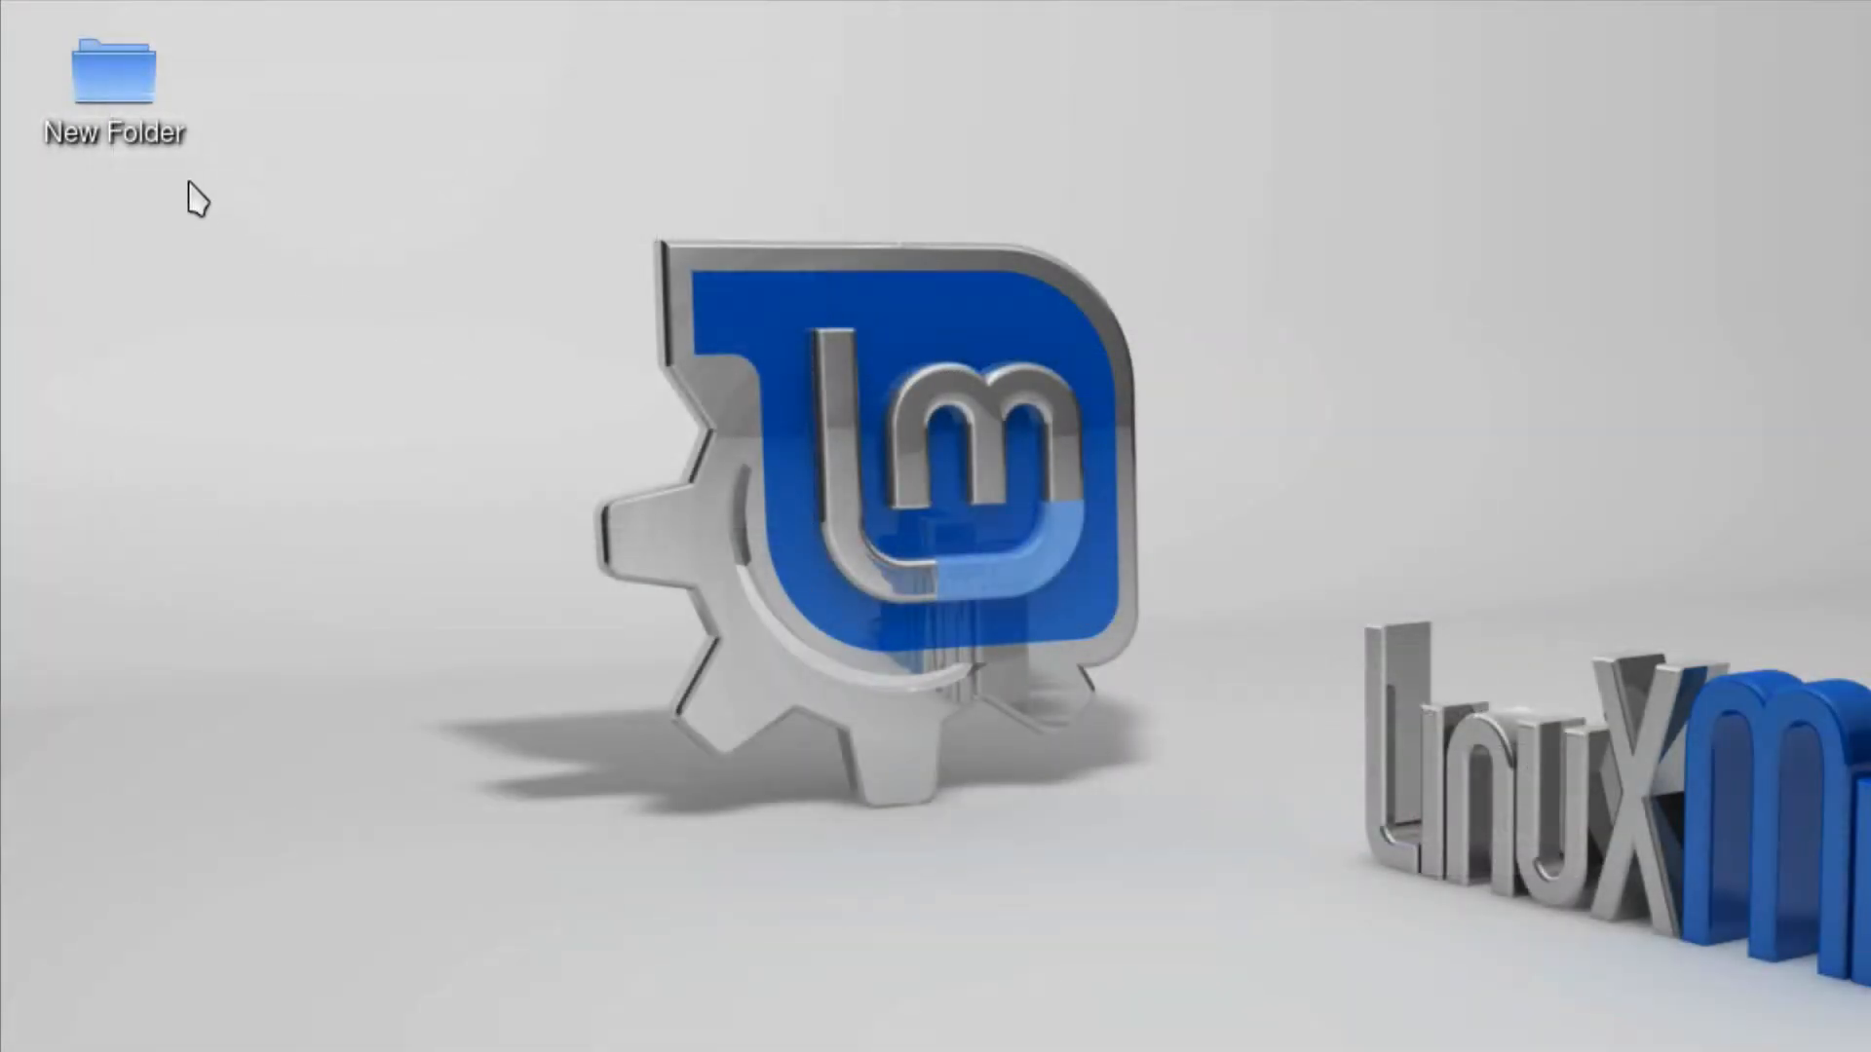
Preview New Folder's contents on the desktop, open it in a window, and move the window clear of the folder icon.
{"action": "mouse_move", "coordinate": [44, 44]}
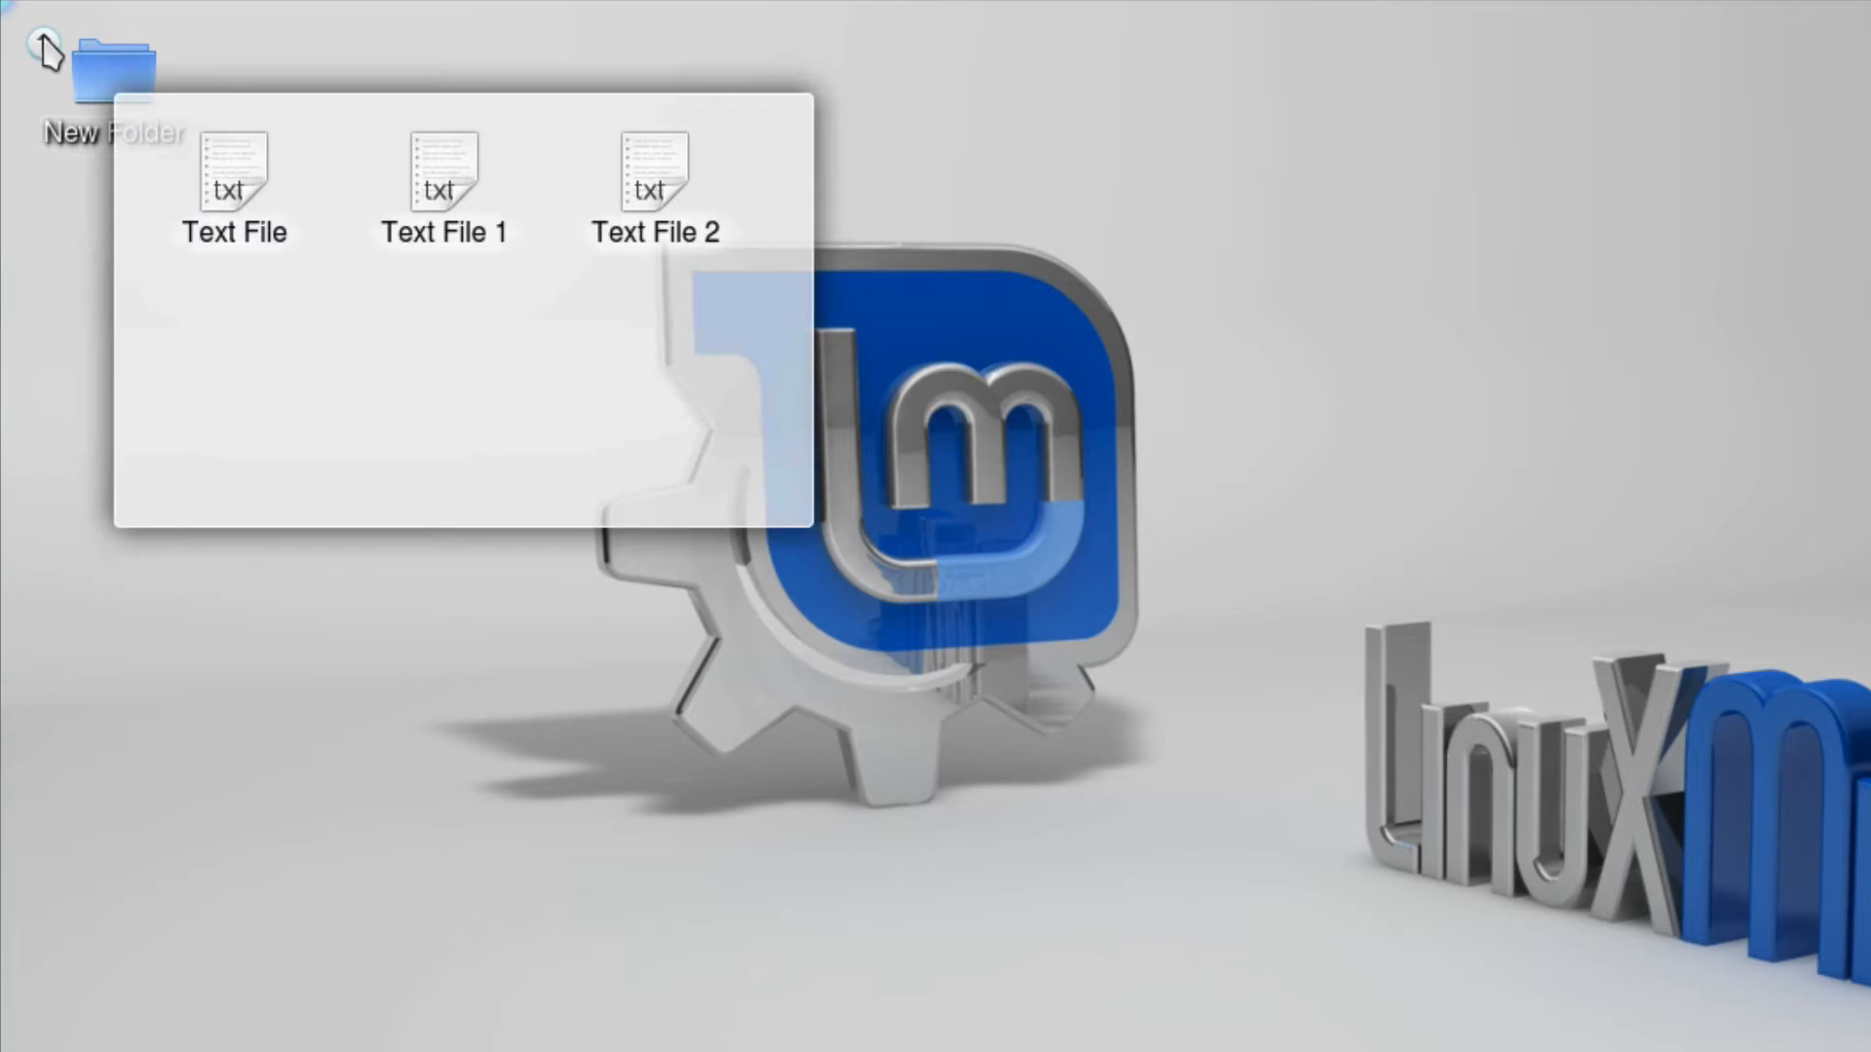
{"action": "mouse_move", "coordinate": [105, 76]}
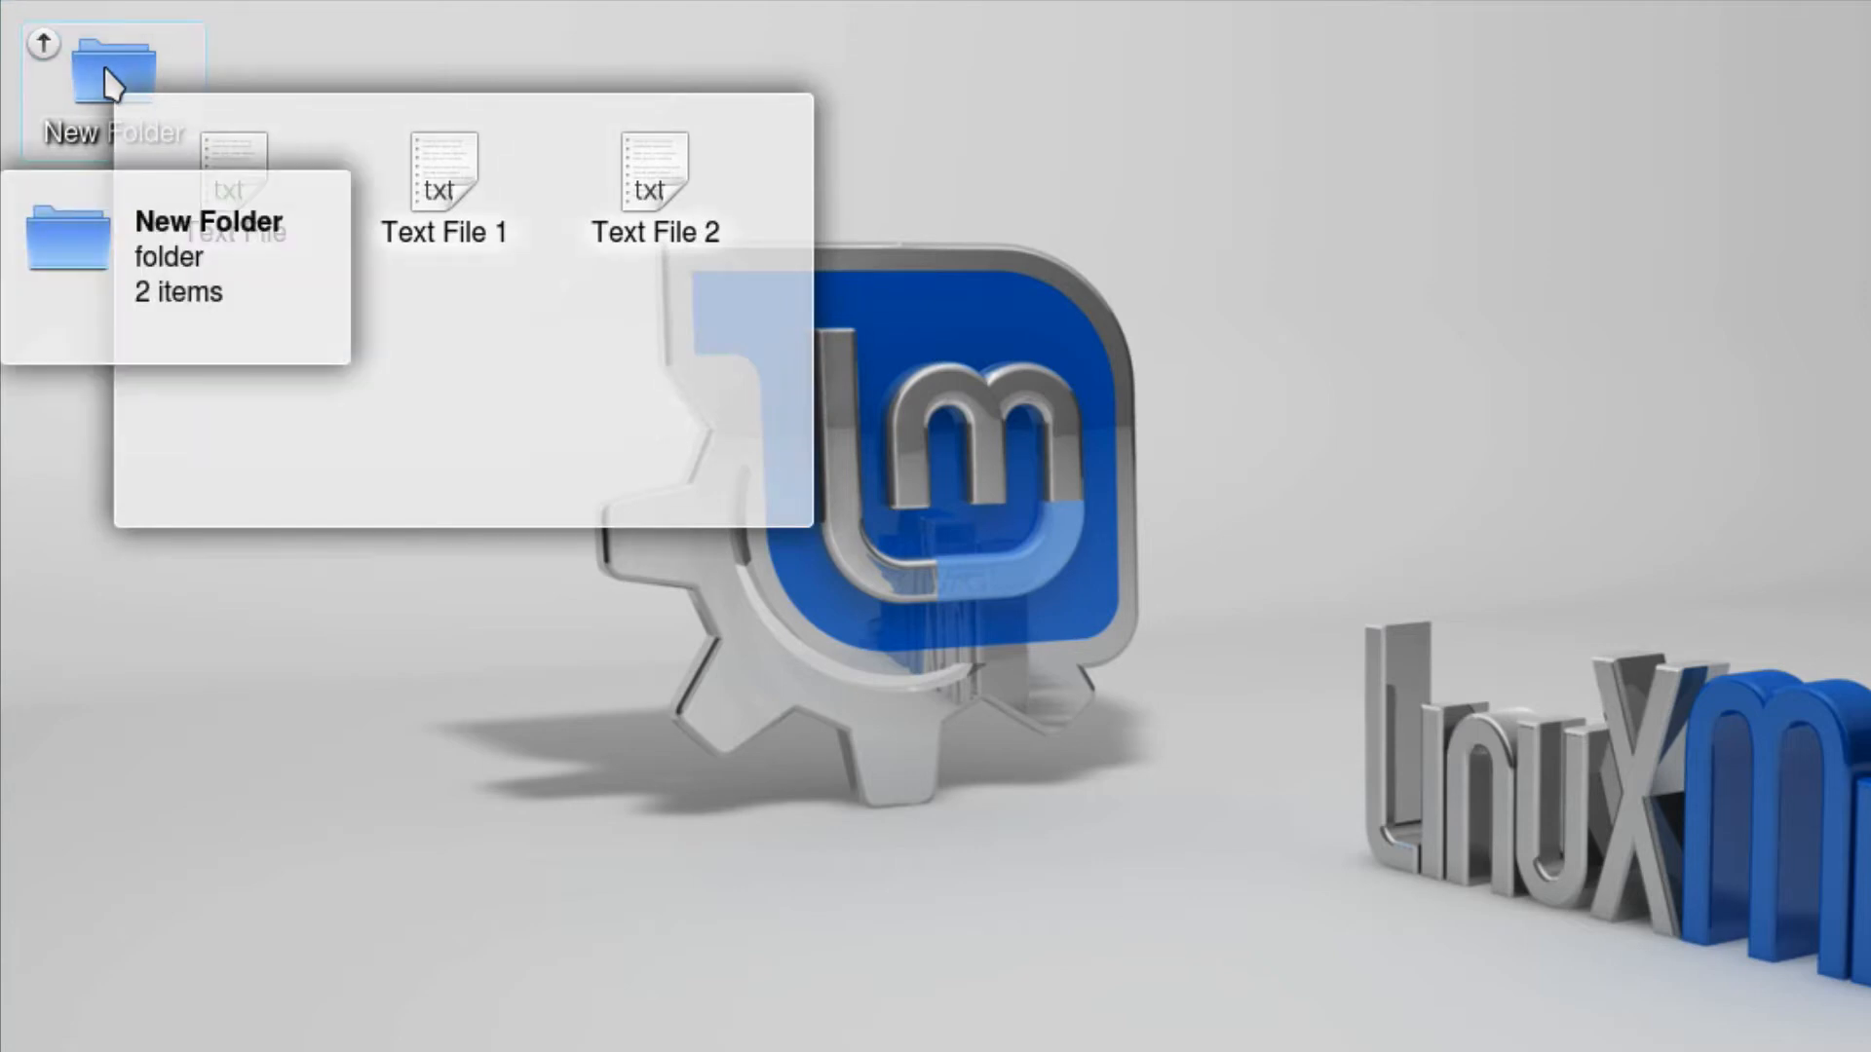
{"action": "left_click", "coordinate": [106, 76]}
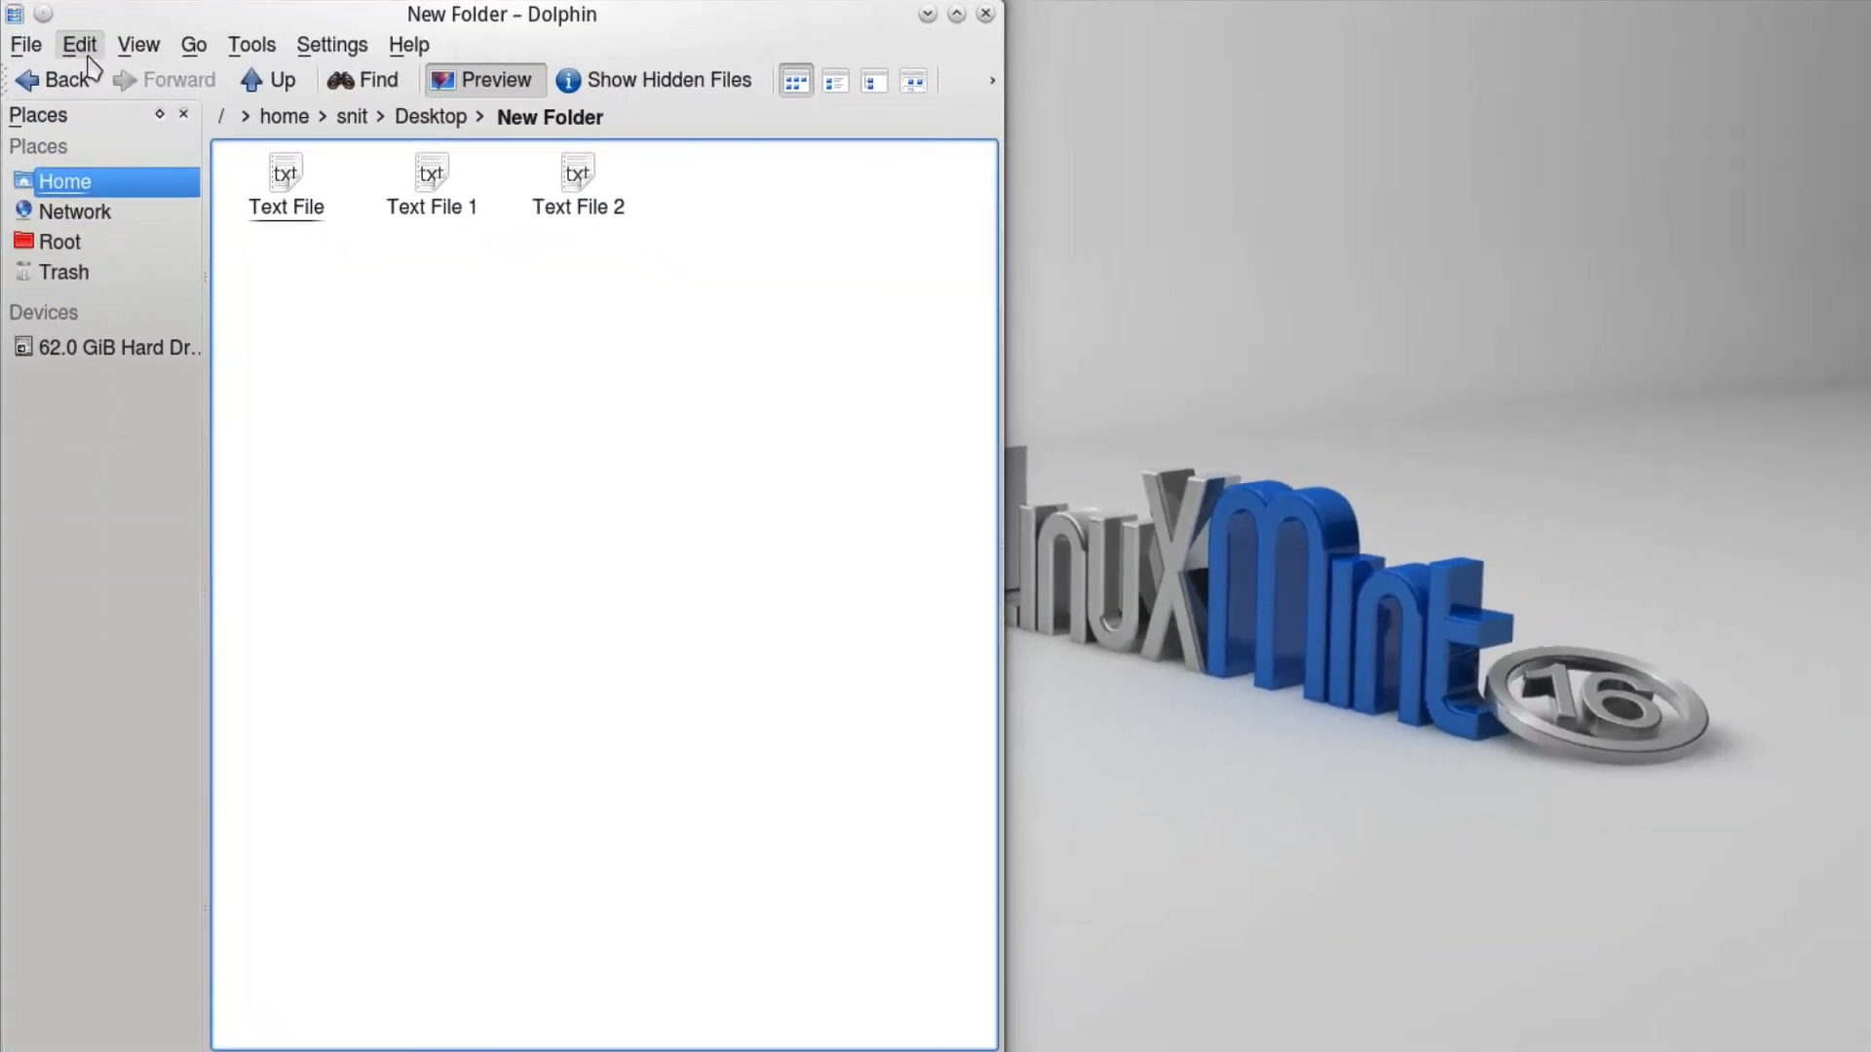
{"action": "left_click_drag", "start_coordinate": [208, 21], "coordinate": [463, 22]}
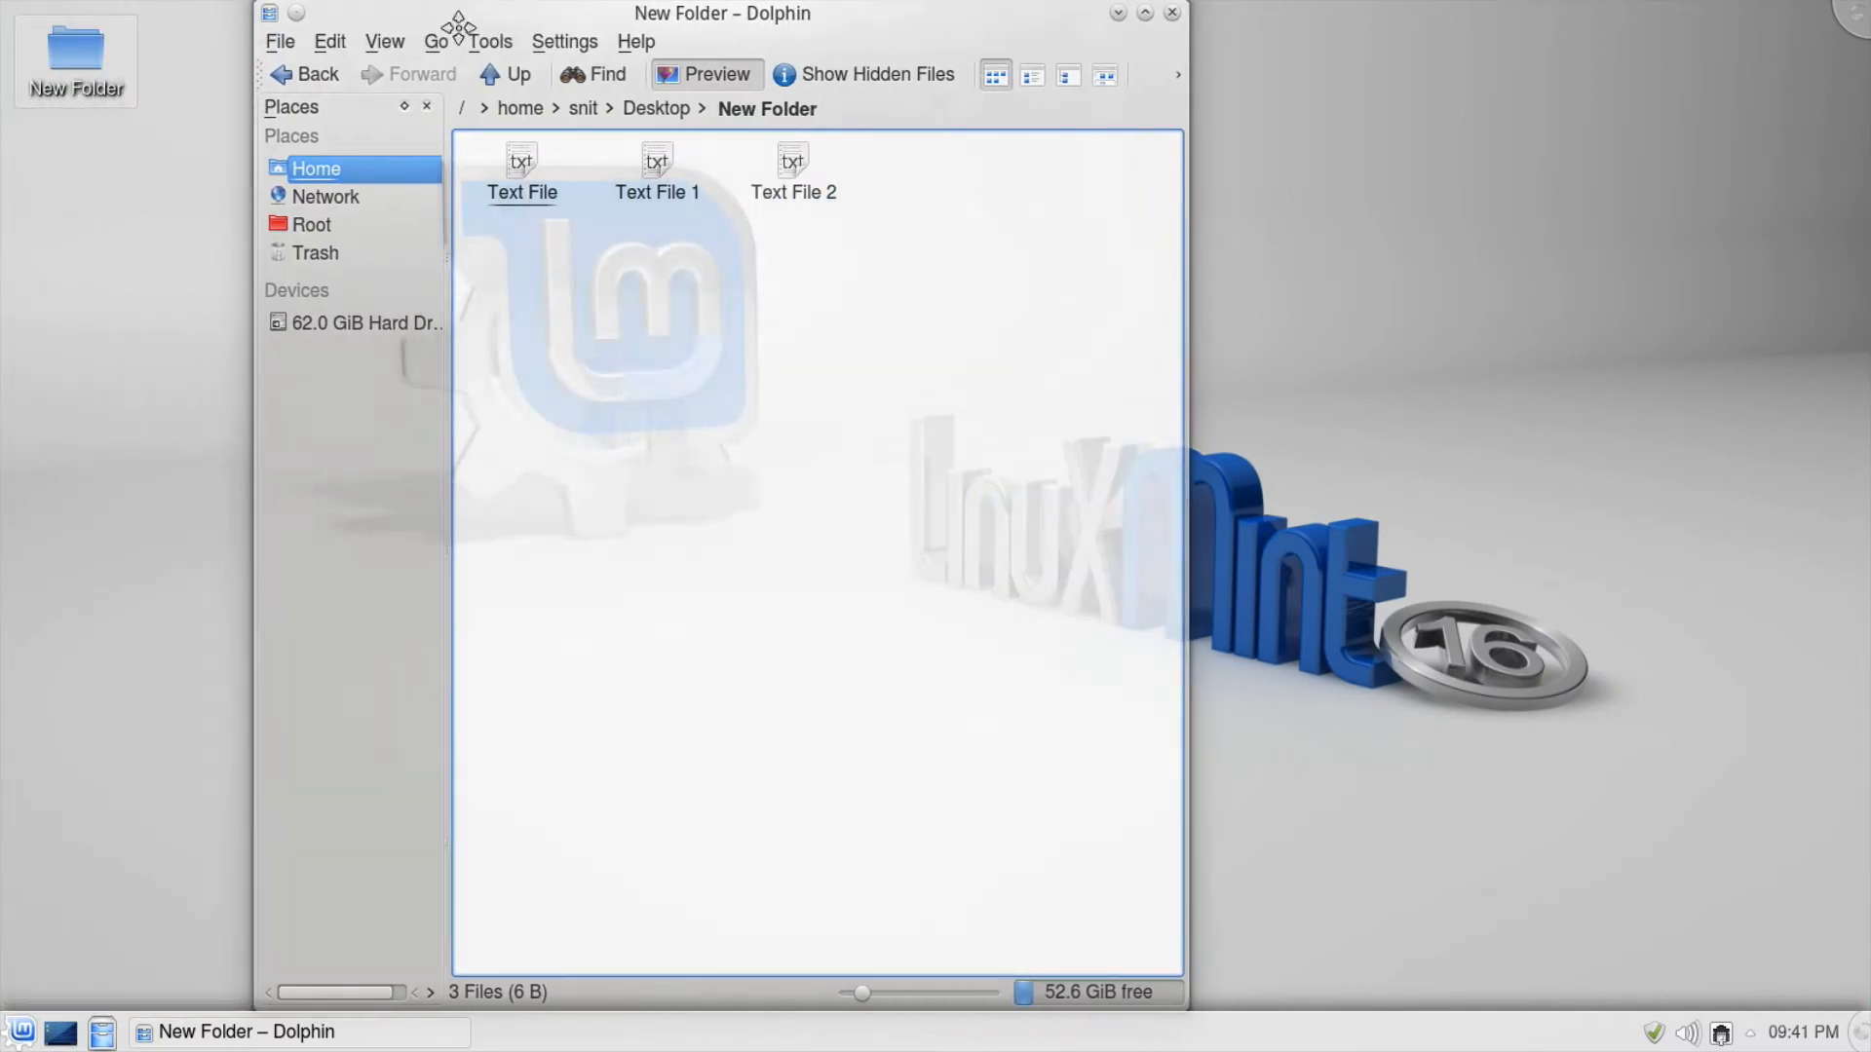
Permanently delete New Folder from the desktop while its window stays open, and confirm the deletion.
{"action": "right_click", "coordinate": [87, 76]}
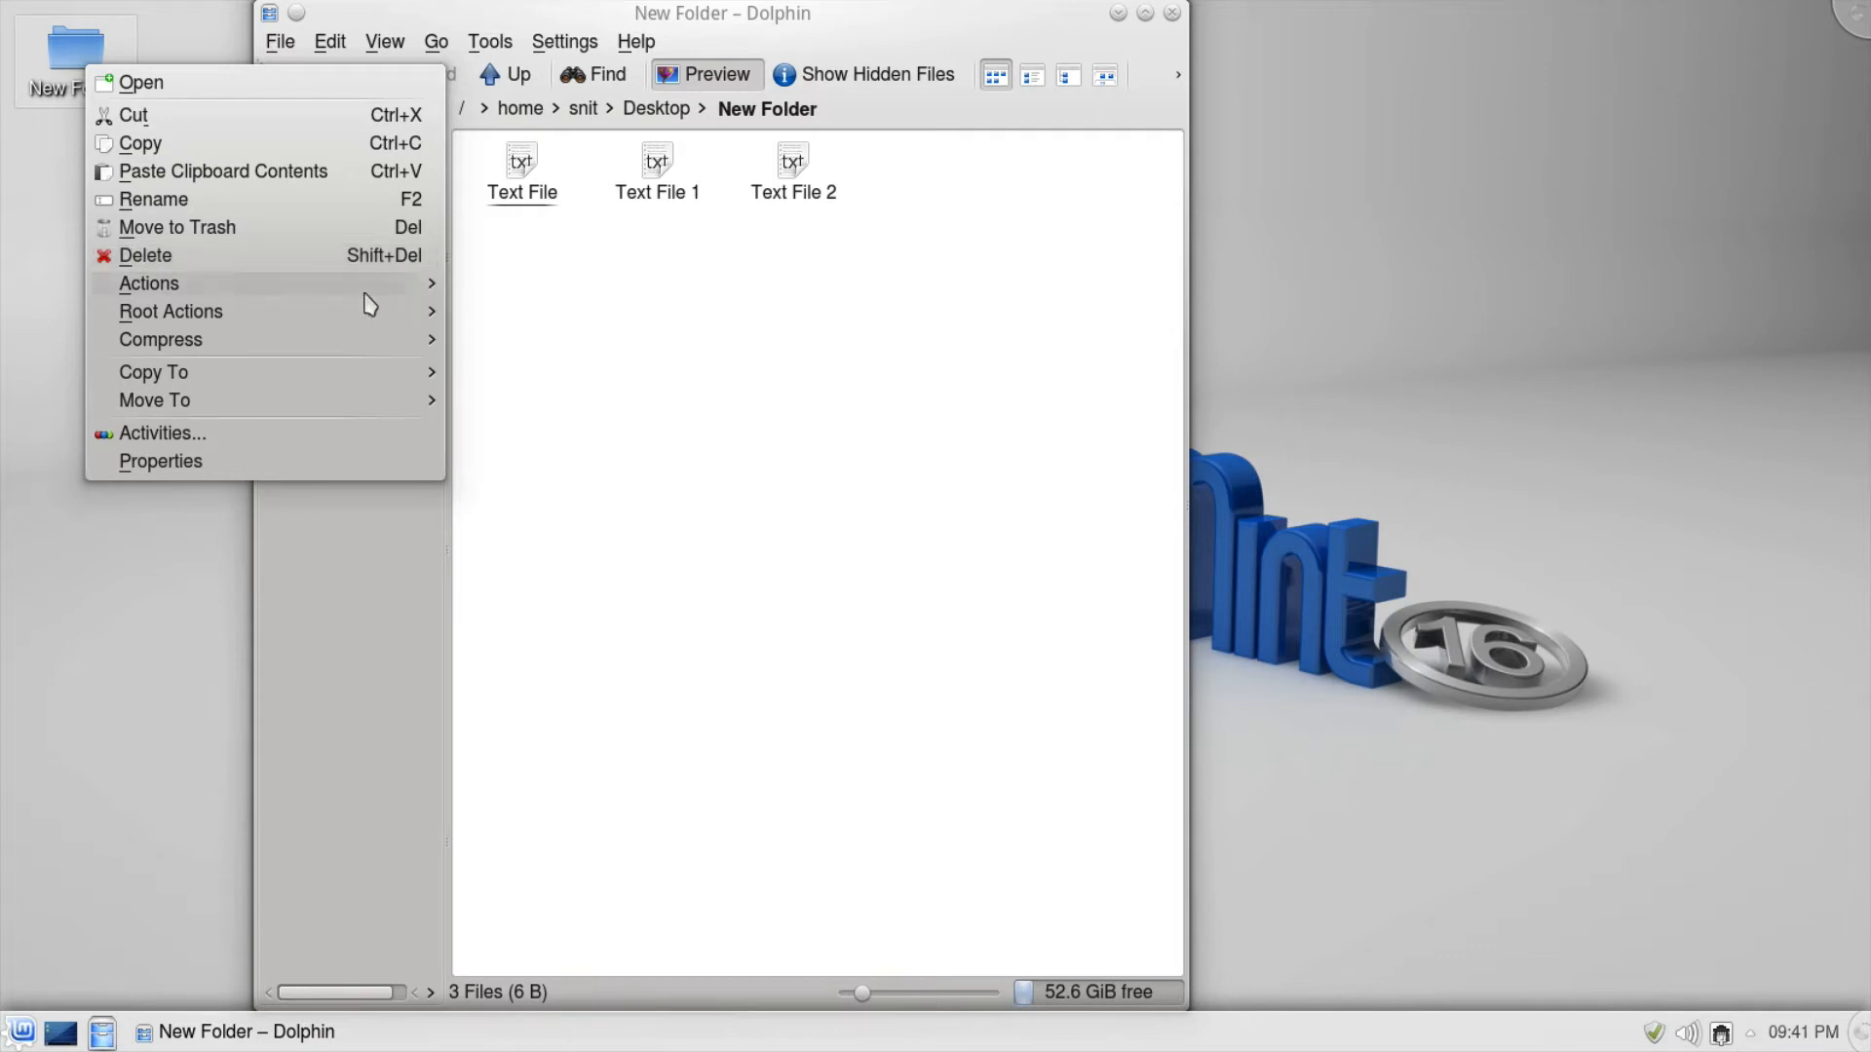
{"action": "left_click", "coordinate": [145, 255]}
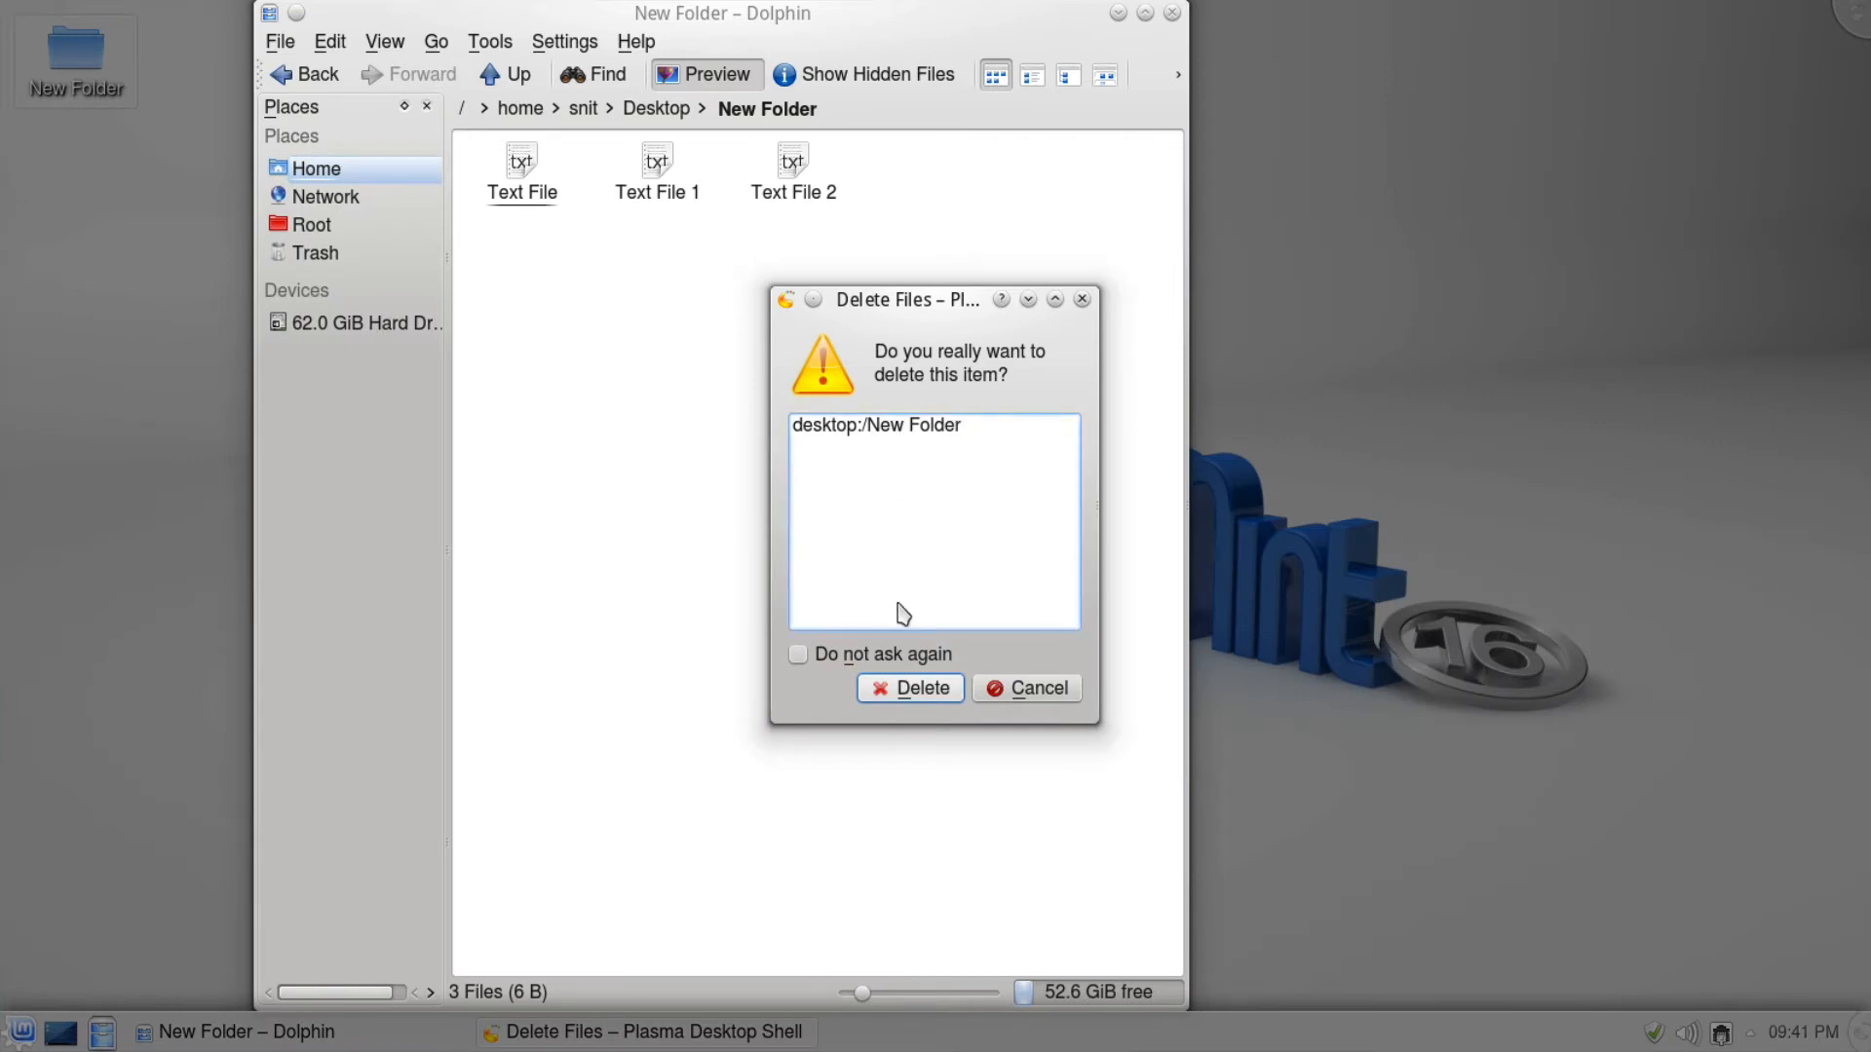
{"action": "left_click", "coordinate": [904, 689]}
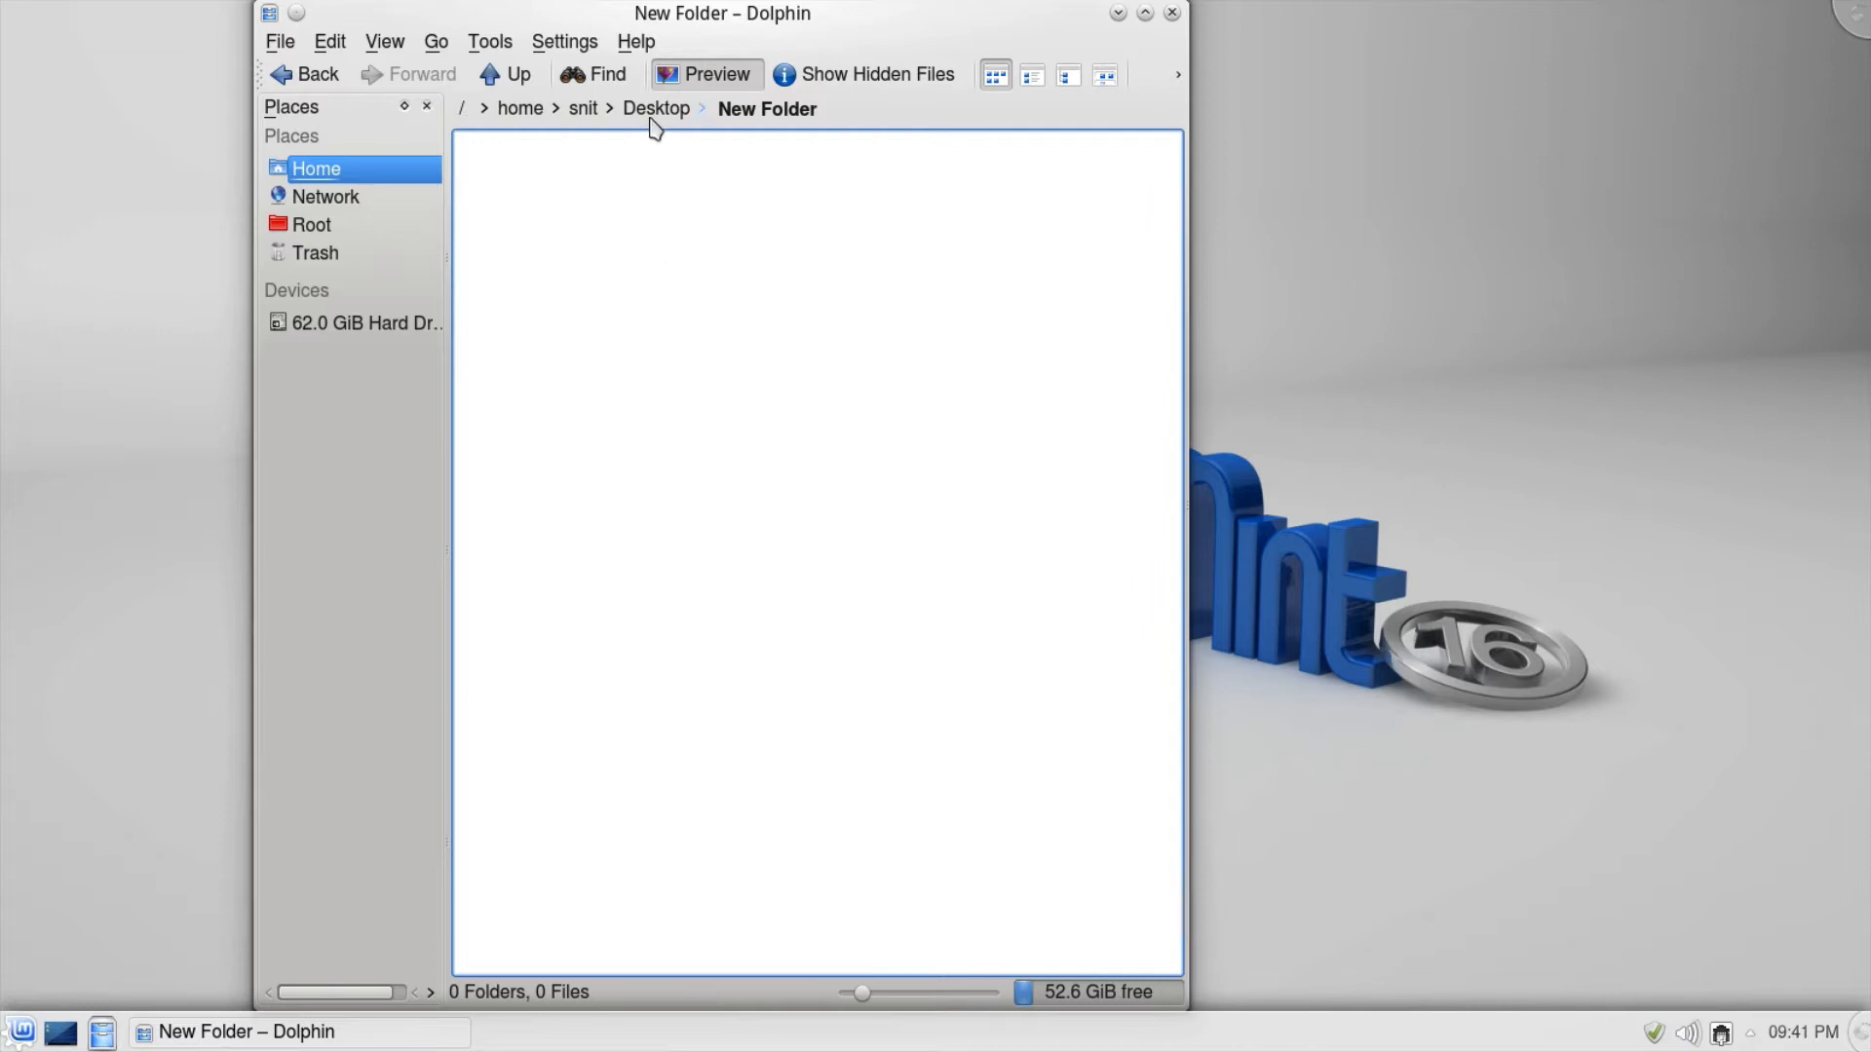
Try to create a subfolder named New Folder in the still-open window of the deleted folder.
{"action": "right_click", "coordinate": [527, 197]}
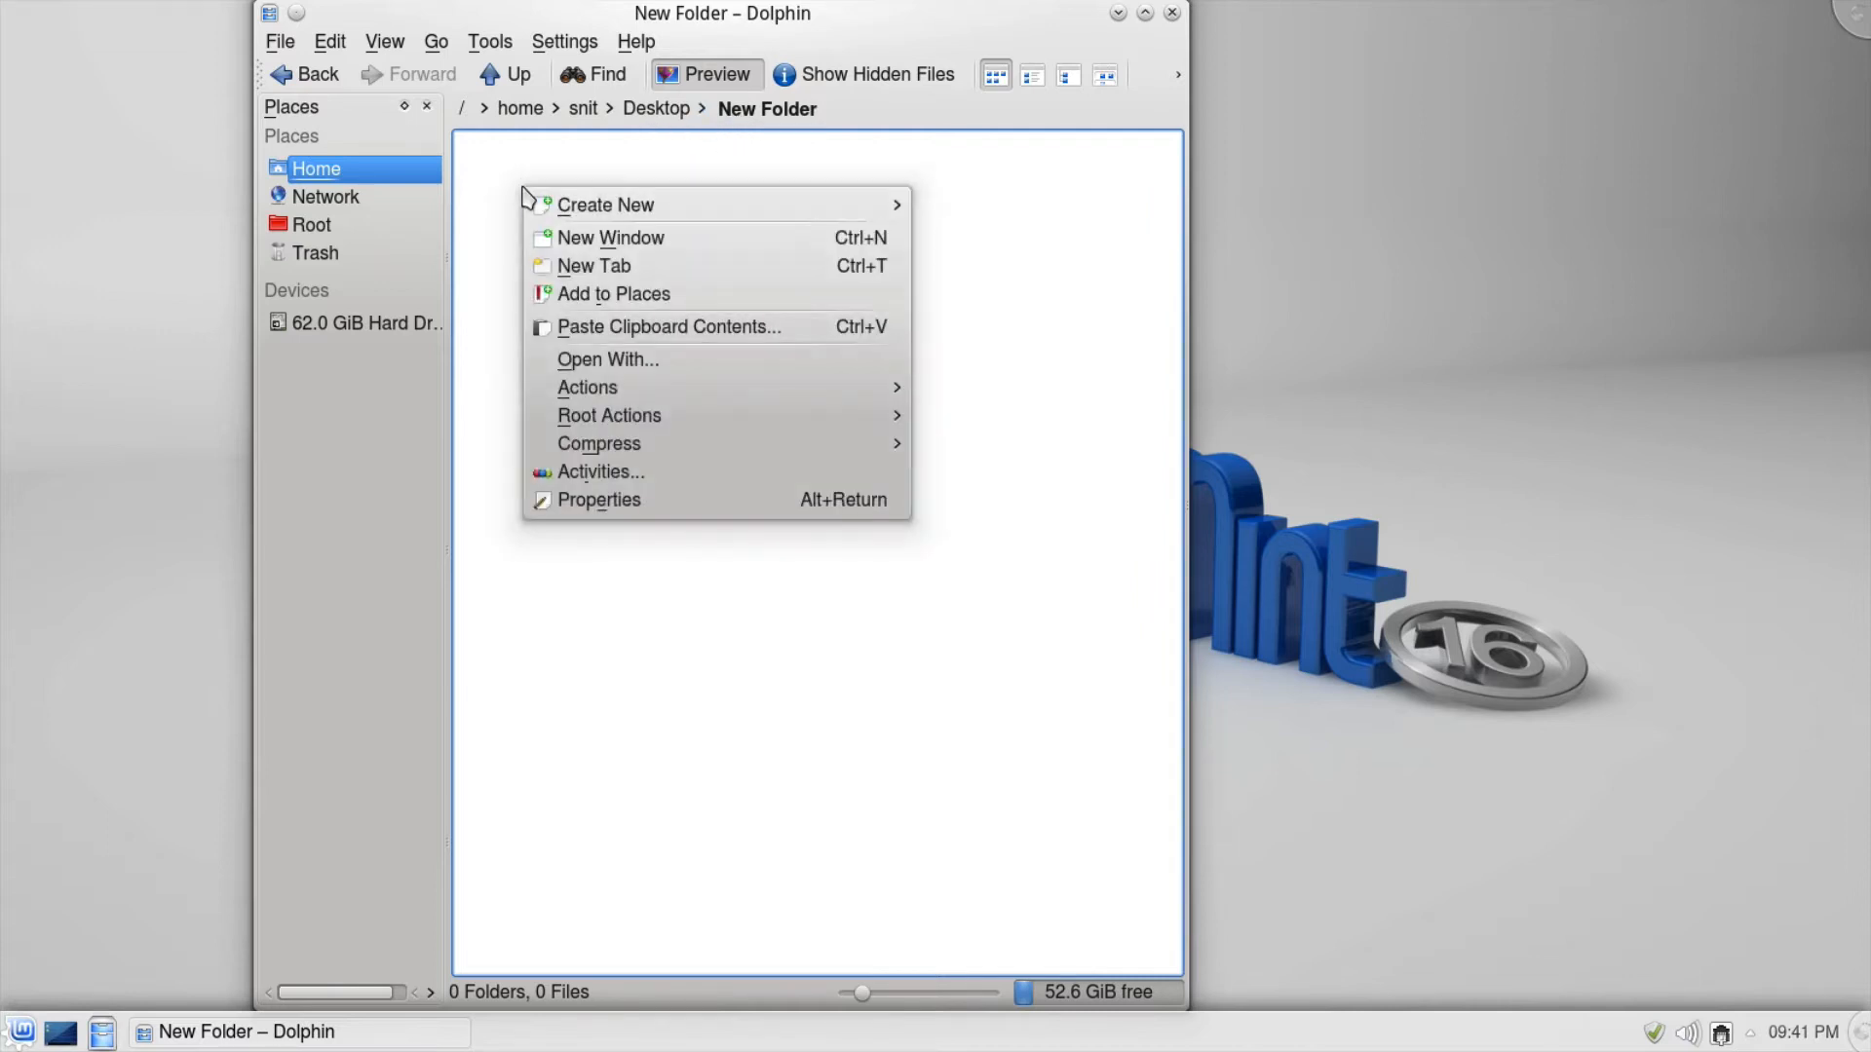
{"action": "mouse_move", "coordinate": [620, 205]}
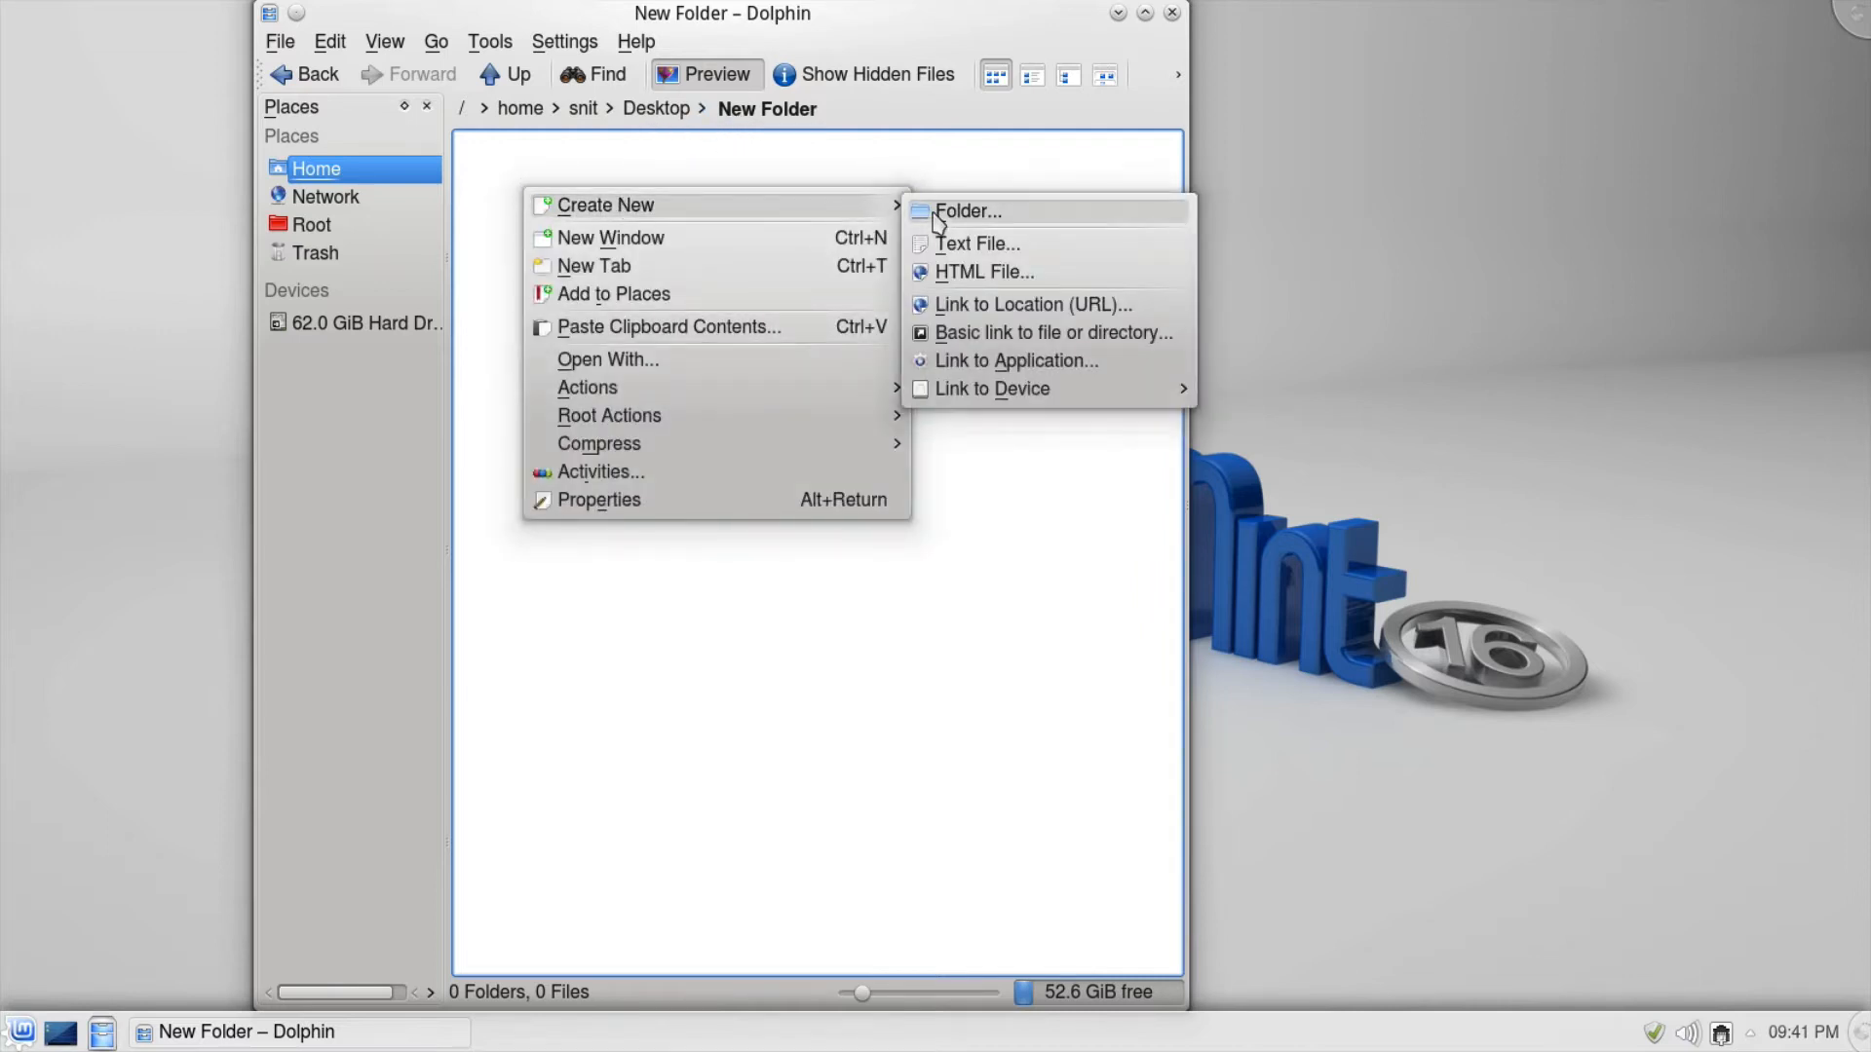
{"action": "left_click", "coordinate": [965, 211]}
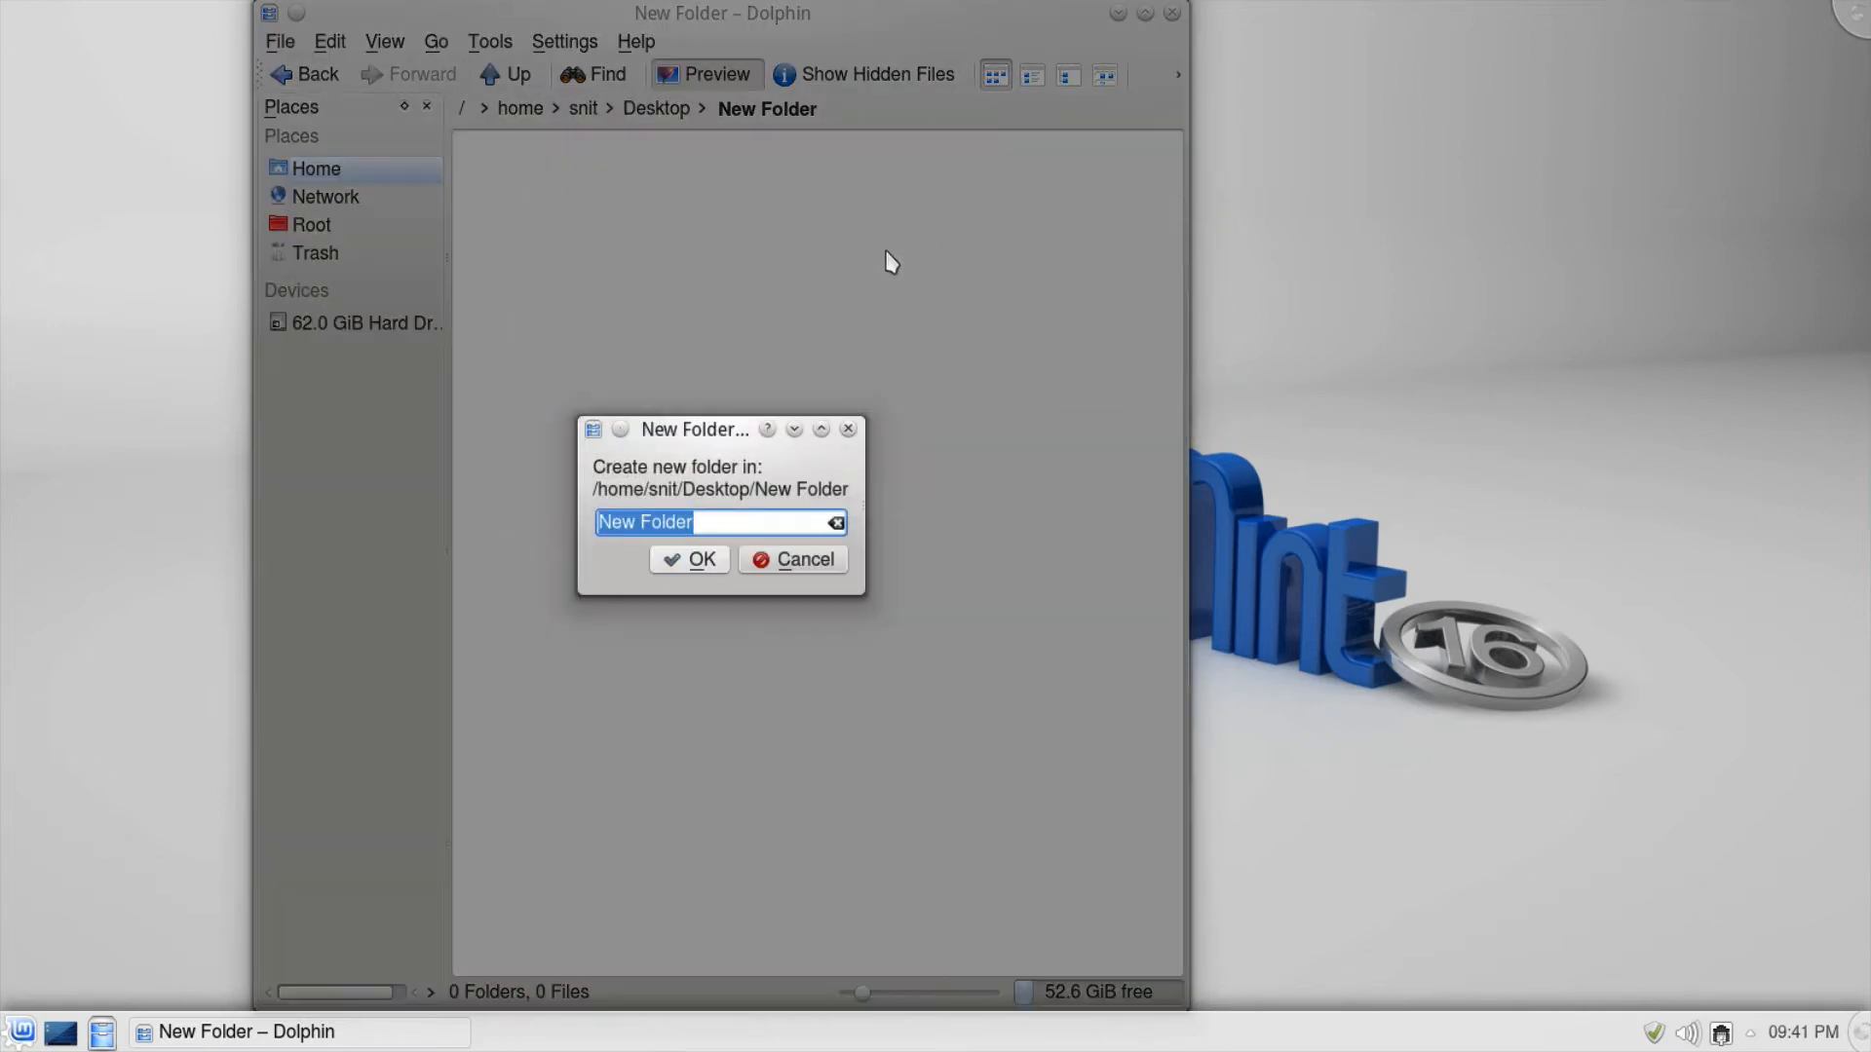
{"action": "left_click", "coordinate": [700, 560]}
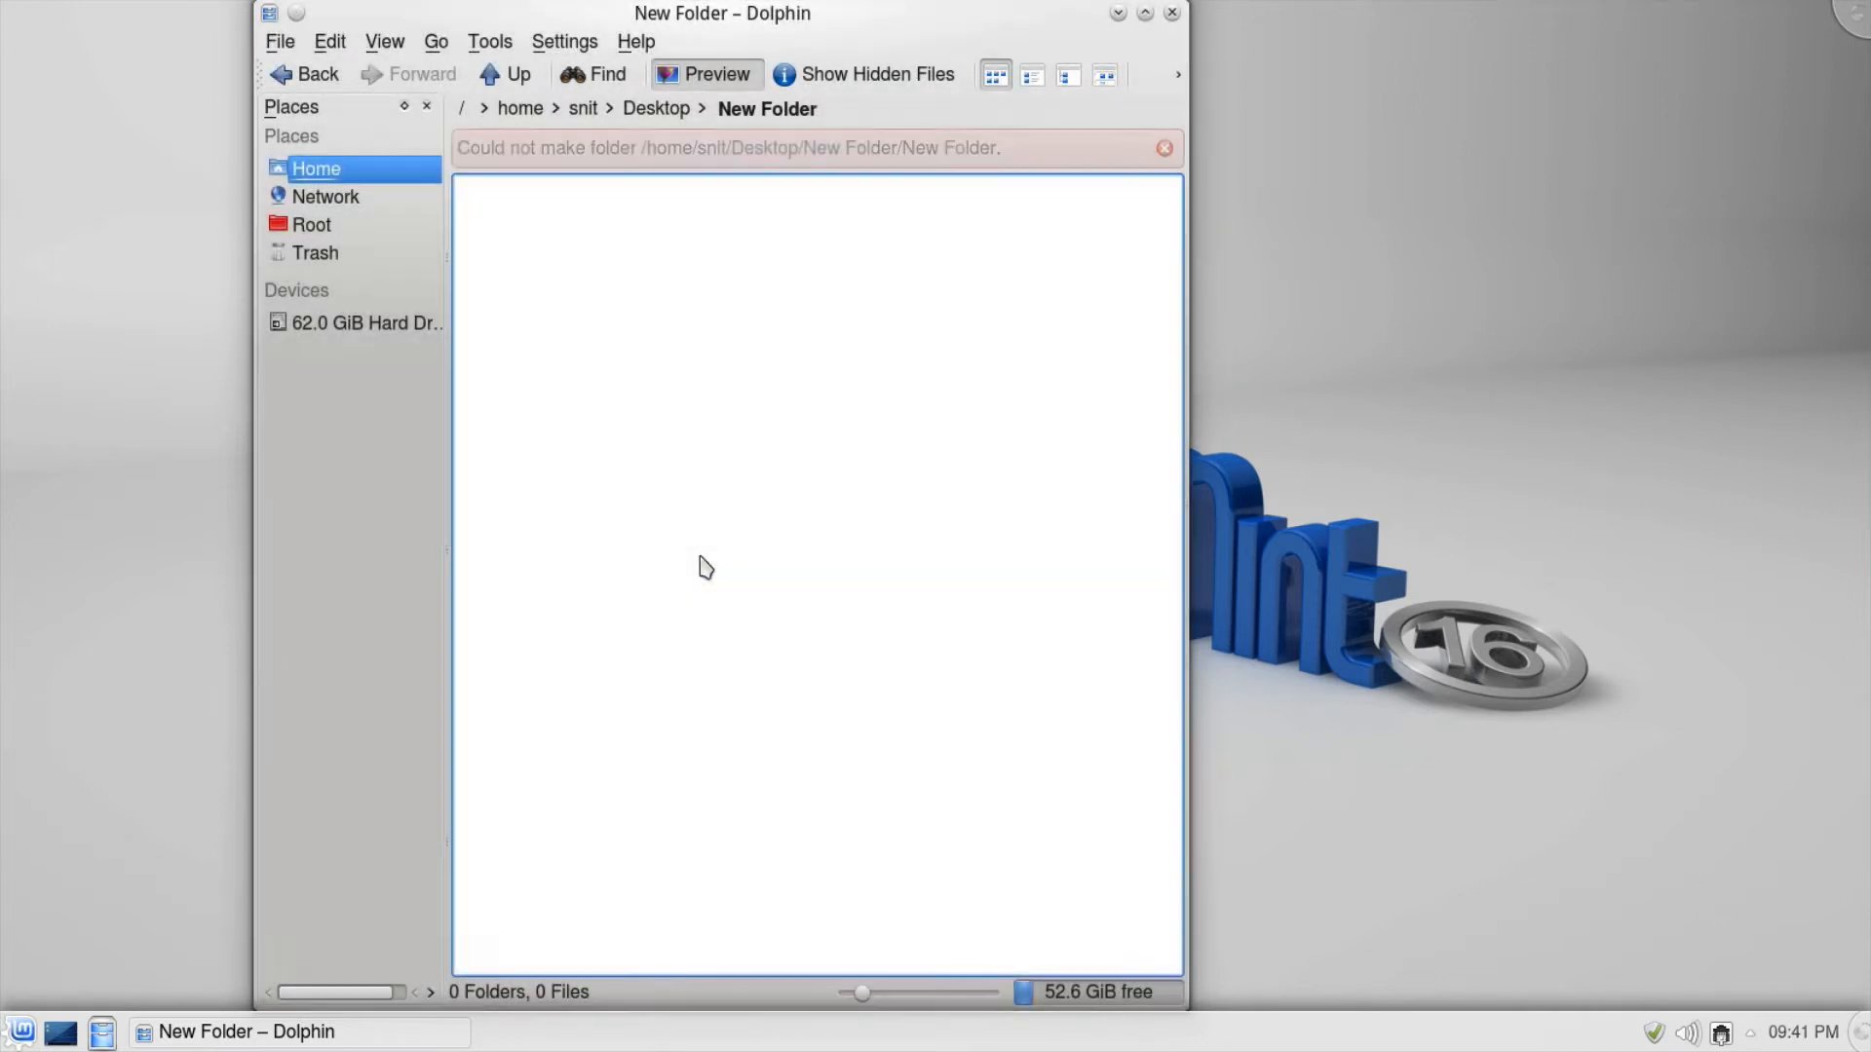
Try to create a text file named Text File in the deleted folder's window and dismiss the resulting dialog.
{"action": "right_click", "coordinate": [561, 252]}
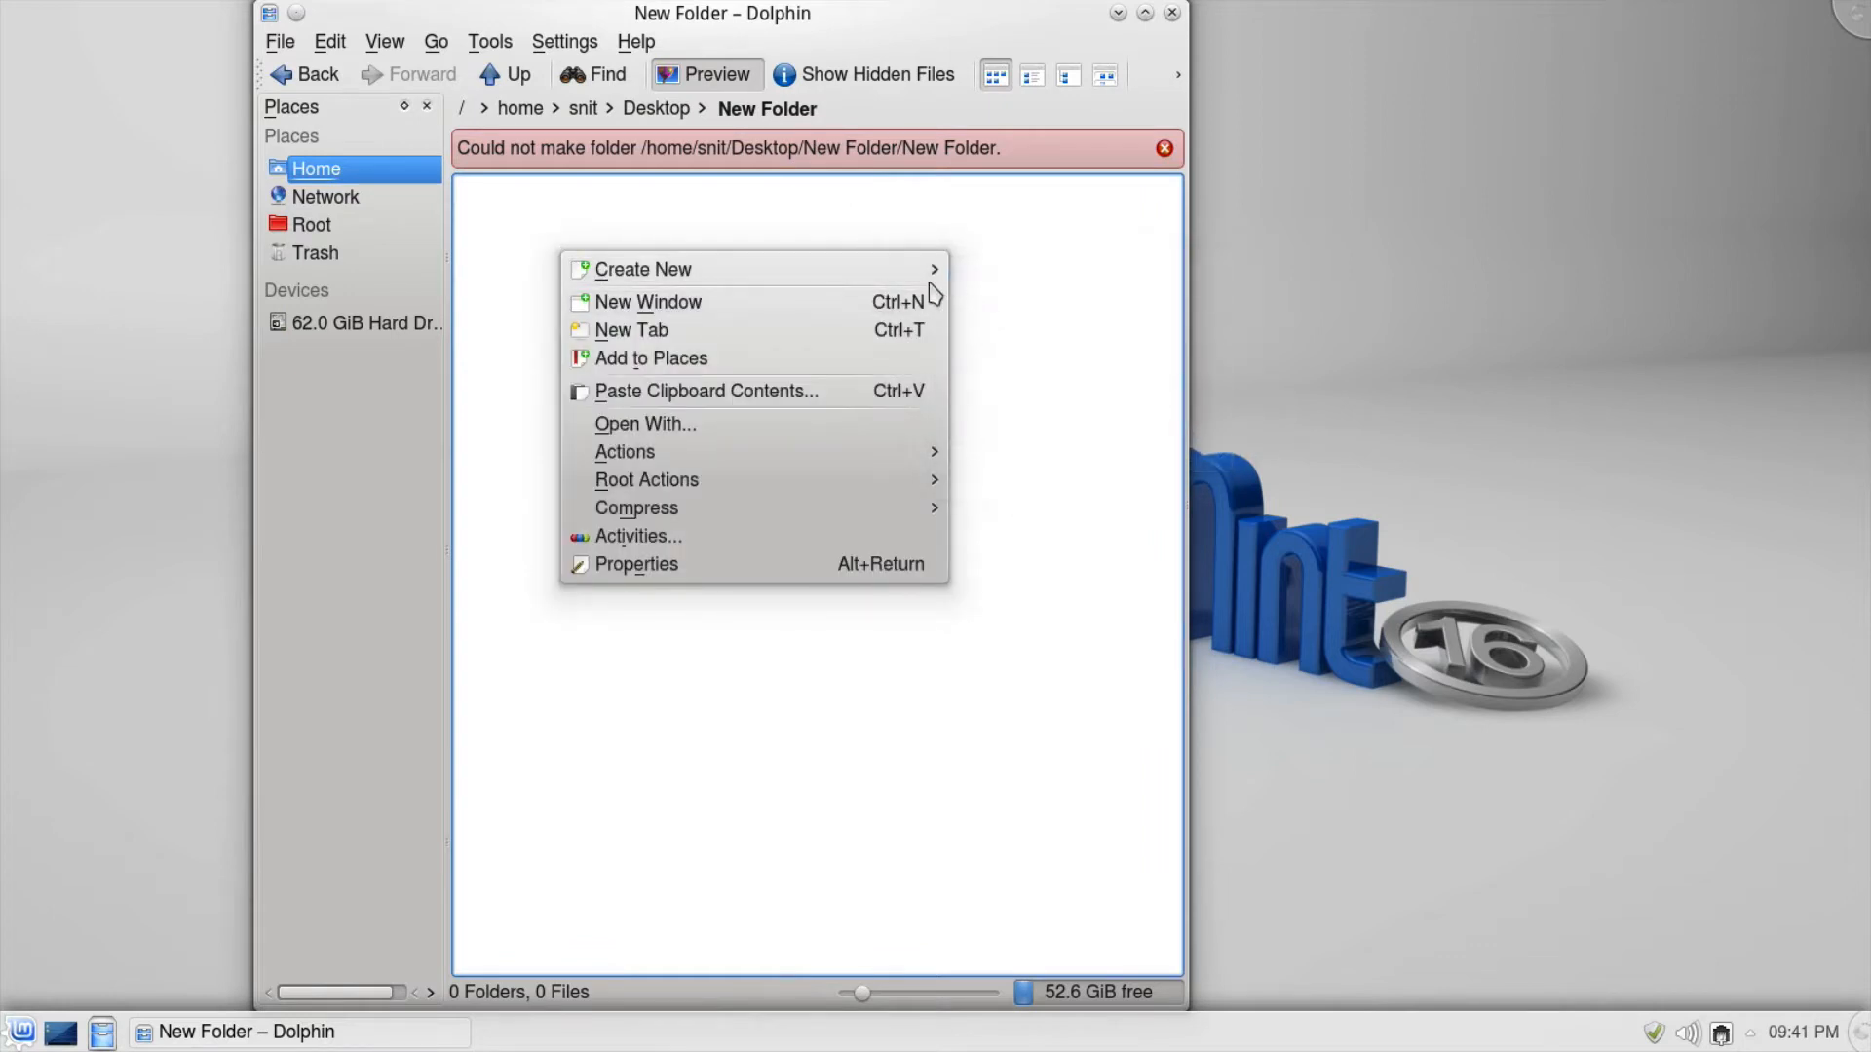
{"action": "mouse_move", "coordinate": [931, 271]}
{"action": "left_click", "coordinate": [1004, 304]}
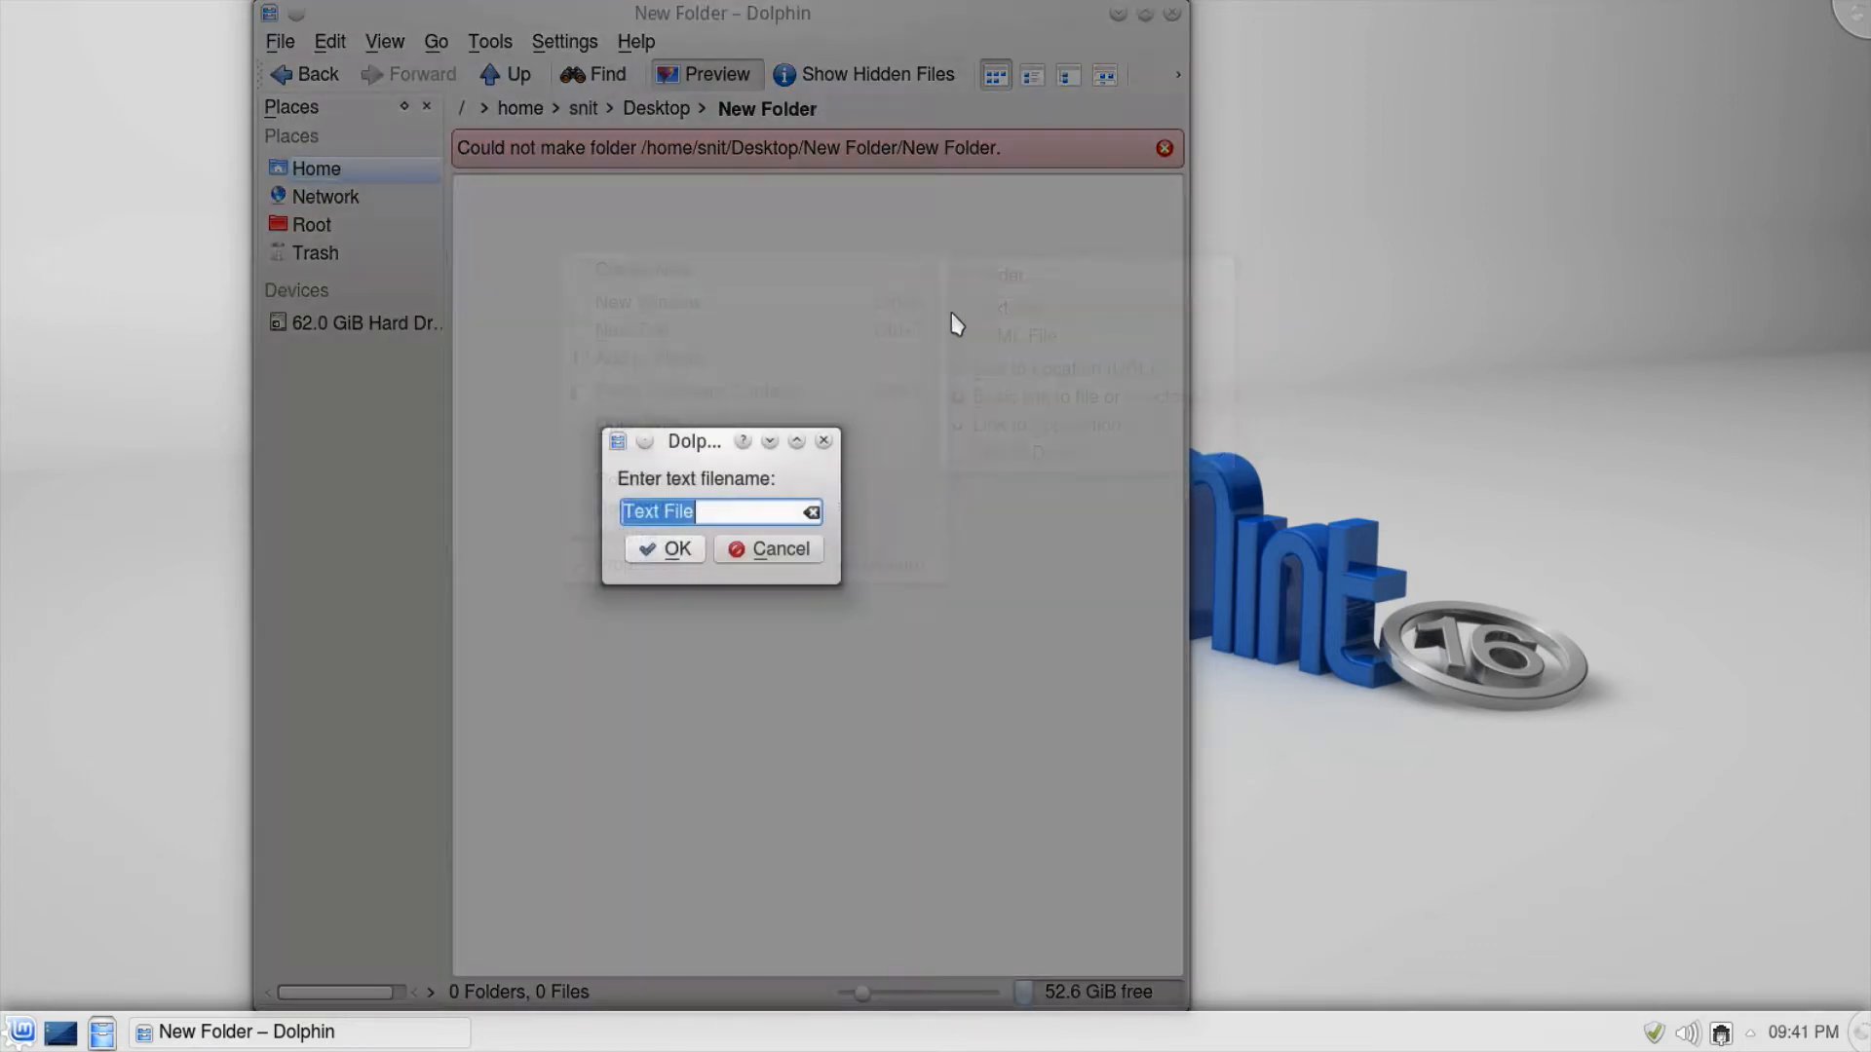
{"action": "left_click", "coordinate": [676, 552]}
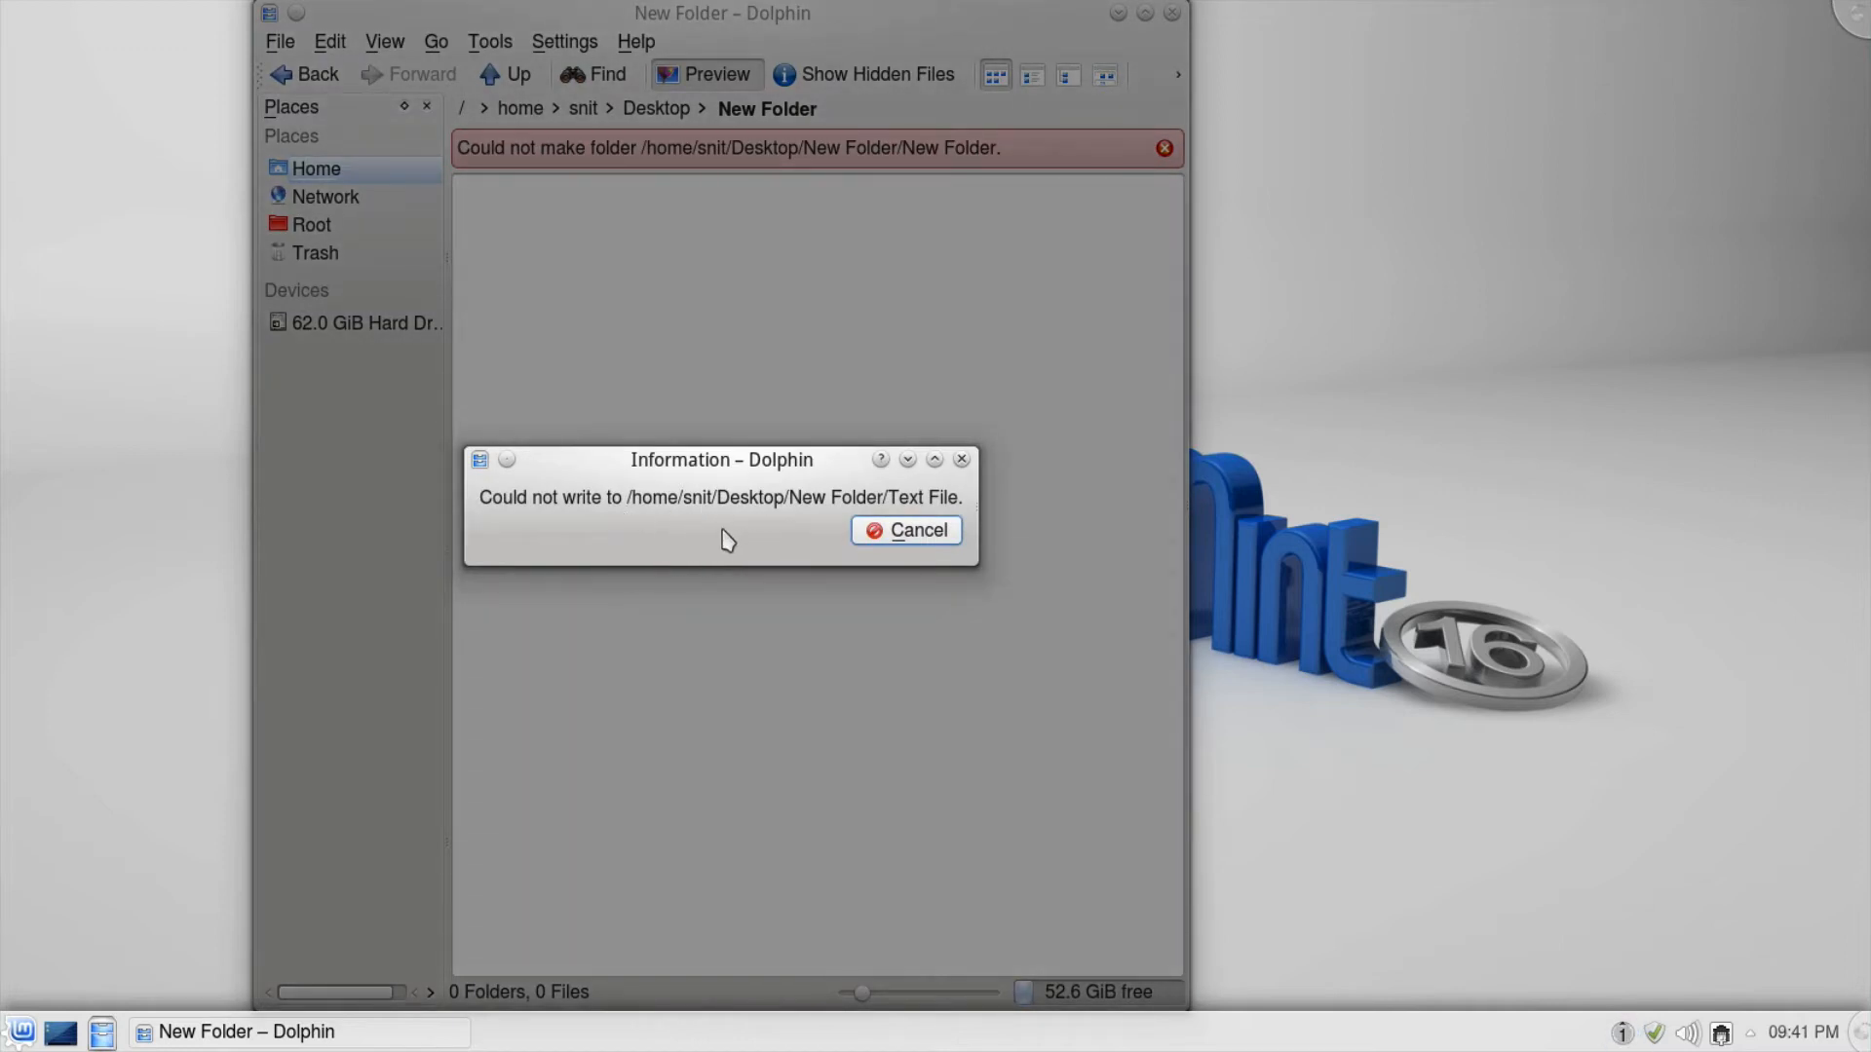
{"action": "left_click", "coordinate": [904, 534]}
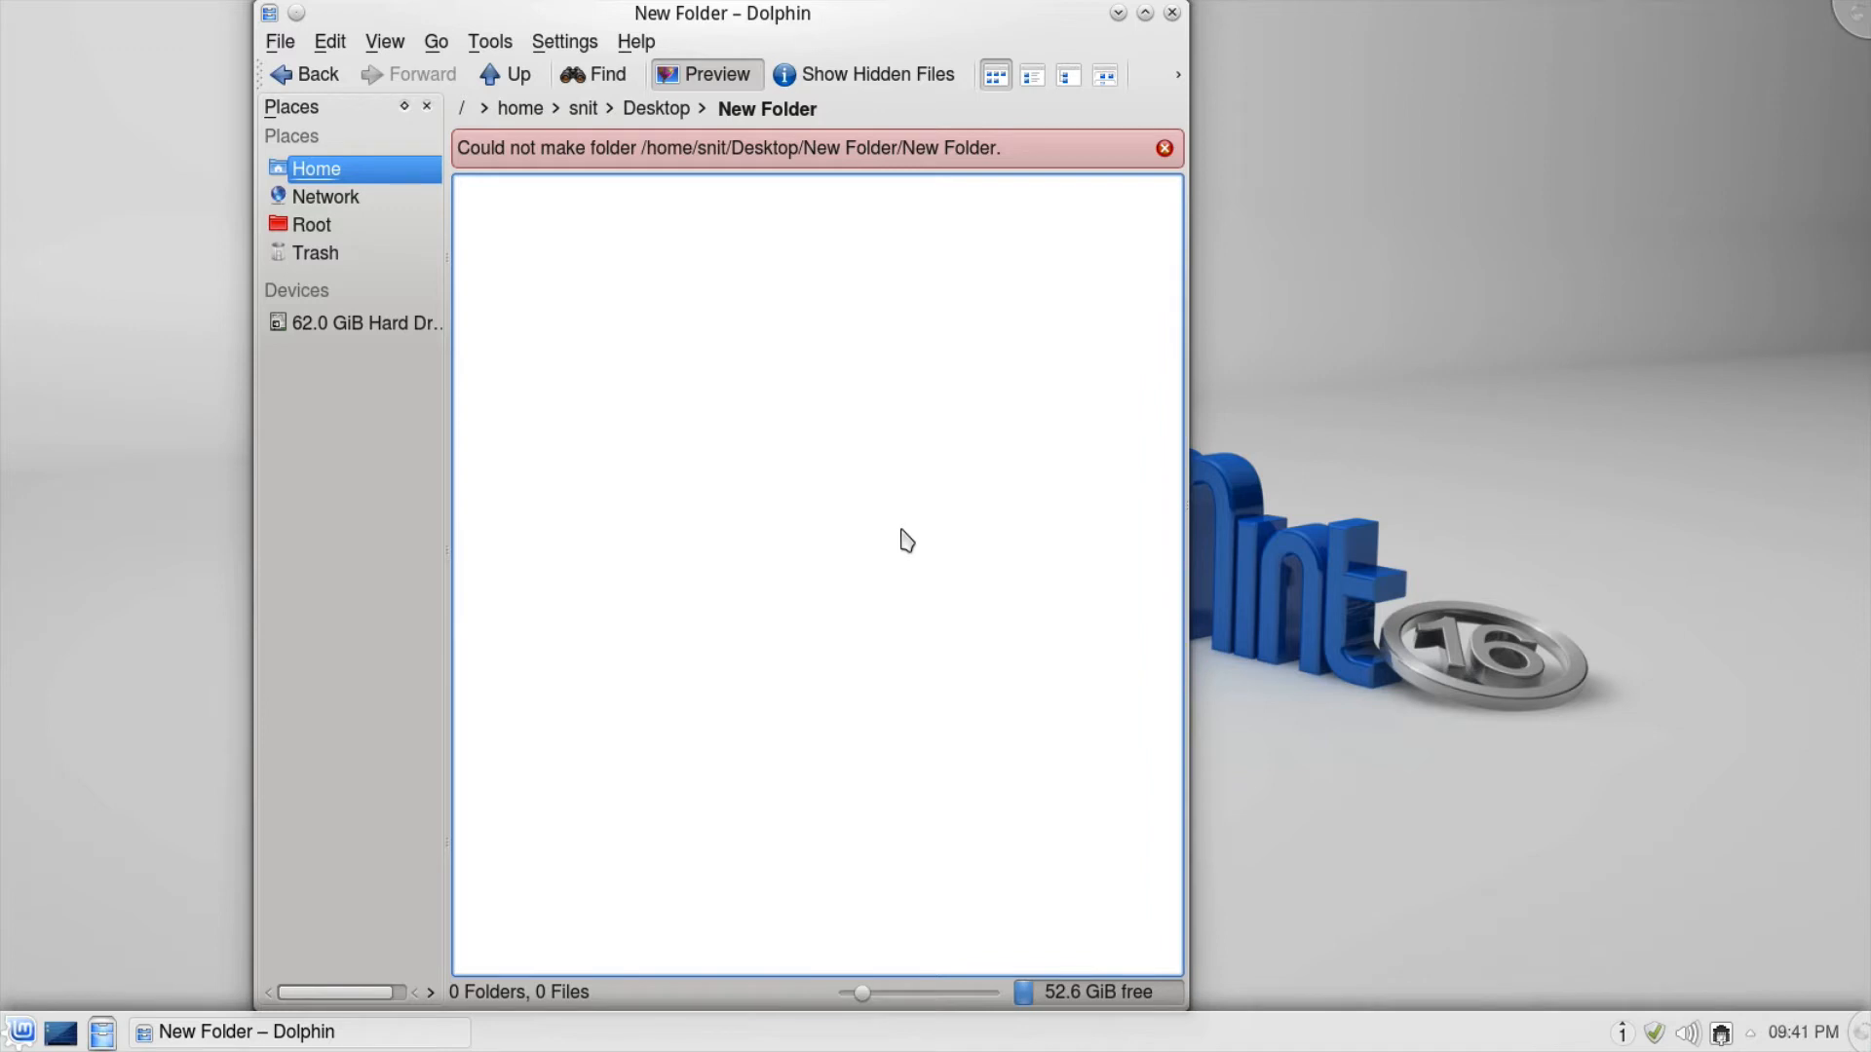
Check the parent Desktop location, return to the deleted folder's location, and close the window.
{"action": "left_click", "coordinate": [501, 78]}
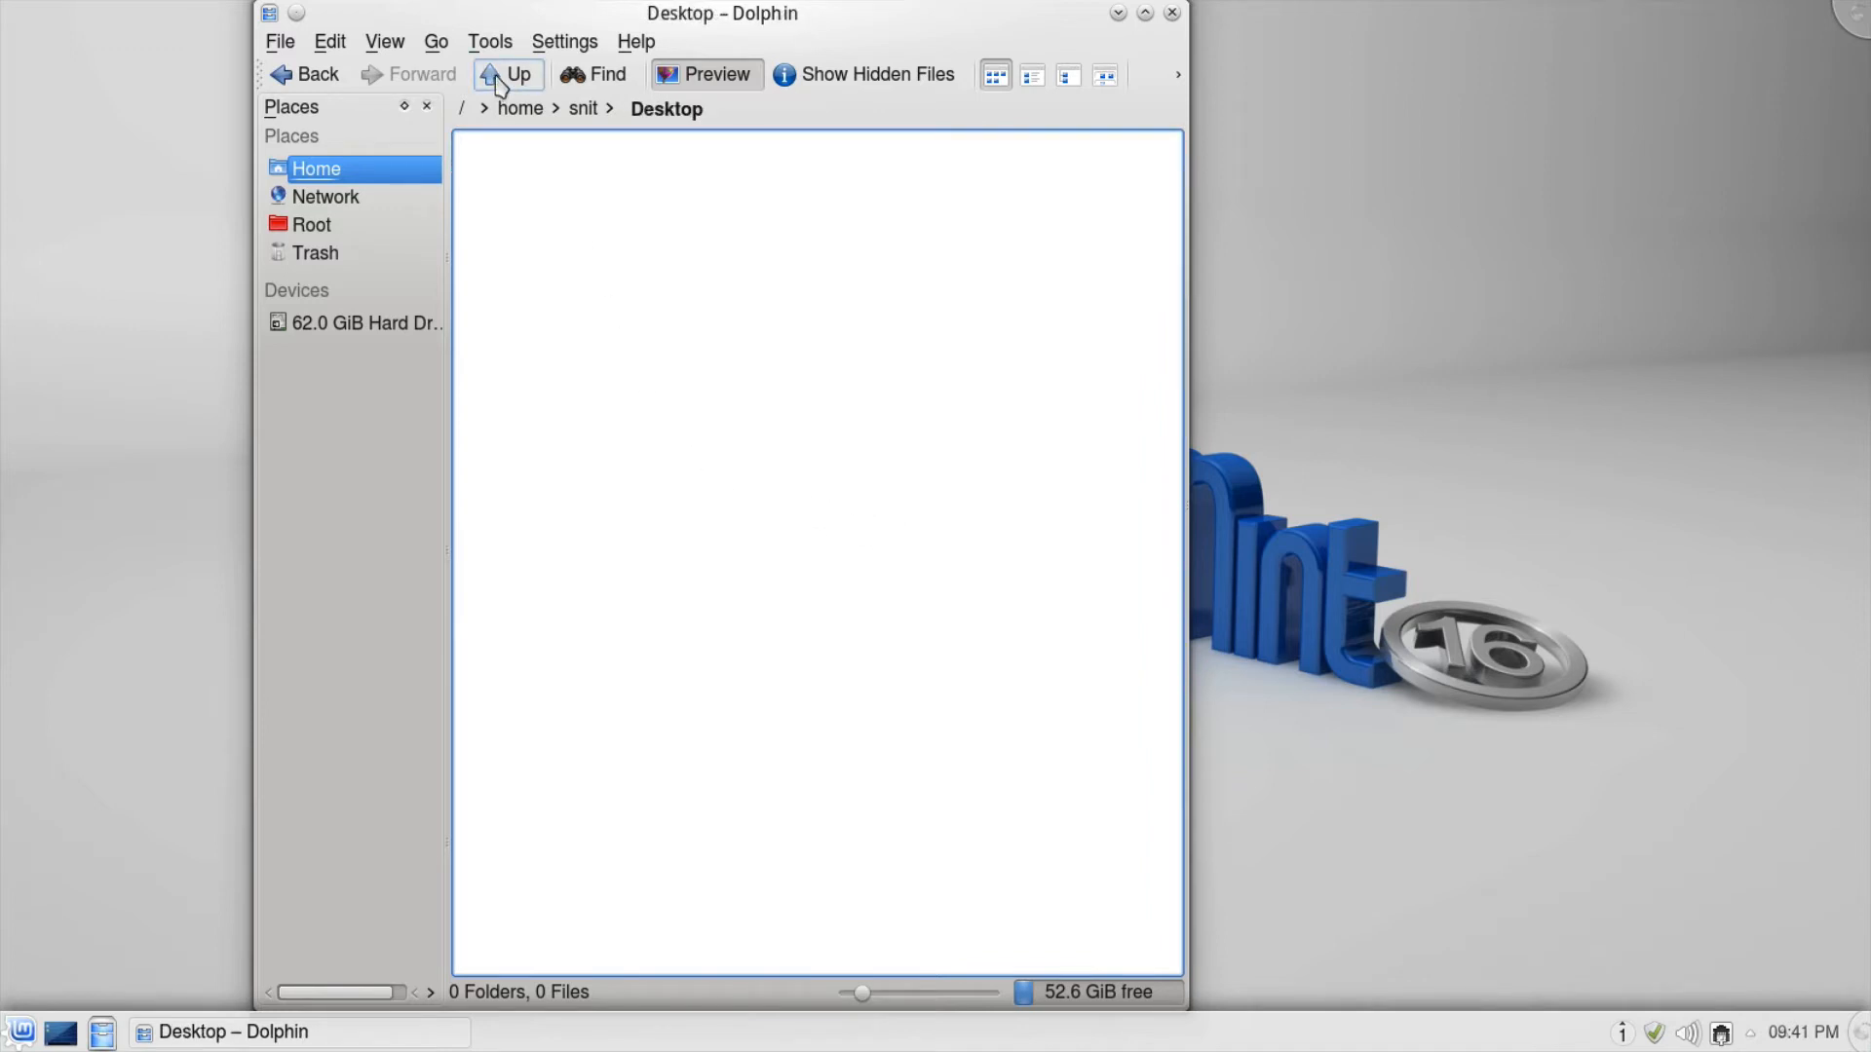
{"action": "left_click", "coordinate": [309, 80]}
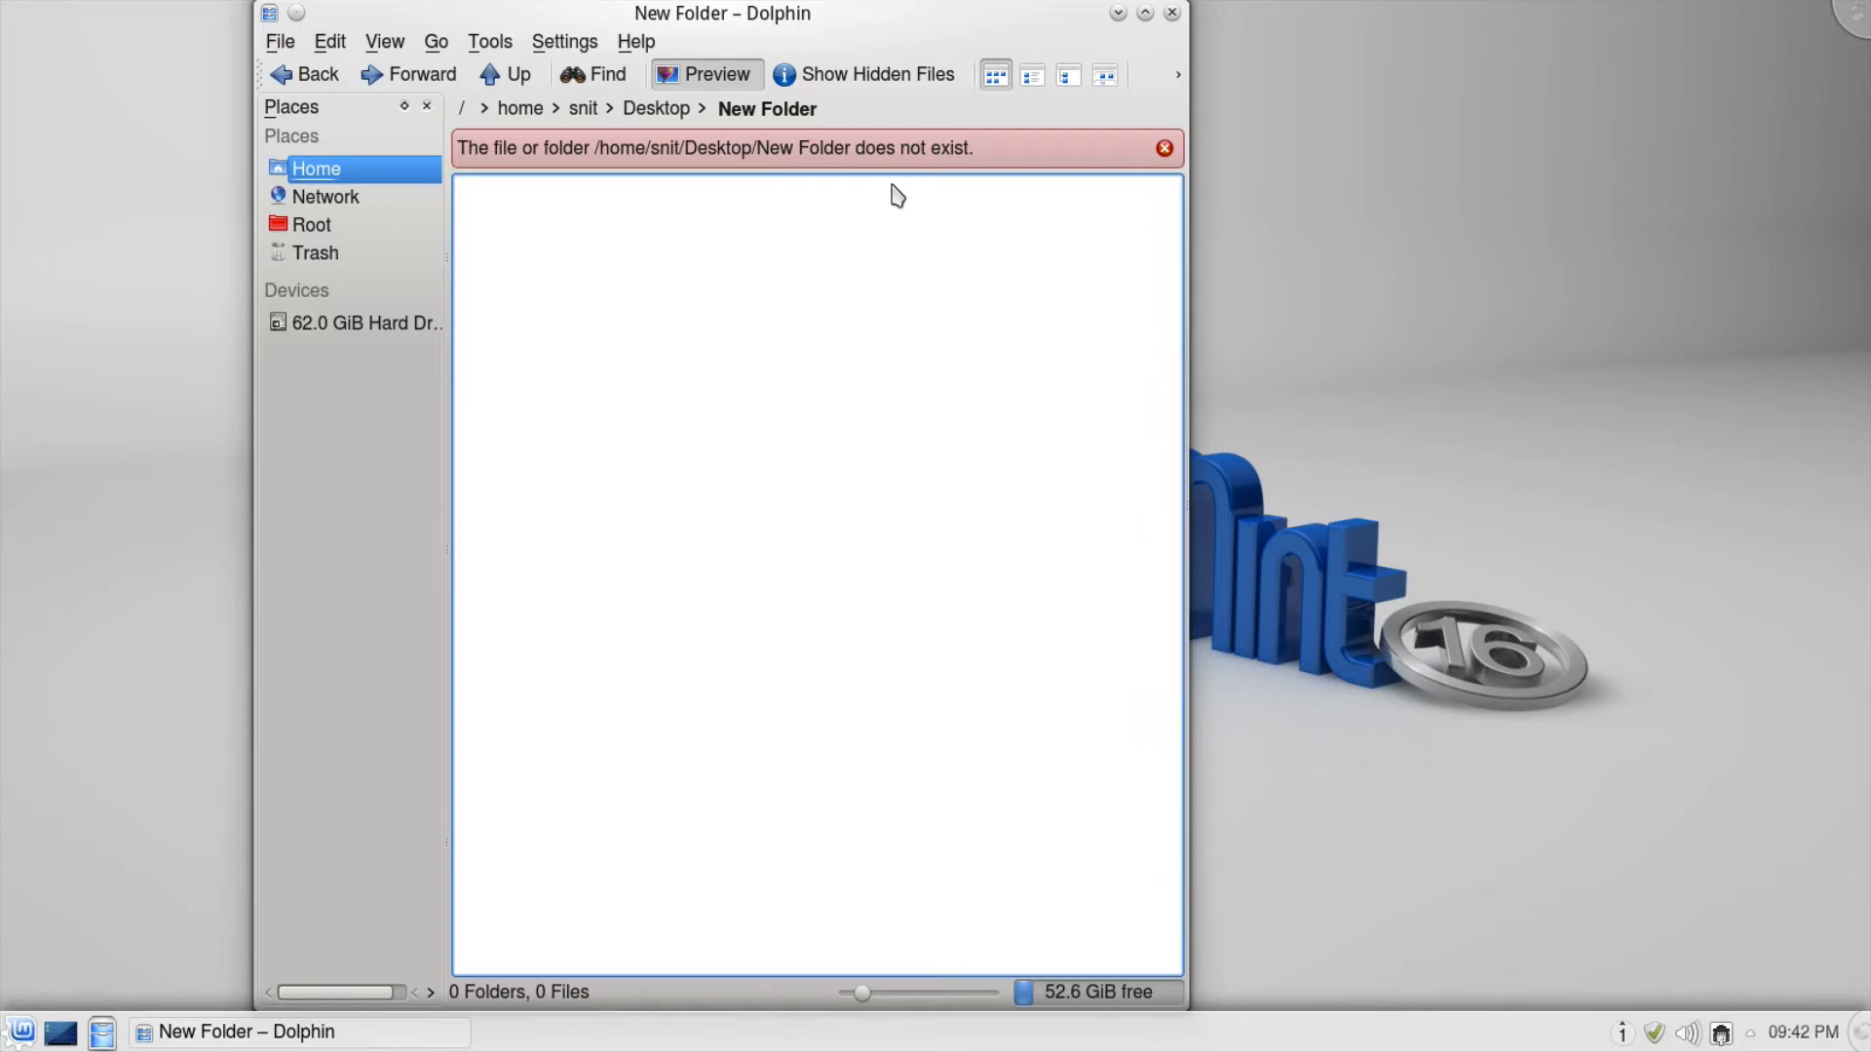
{"action": "left_click", "coordinate": [1173, 13]}
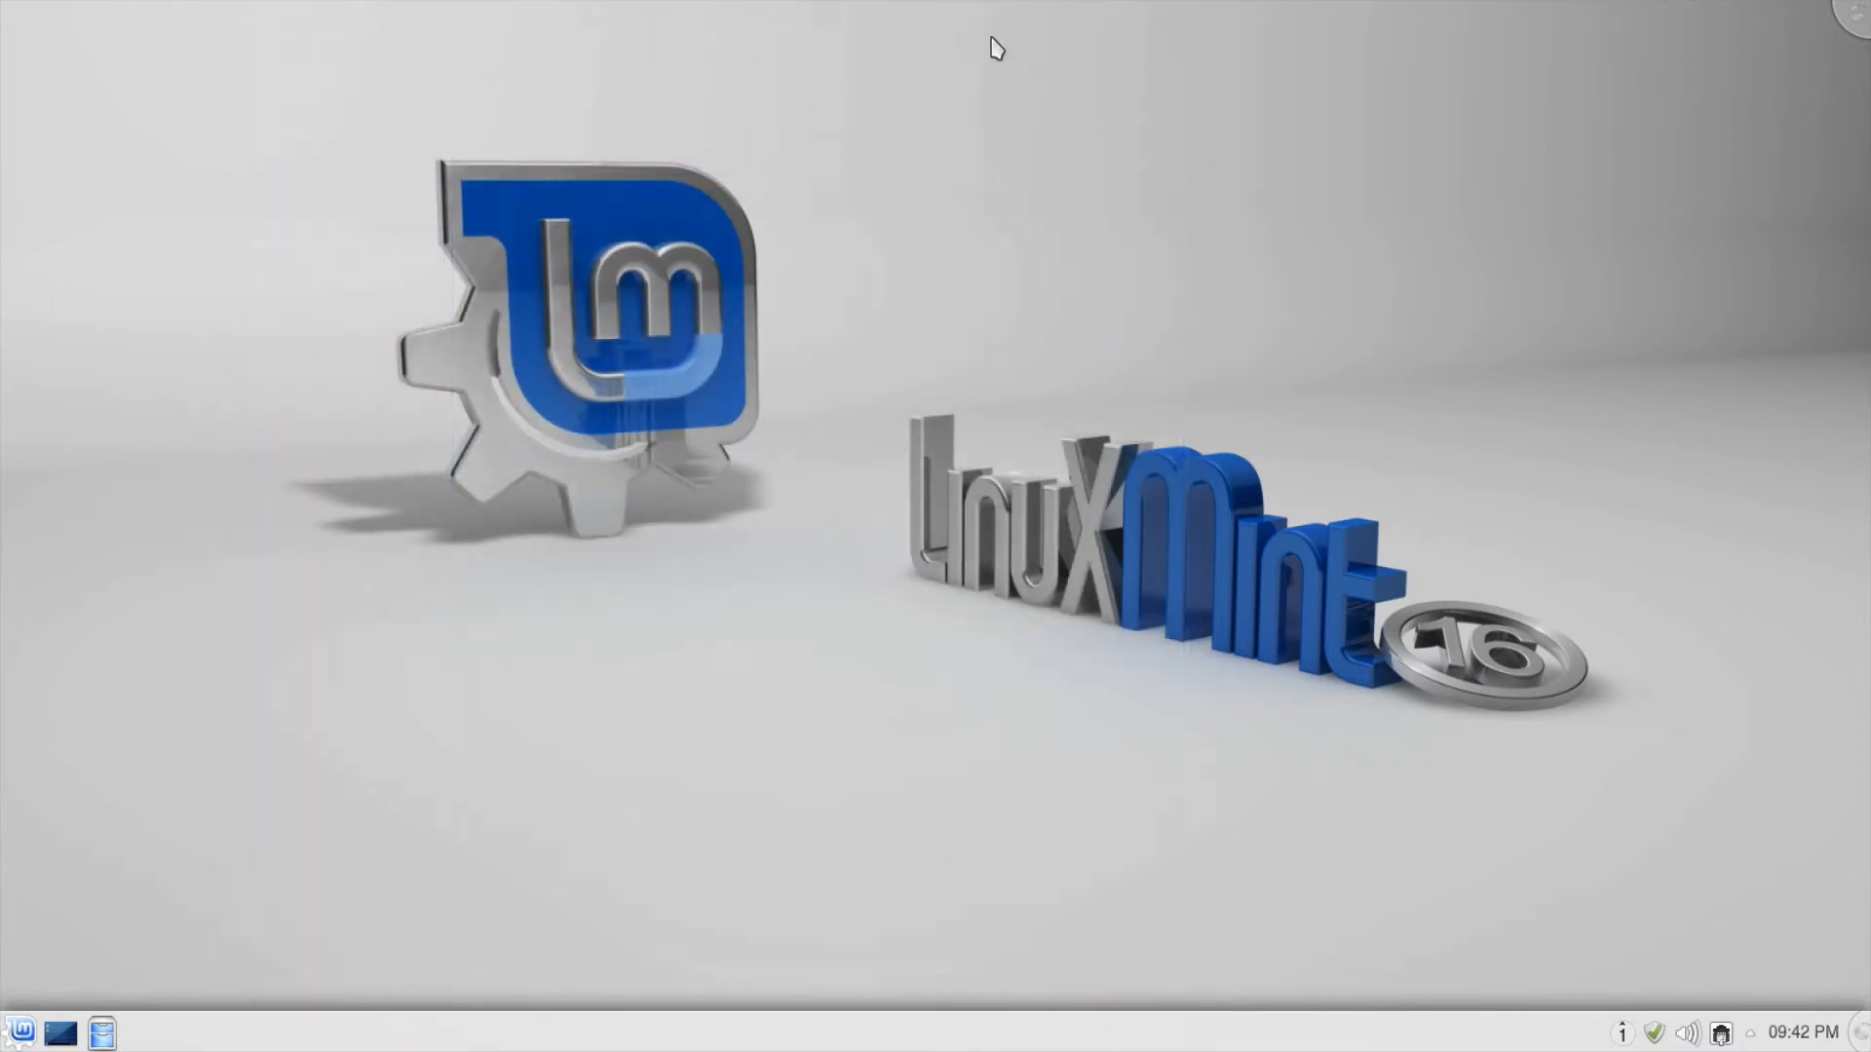
Create a folder named New Folder on the desktop.
{"action": "right_click", "coordinate": [137, 87]}
{"action": "mouse_move", "coordinate": [250, 107]}
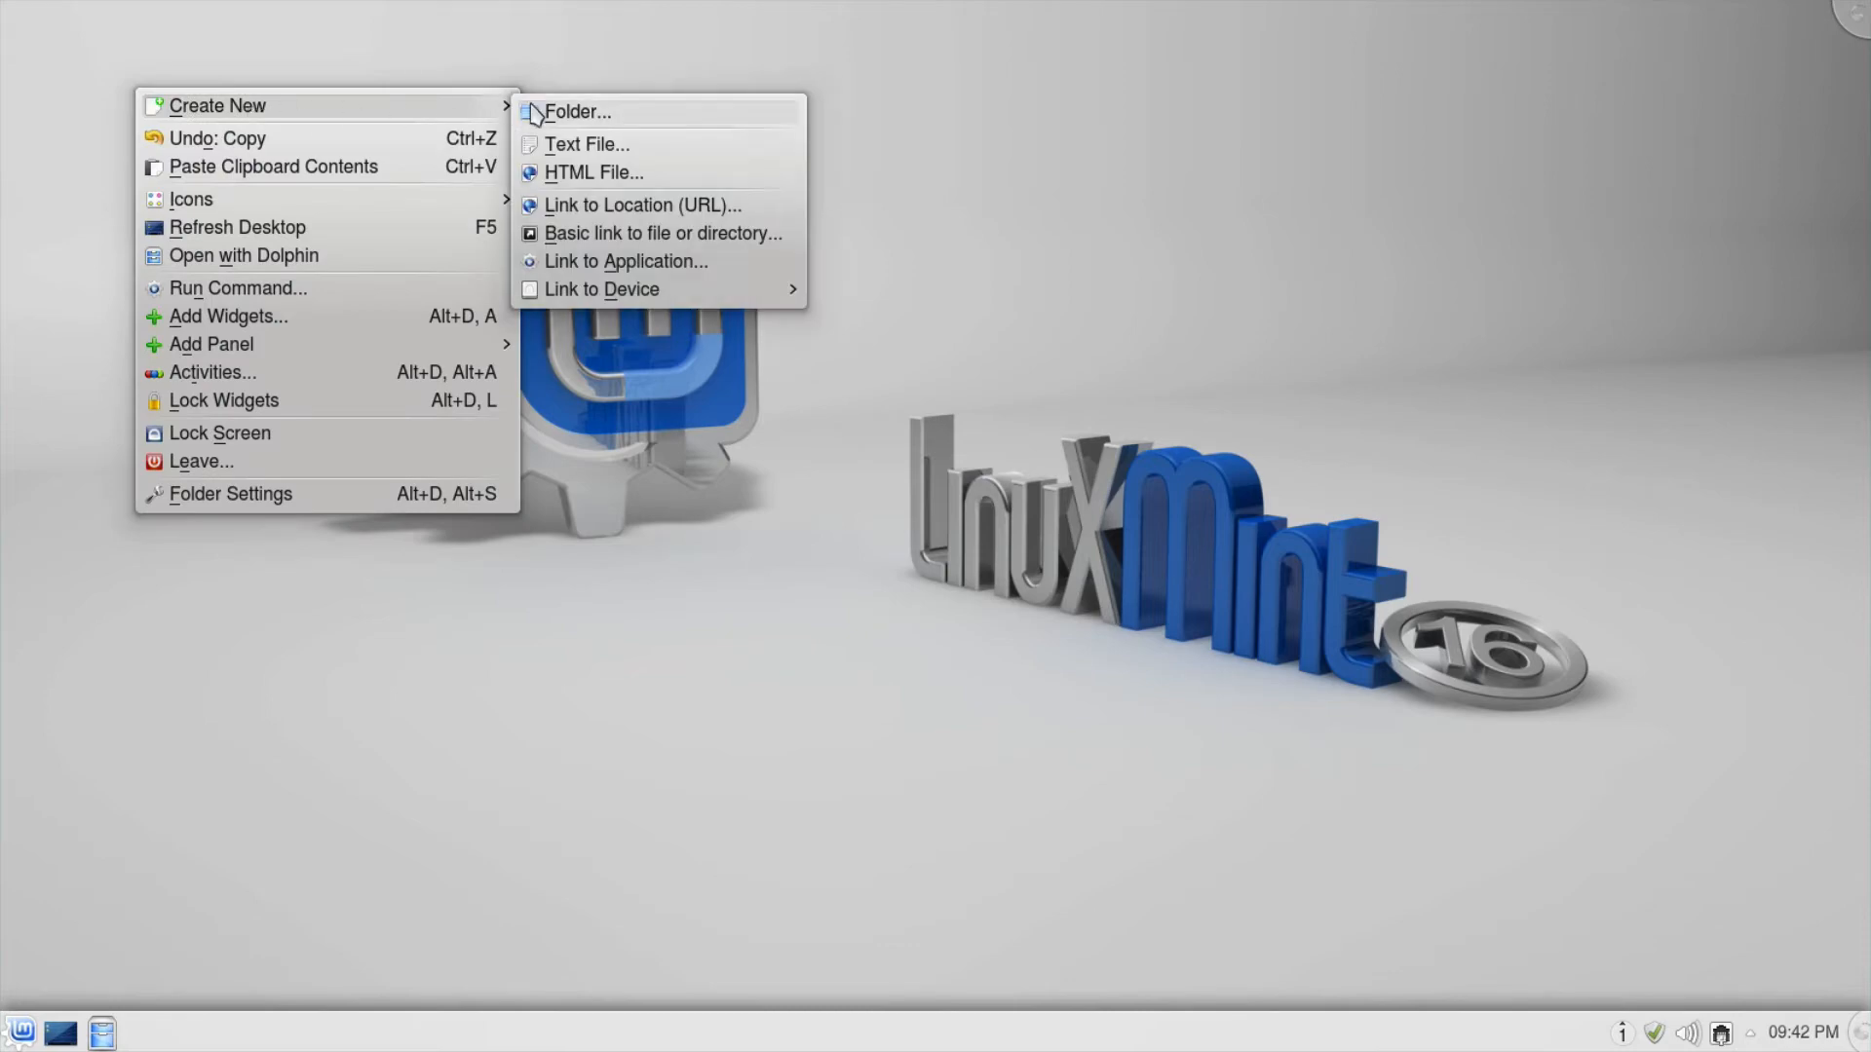
{"action": "left_click", "coordinate": [575, 112]}
{"action": "left_click", "coordinate": [877, 564]}
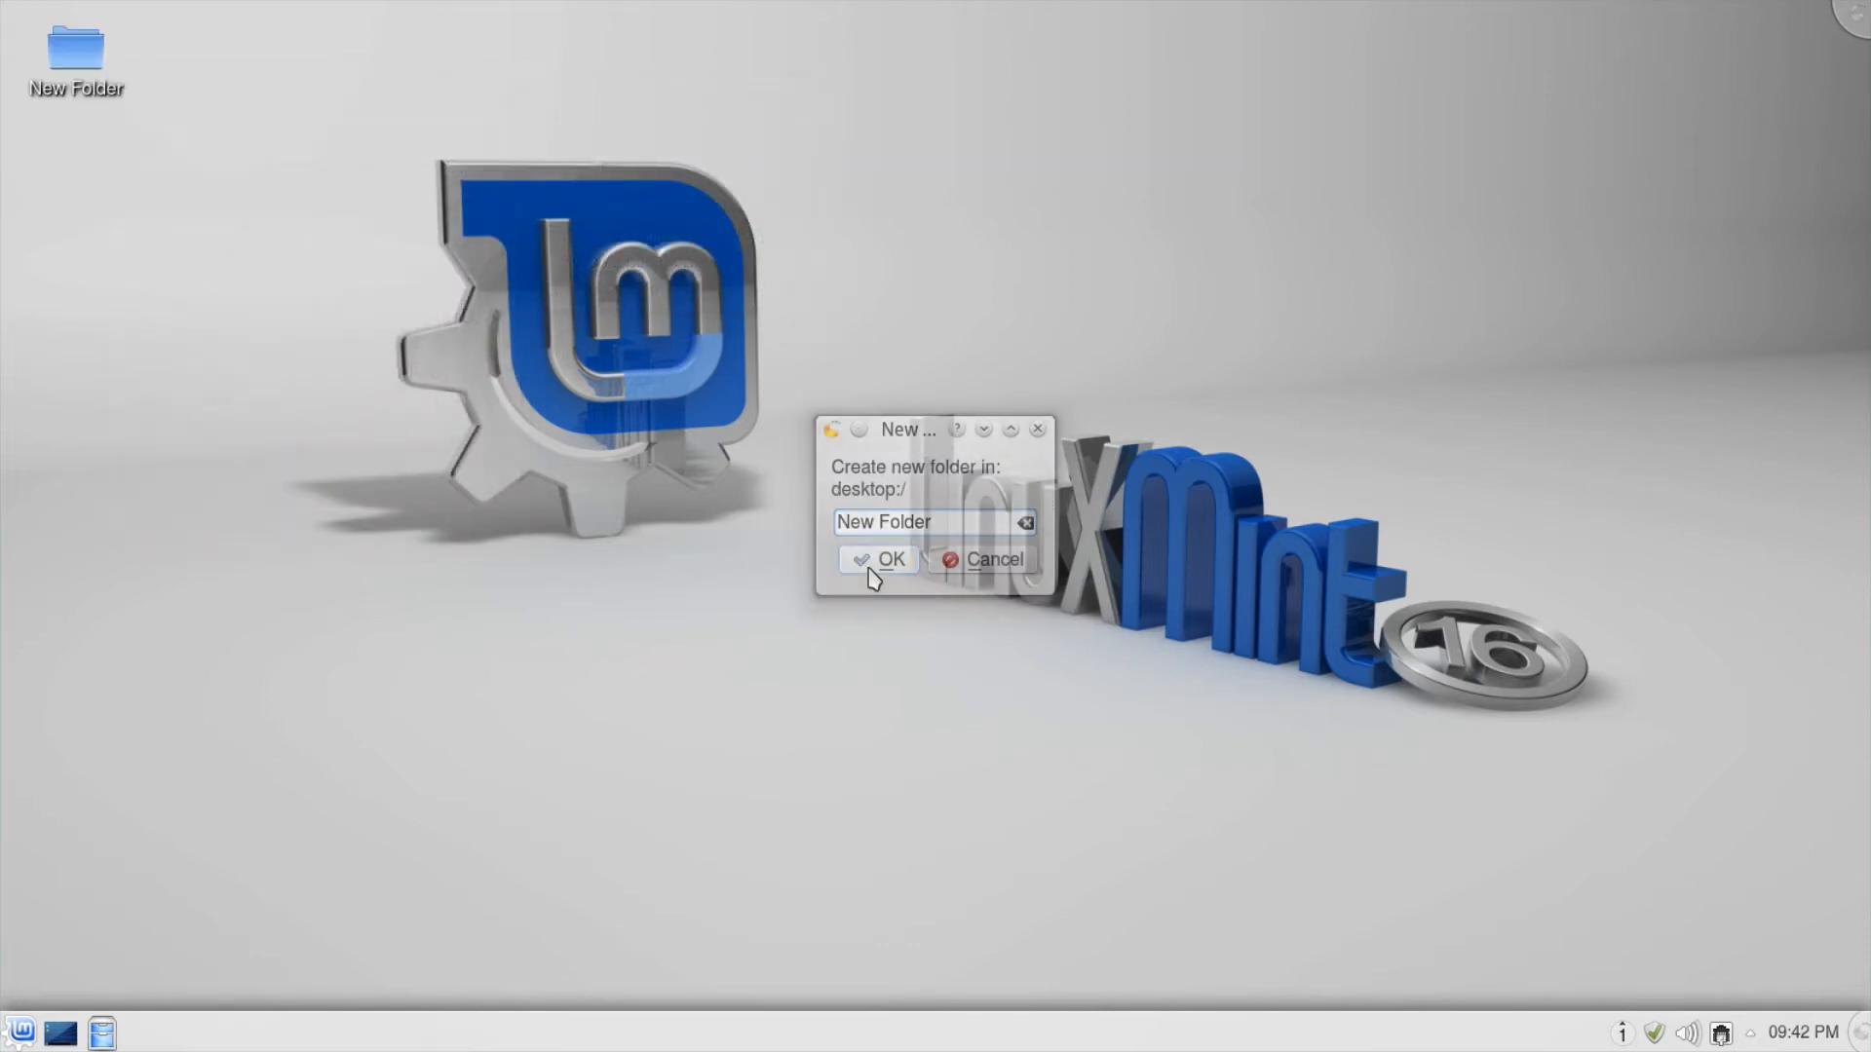
Open New Folder from the desktop and create a text file named Text File in it.
{"action": "left_click", "coordinate": [103, 59]}
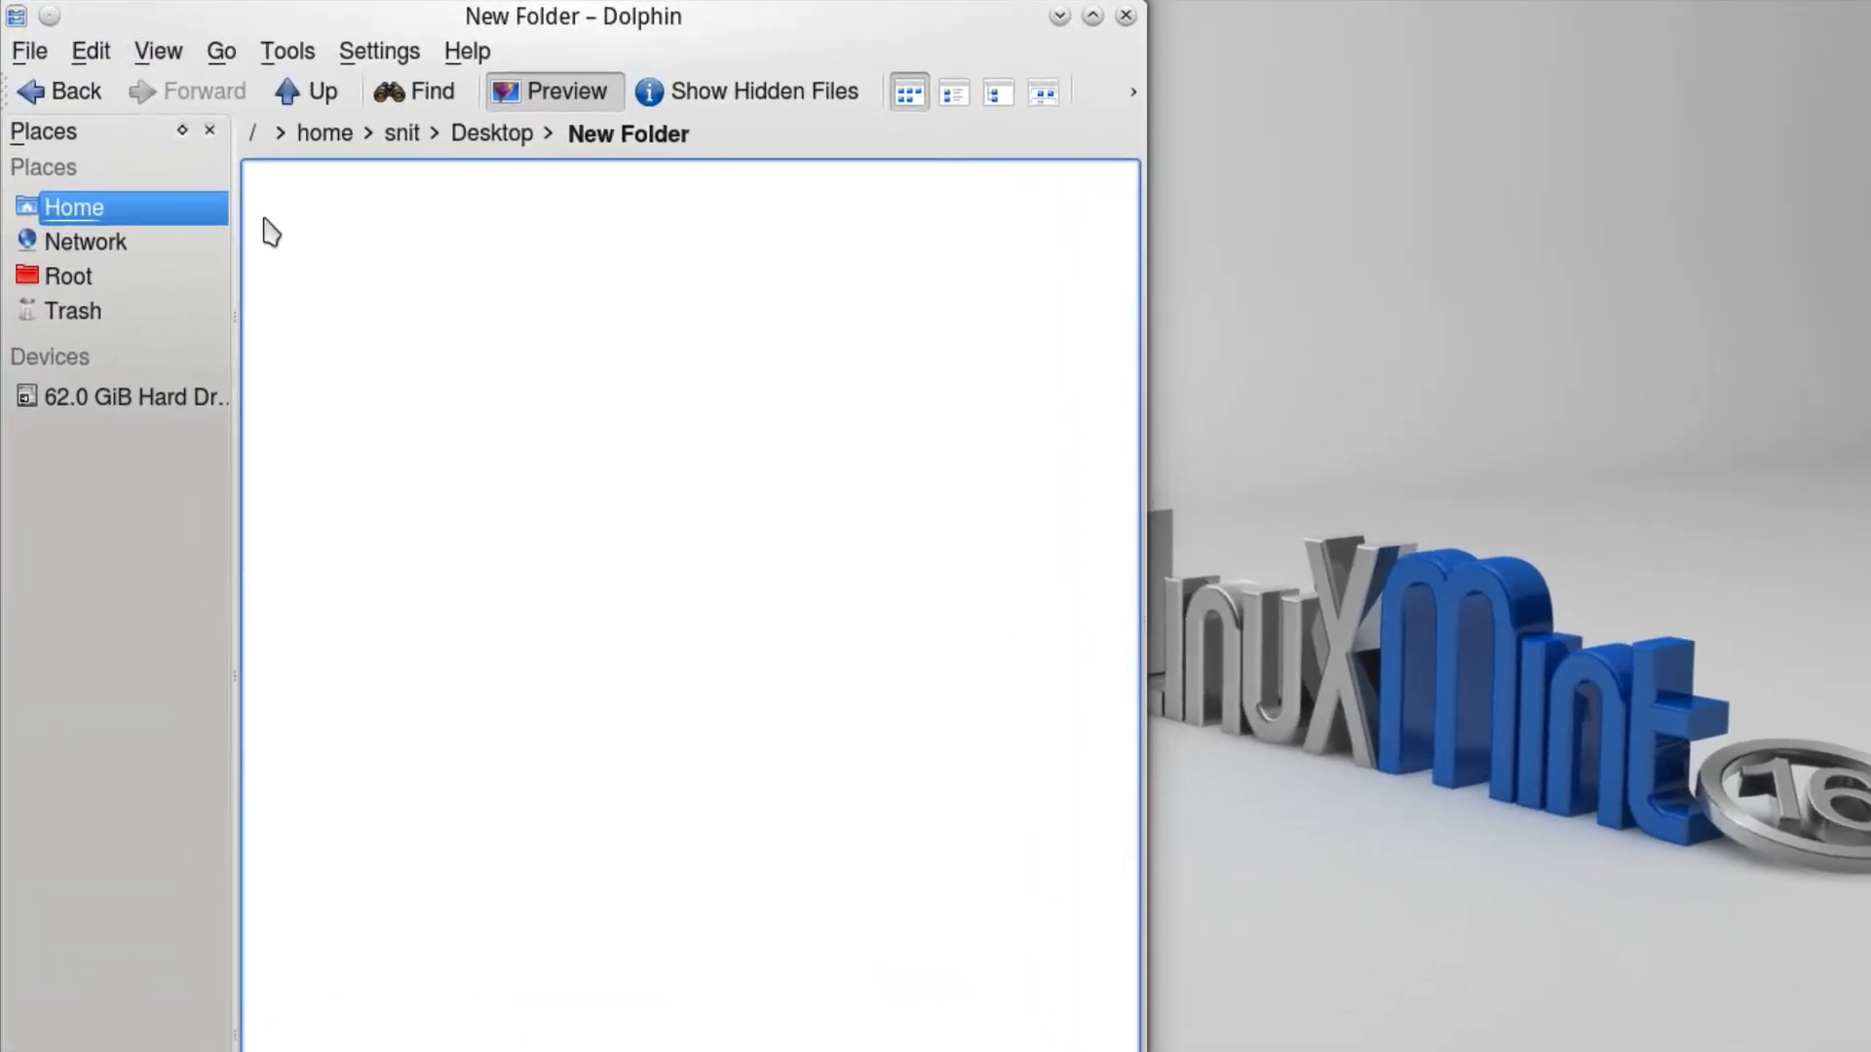
{"action": "right_click", "coordinate": [257, 202]}
{"action": "mouse_move", "coordinate": [492, 307]}
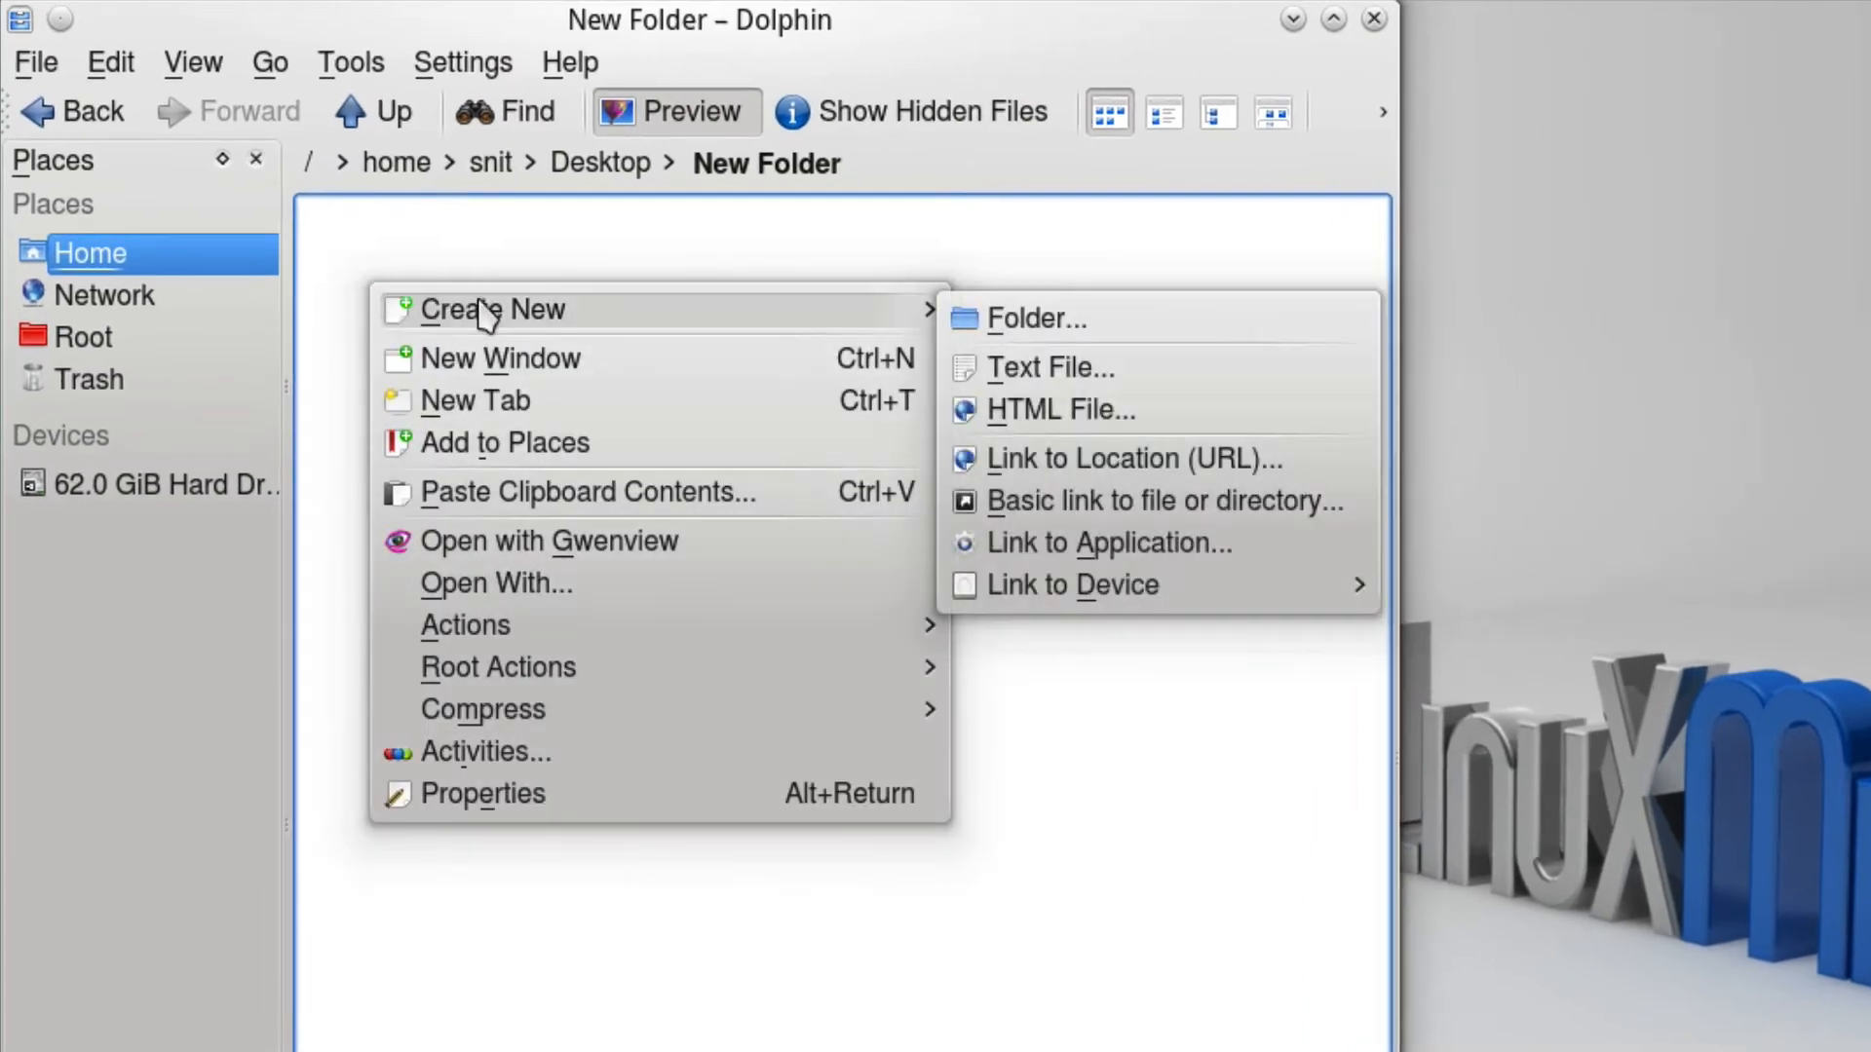
{"action": "left_click", "coordinate": [1004, 370]}
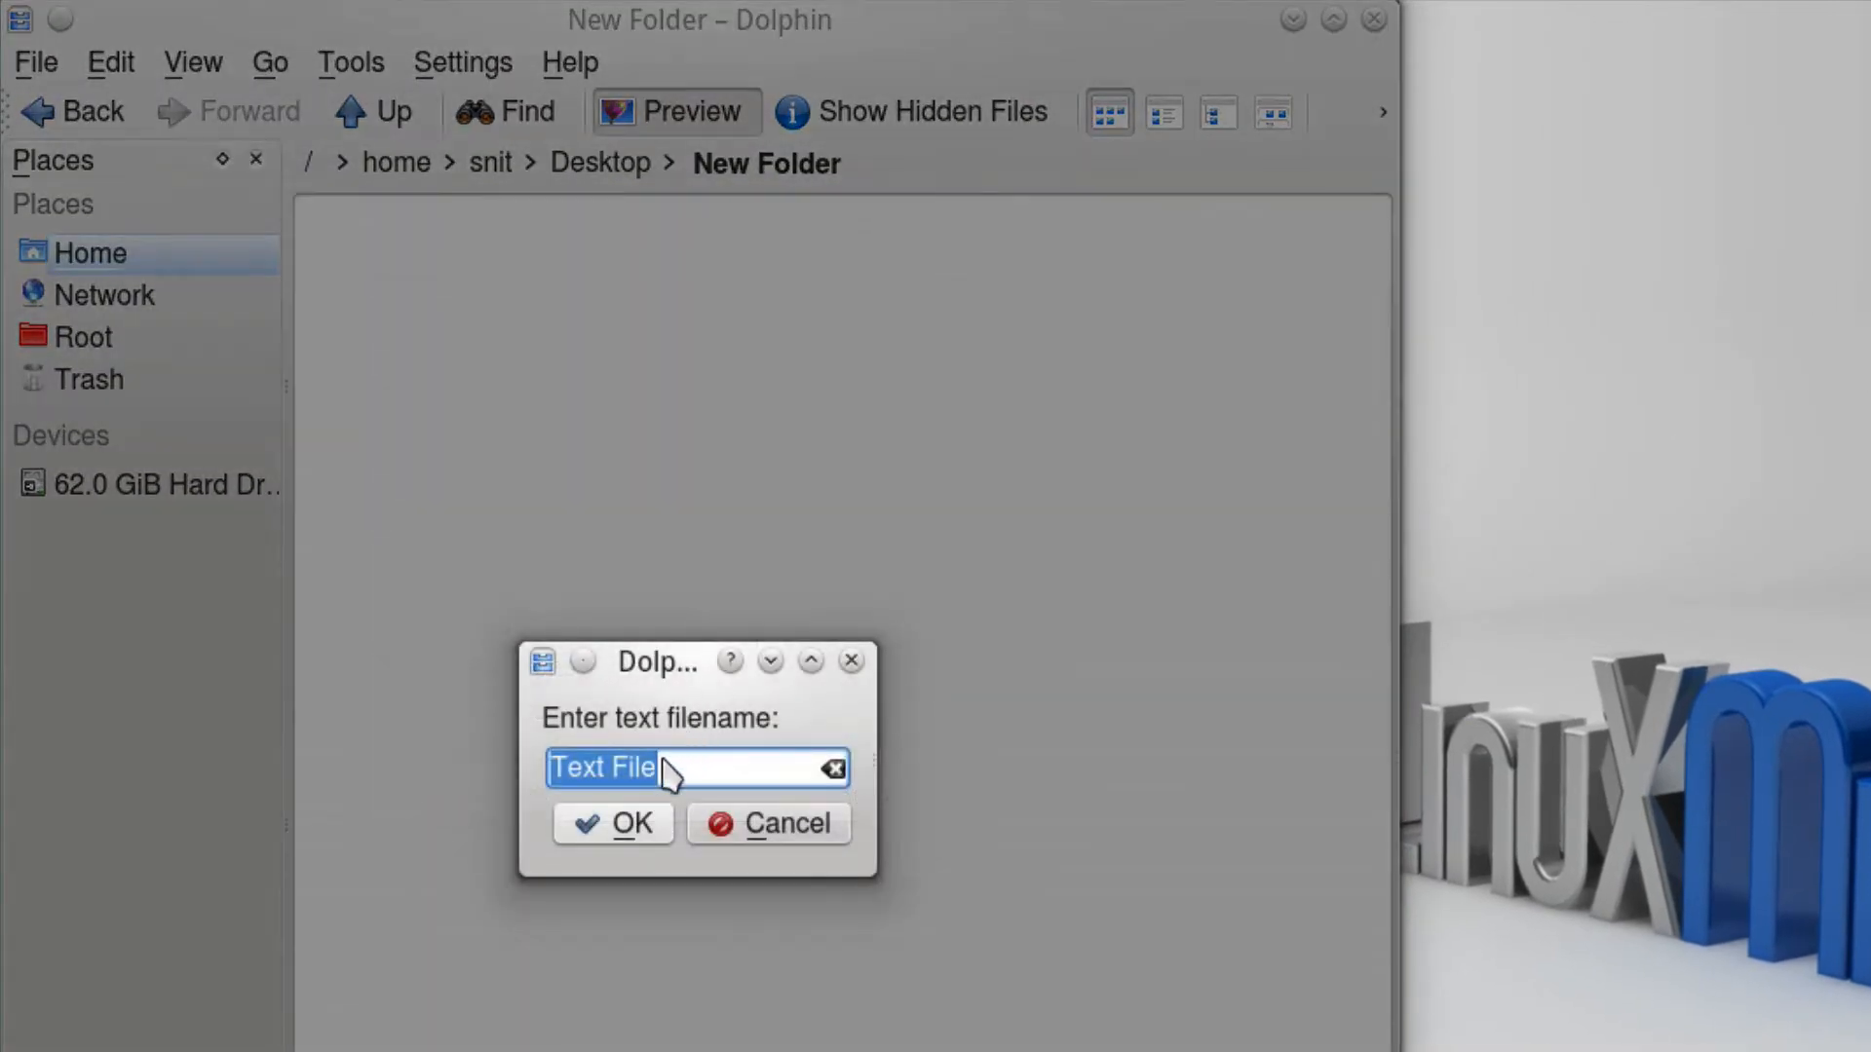
{"action": "left_click", "coordinate": [638, 824]}
Create an HTML file named HTML File alongside Text File in New Folder.
{"action": "right_click", "coordinate": [625, 494]}
{"action": "mouse_move", "coordinate": [701, 514]}
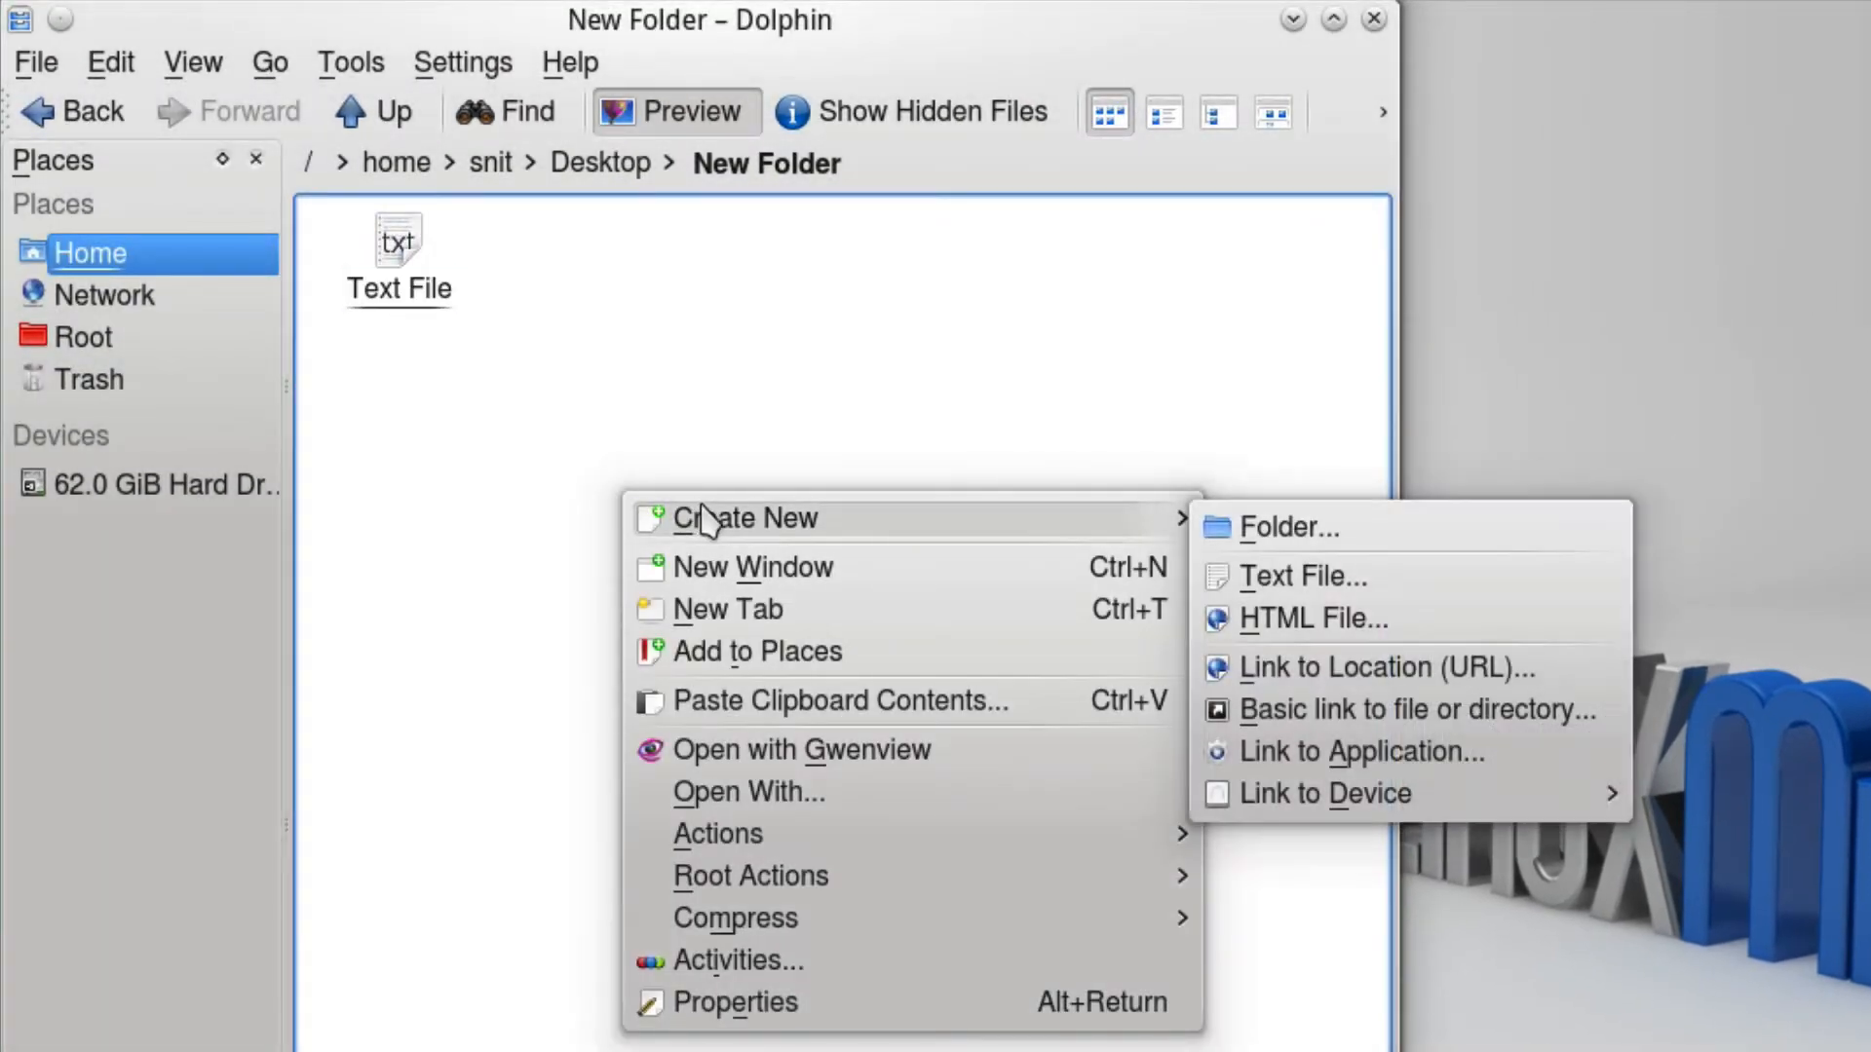
{"action": "left_click", "coordinate": [1304, 620]}
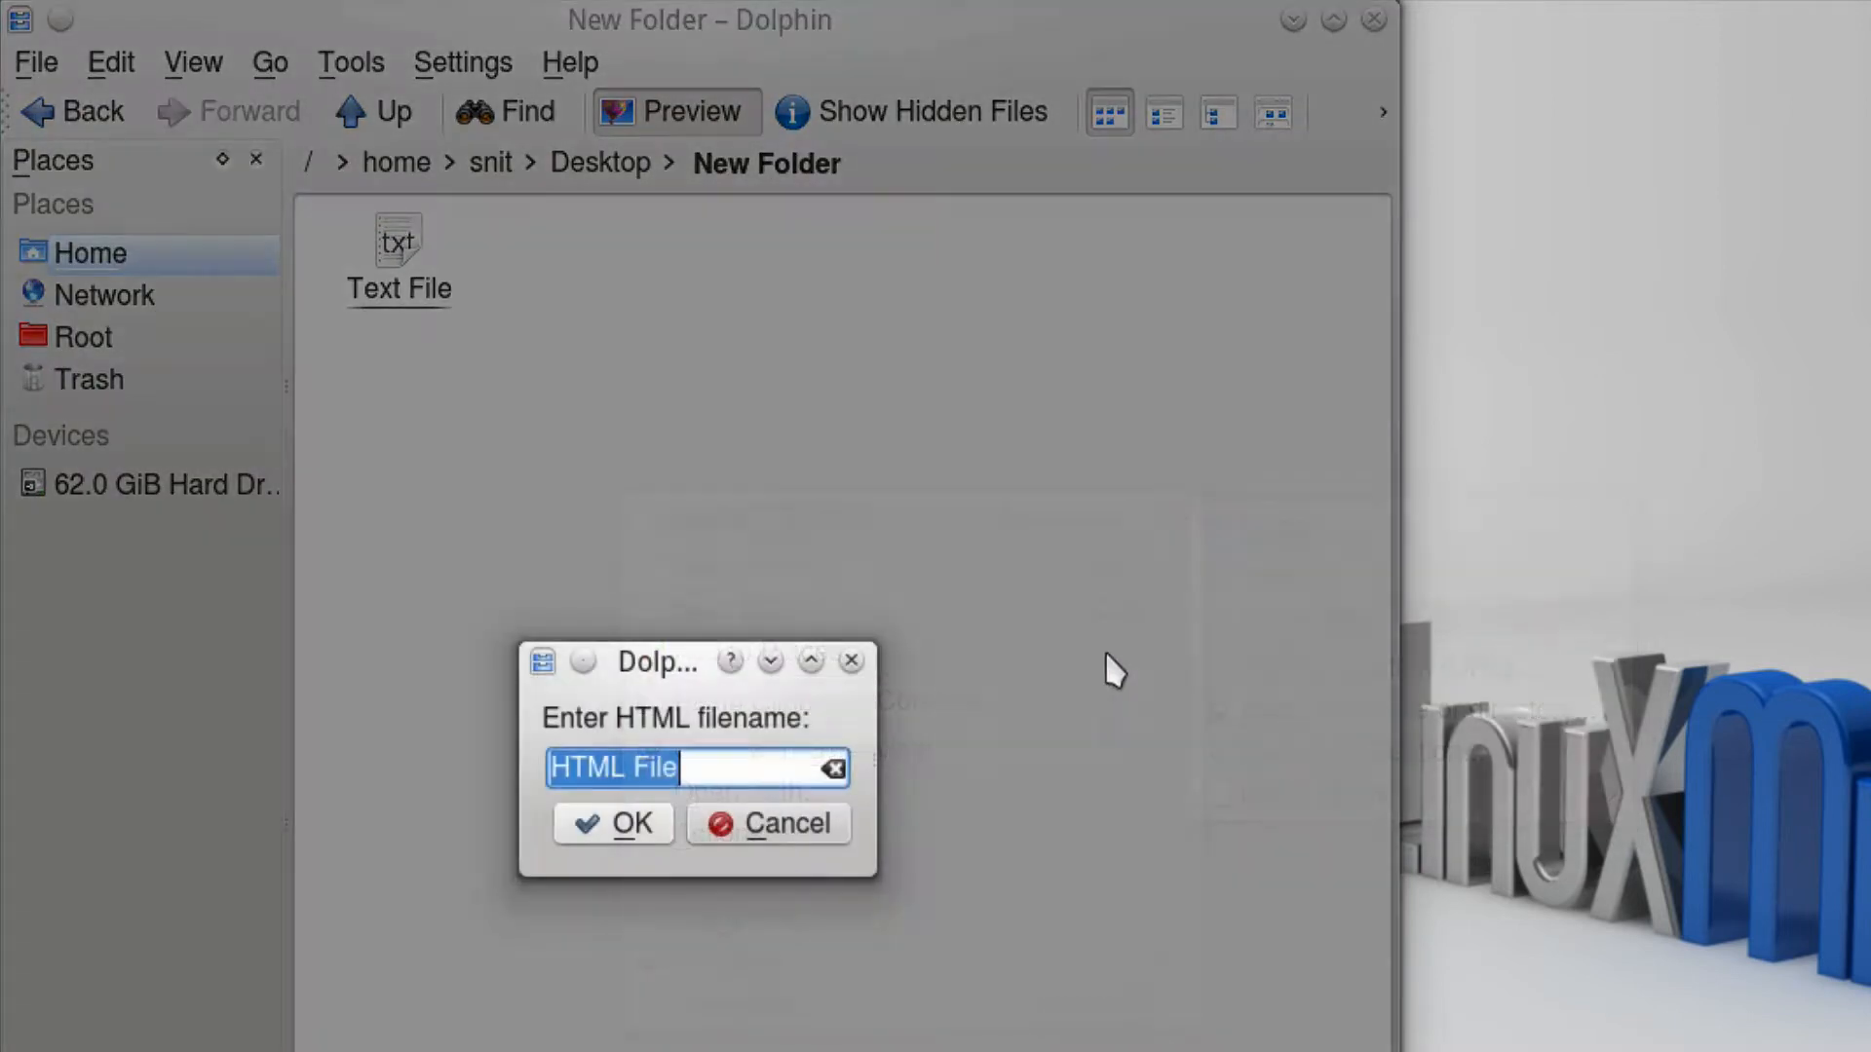
{"action": "left_click", "coordinate": [639, 833]}
{"action": "left_click", "coordinate": [617, 464]}
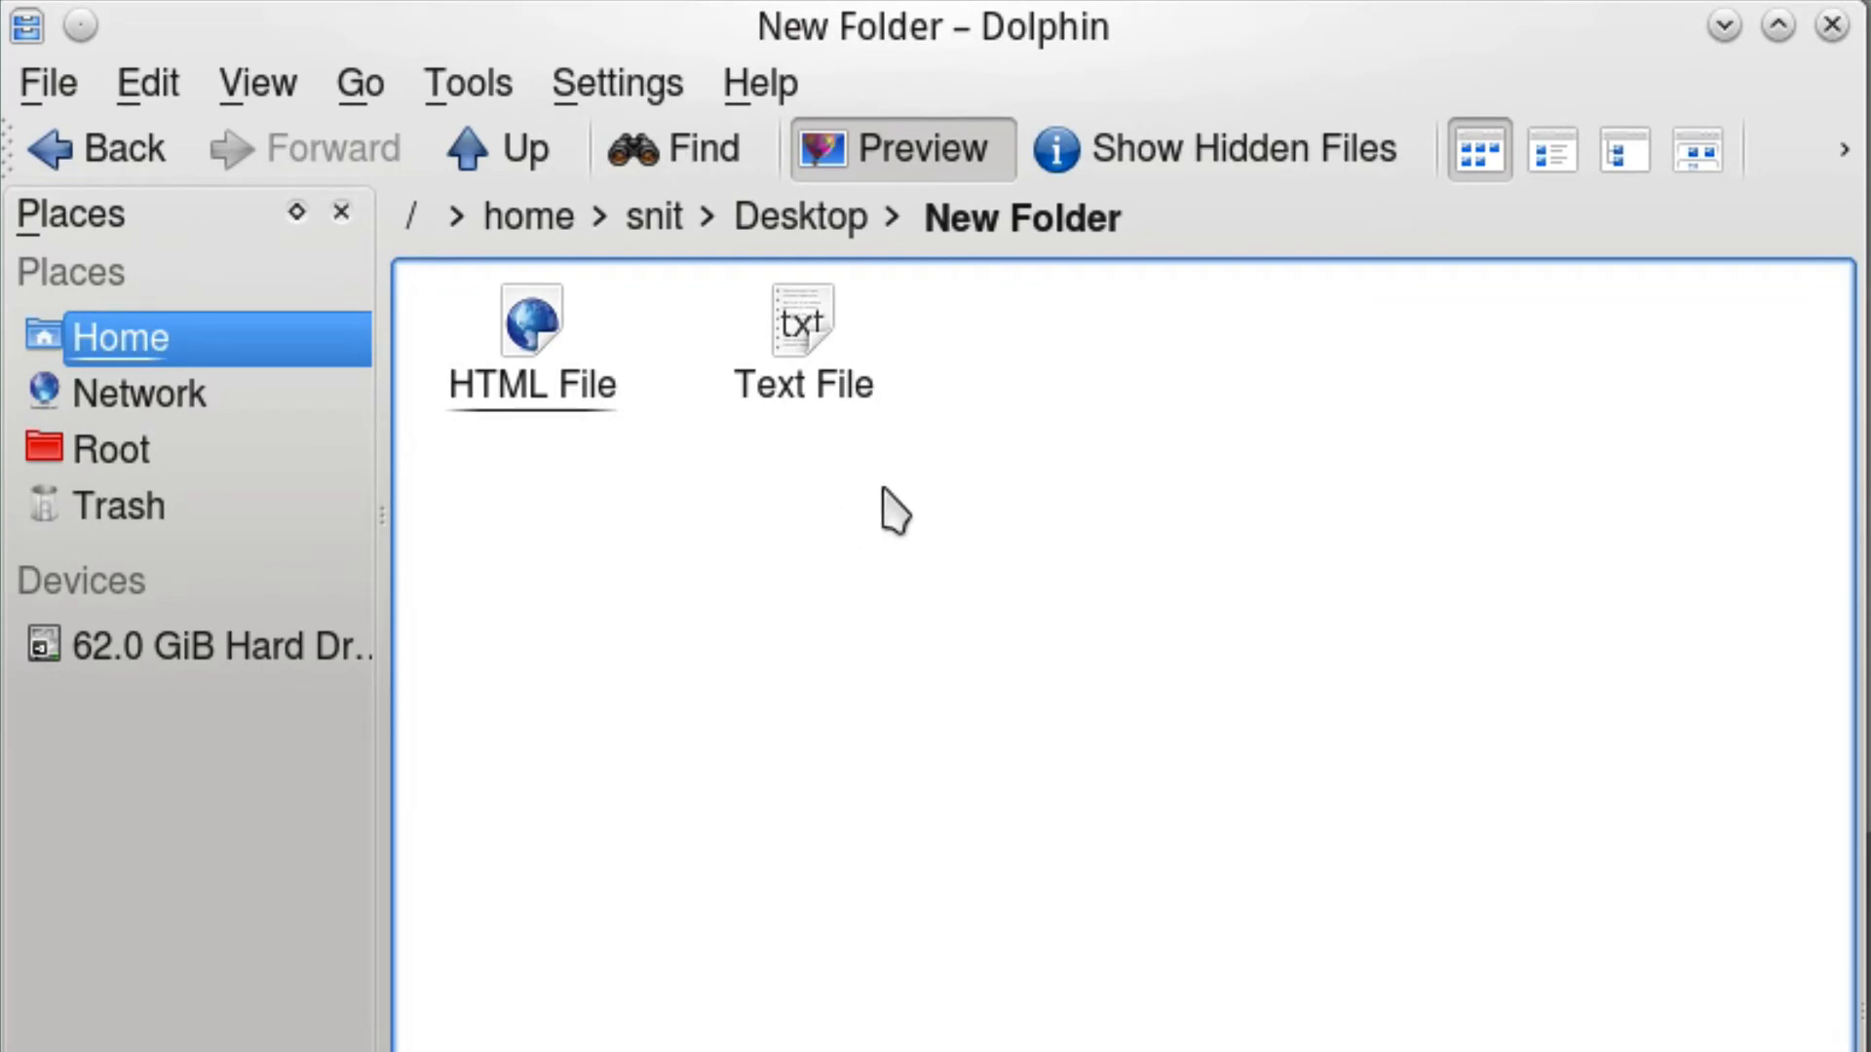
Select both HTML File and Text File and check whether the Compare Files command is available for them.
{"action": "left_click_drag", "start_coordinate": [881, 488], "coordinate": [545, 409]}
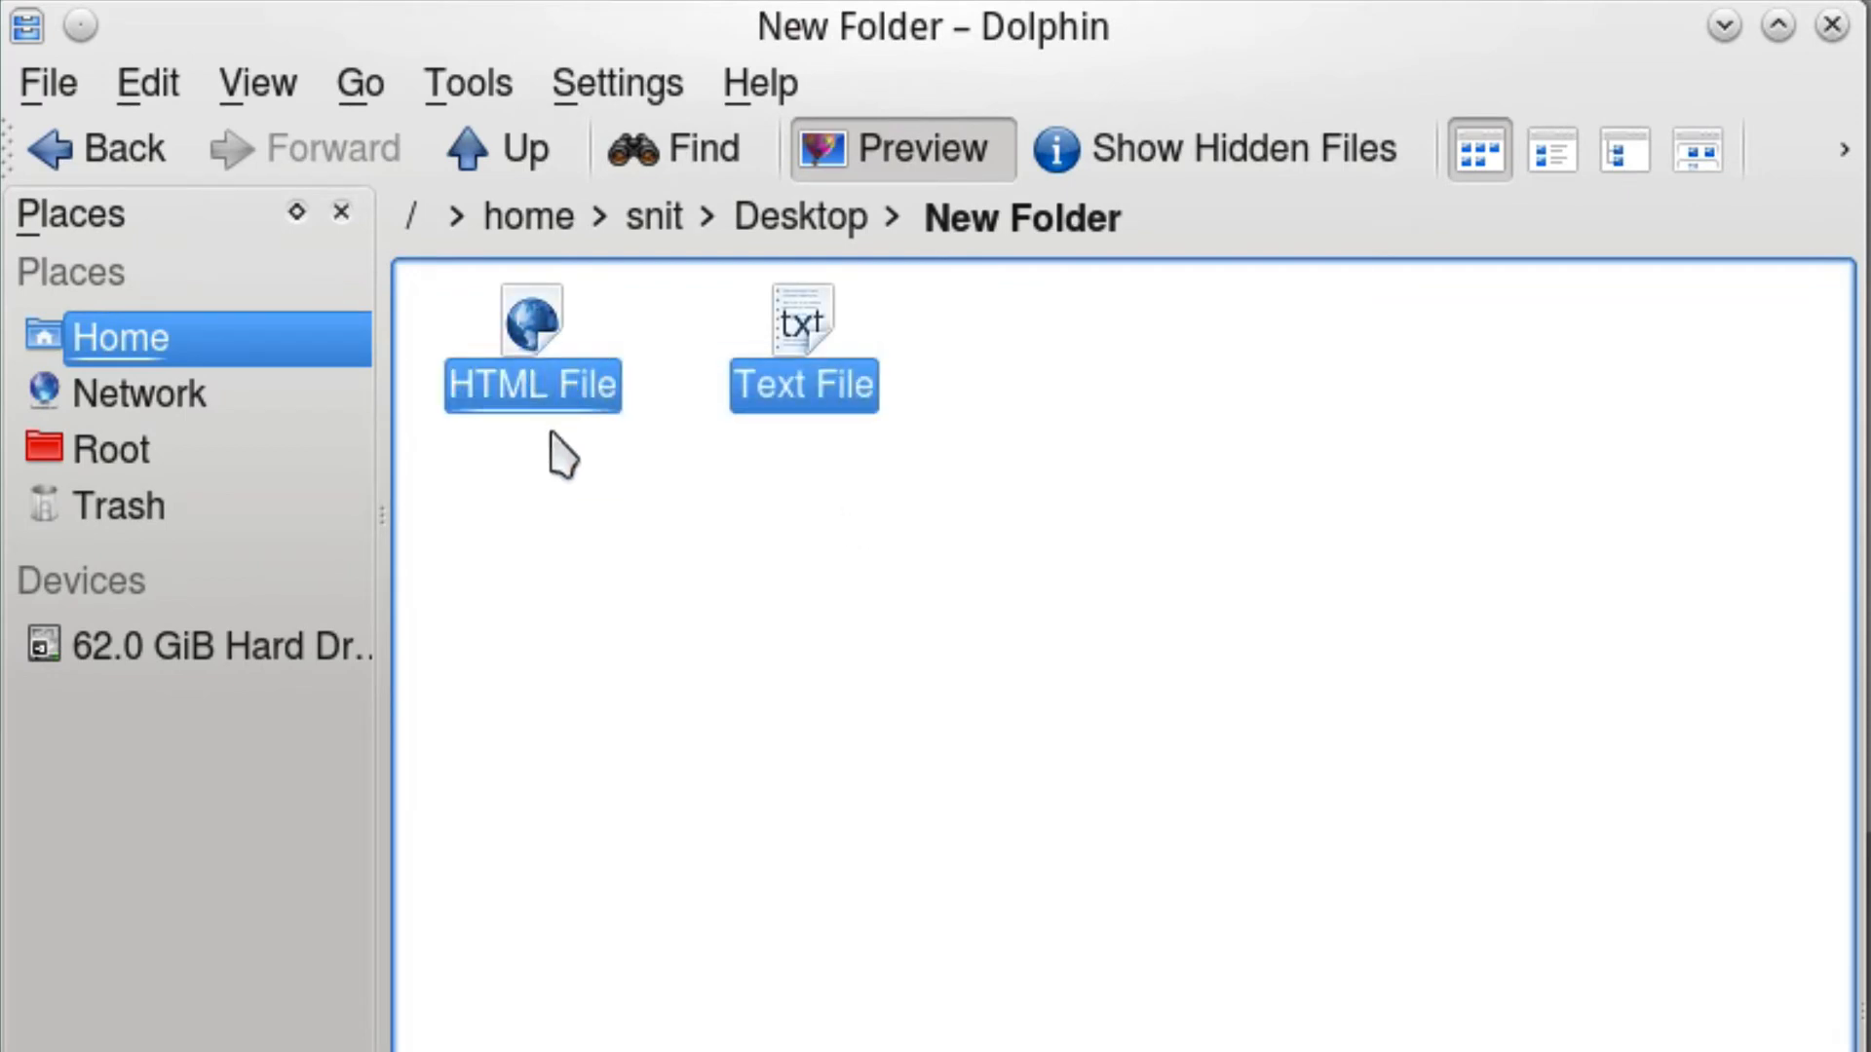
{"action": "left_click", "coordinate": [472, 86]}
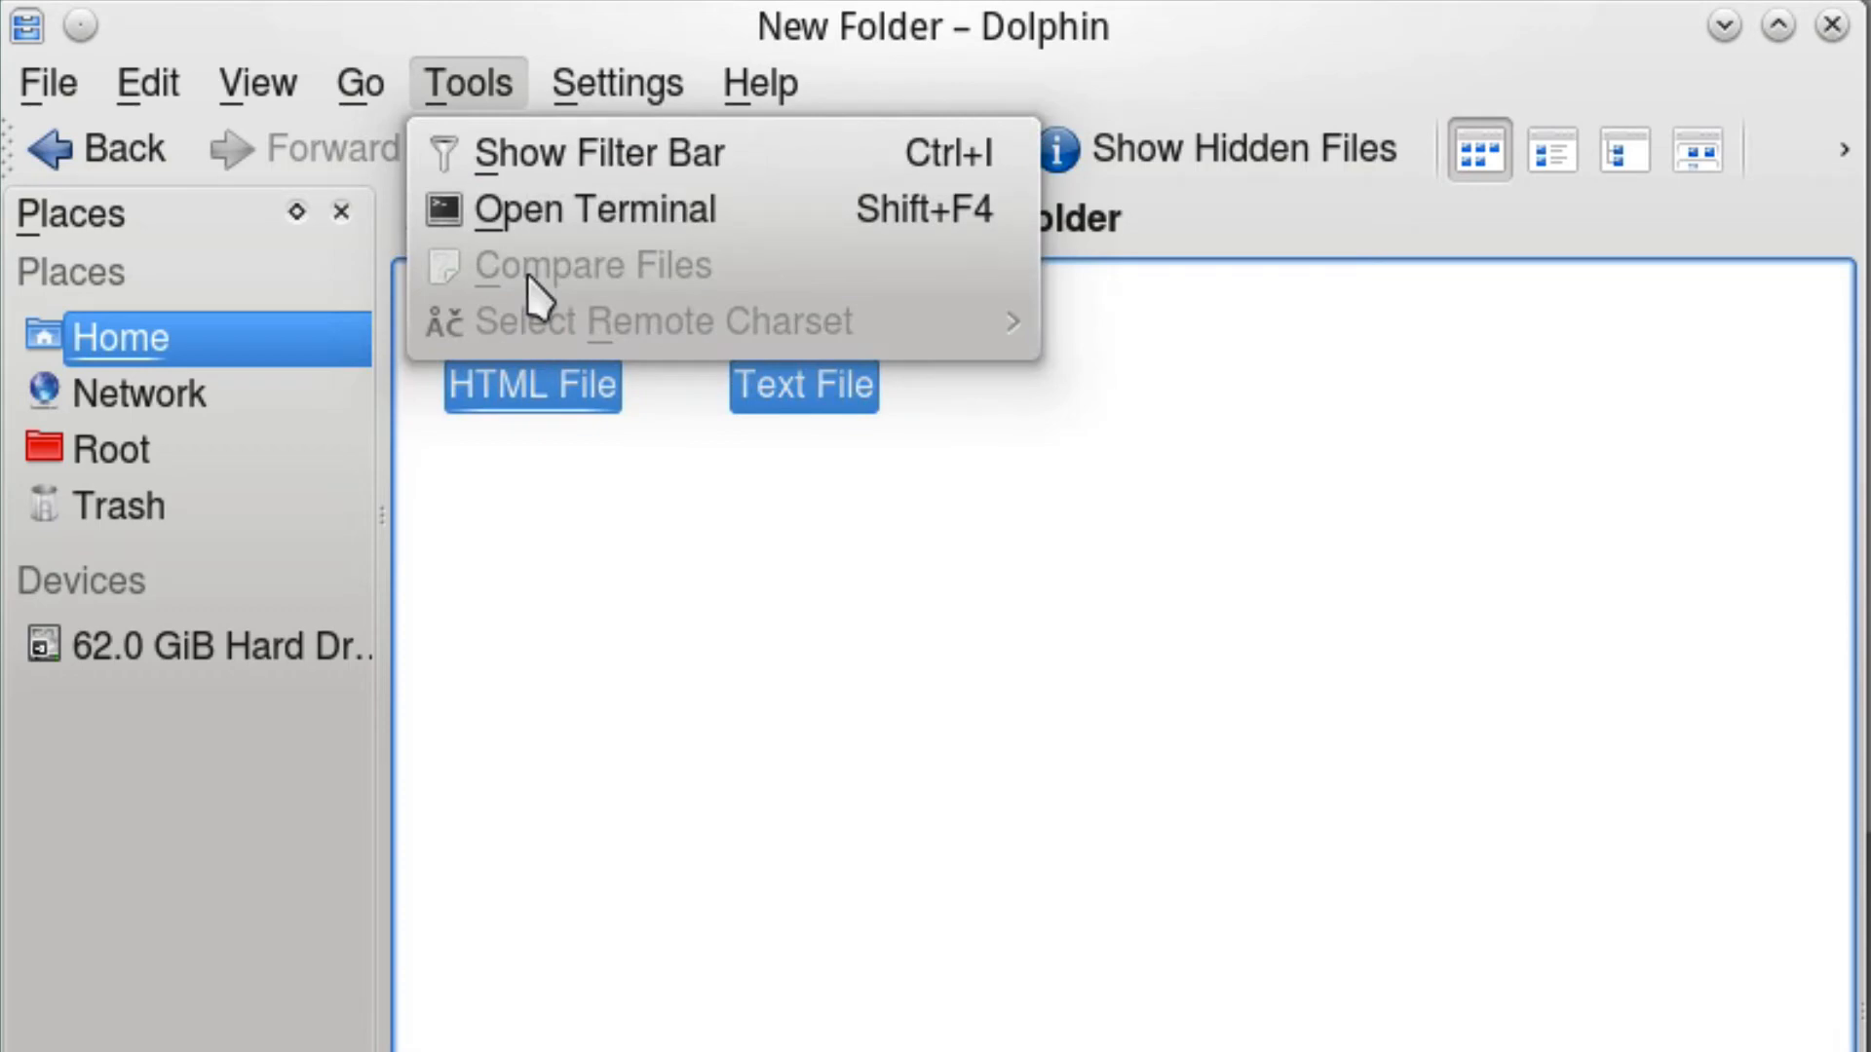
{"action": "left_click", "coordinate": [640, 459]}
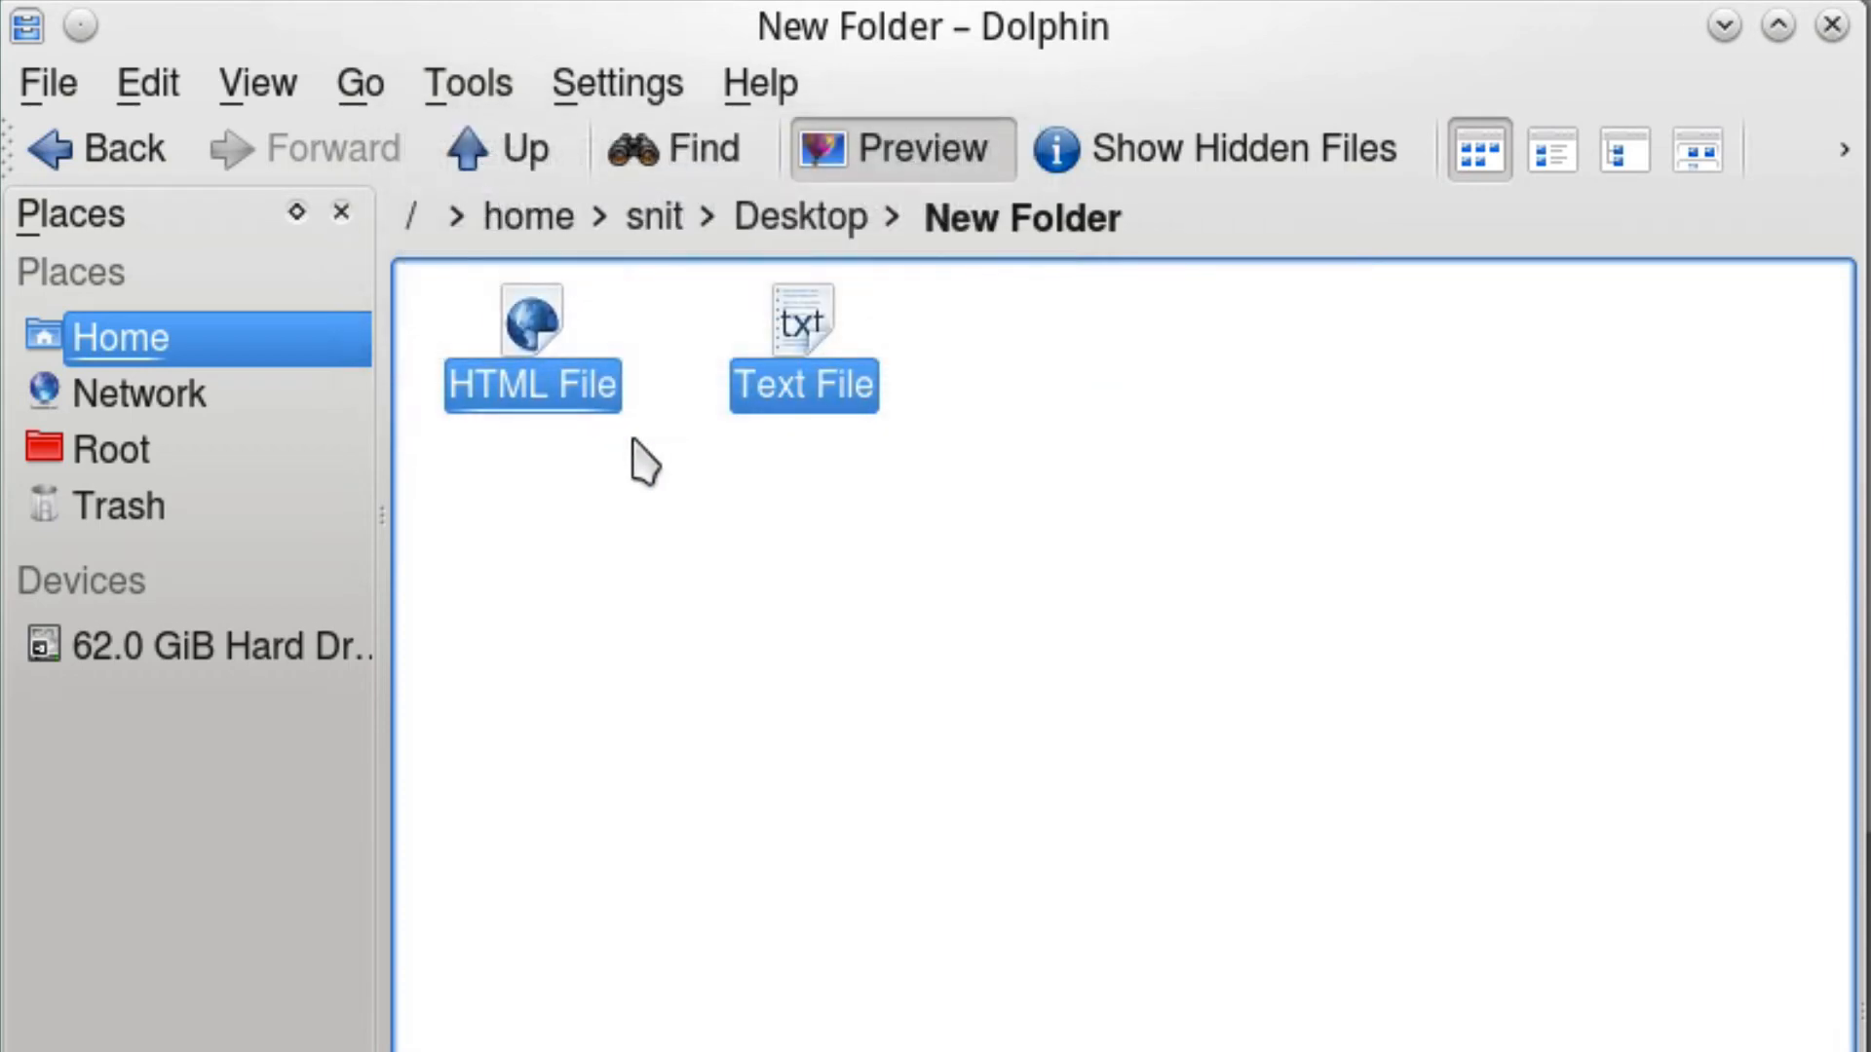
Permanently delete HTML File from New Folder and confirm the deletion.
{"action": "left_click", "coordinate": [482, 307]}
{"action": "right_click", "coordinate": [469, 279]}
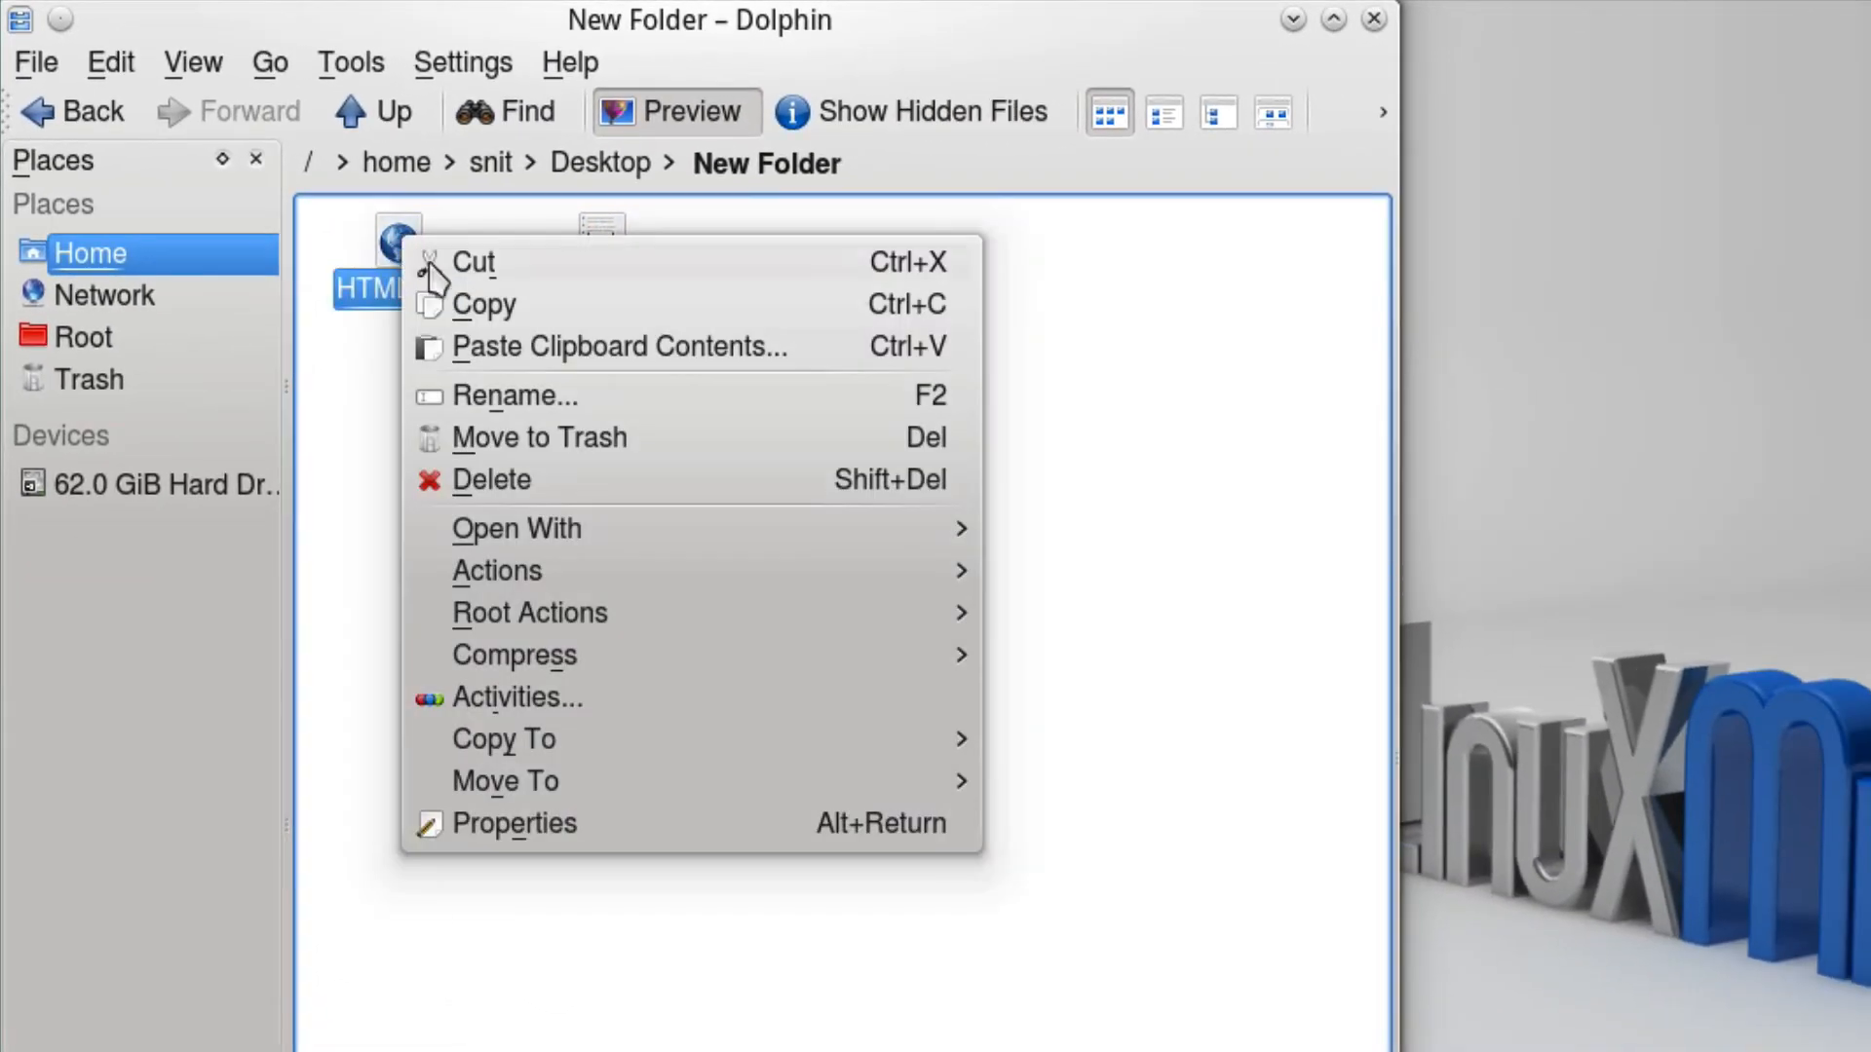
{"action": "left_click", "coordinate": [509, 482]}
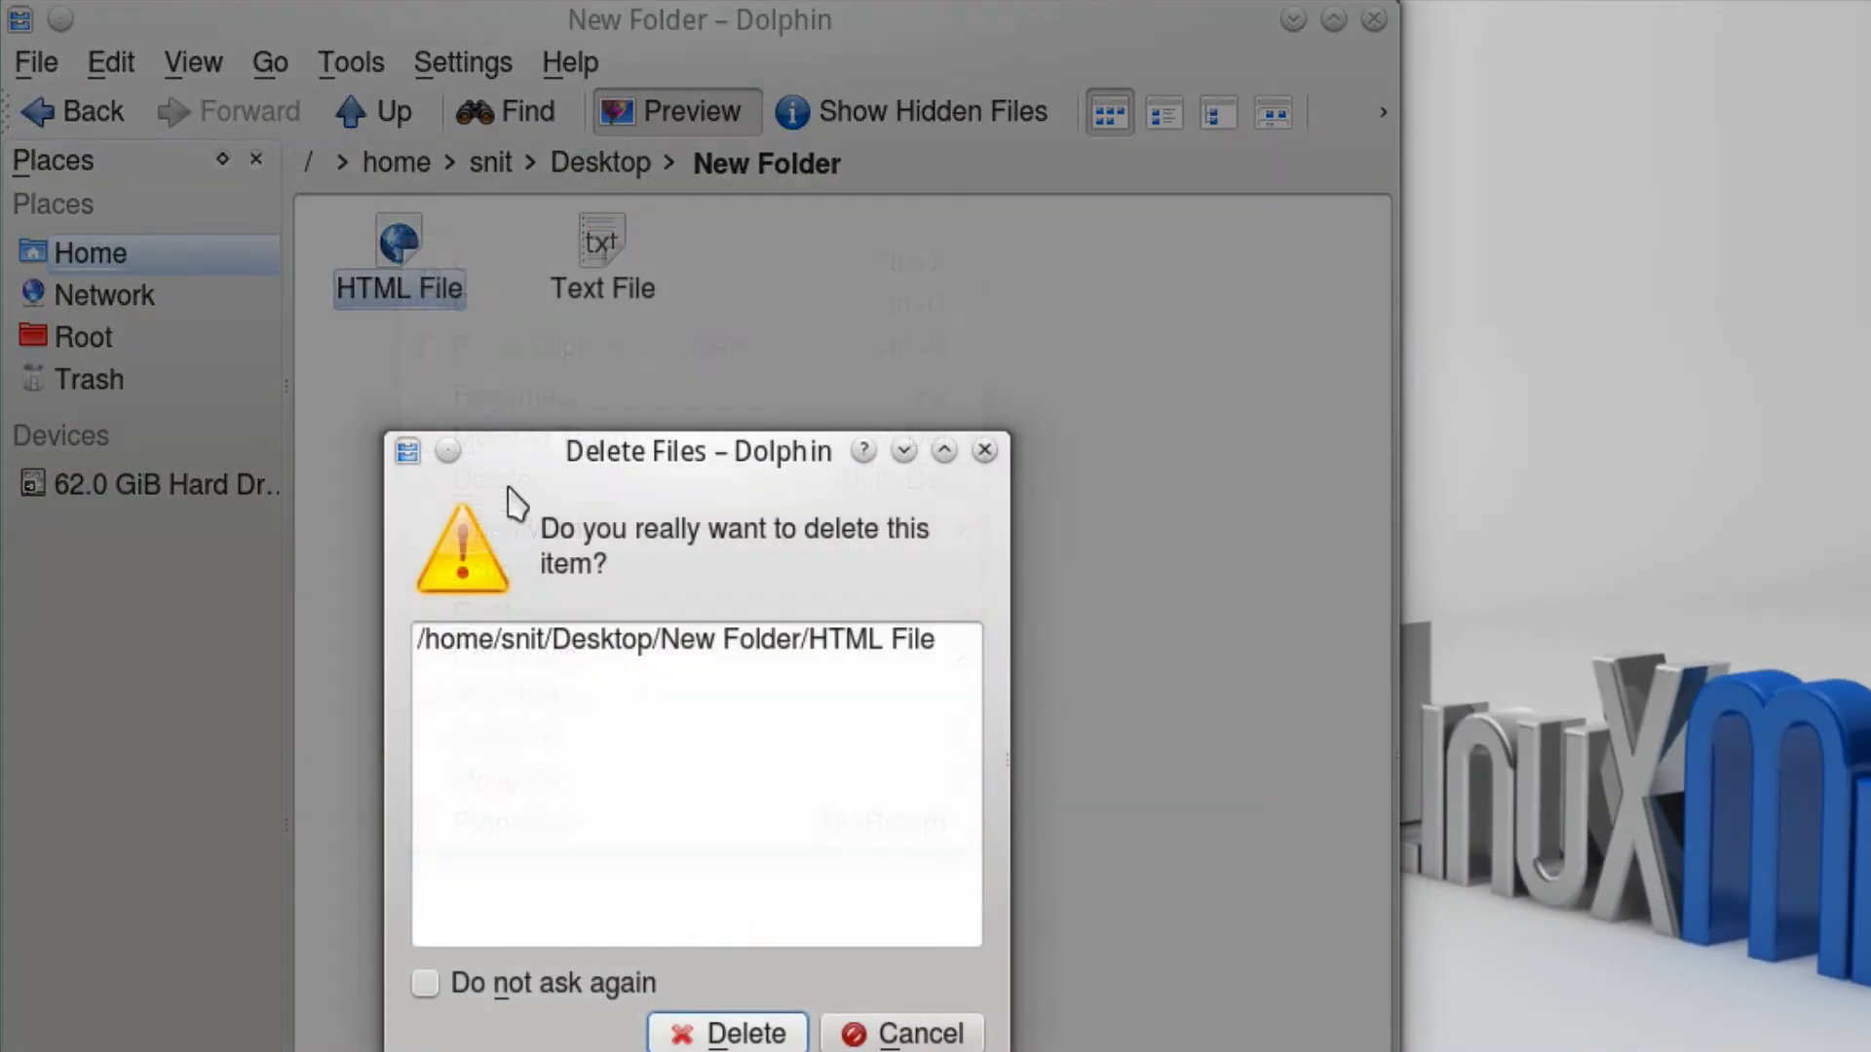
{"action": "left_click", "coordinate": [741, 1031]}
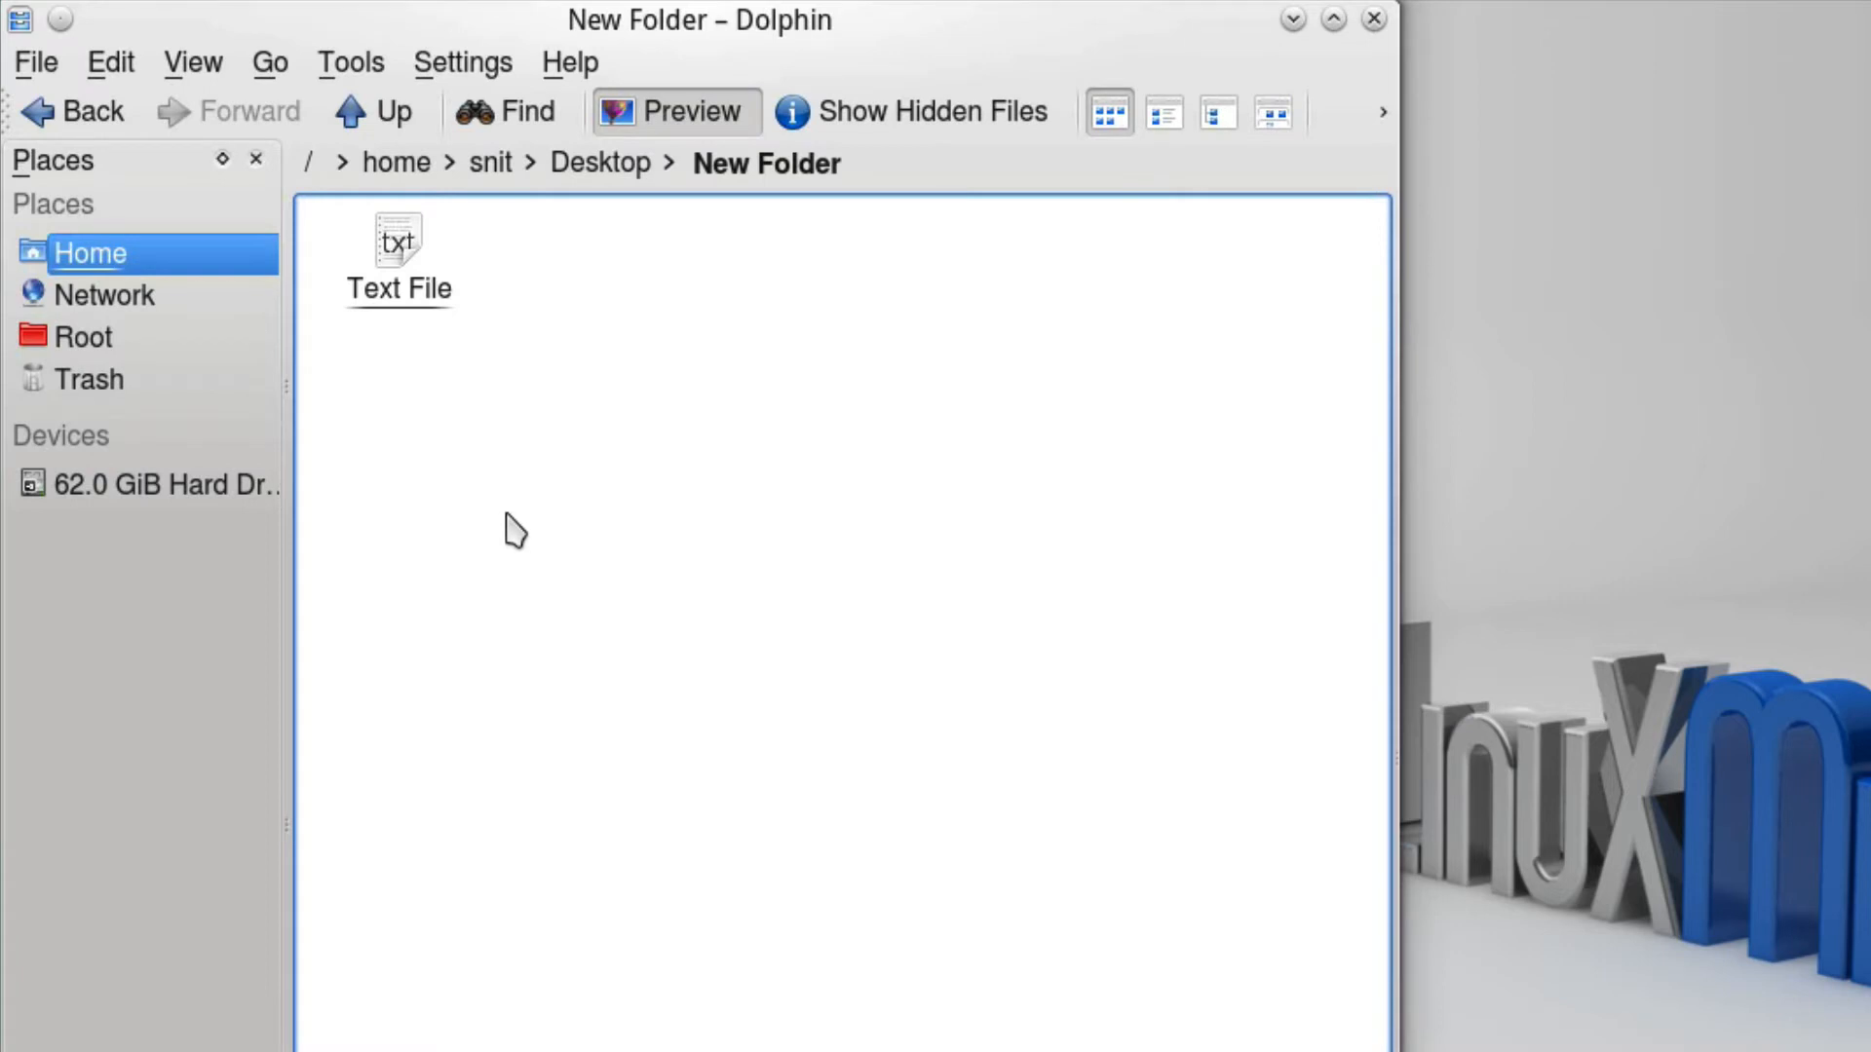
Try to undo the last copy operation in New Folder, confirming the deletion of HTML File.
{"action": "left_click", "coordinate": [121, 68]}
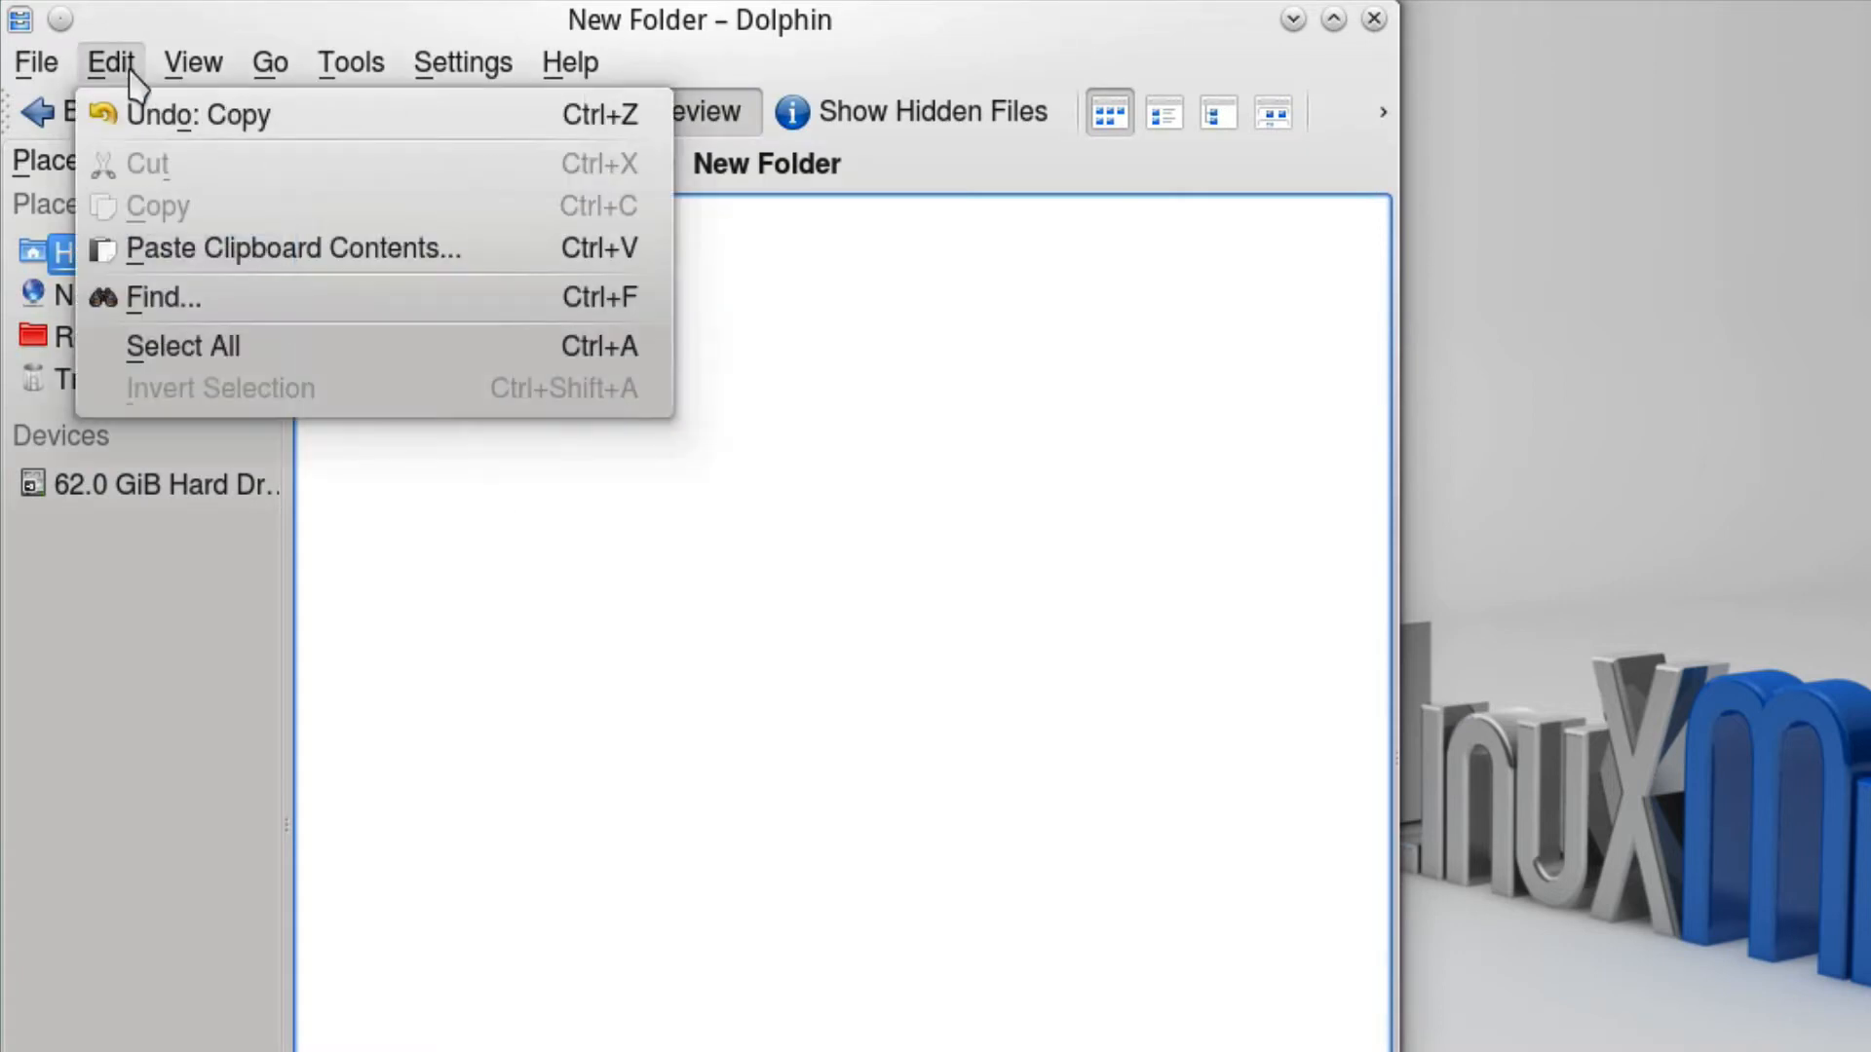
{"action": "left_click", "coordinate": [363, 134]}
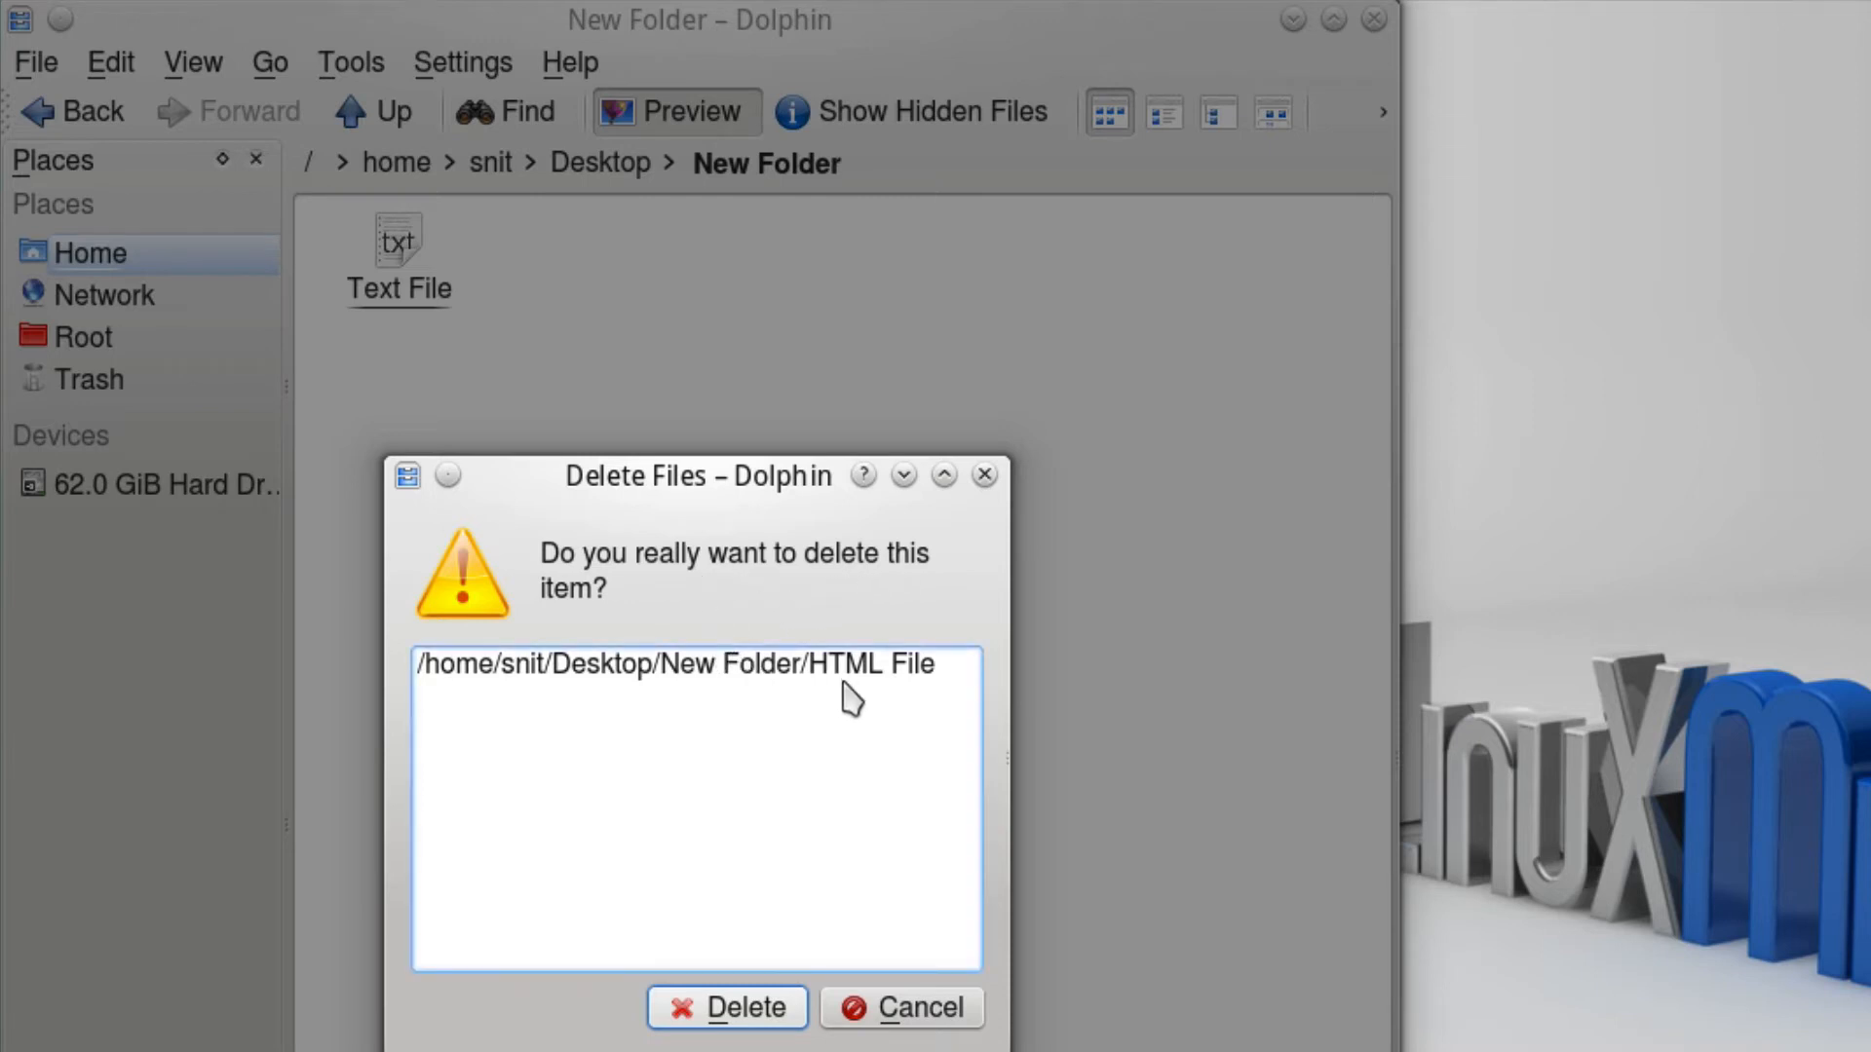
{"action": "left_click", "coordinate": [777, 1023]}
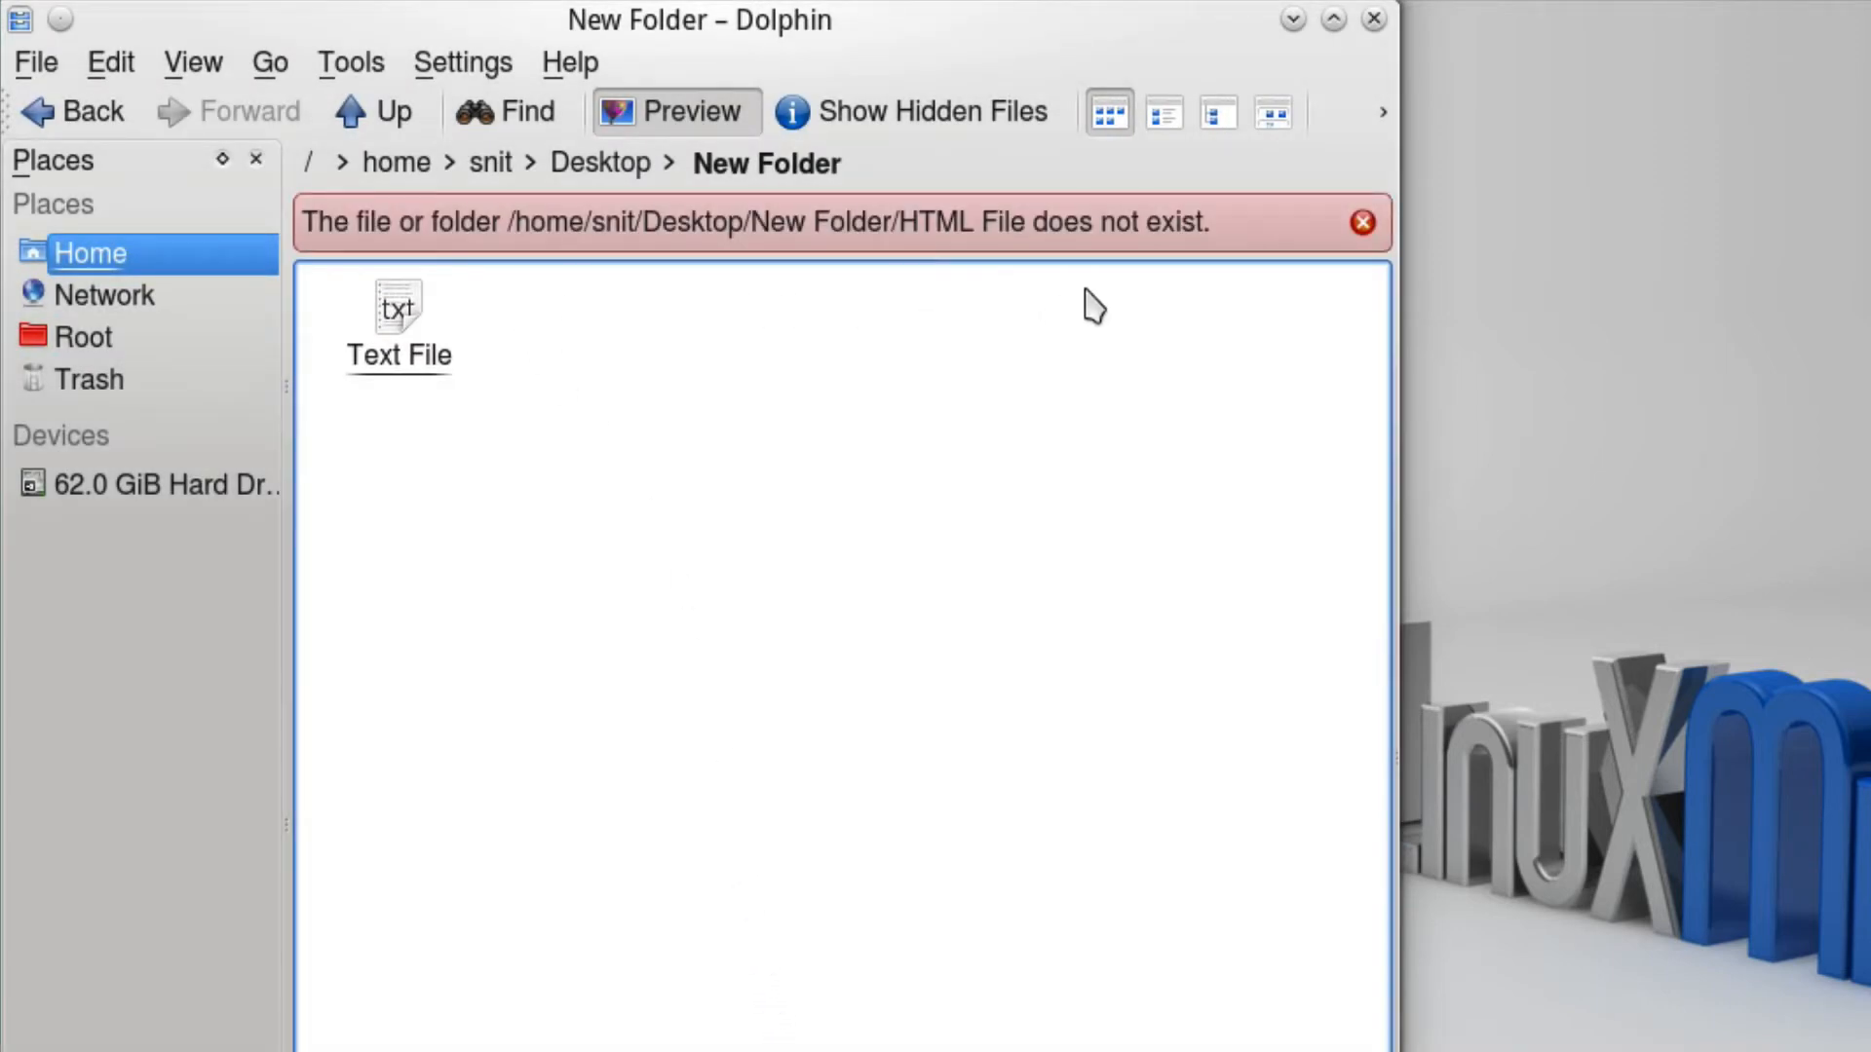
Look over the sorting options and switch New Folder's view mode to Compact and on to Details.
{"action": "left_click", "coordinate": [214, 67]}
{"action": "mouse_move", "coordinate": [263, 258]}
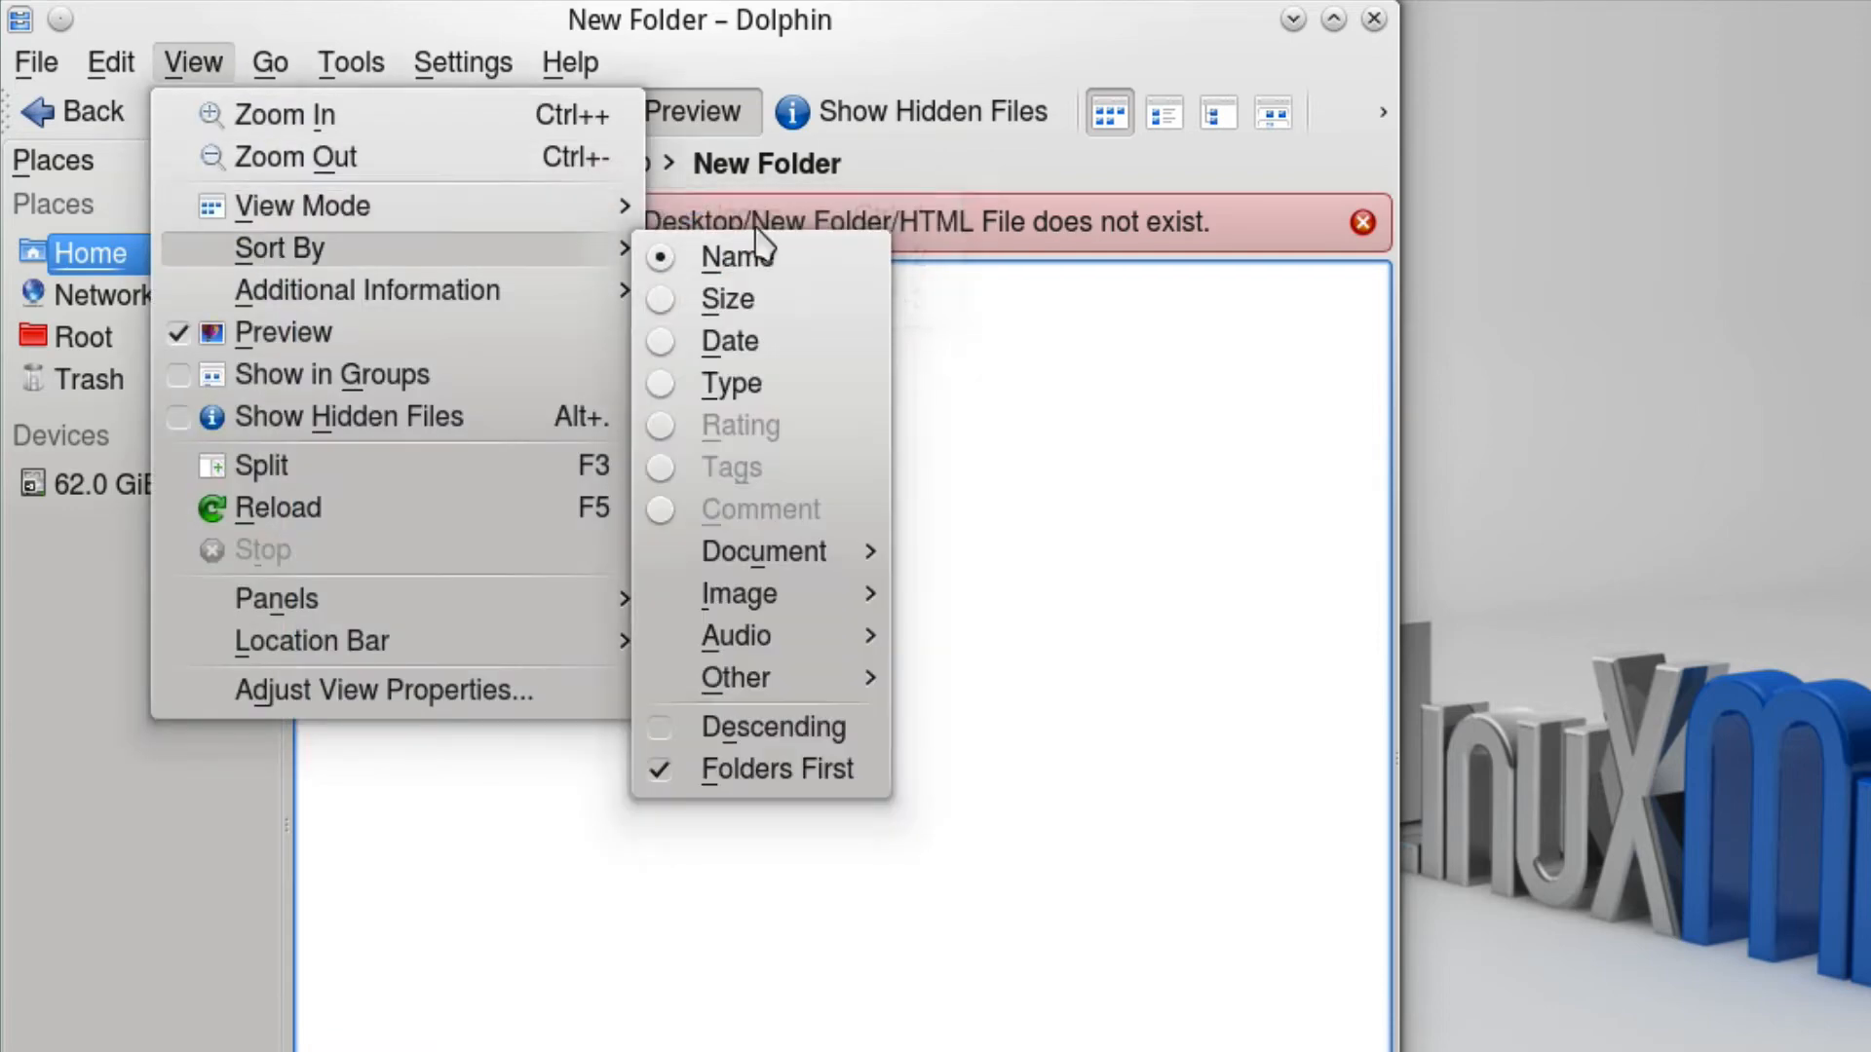
{"action": "mouse_move", "coordinate": [563, 210]}
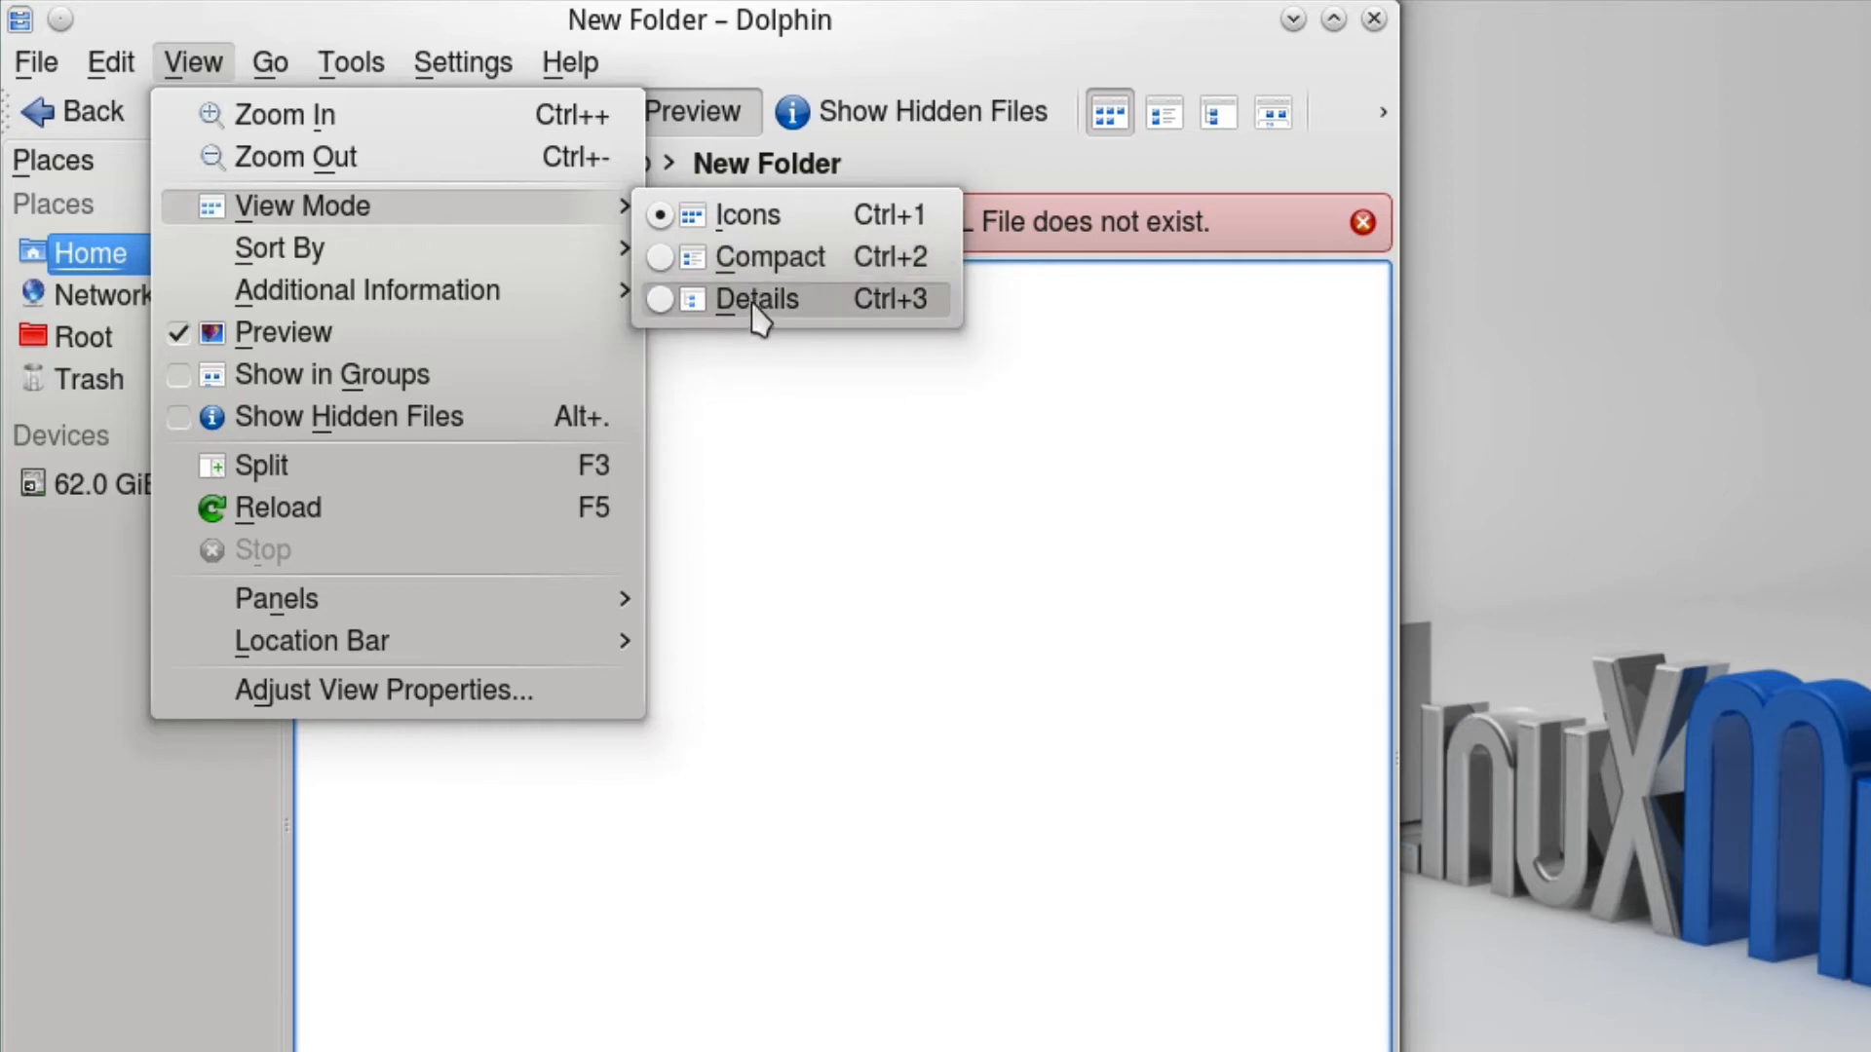
{"action": "left_click", "coordinate": [765, 257]}
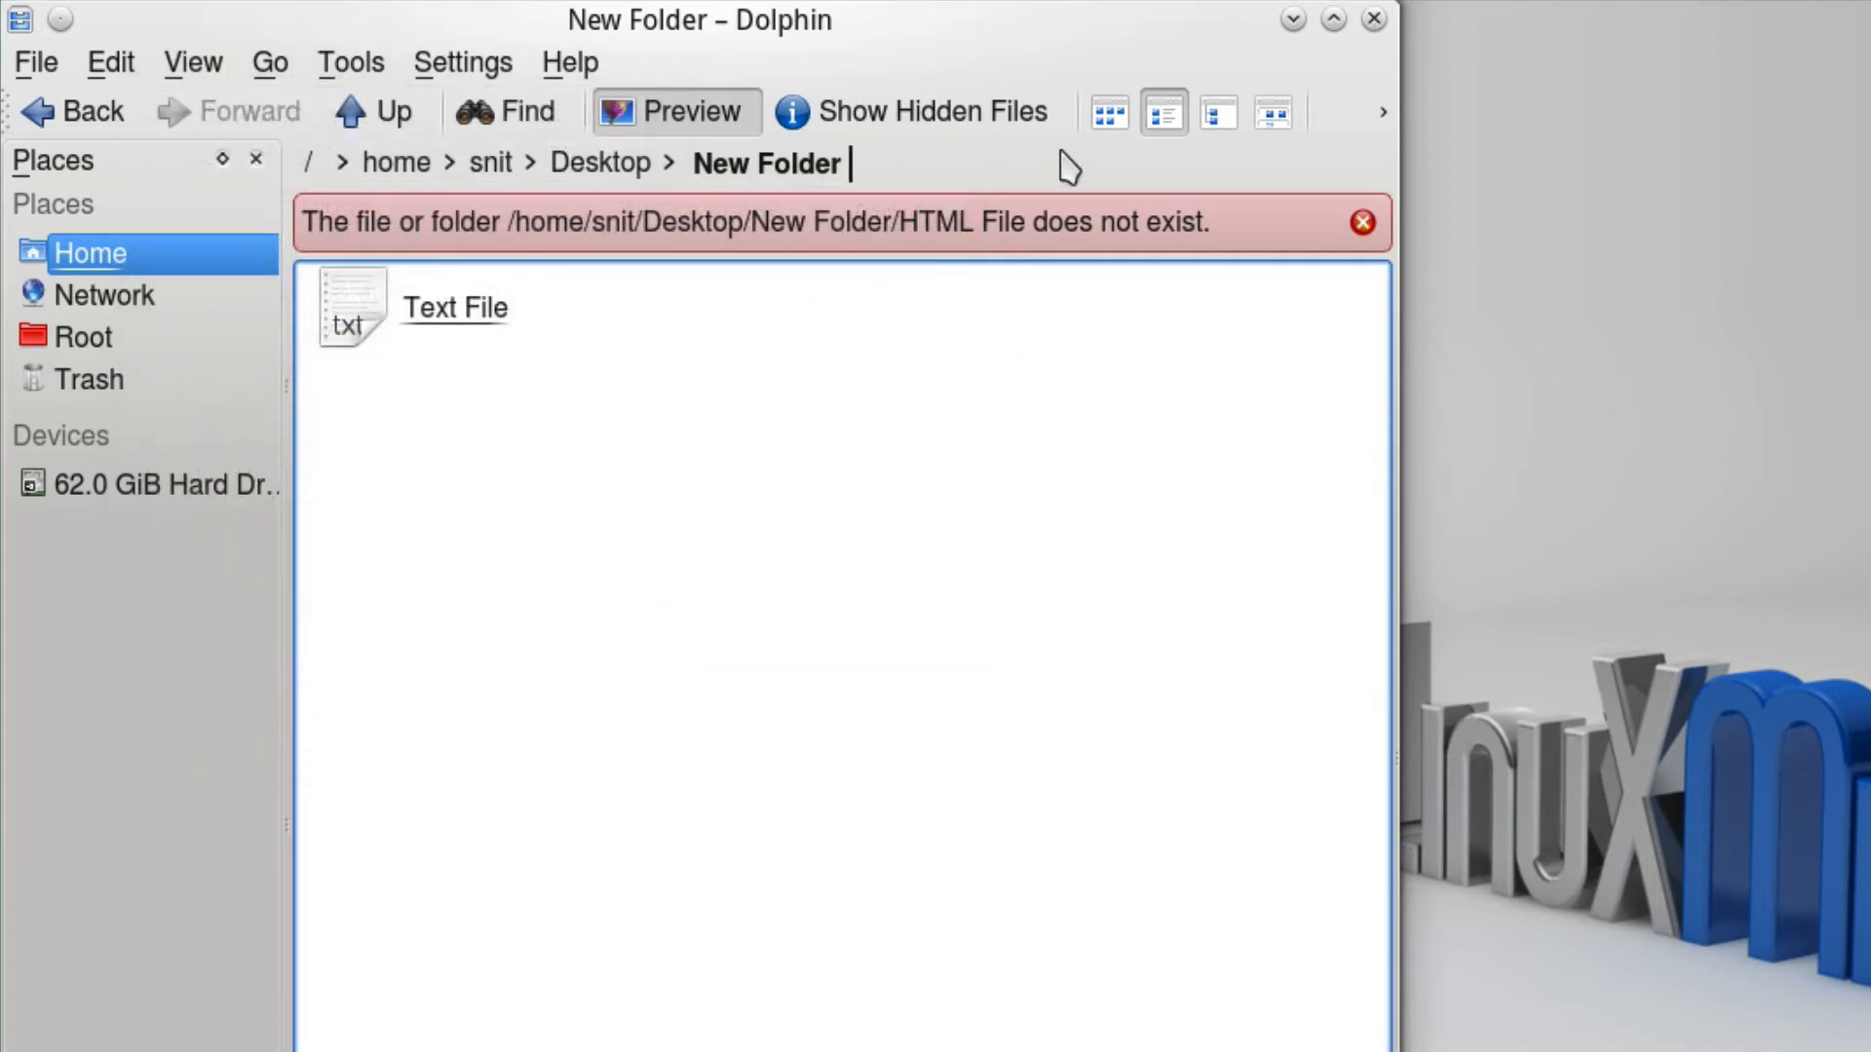
{"action": "left_click", "coordinate": [1218, 117]}
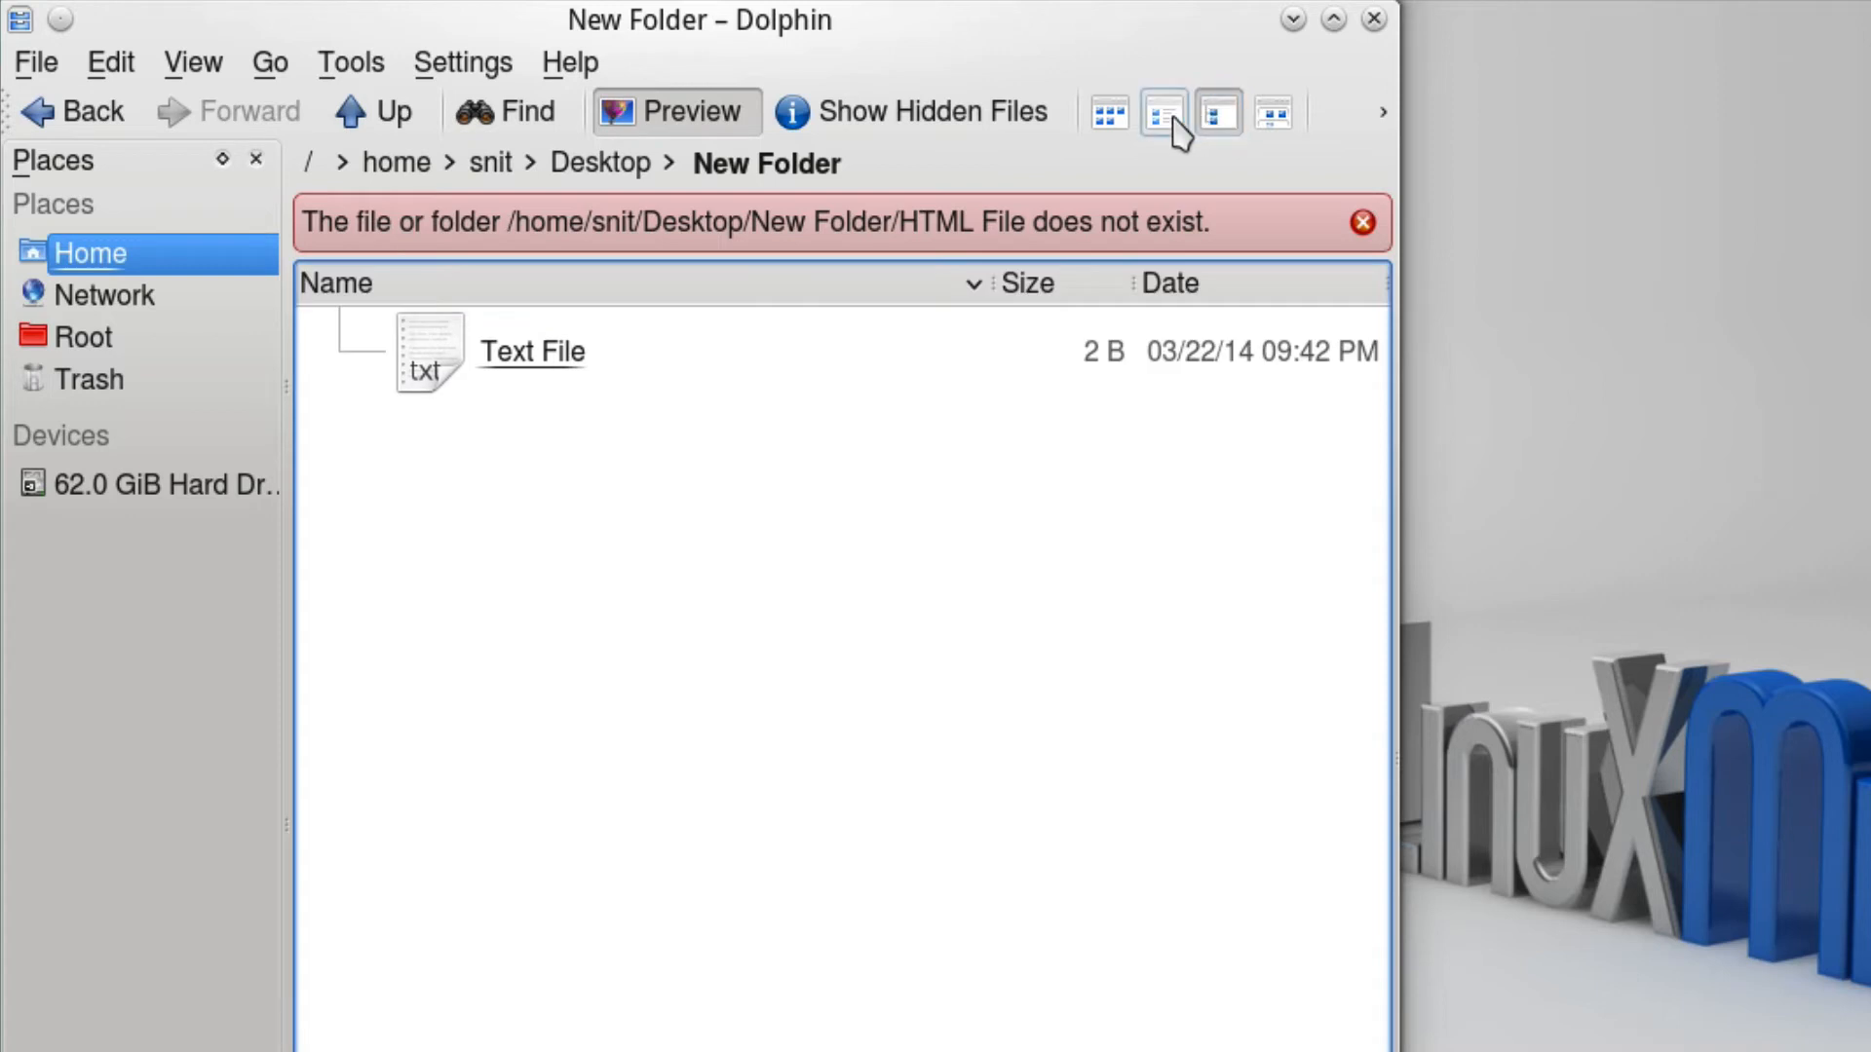
Switch New Folder's view mode to Icons, to Compact and back to Details.
{"action": "left_click", "coordinate": [1113, 119]}
{"action": "left_click", "coordinate": [1164, 117]}
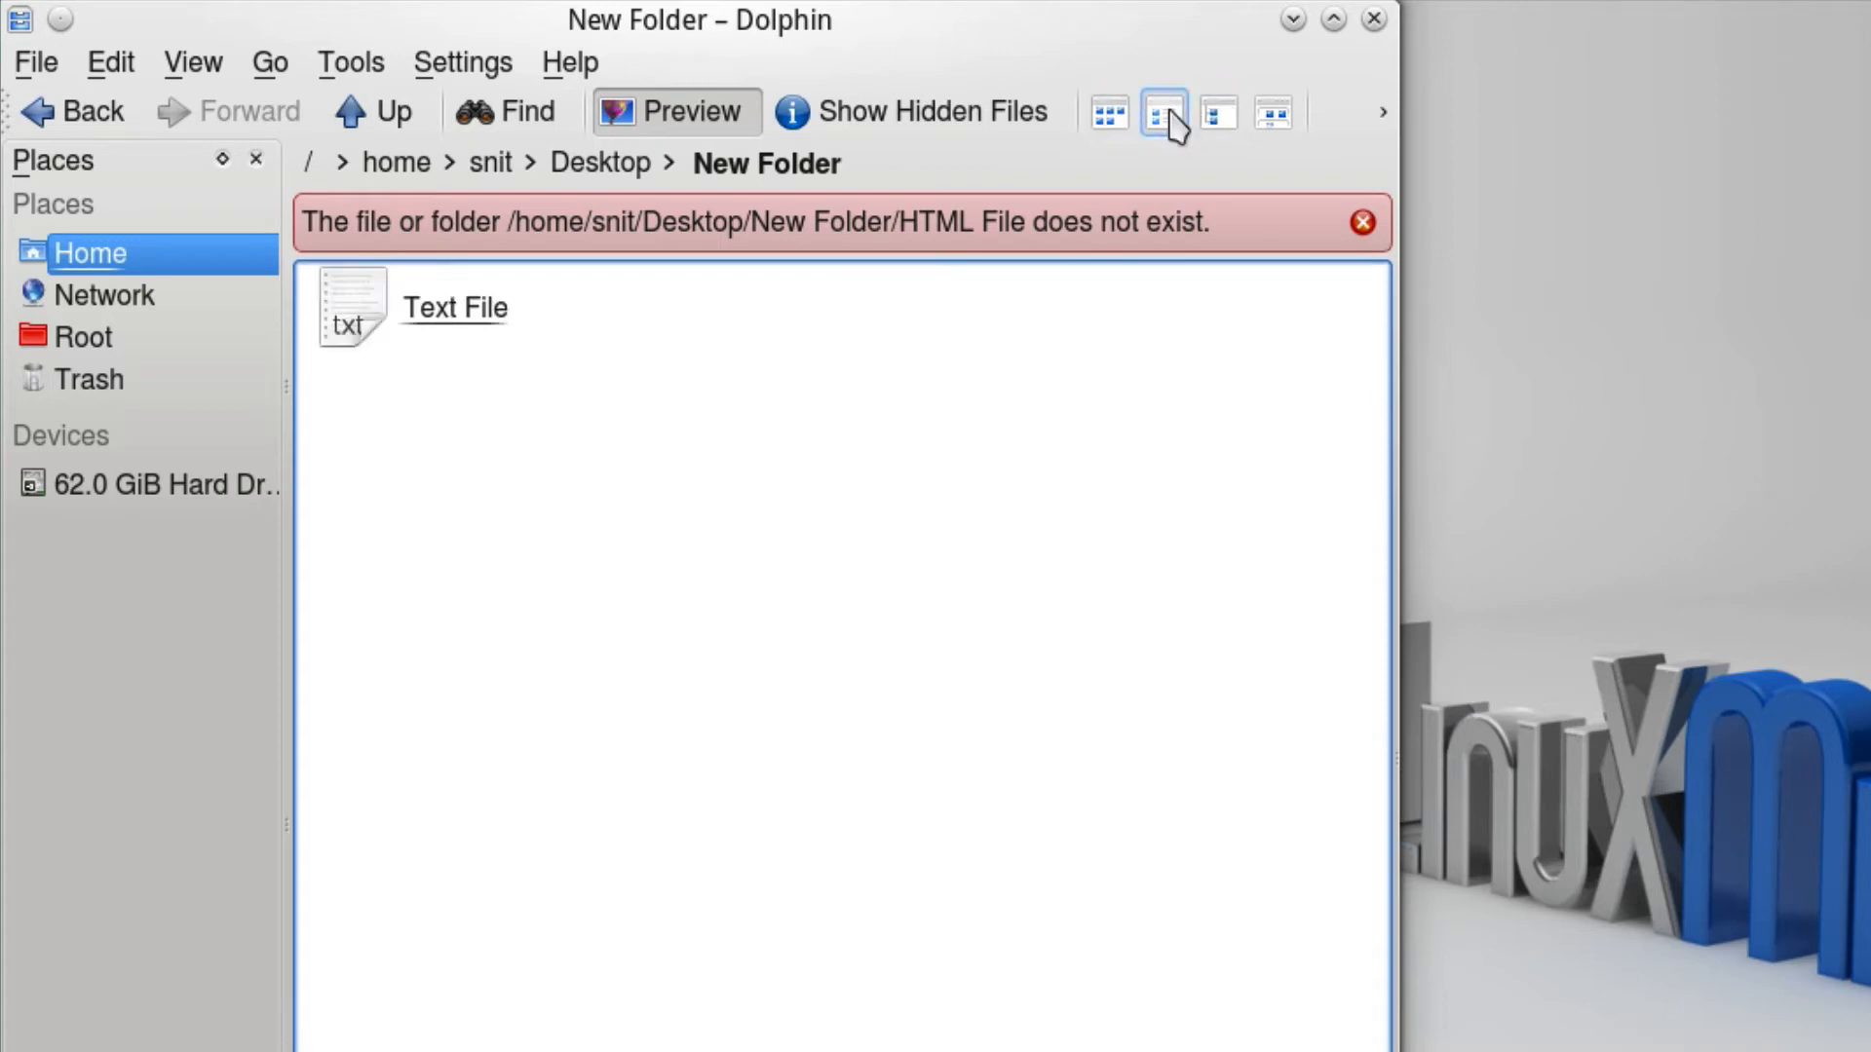
{"action": "left_click", "coordinate": [1216, 119]}
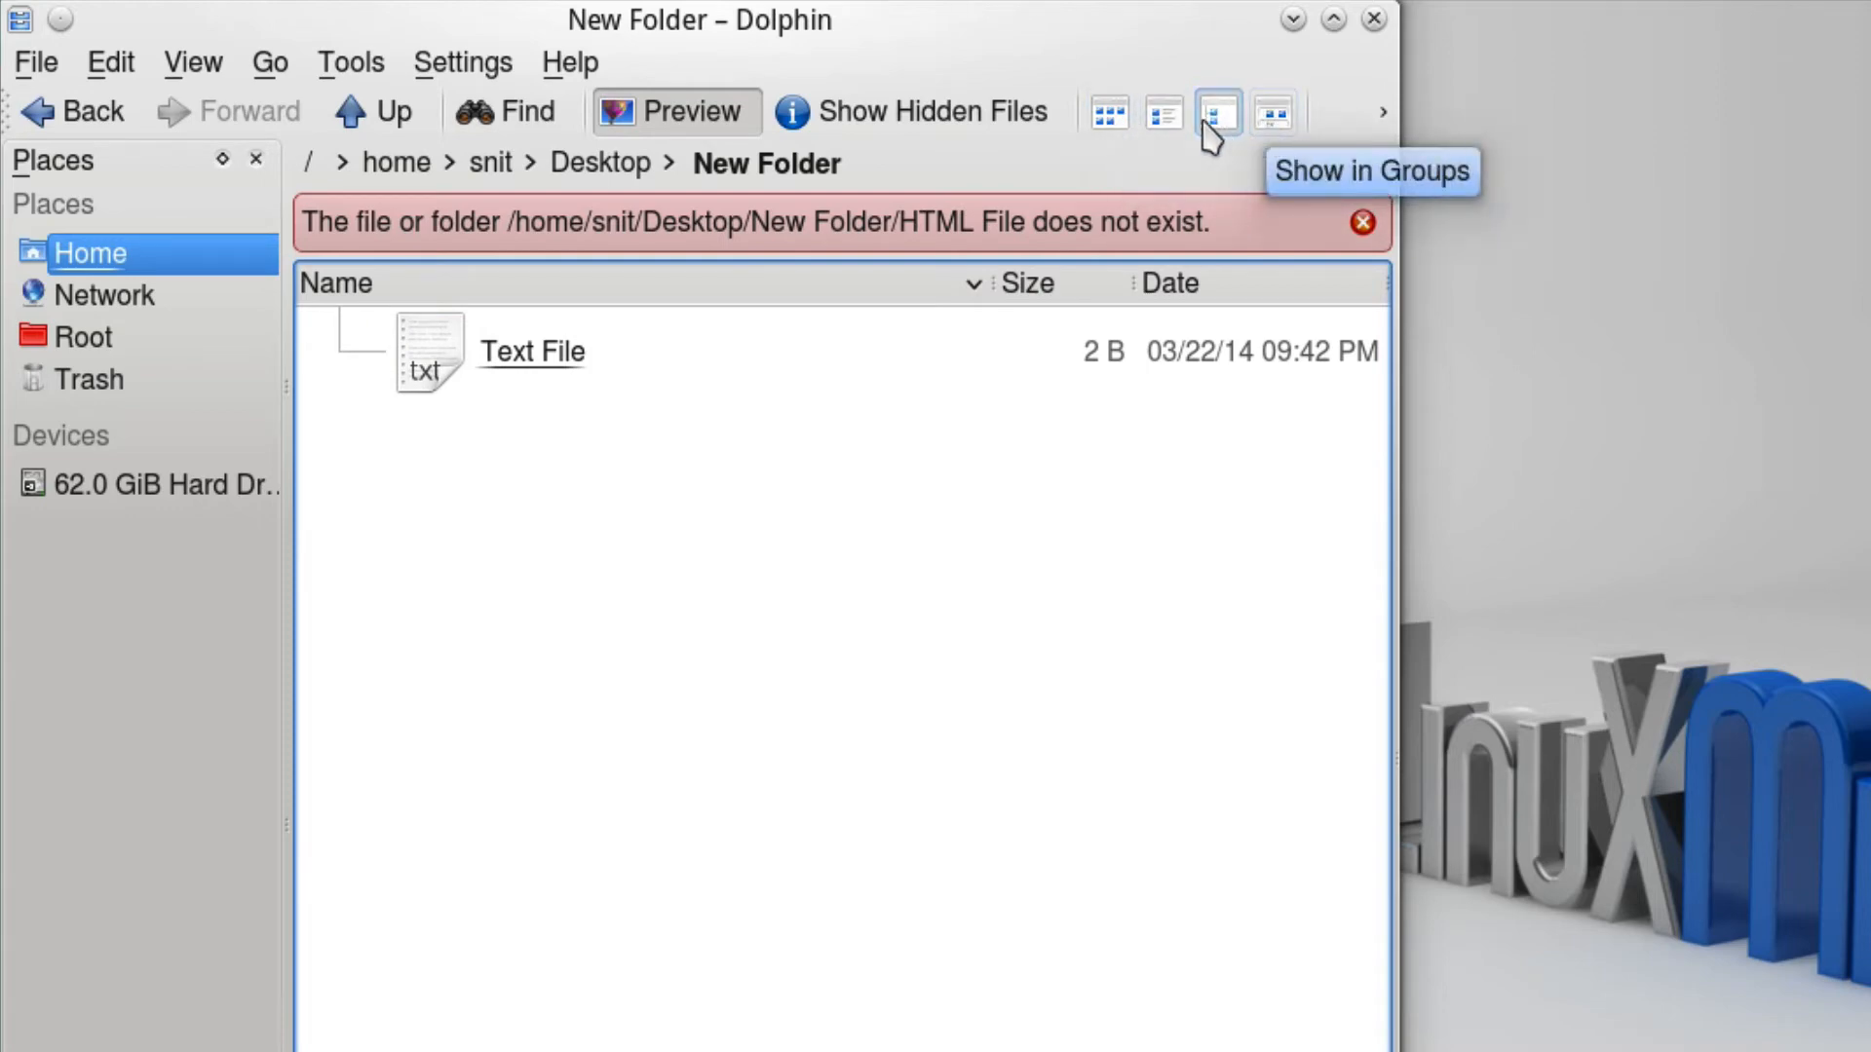
Turn on Show in Groups for New Folder and switch it off again.
{"action": "left_click", "coordinate": [1274, 115]}
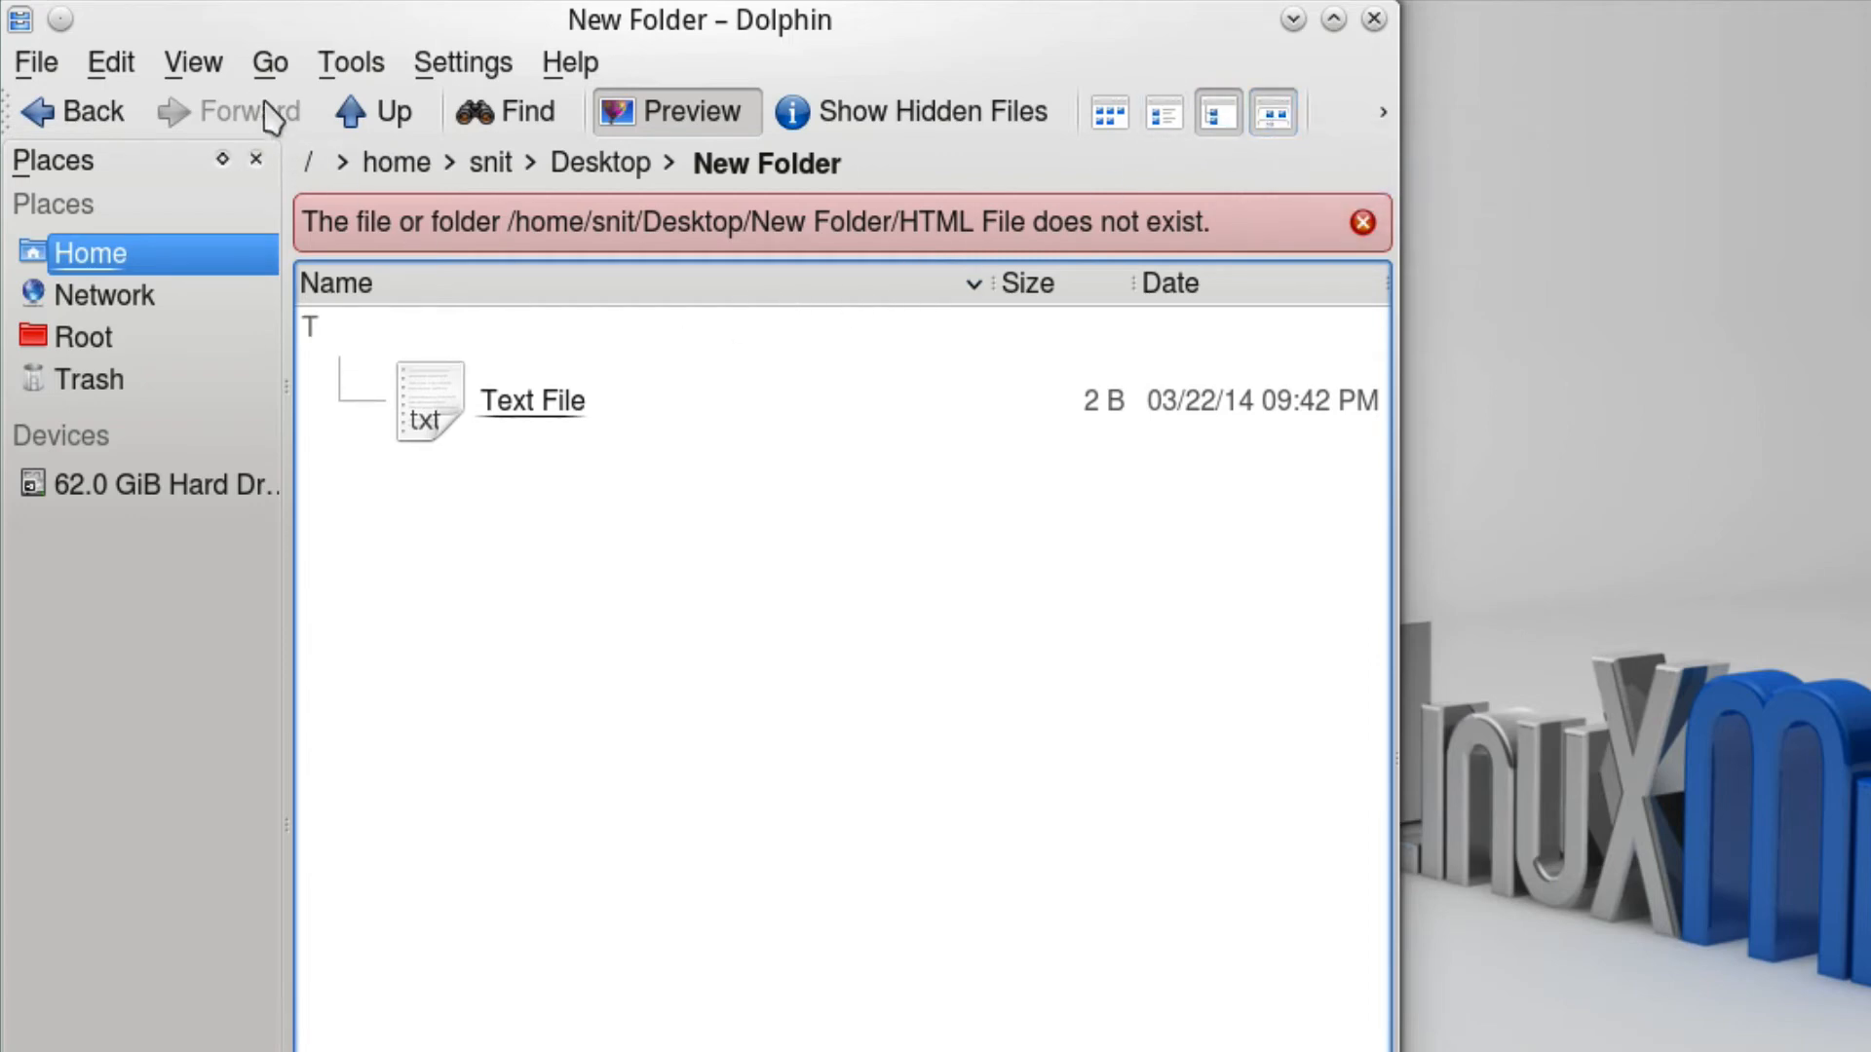
{"action": "left_click", "coordinate": [194, 61]}
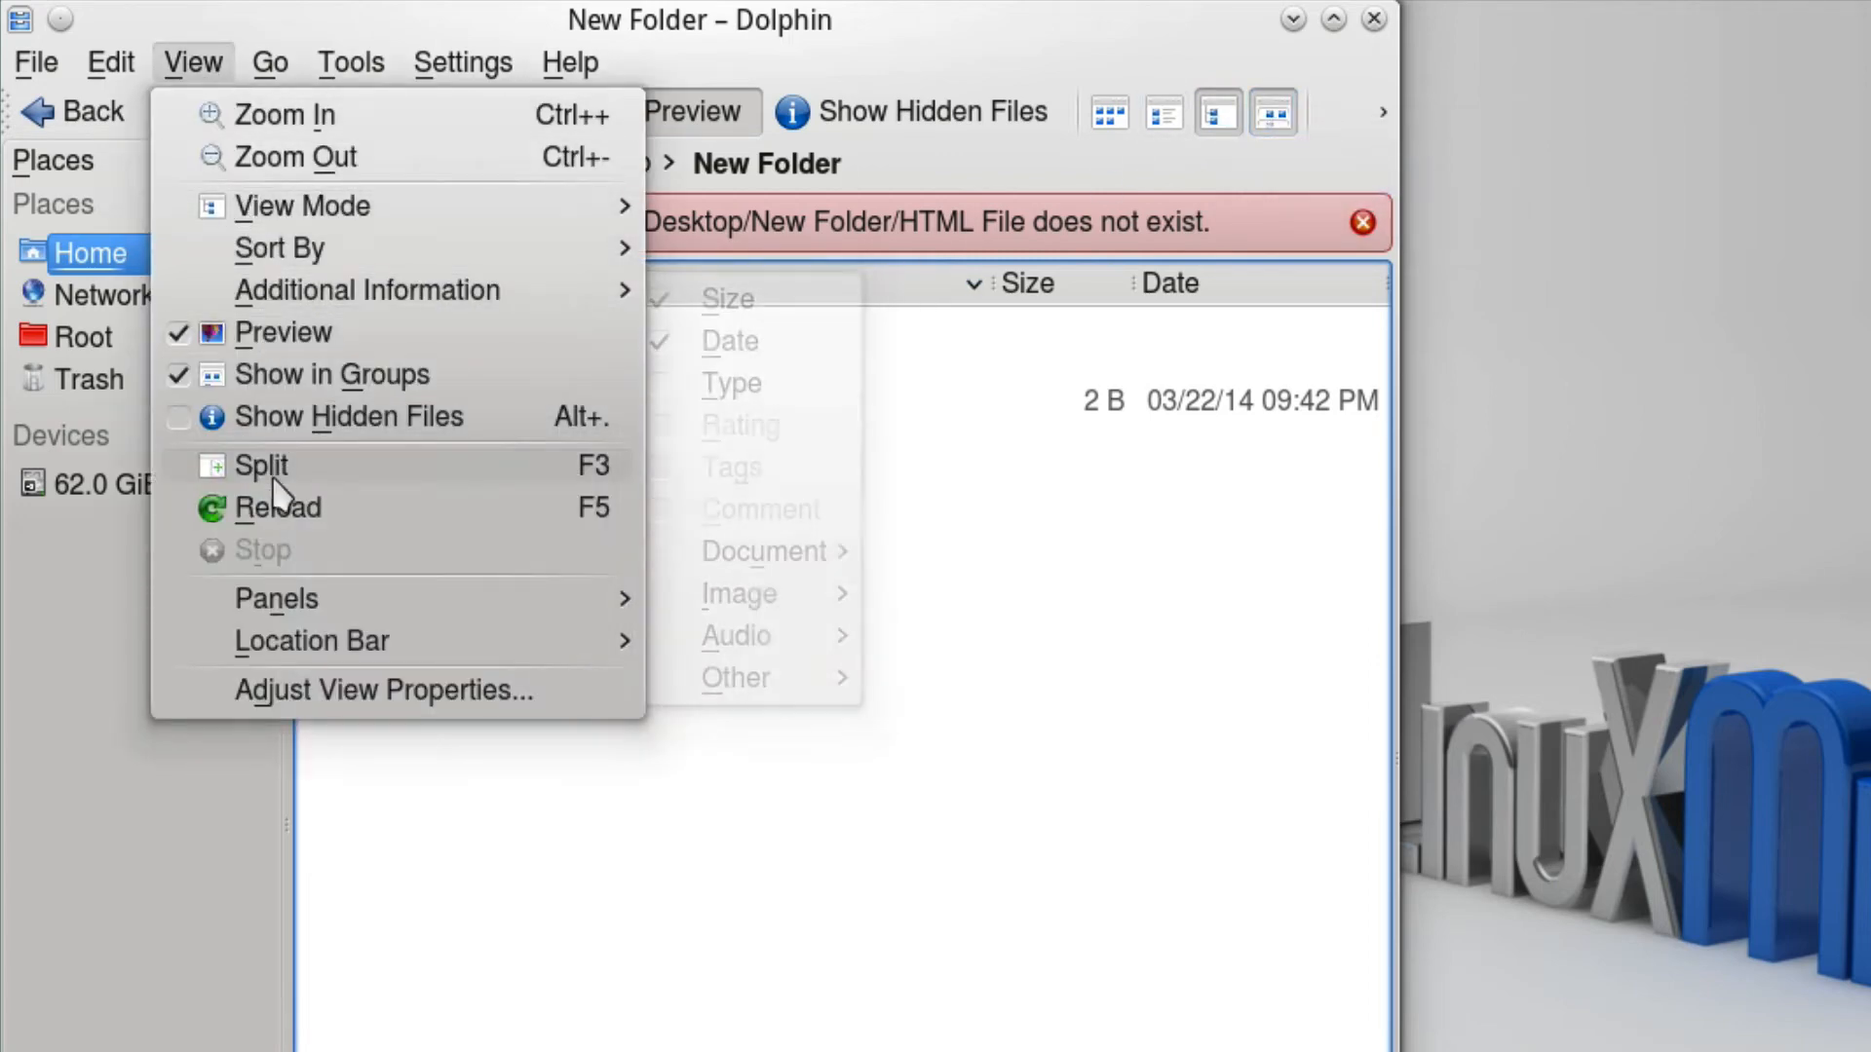
{"action": "left_click", "coordinate": [308, 383]}
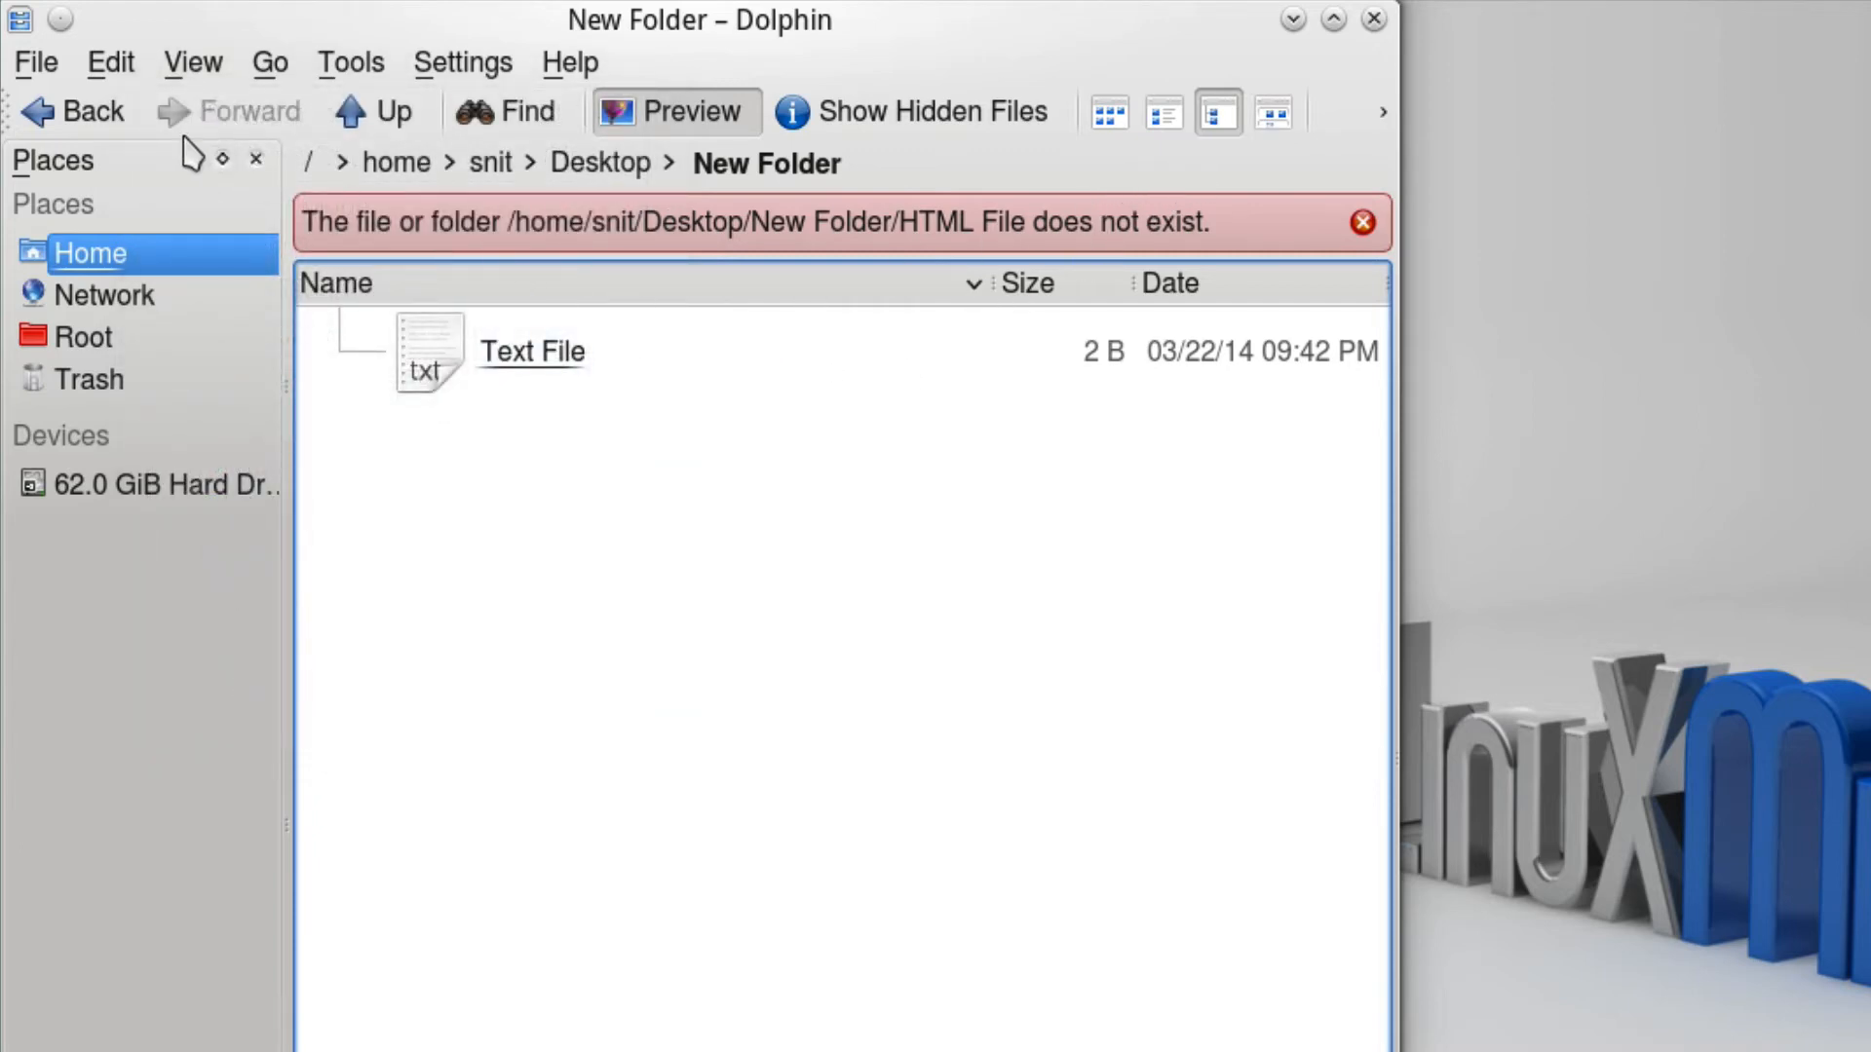
Open New Folder's properties and review the General and Embedding settings of its file type options, leaving them unchanged.
{"action": "left_click", "coordinate": [35, 62]}
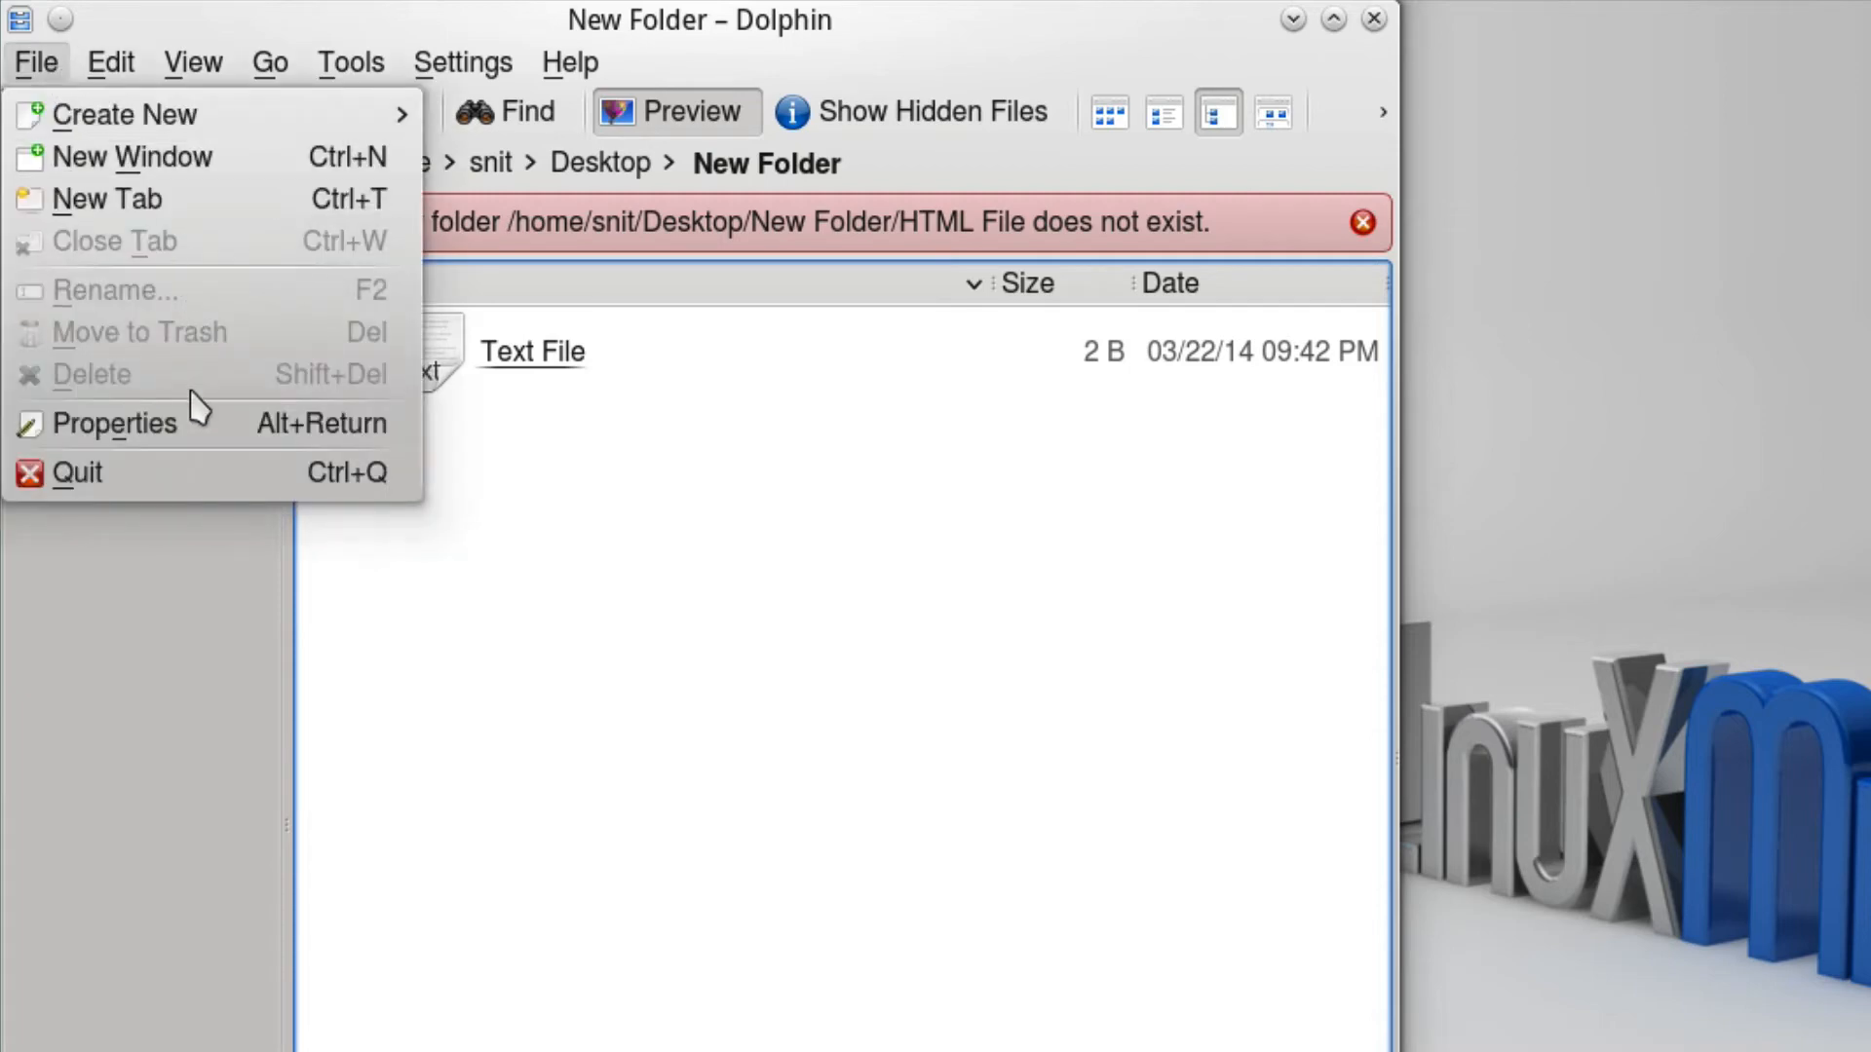
{"action": "left_click", "coordinate": [195, 417]}
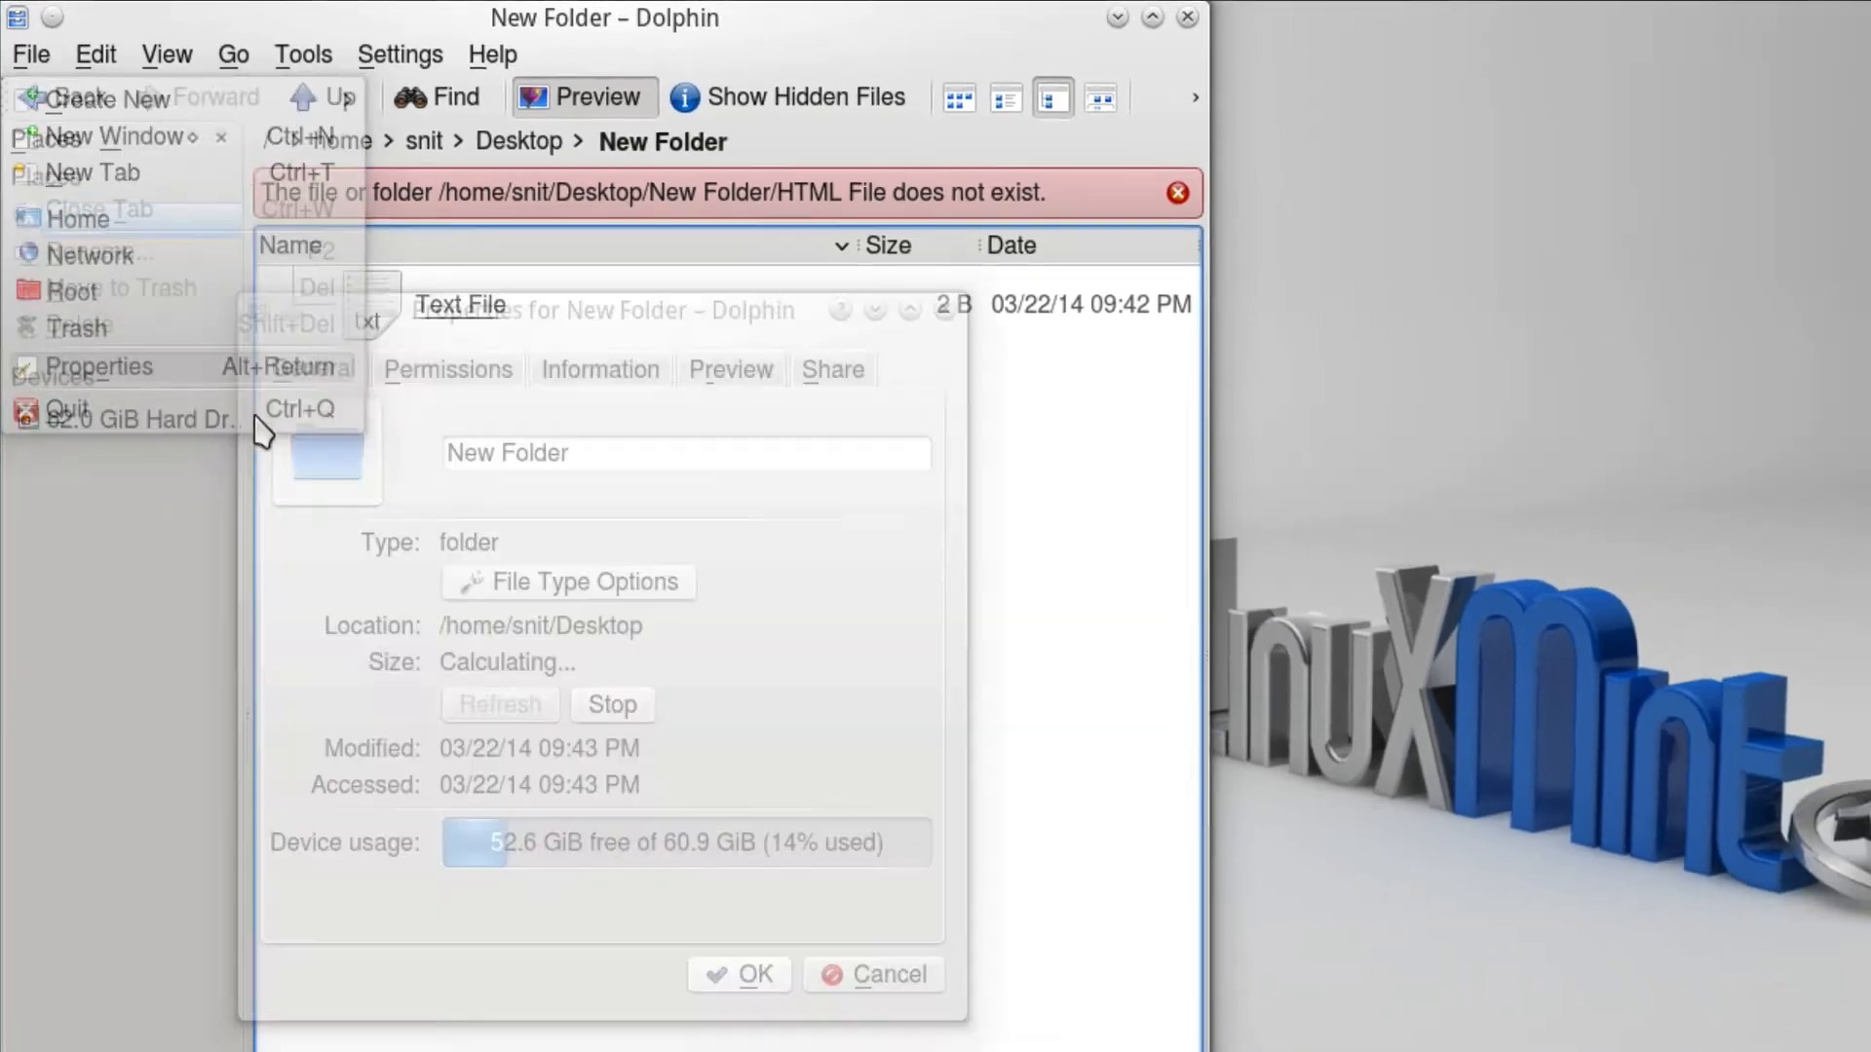
{"action": "left_click", "coordinate": [571, 581]}
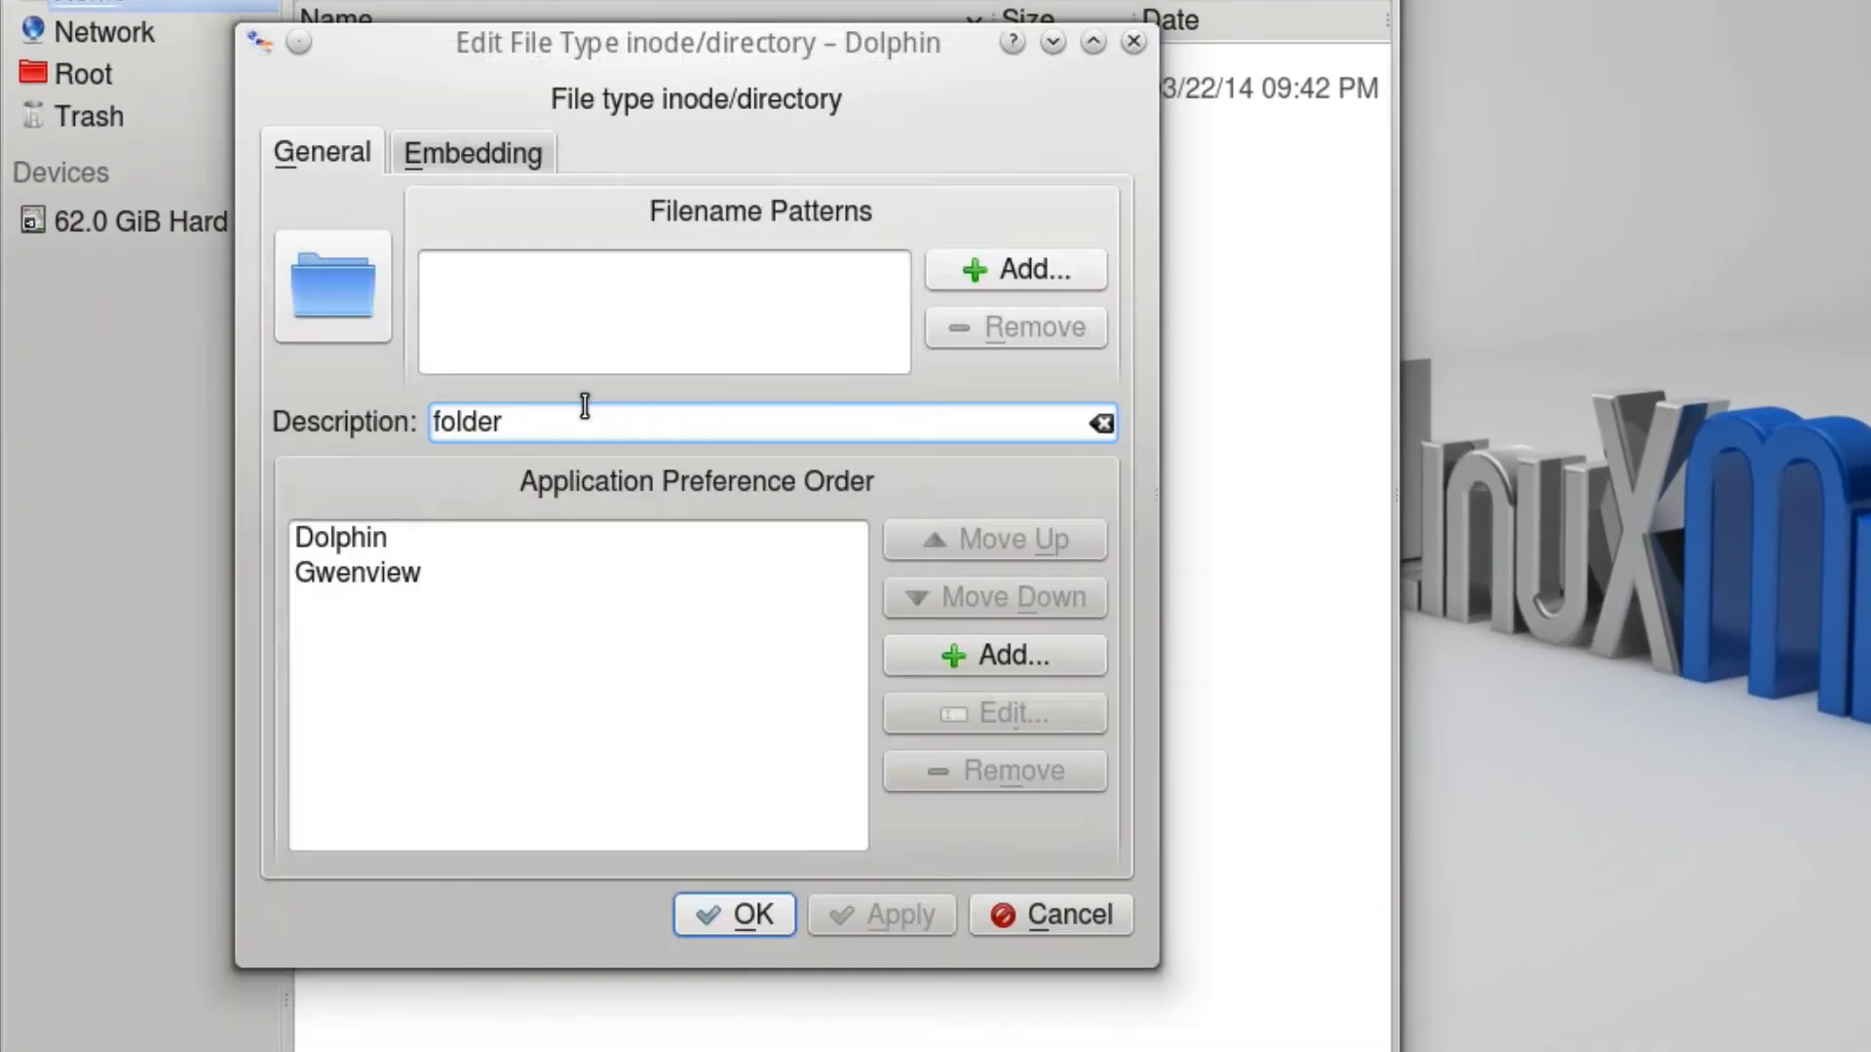
{"action": "left_click", "coordinate": [502, 158]}
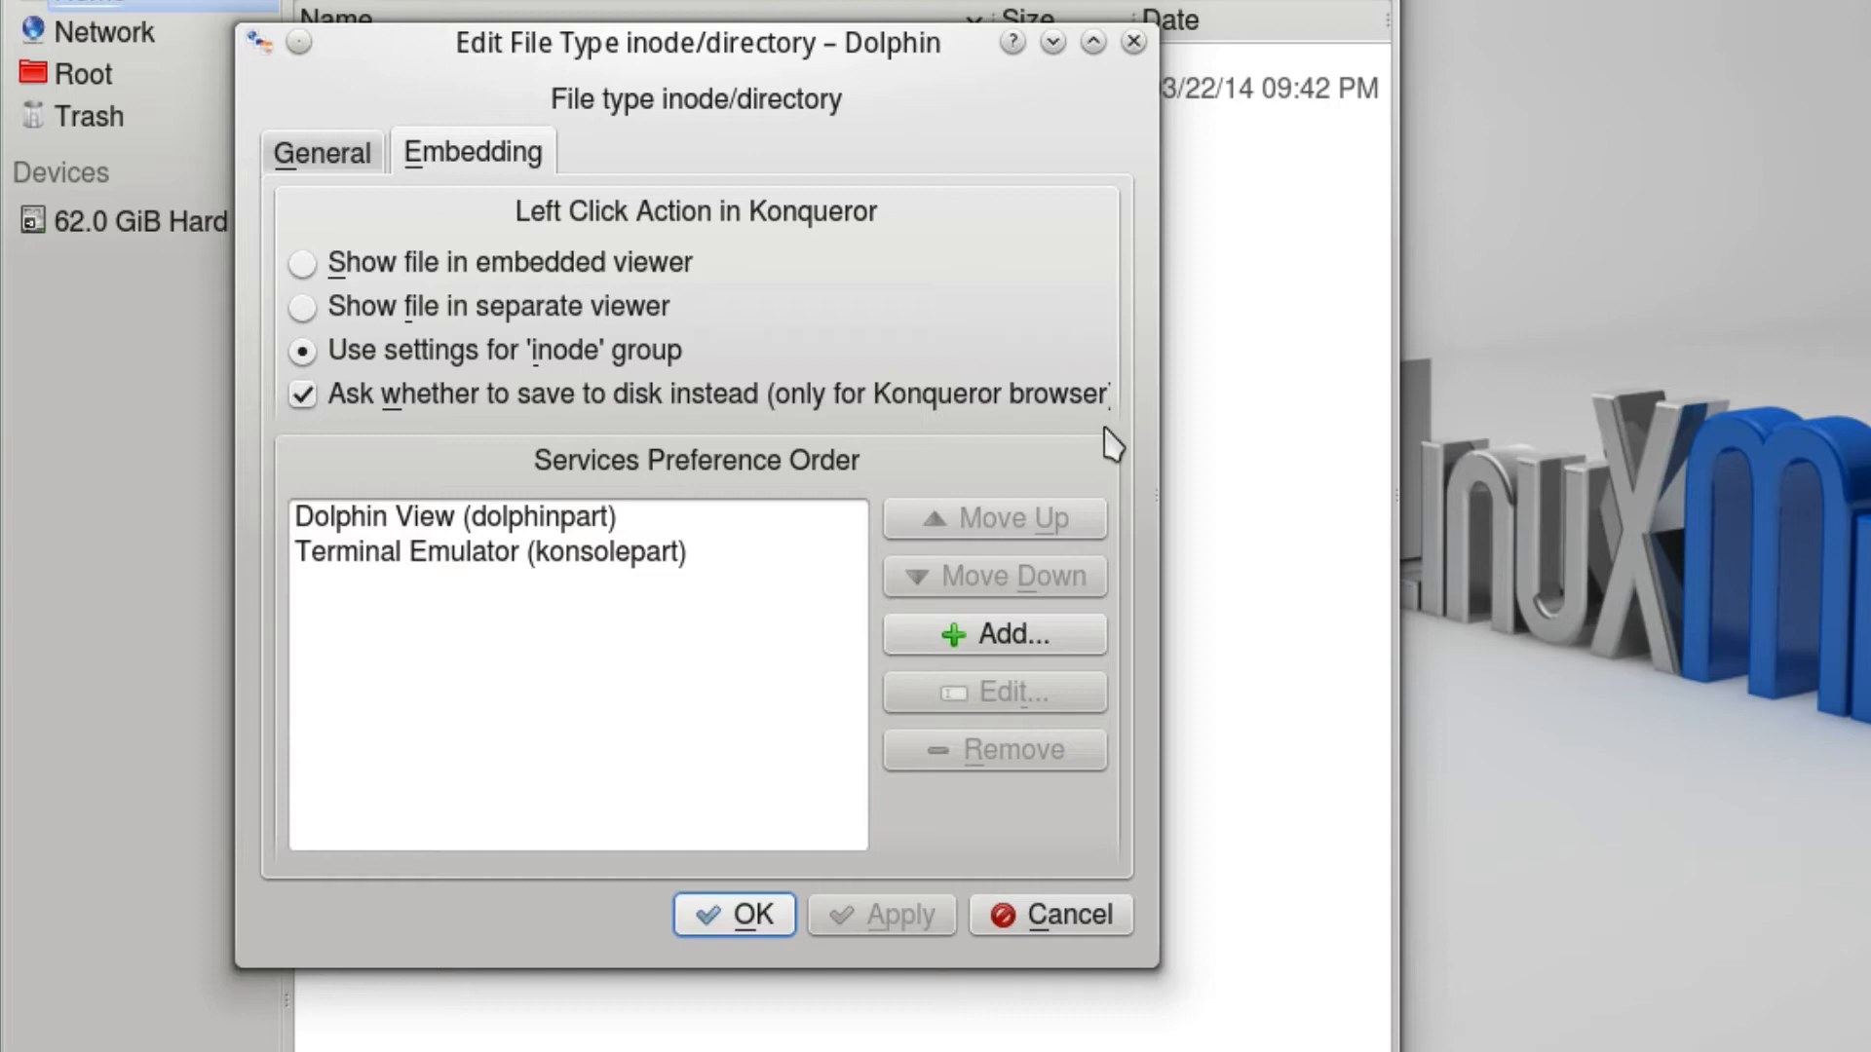
{"action": "left_click", "coordinate": [1072, 926]}
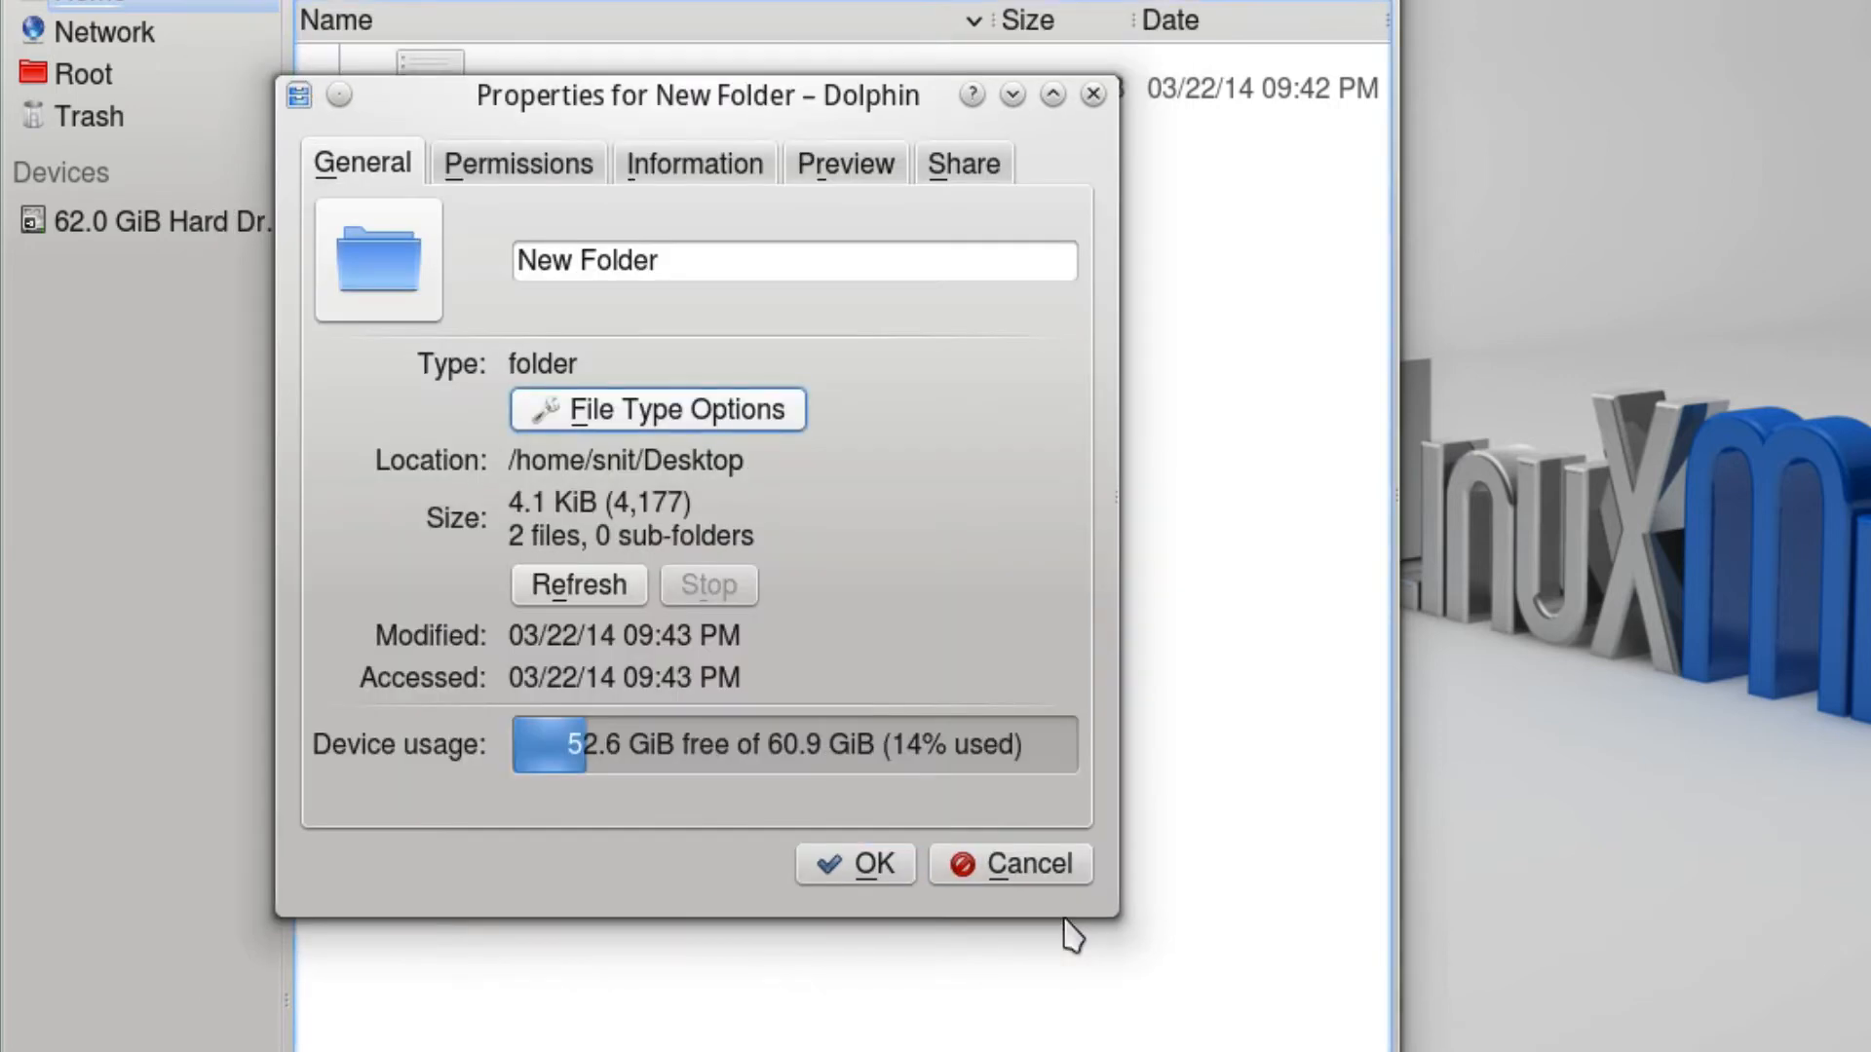
Review the access permissions and ownership in New Folder's properties, widening the dialog to show the full text, and close it.
{"action": "left_click", "coordinate": [553, 187]}
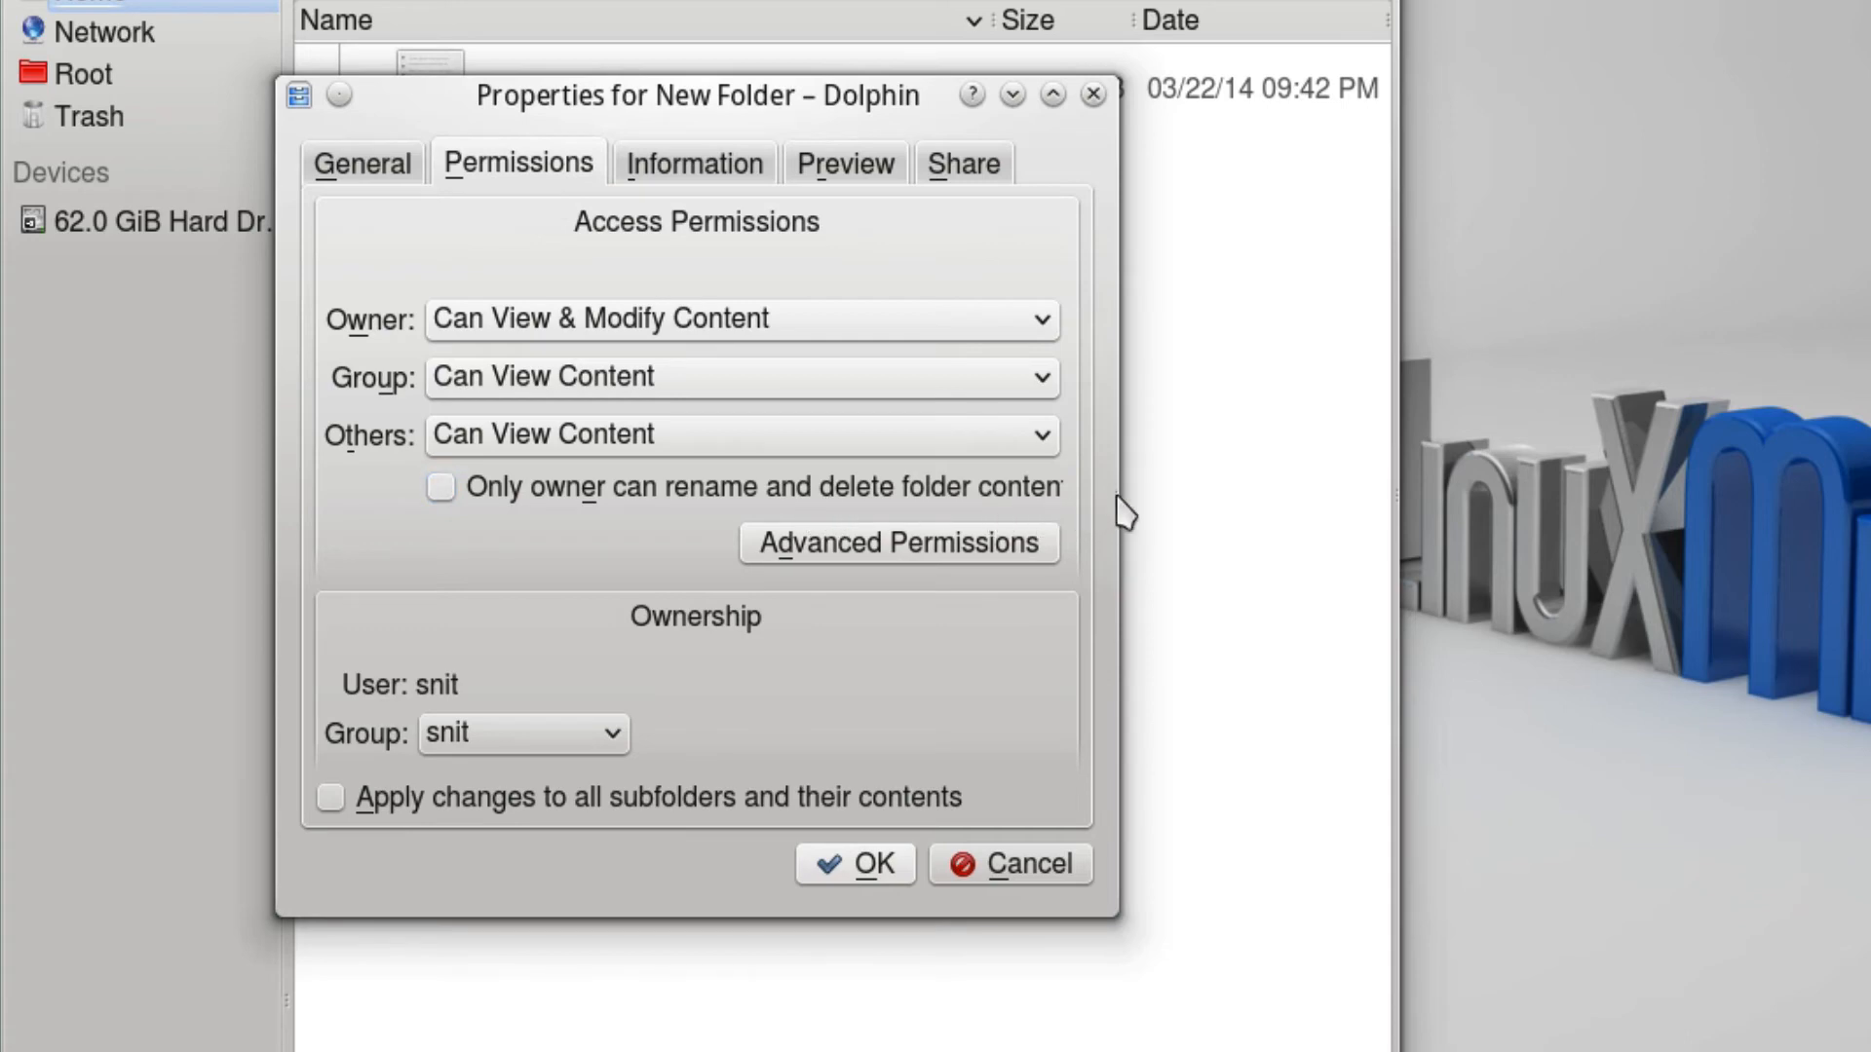
{"action": "left_click_drag", "start_coordinate": [1116, 496], "coordinate": [1179, 499]}
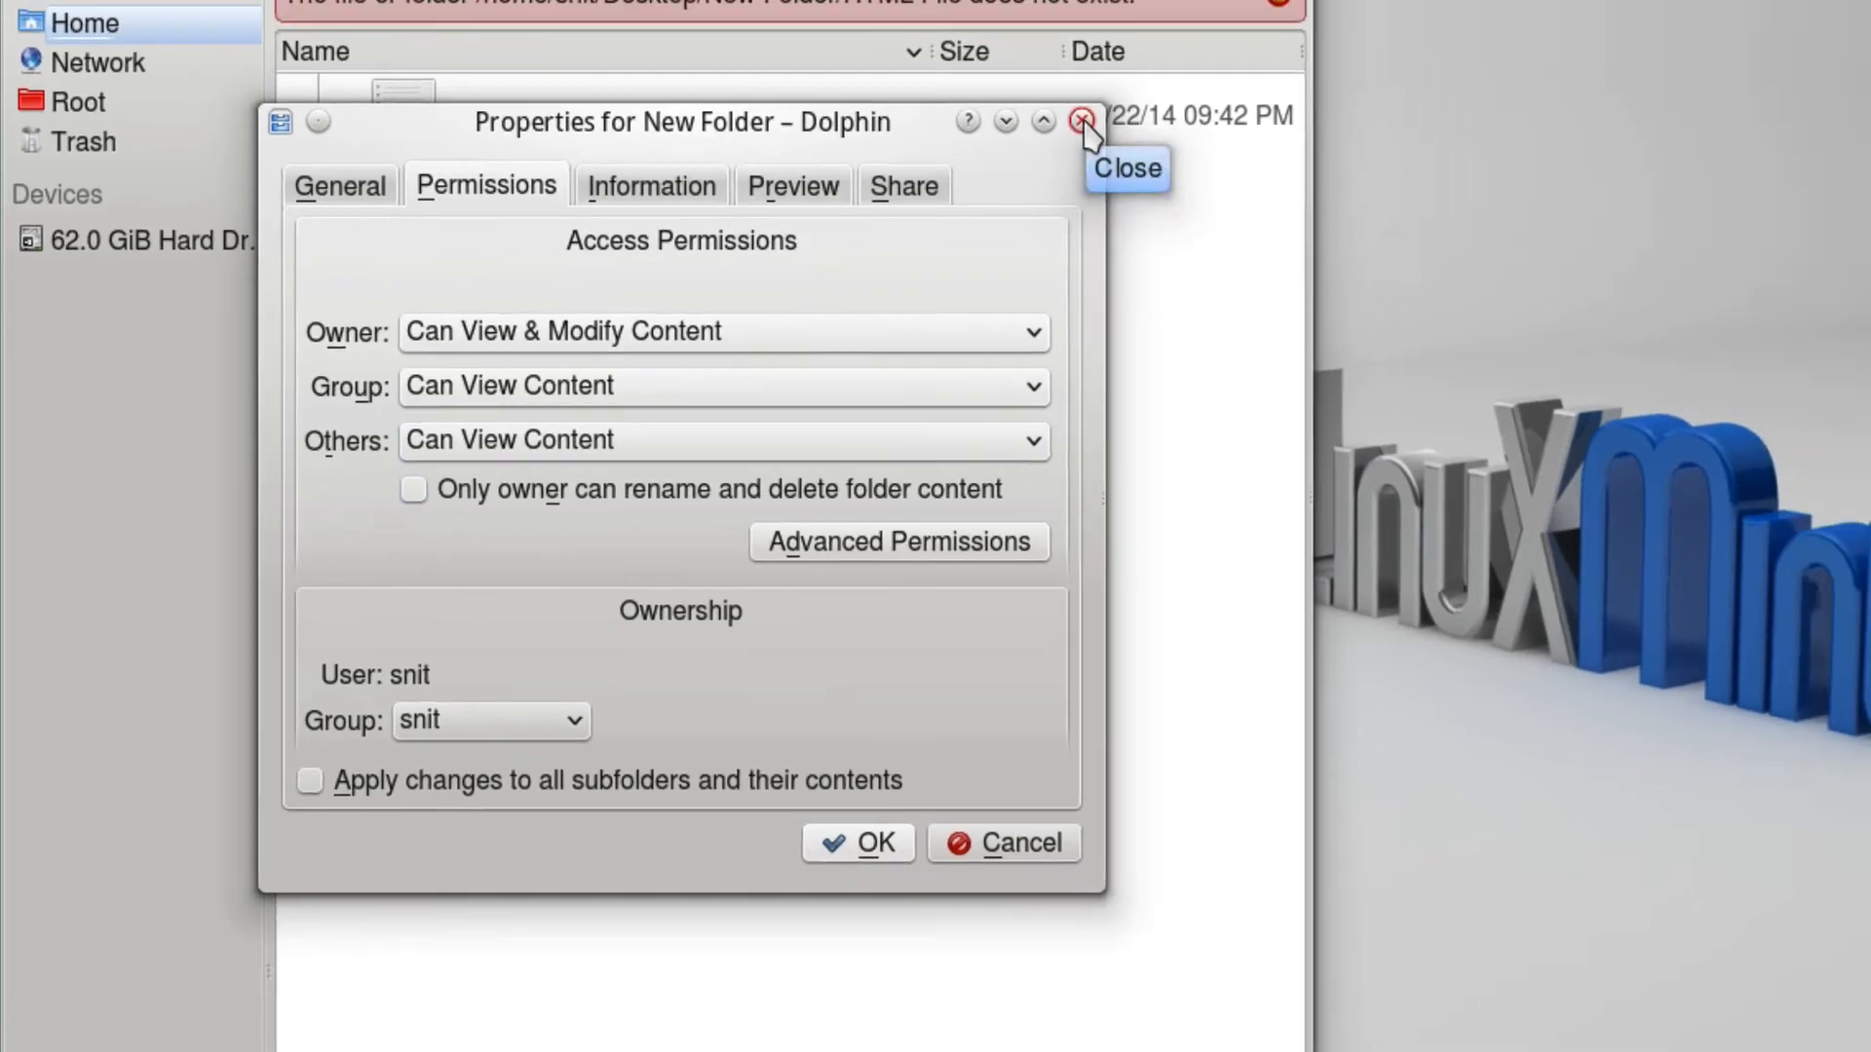
{"action": "left_click", "coordinate": [1153, 94]}
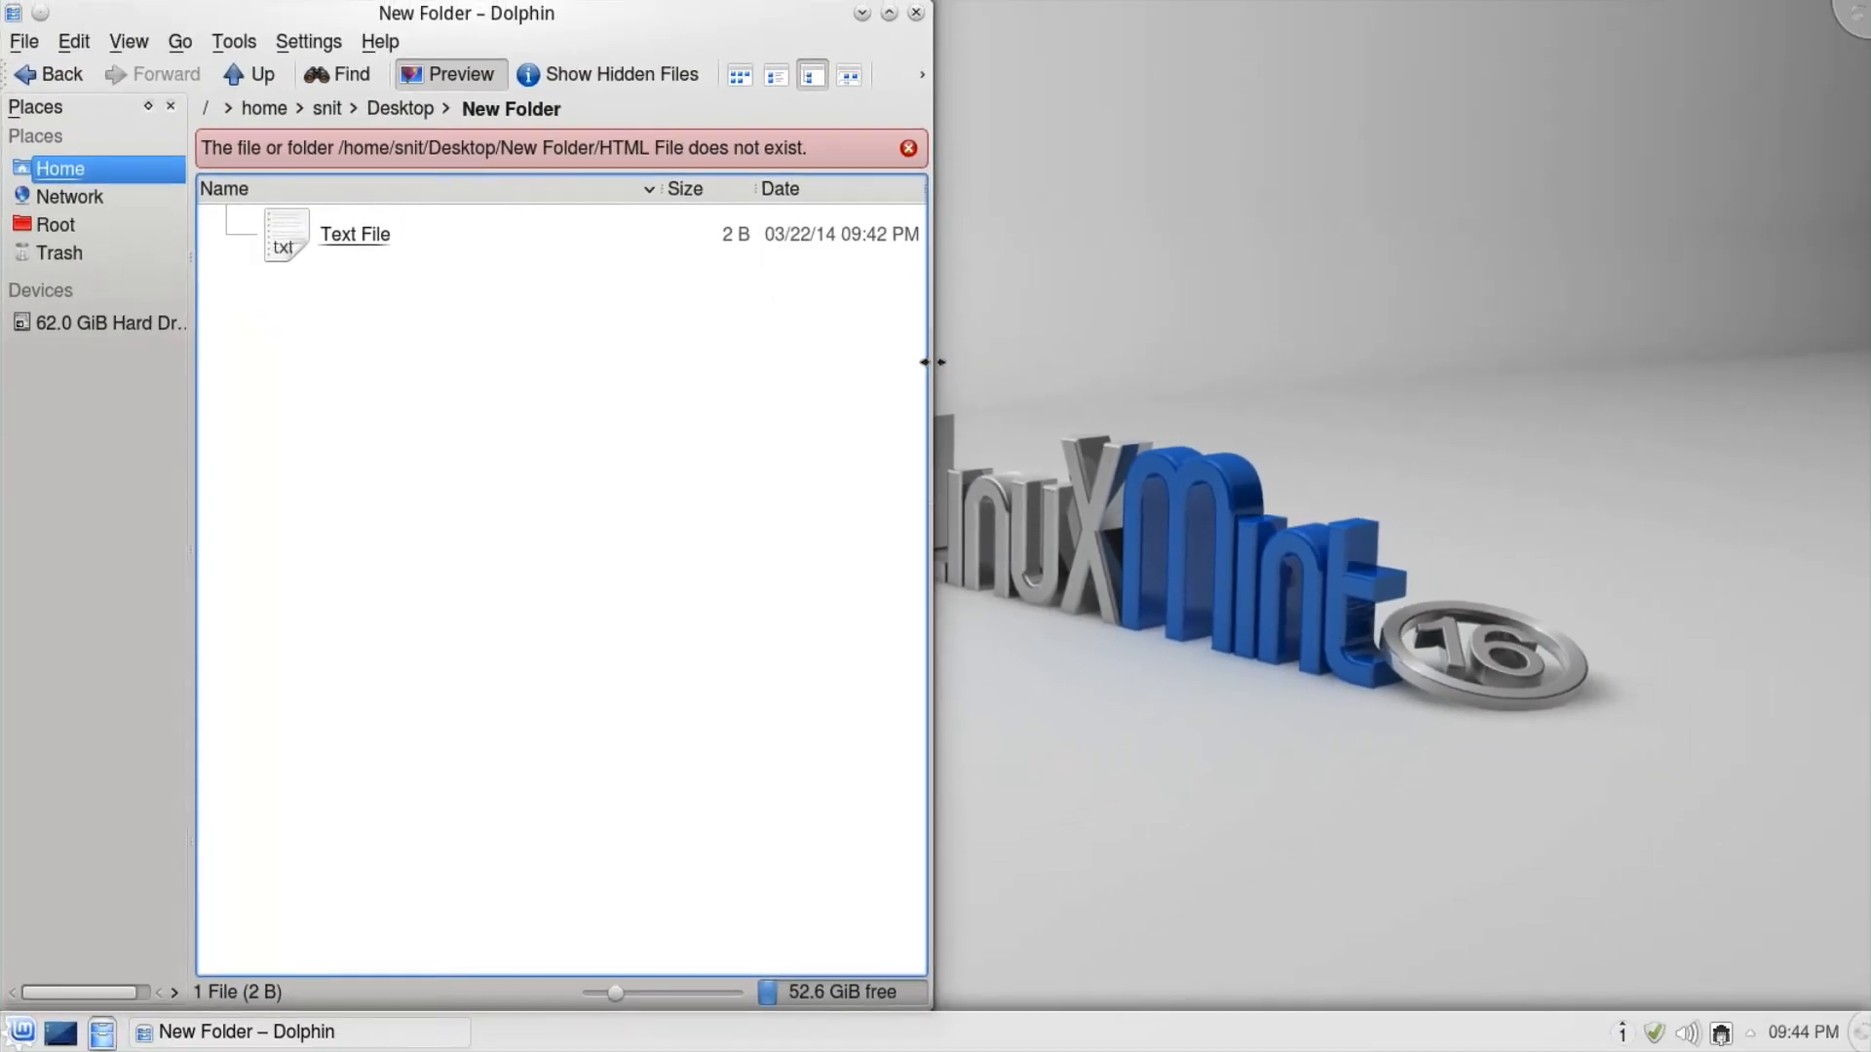
Dismiss the HTML File error message and shrink the New Folder window to a narrow width.
{"action": "left_click_drag", "start_coordinate": [933, 362], "coordinate": [598, 357]}
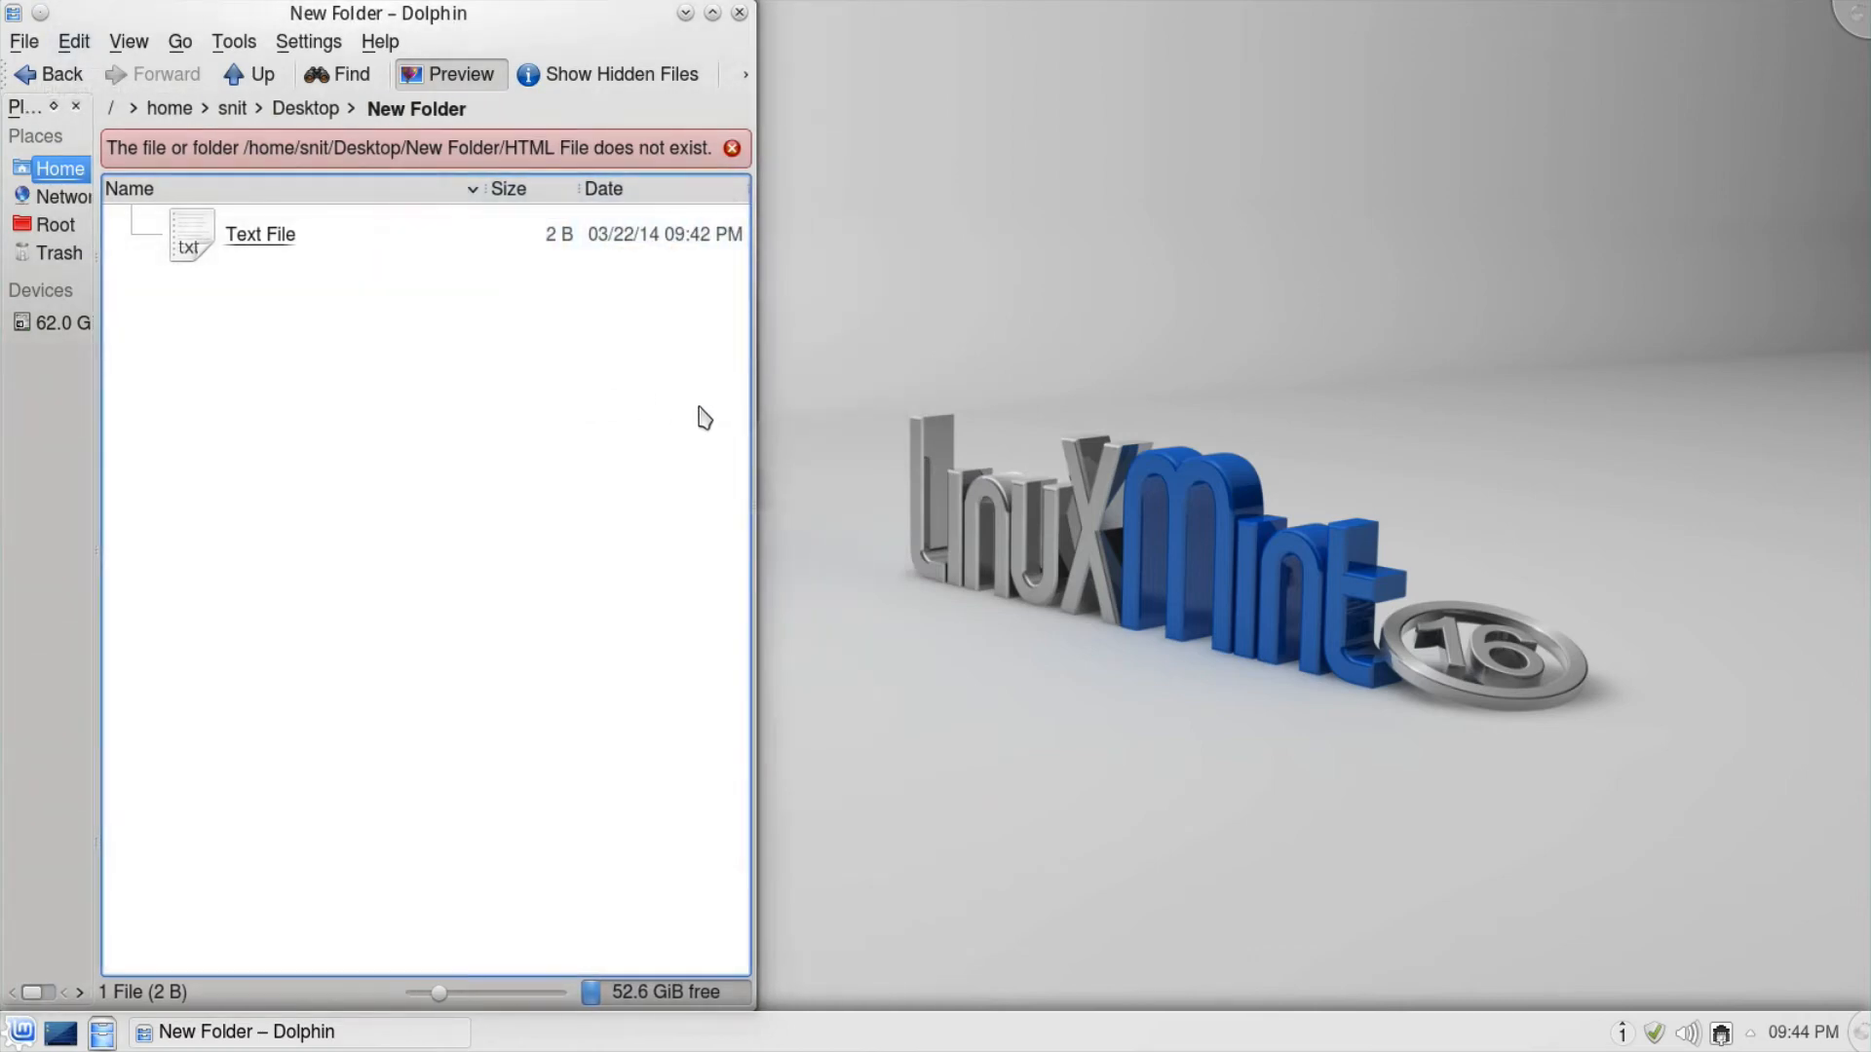
{"action": "left_click_drag", "start_coordinate": [735, 413], "coordinate": [591, 418]}
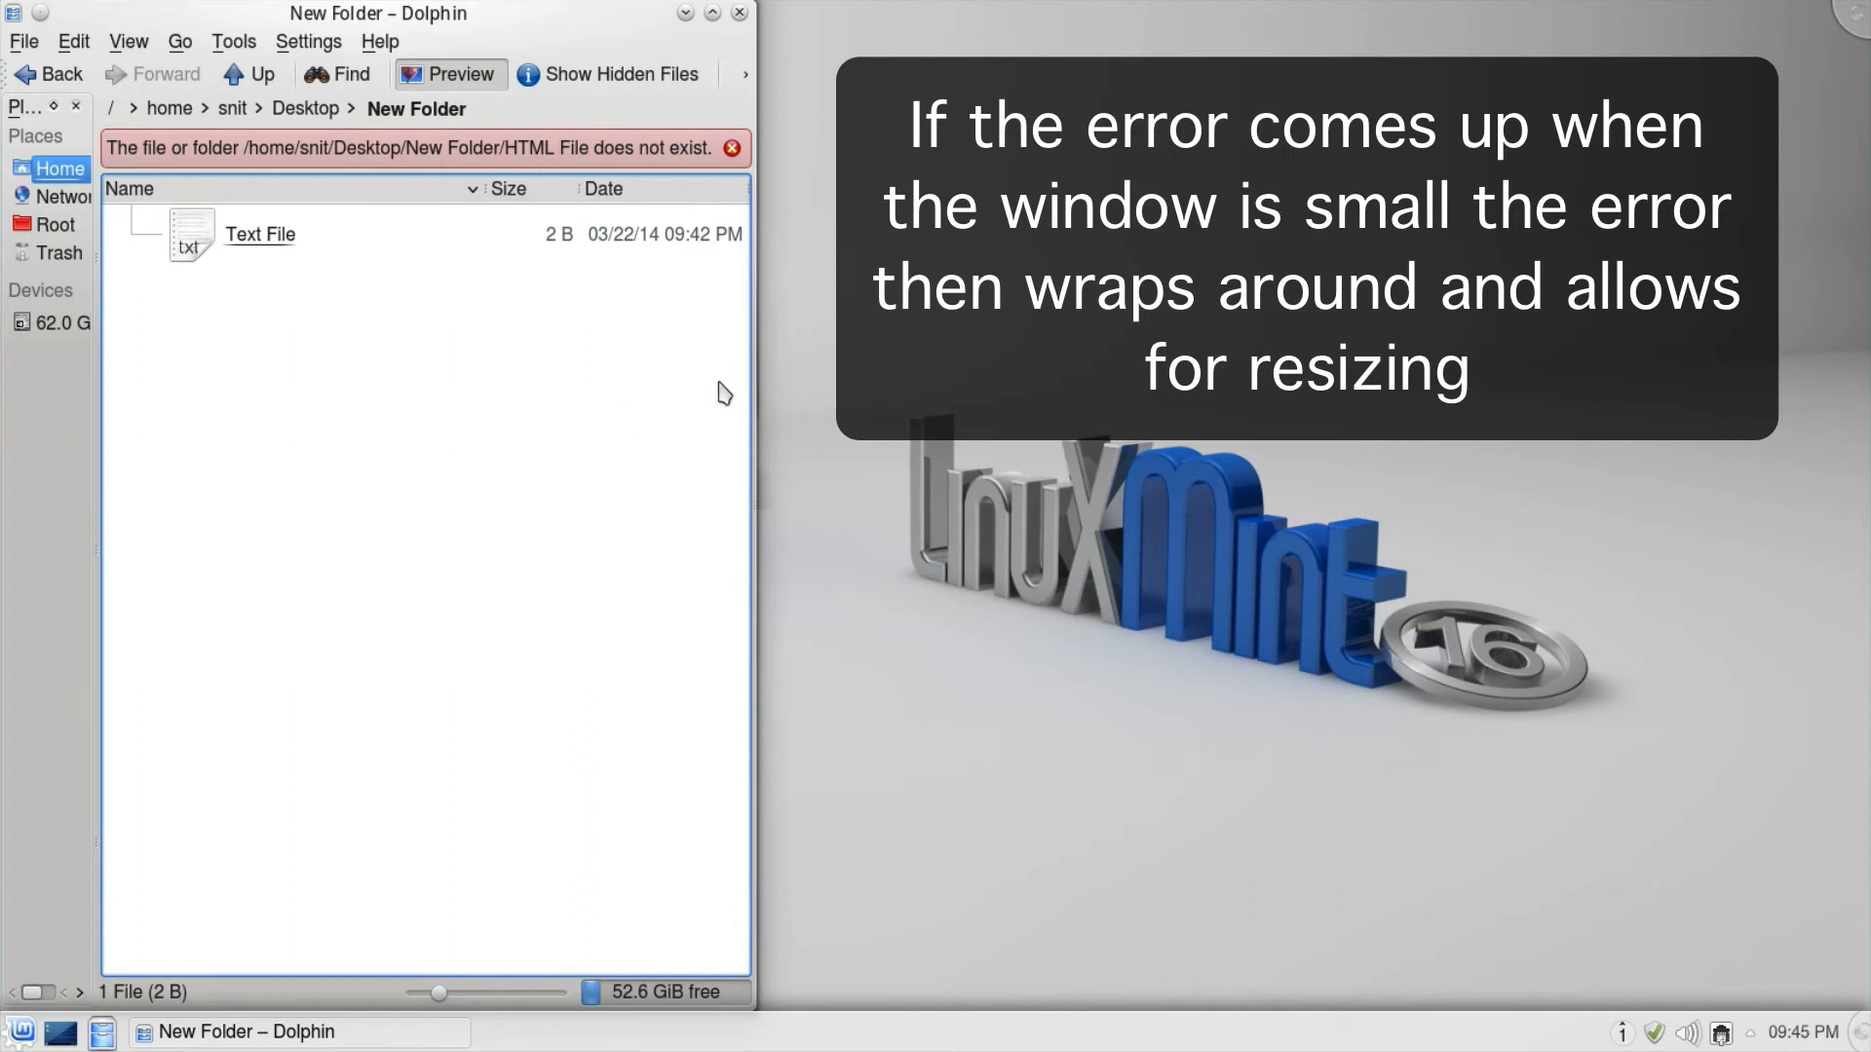
{"action": "left_click", "coordinate": [732, 148]}
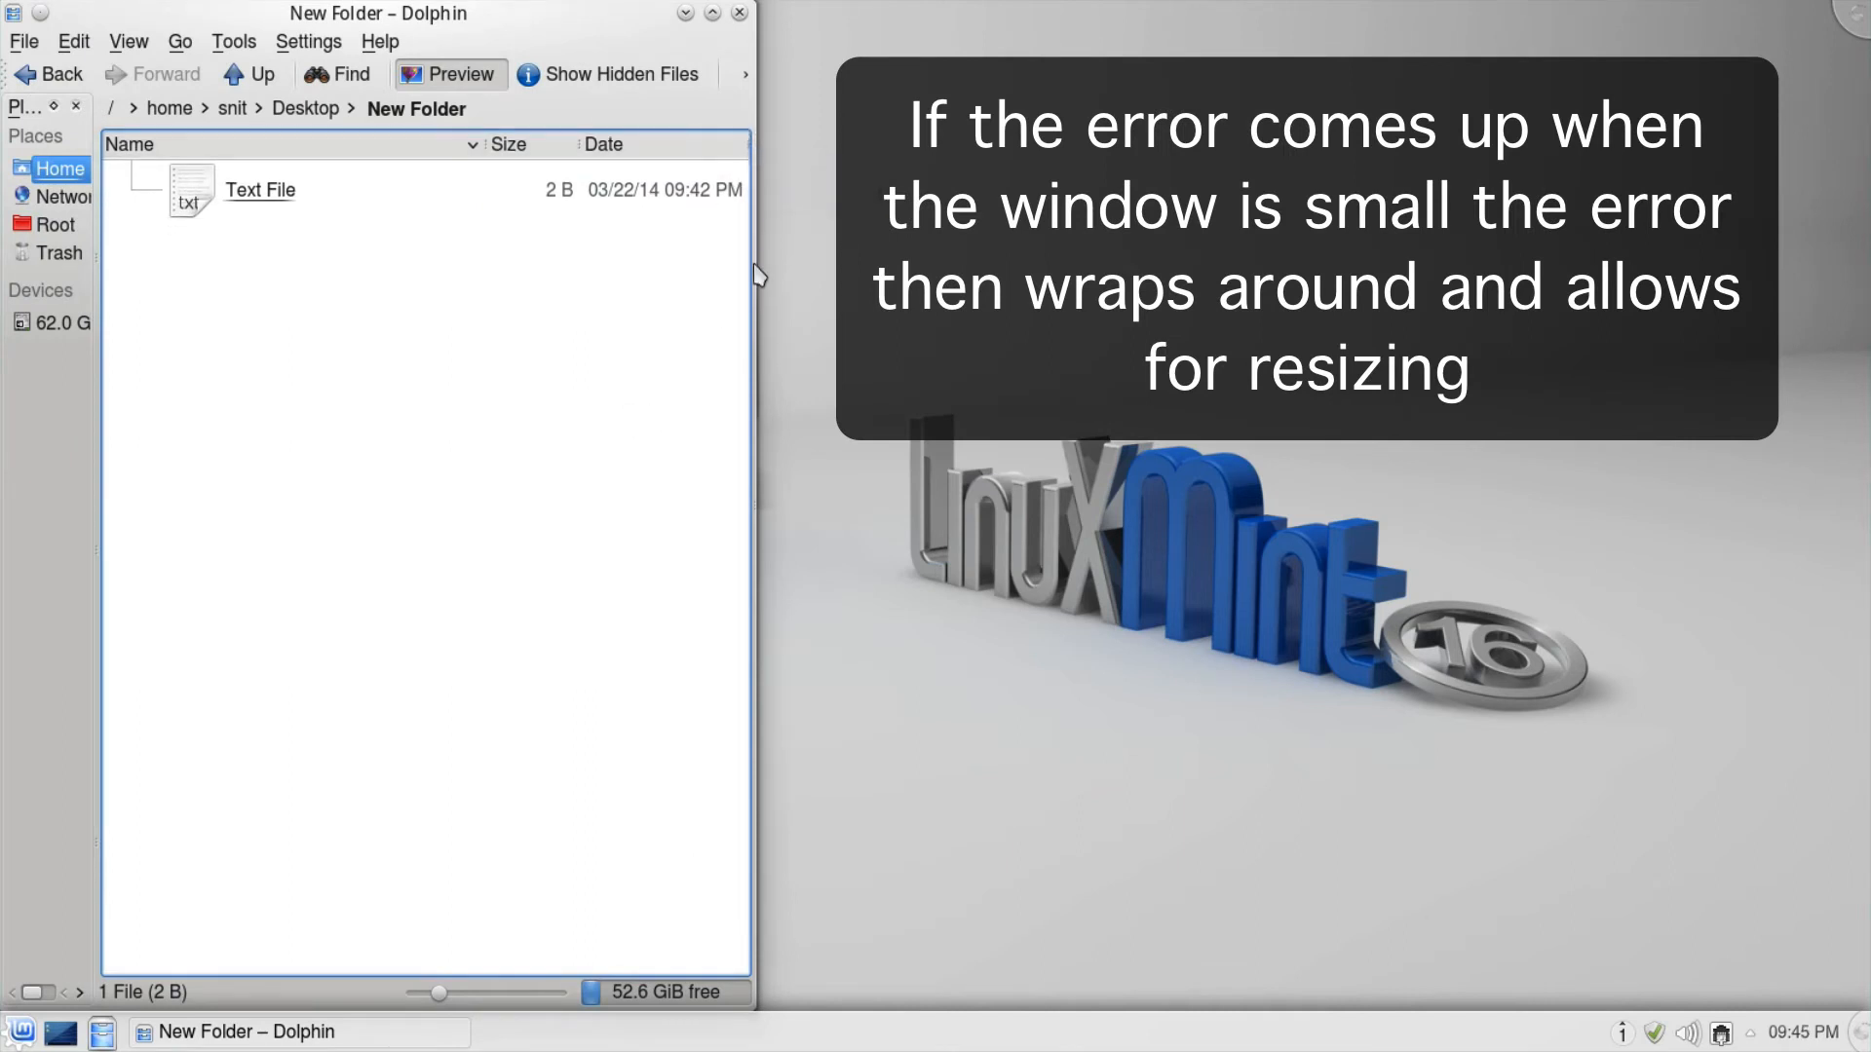
{"action": "left_click_drag", "start_coordinate": [756, 266], "coordinate": [235, 272]}
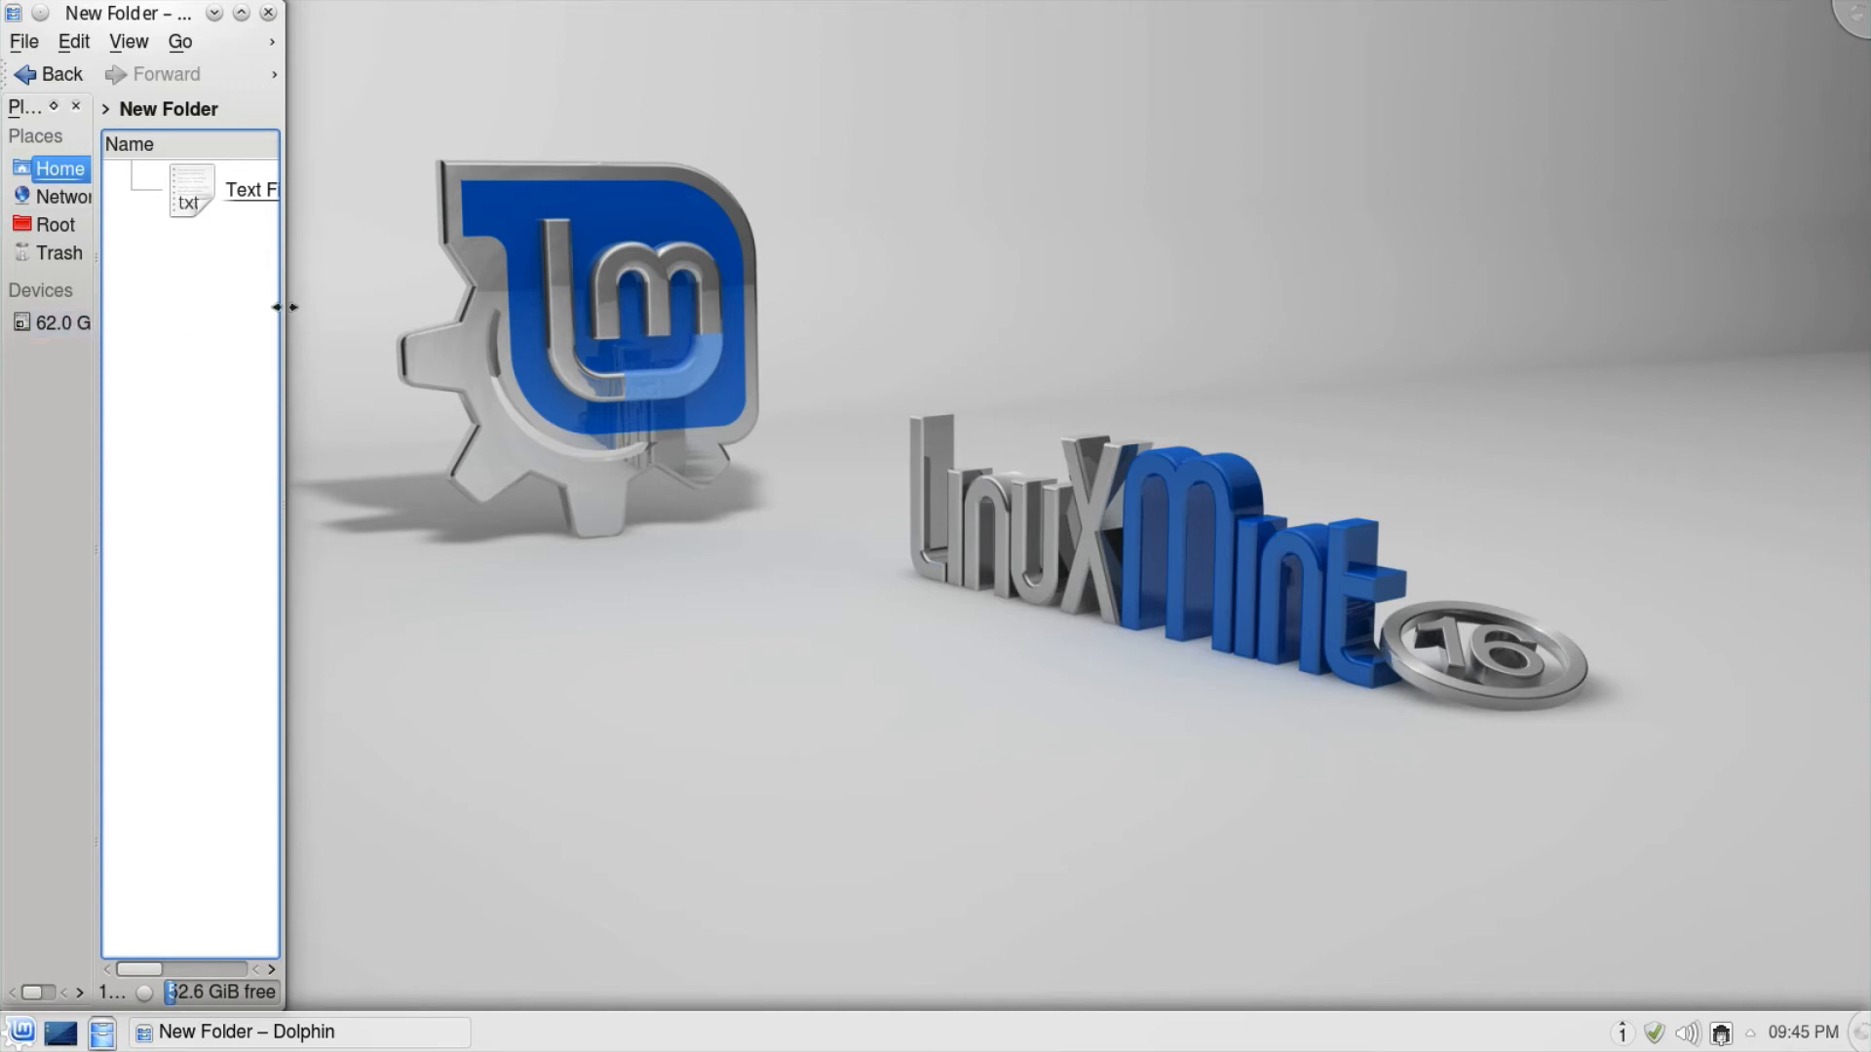
Widen the New Folder window again and try out a wider Places panel.
{"action": "left_click_drag", "start_coordinate": [283, 307], "coordinate": [942, 359]}
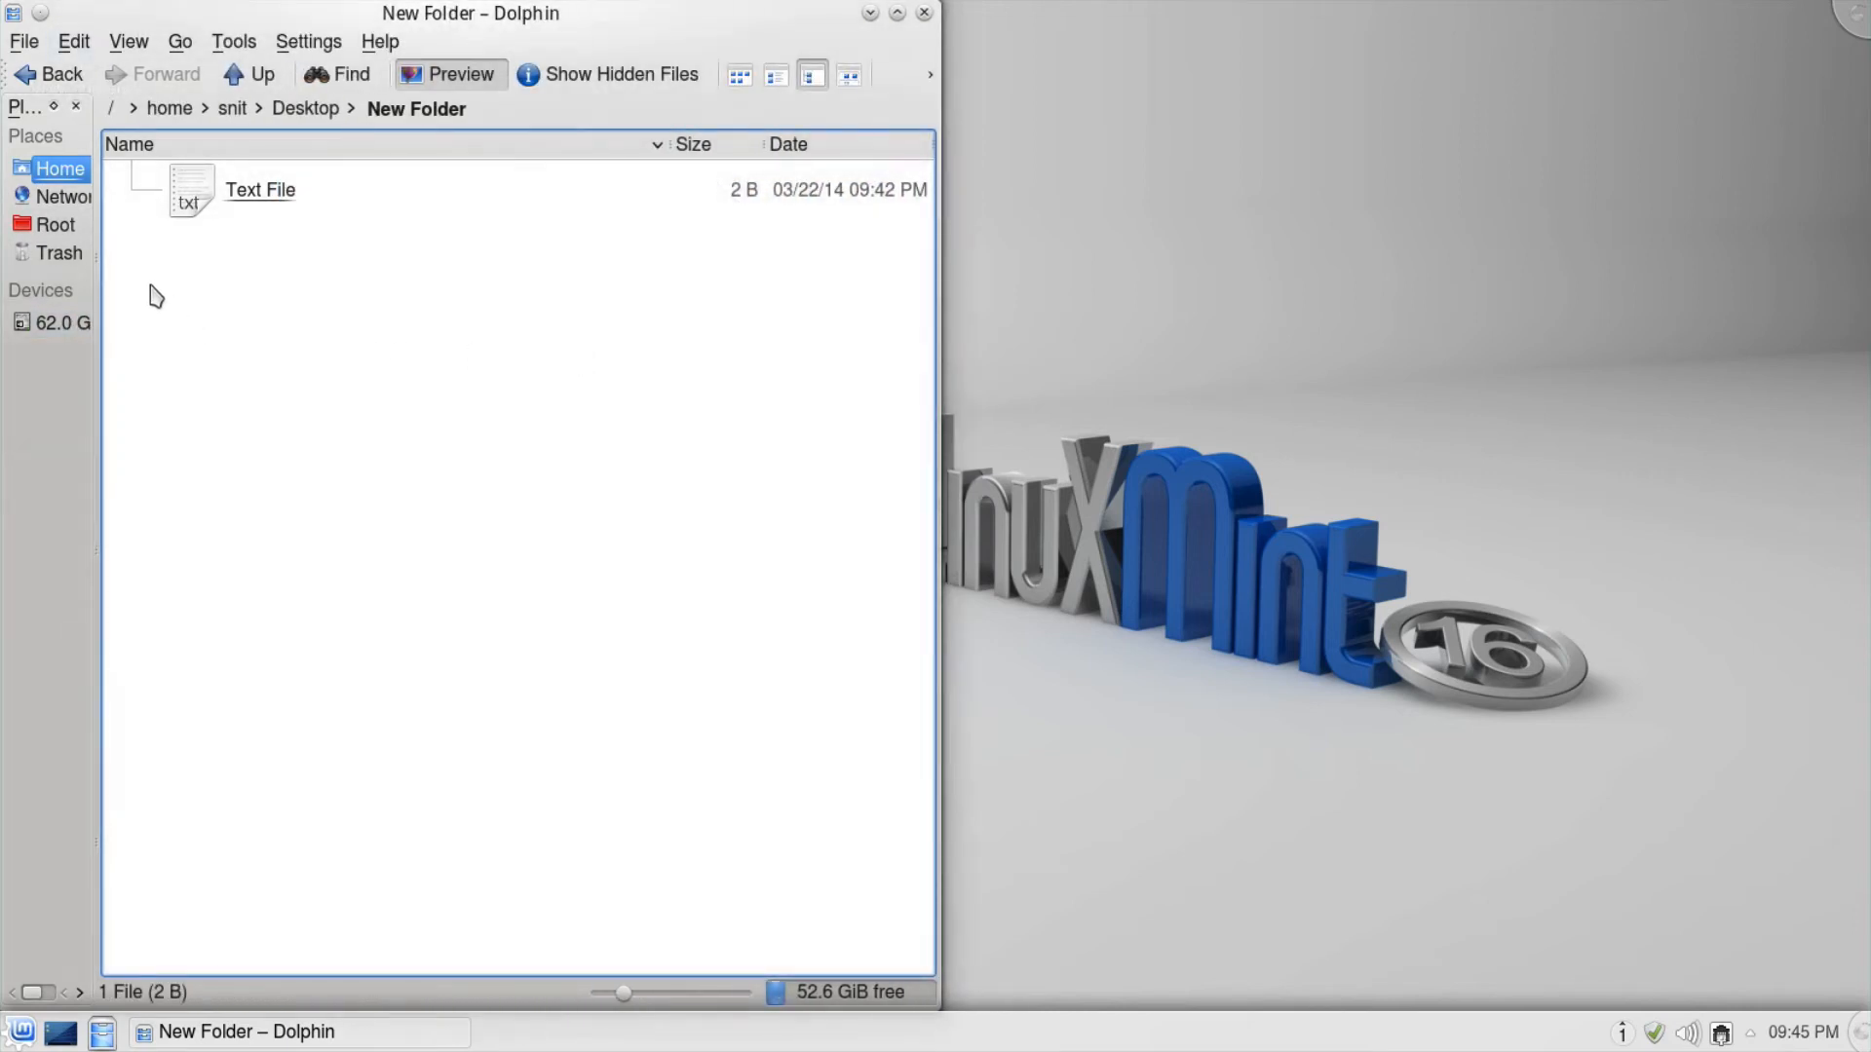
{"action": "left_click_drag", "start_coordinate": [101, 271], "coordinate": [364, 280]}
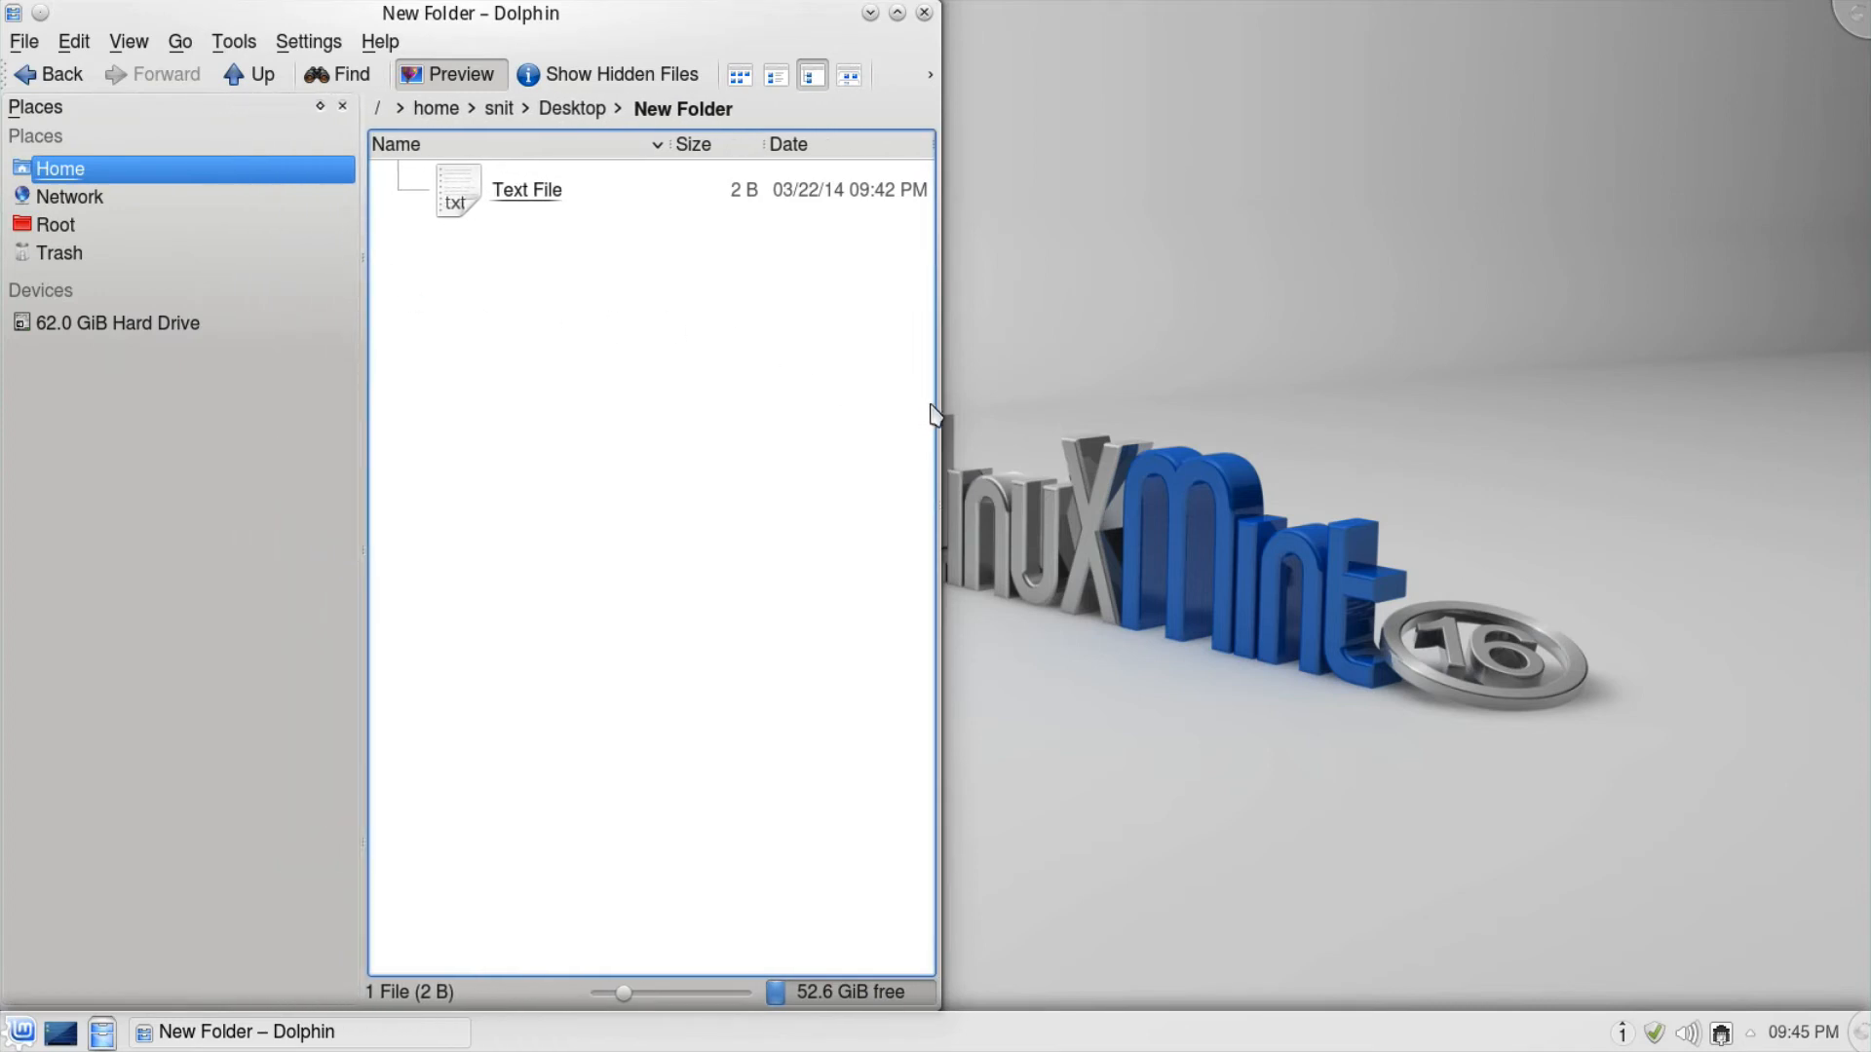
{"action": "left_click_drag", "start_coordinate": [938, 403], "coordinate": [1043, 404]}
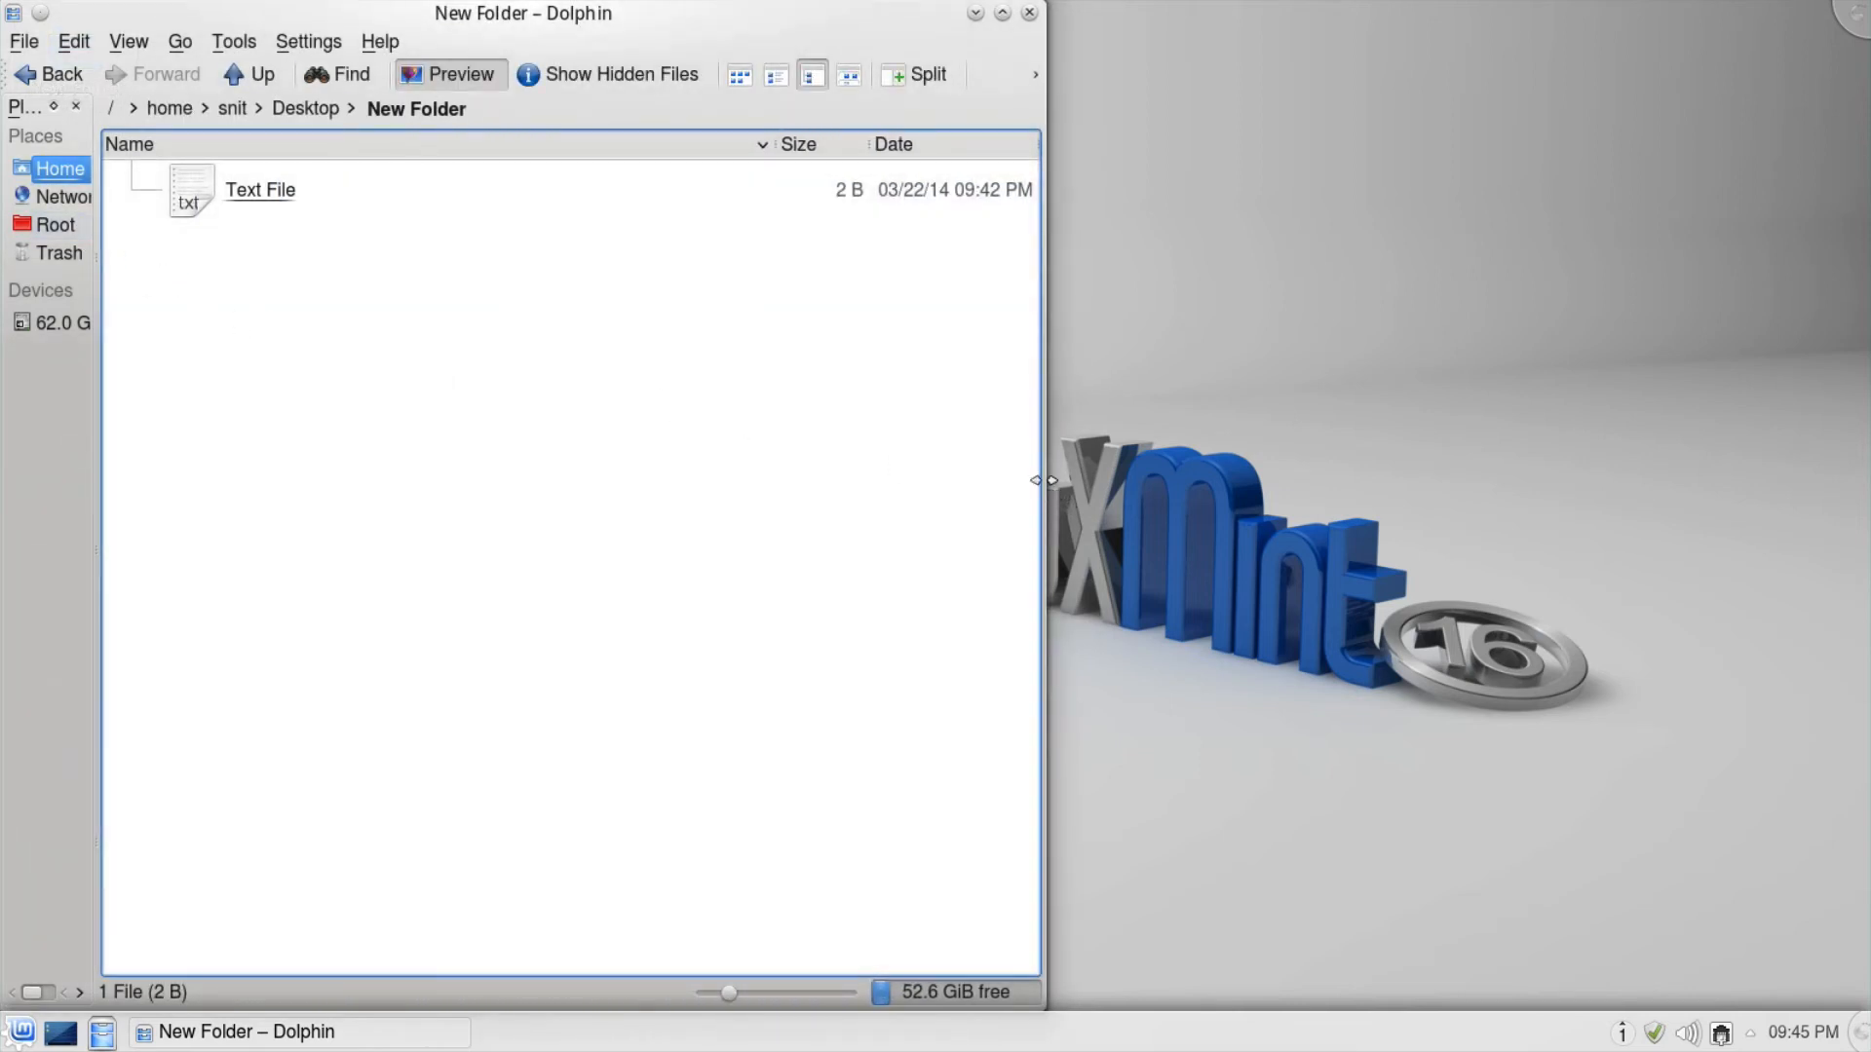
Narrow the New Folder window, examine the hidden toolbar and menu entries, and close the window.
{"action": "left_click_drag", "start_coordinate": [1042, 481], "coordinate": [271, 474]}
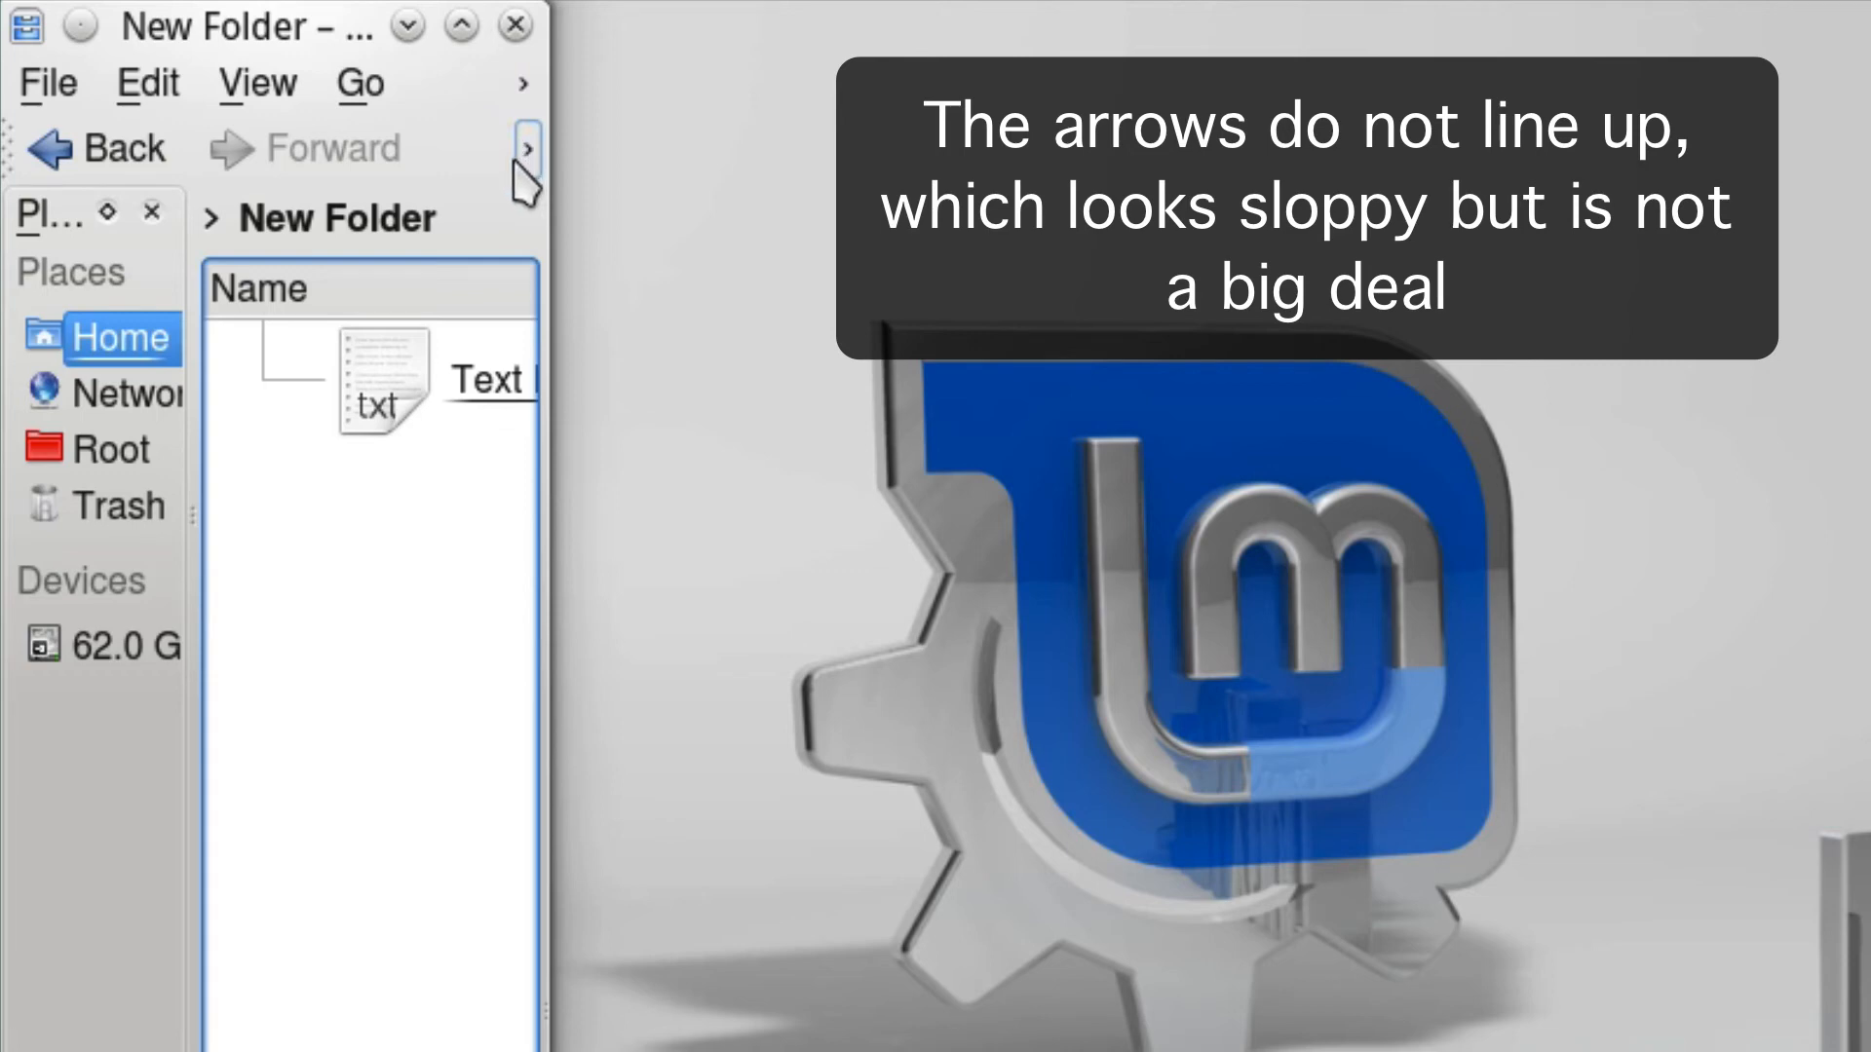
{"action": "left_click", "coordinate": [527, 148]}
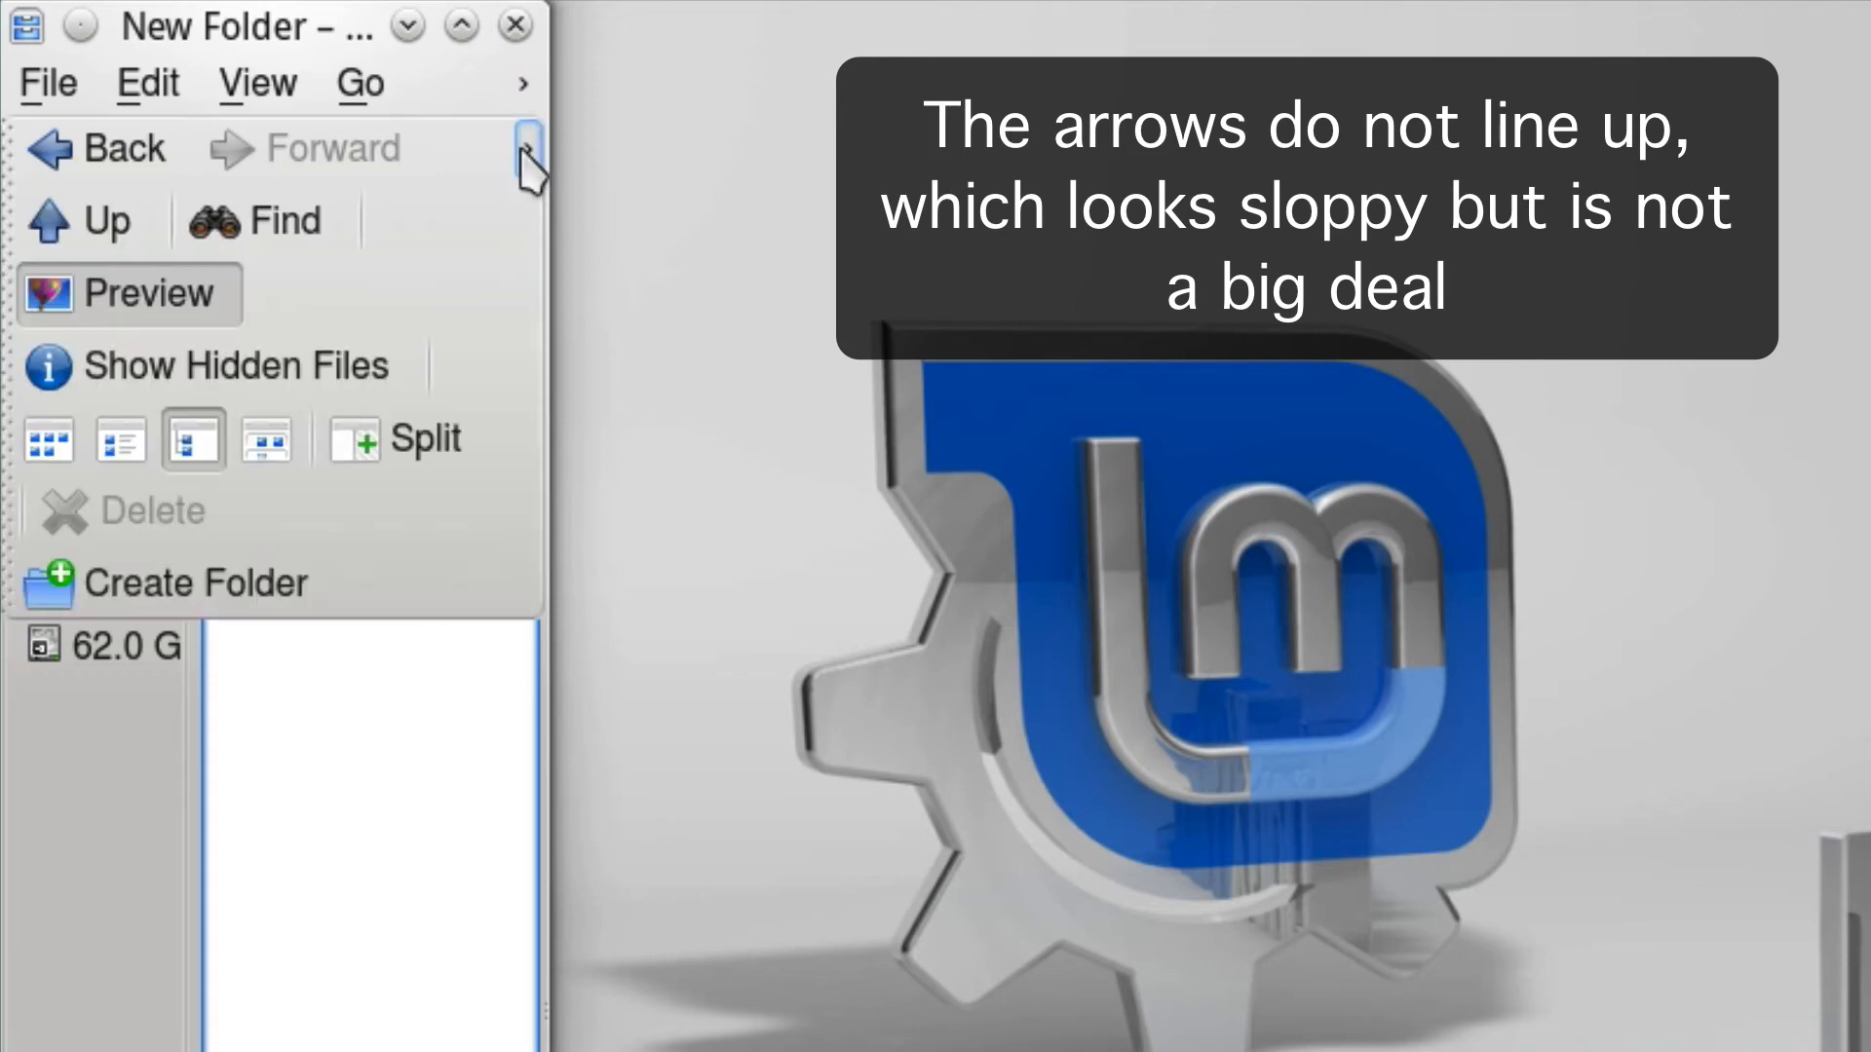
{"action": "left_click", "coordinate": [352, 395]}
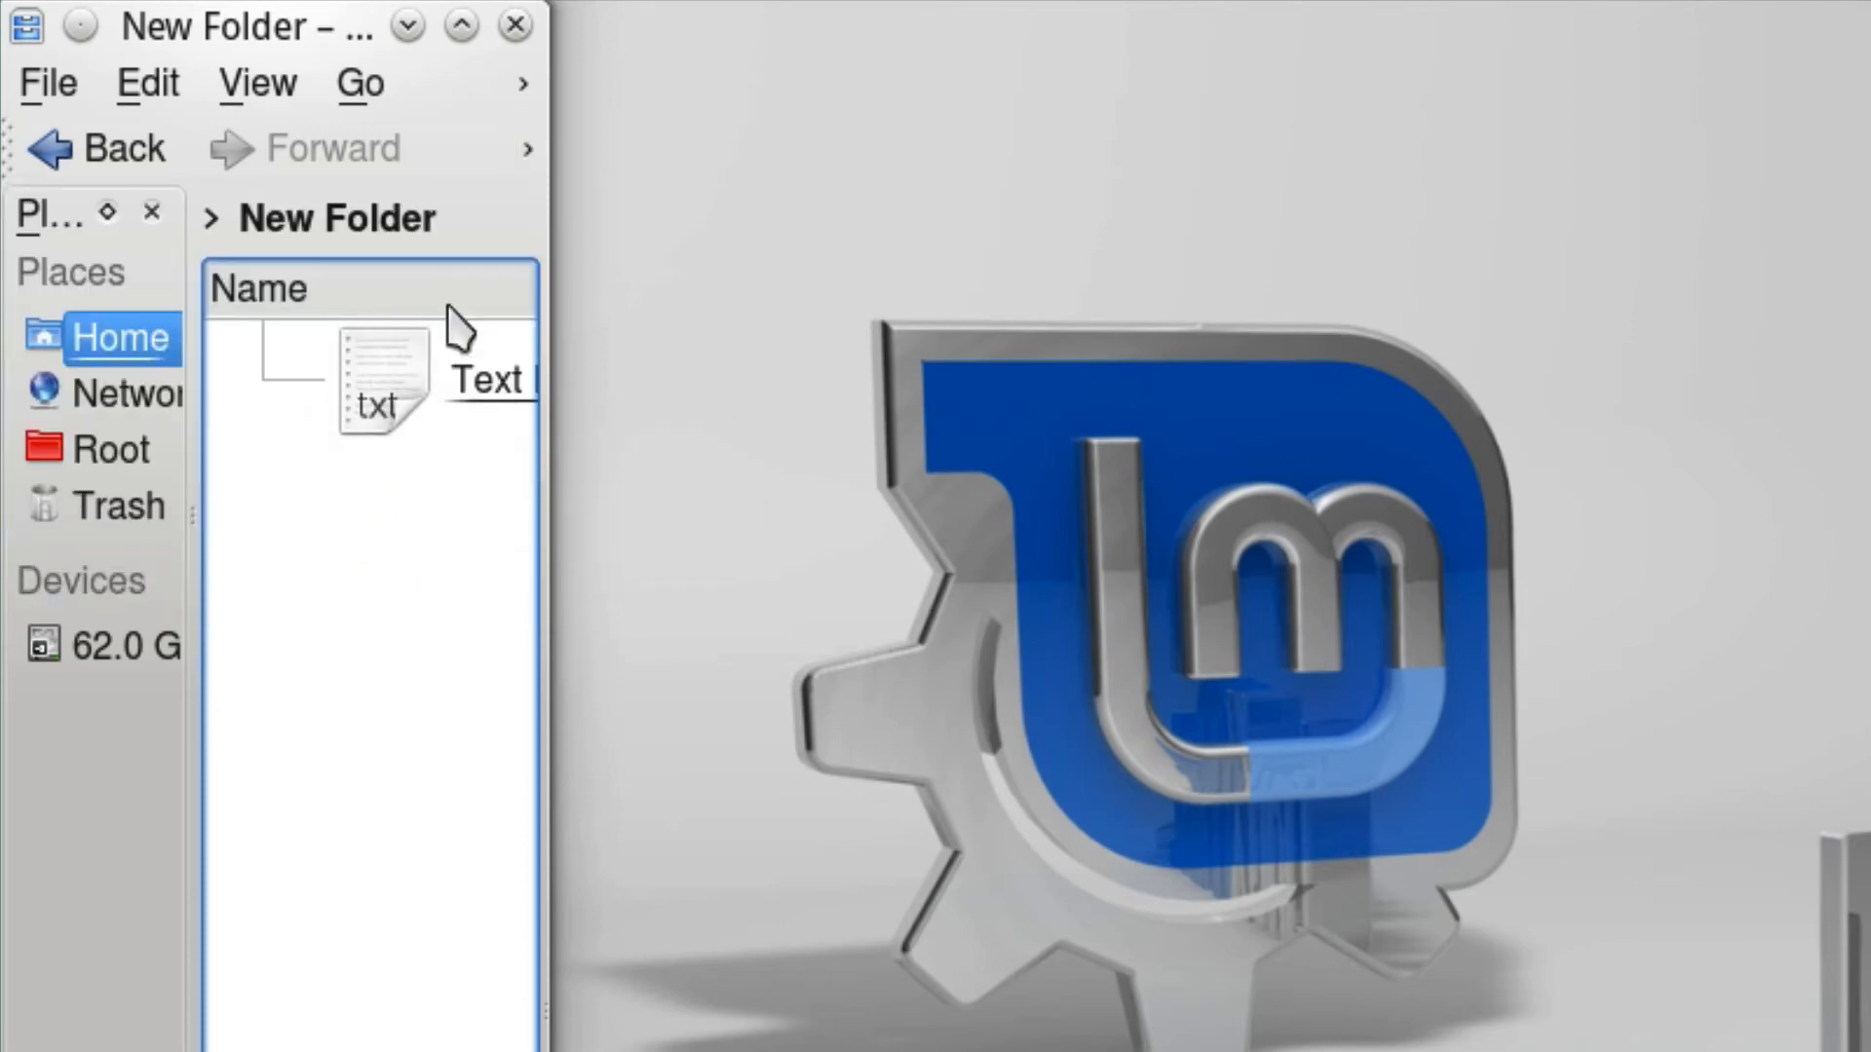
{"action": "left_click", "coordinate": [523, 86]}
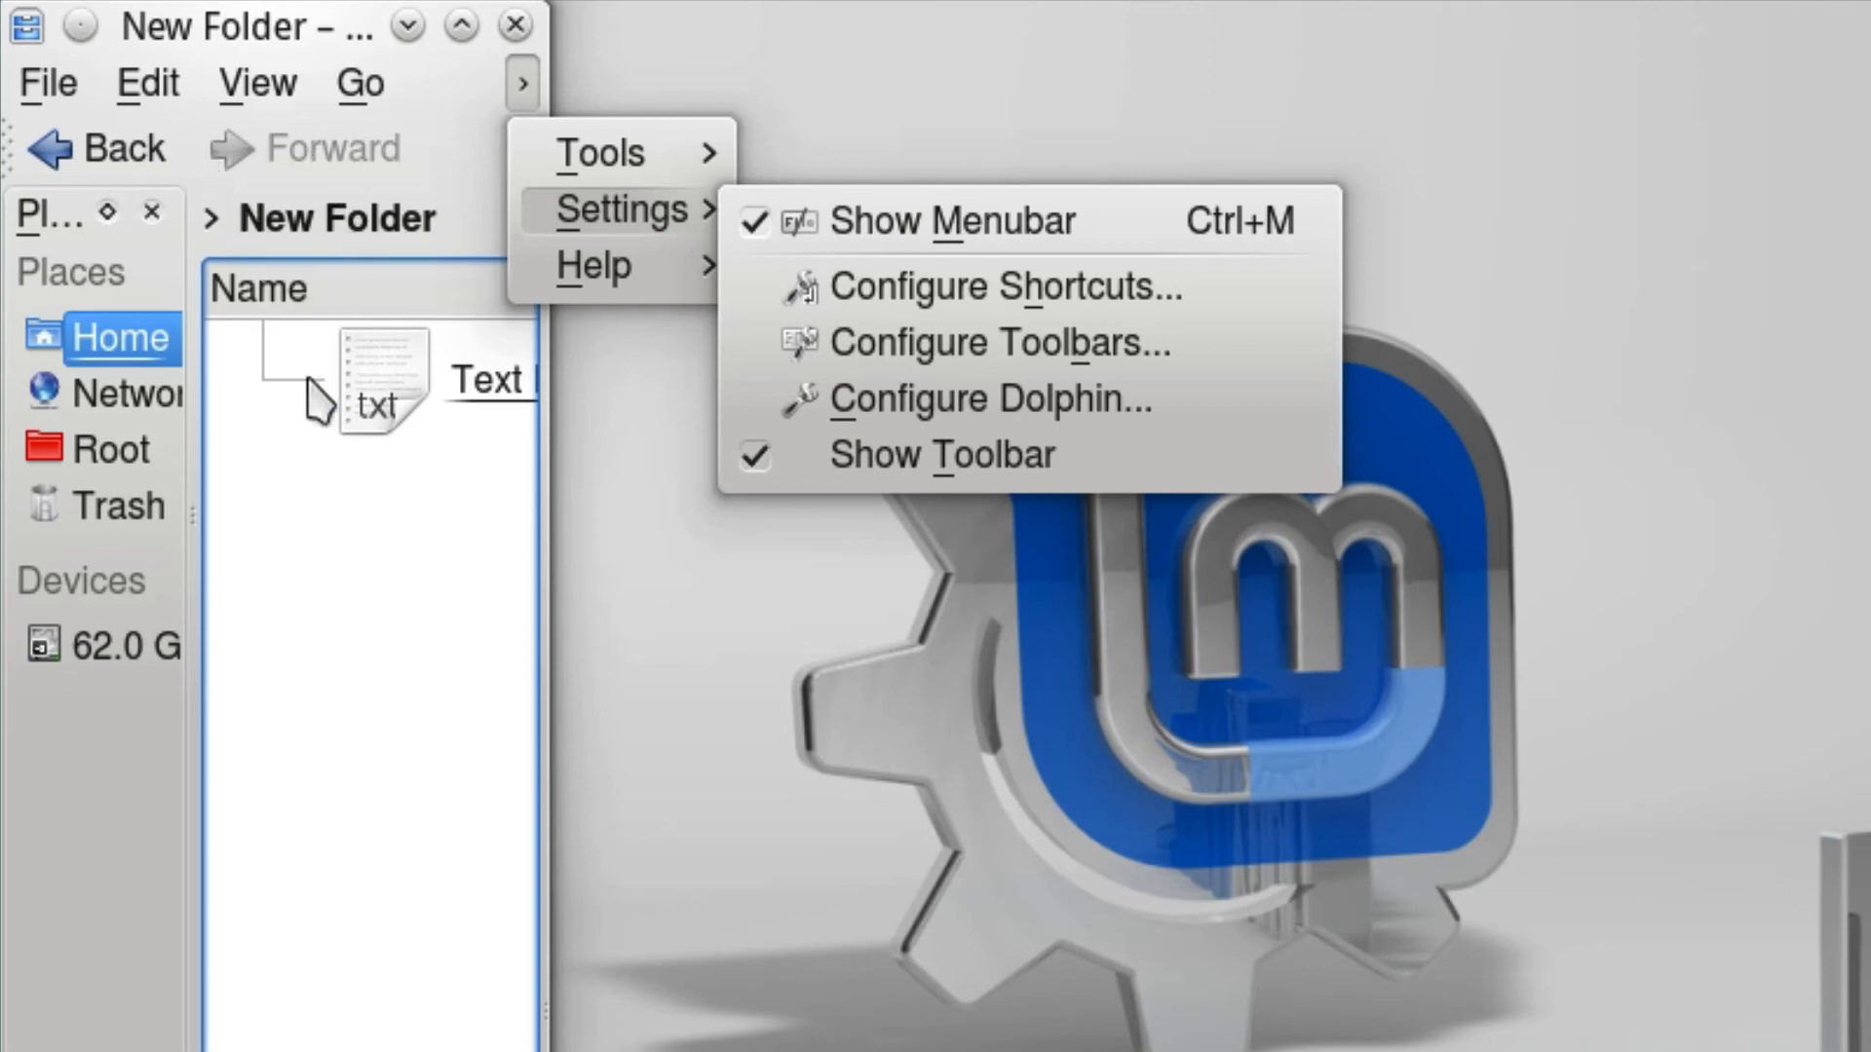
{"action": "left_click", "coordinate": [273, 637]}
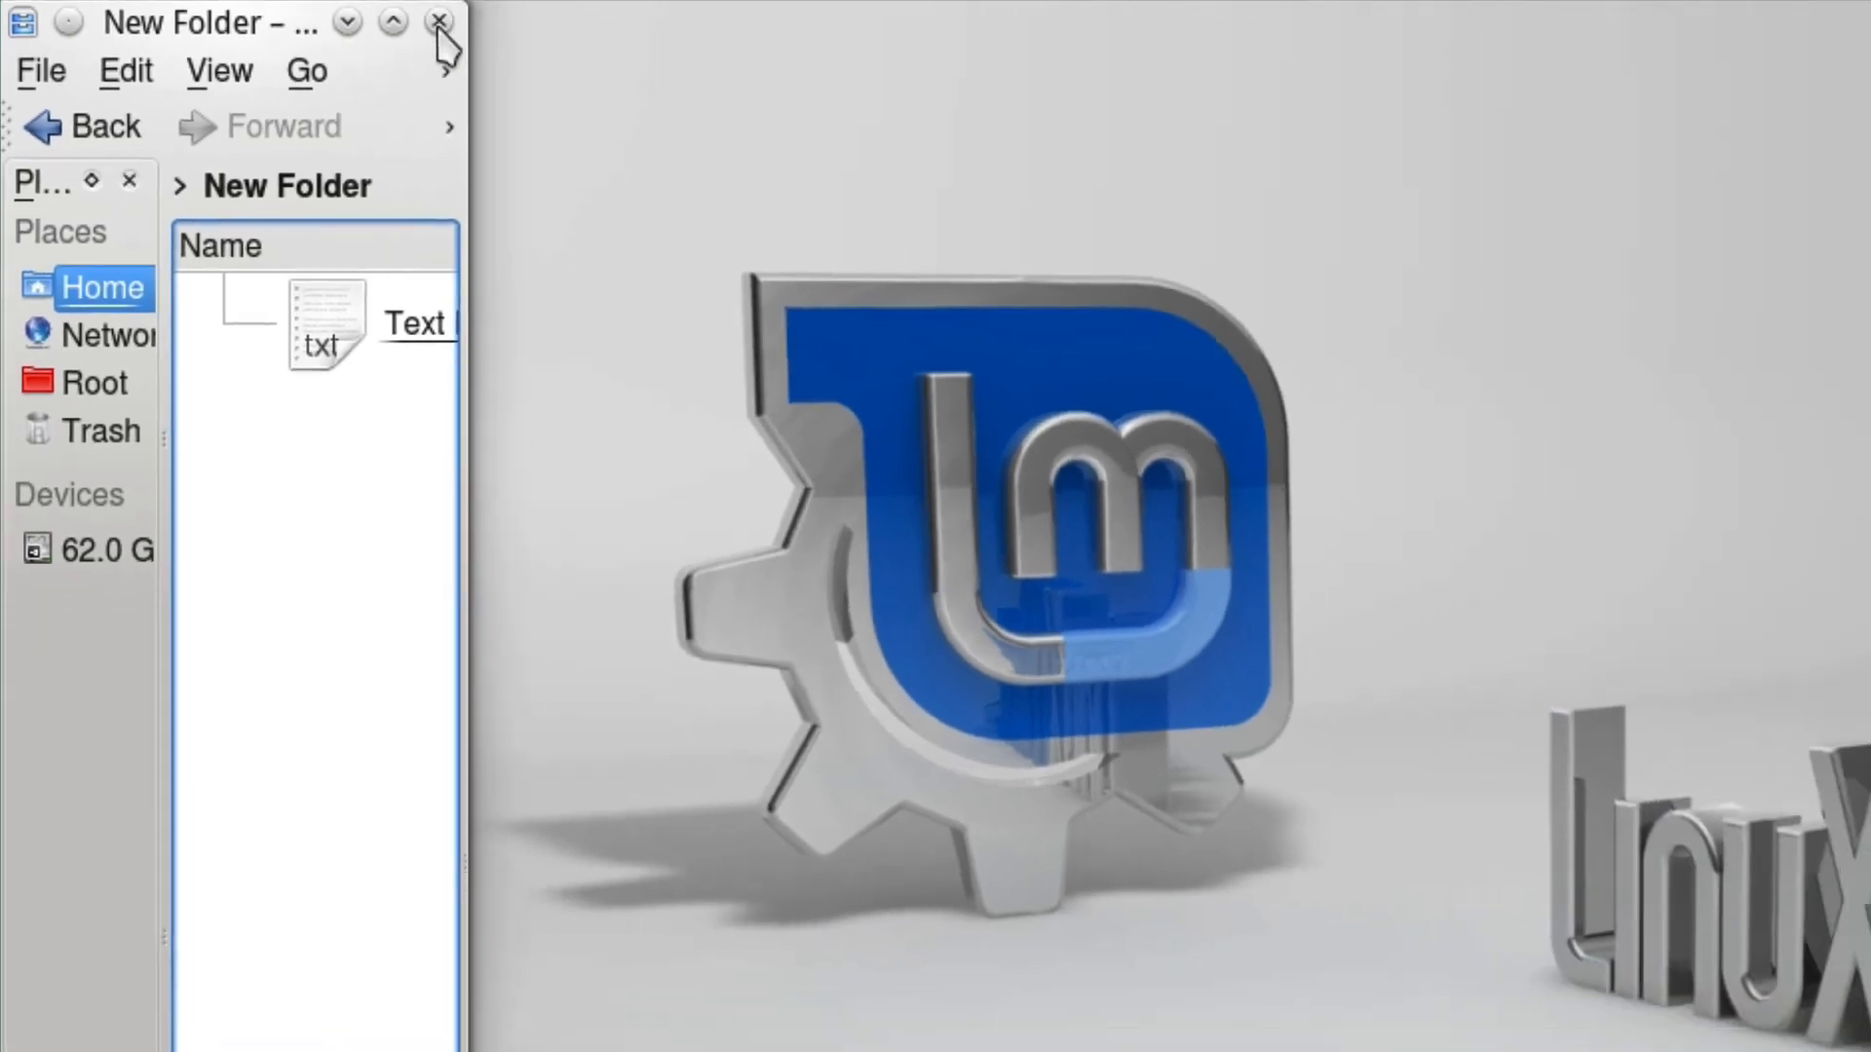
{"action": "left_click", "coordinate": [514, 24]}
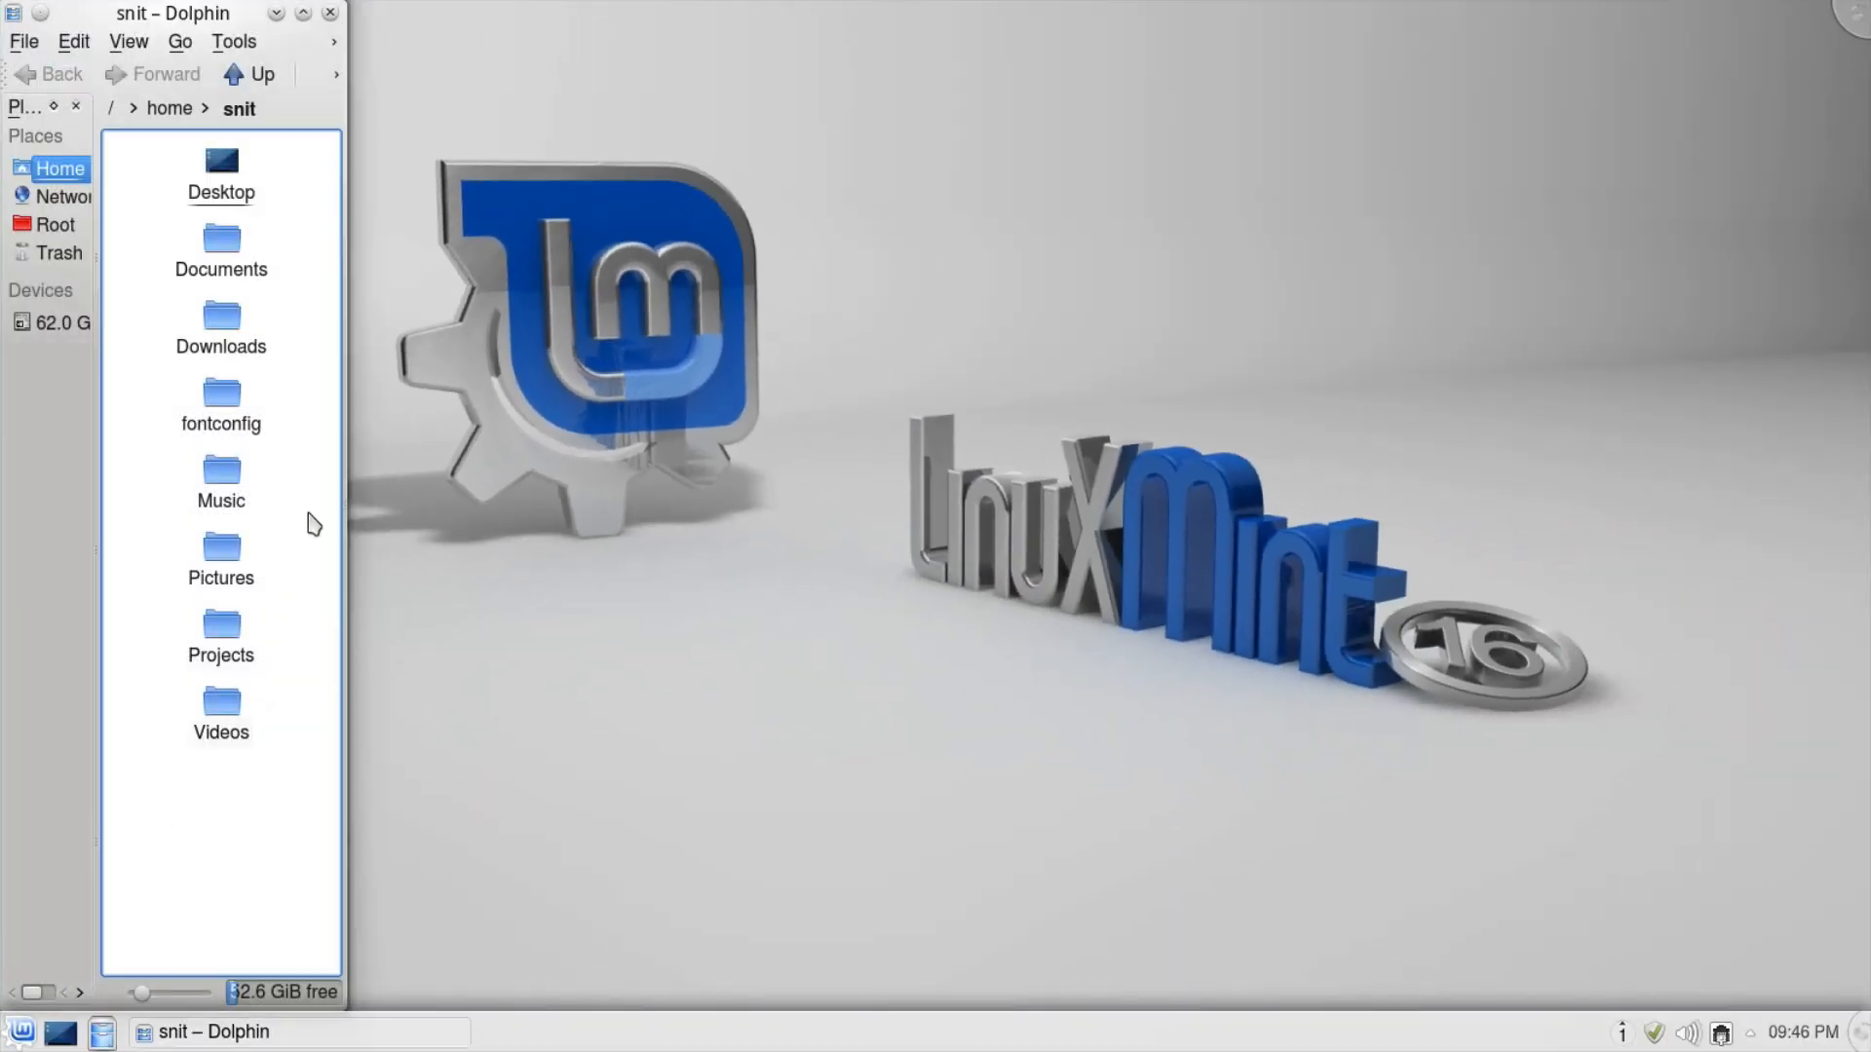
Widen the home folder window and its Places panel, and move the window away from the screen edge.
{"action": "left_click_drag", "start_coordinate": [343, 431], "coordinate": [967, 435]}
{"action": "left_click_drag", "start_coordinate": [95, 419], "coordinate": [263, 419]}
{"action": "left_click_drag", "start_coordinate": [563, 23], "coordinate": [828, 29]}
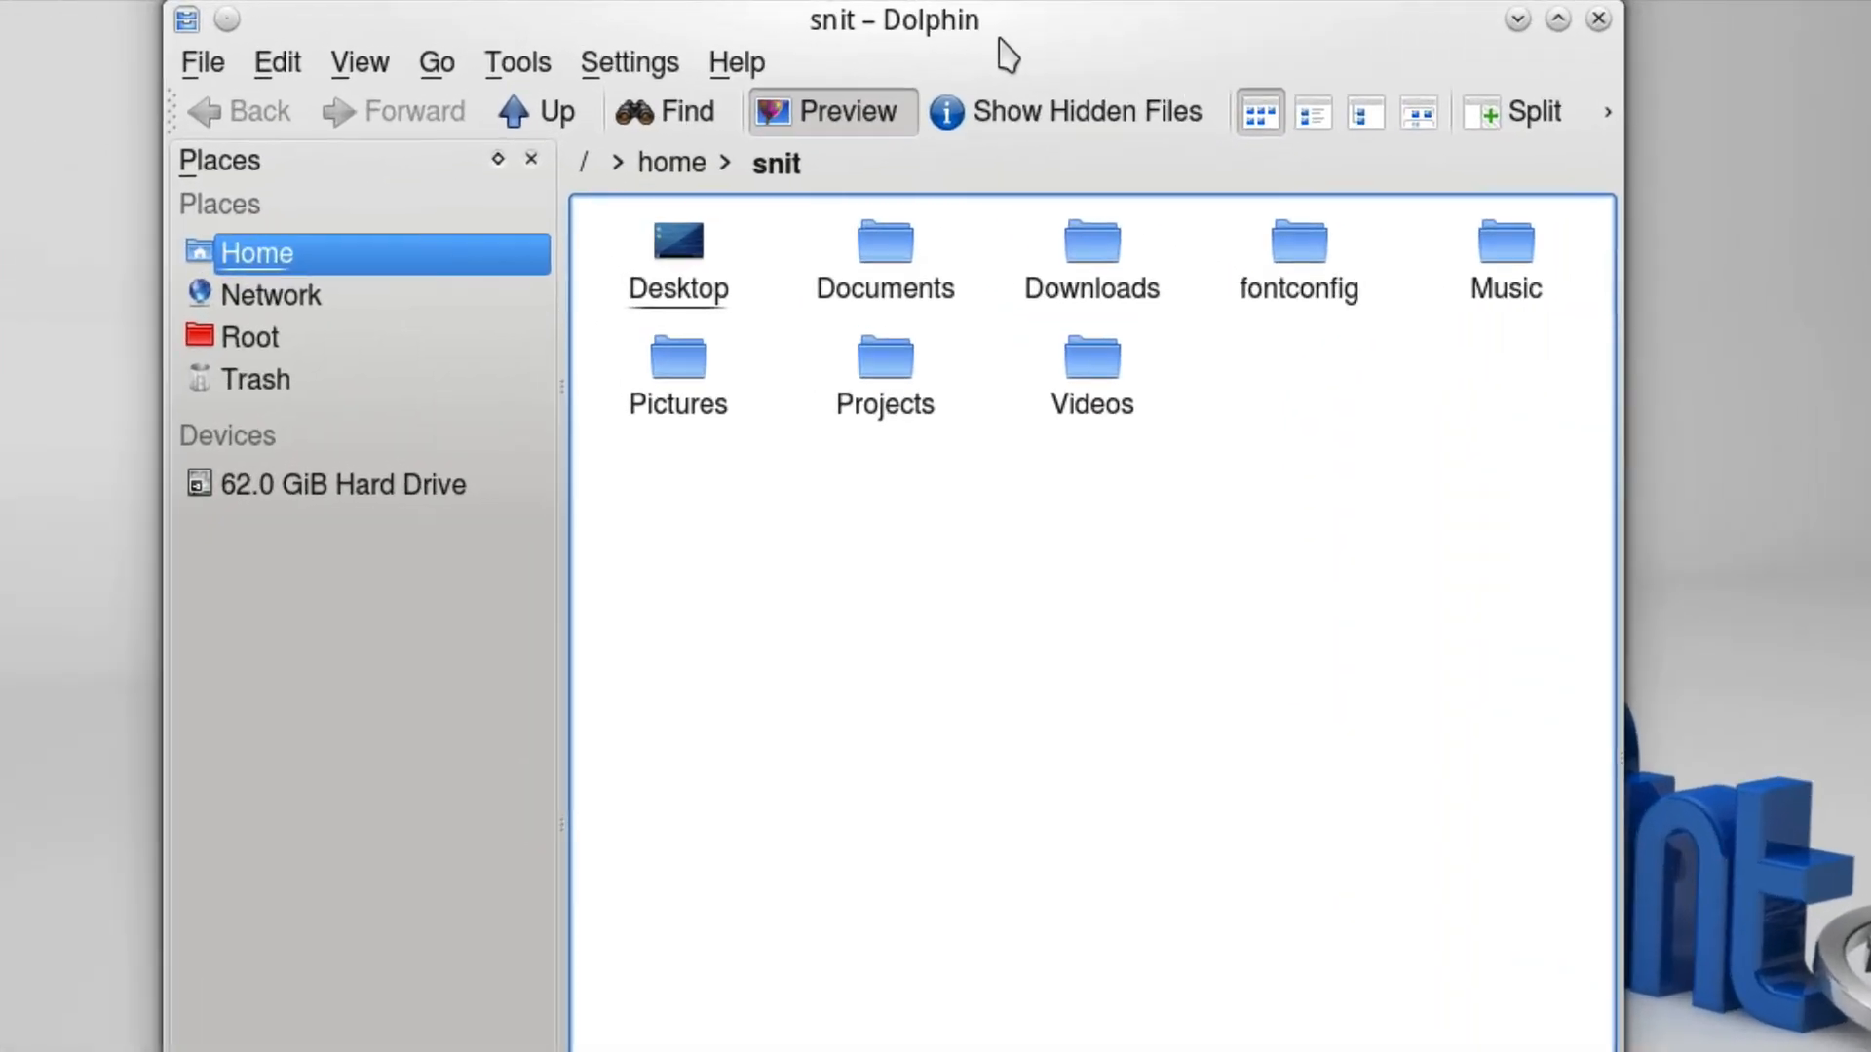
Open a new tab, show the Documents folder in it, and return to the home folder tab.
{"action": "left_click", "coordinate": [239, 64]}
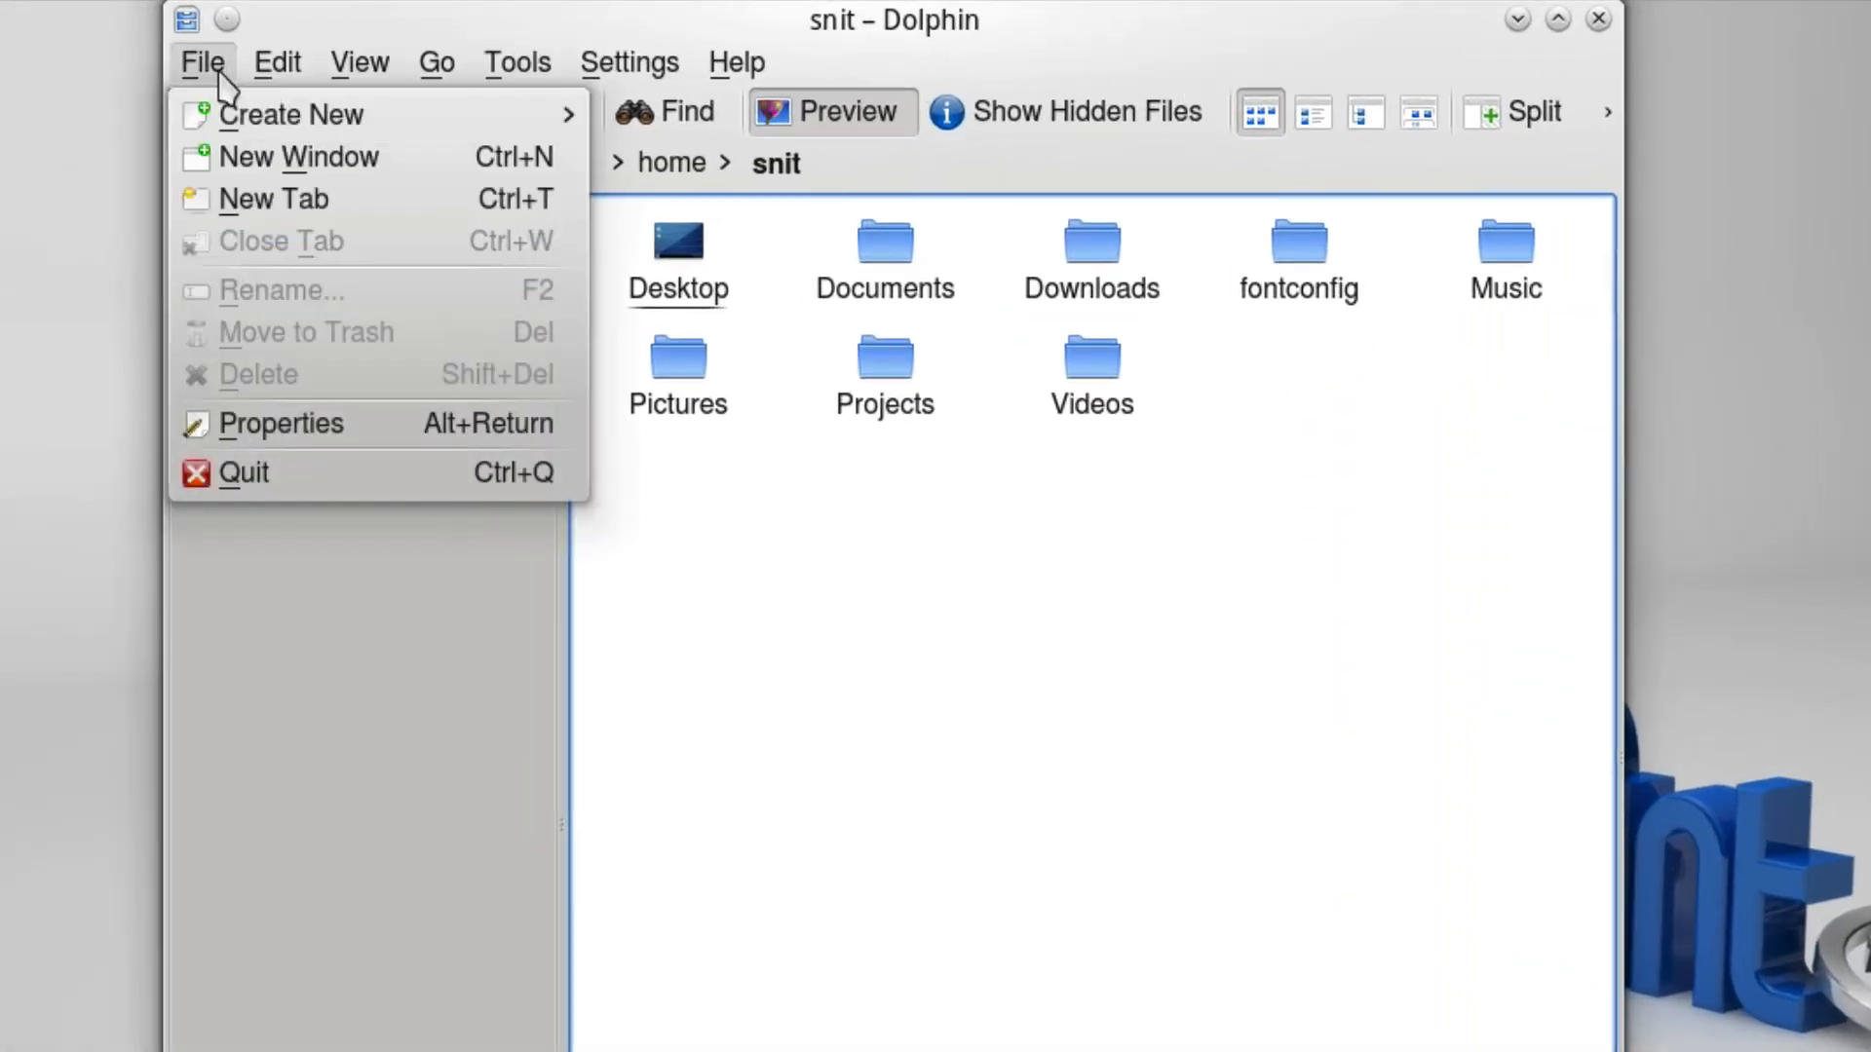
{"action": "left_click", "coordinate": [244, 203]}
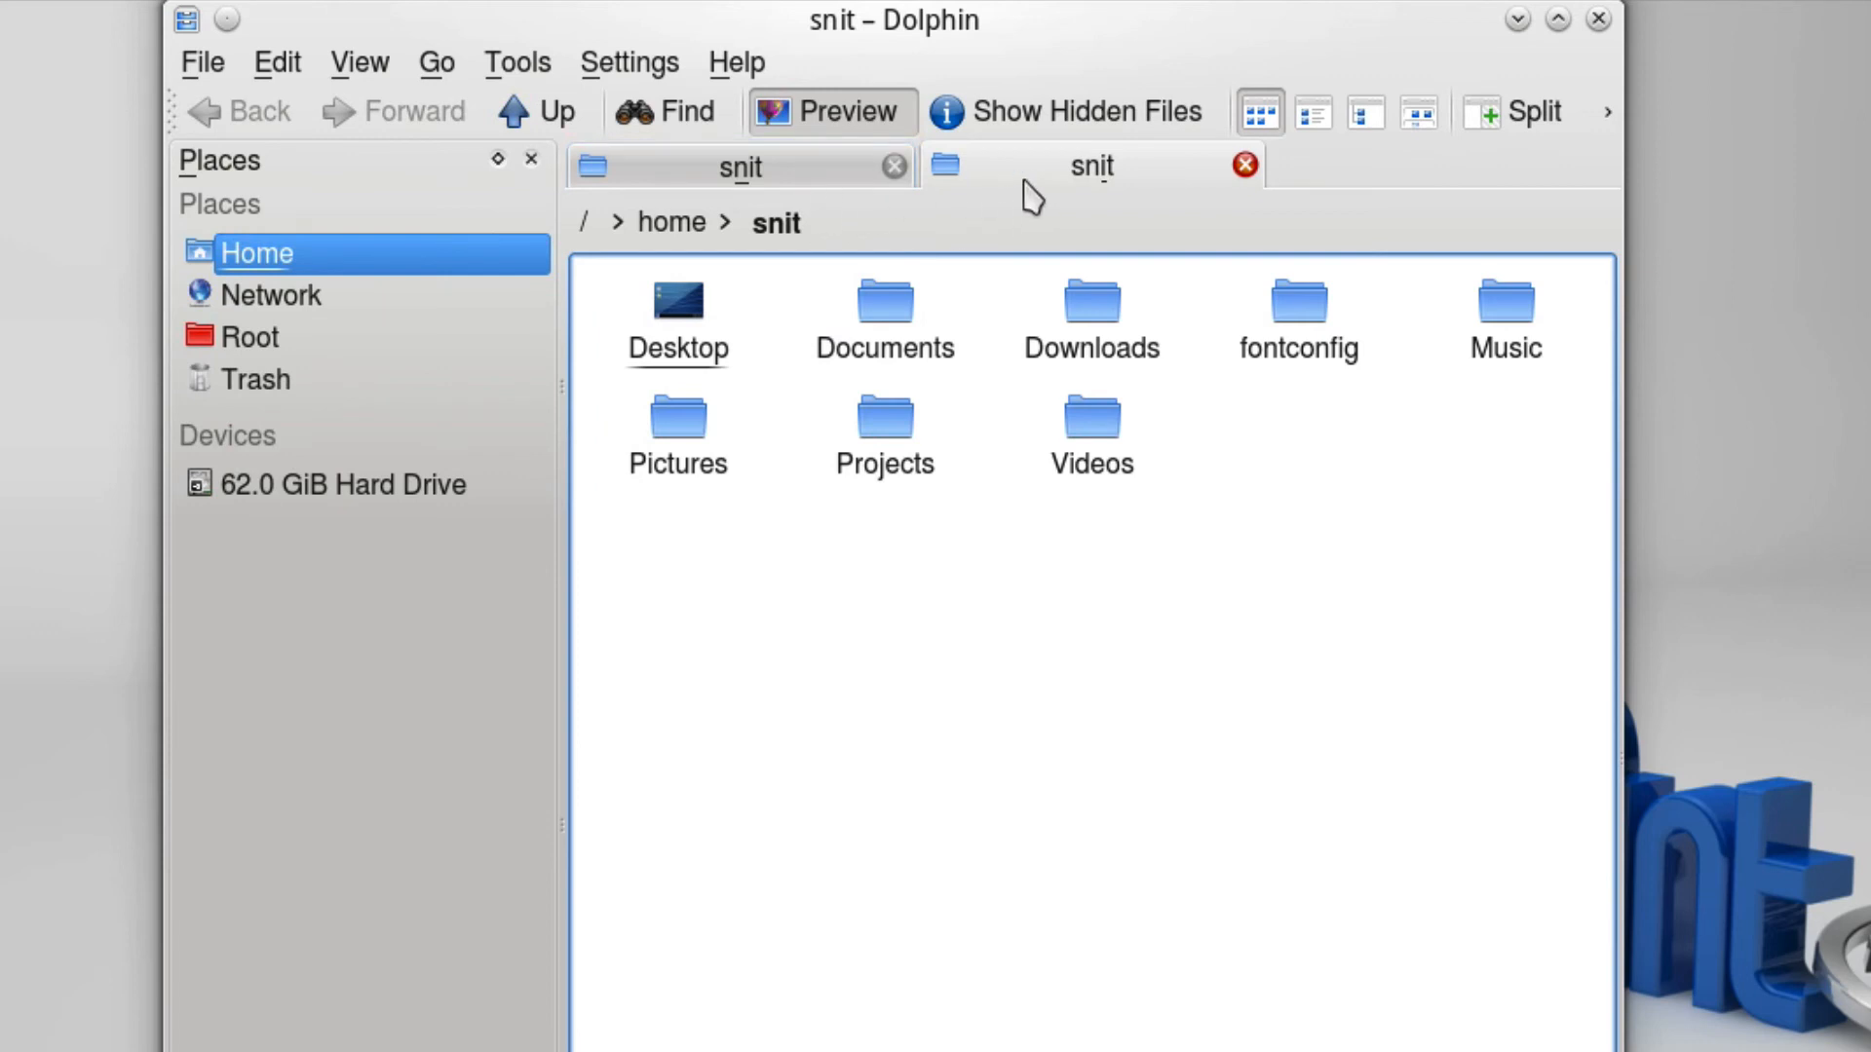
{"action": "left_click", "coordinate": [887, 304]}
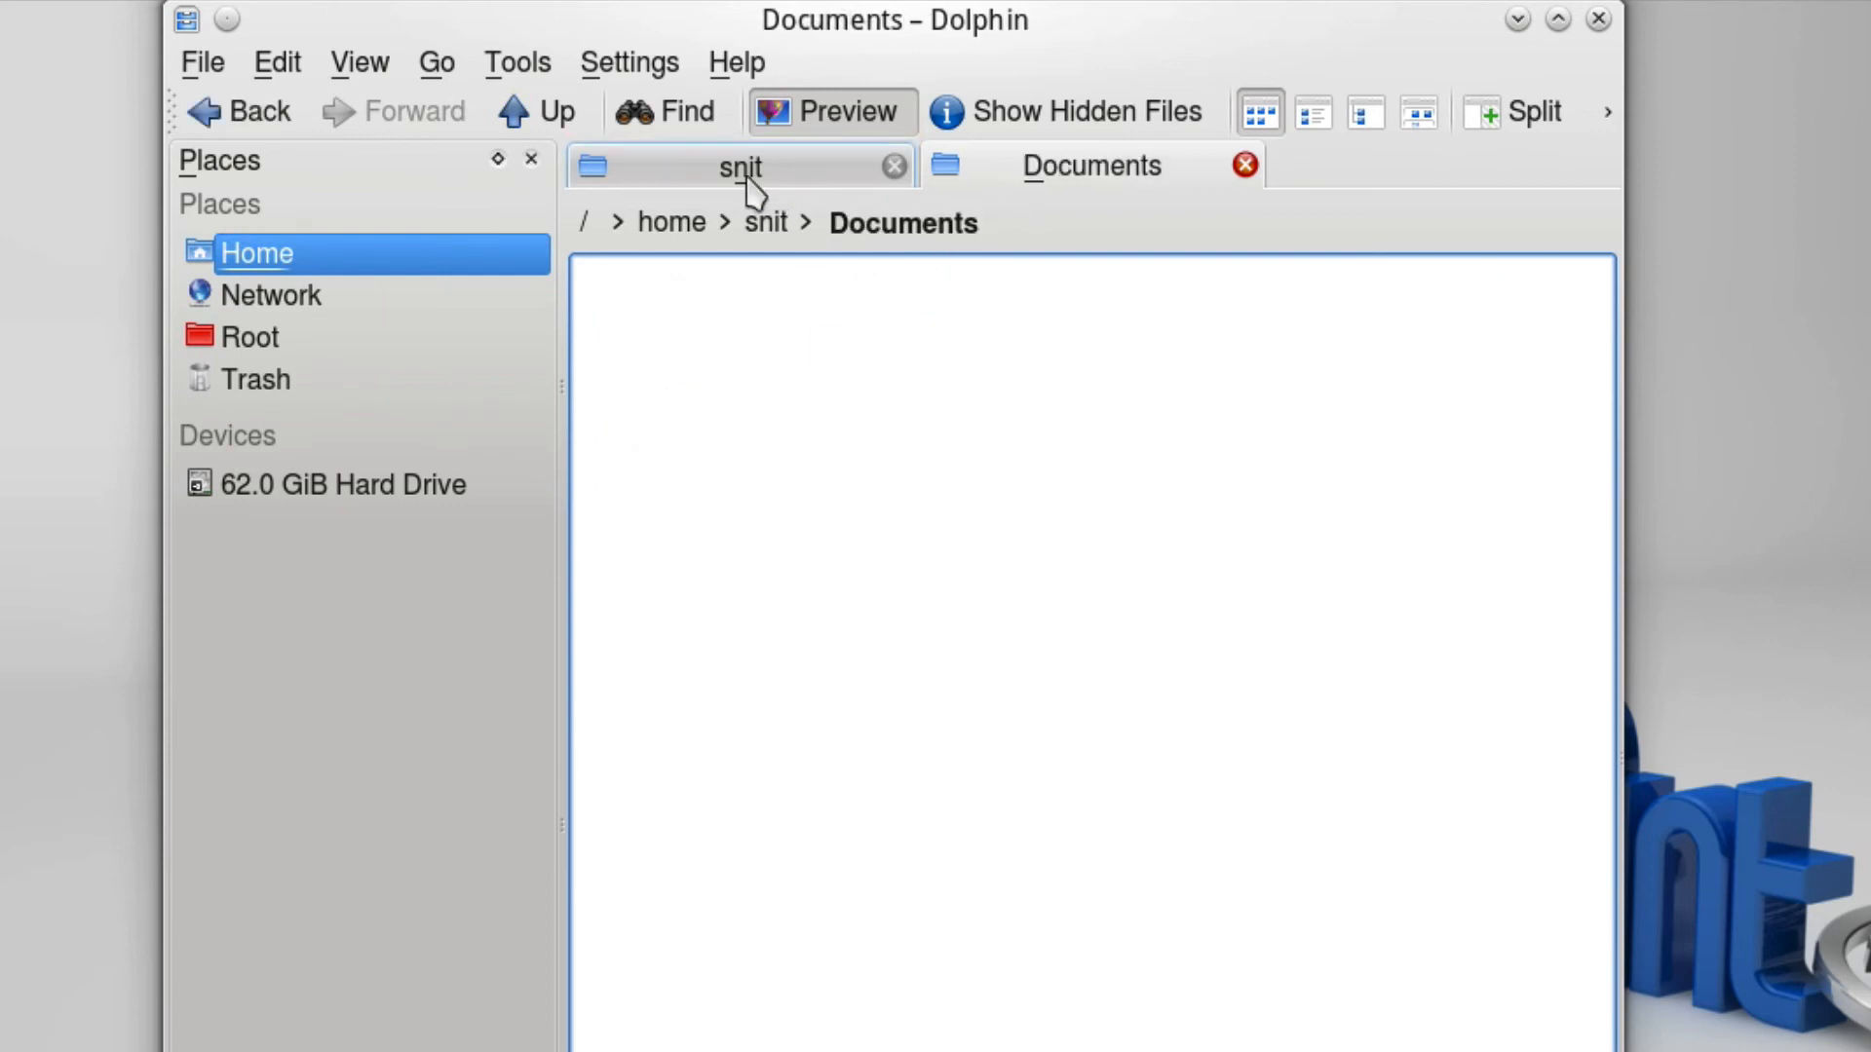
{"action": "left_click", "coordinate": [765, 185]}
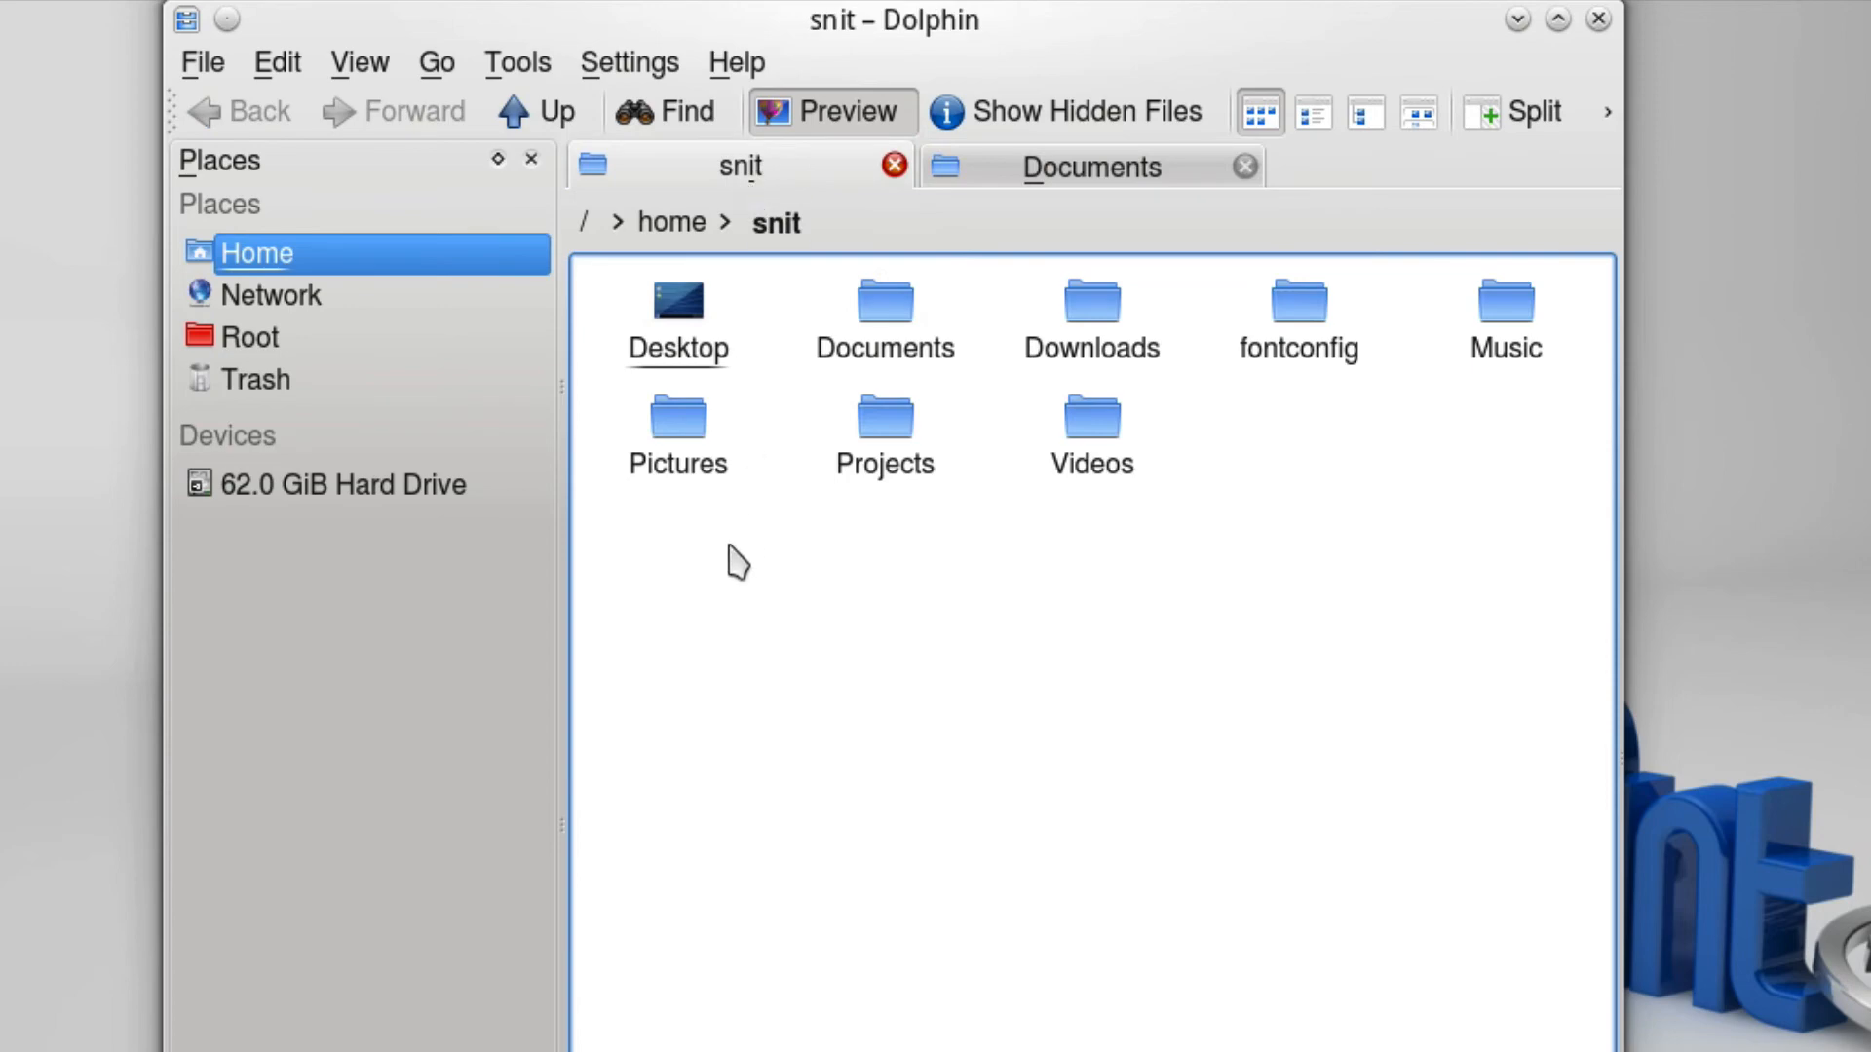
Create a new text file named Text File in the home folder.
{"action": "right_click", "coordinate": [735, 557]}
{"action": "mouse_move", "coordinate": [1223, 585]}
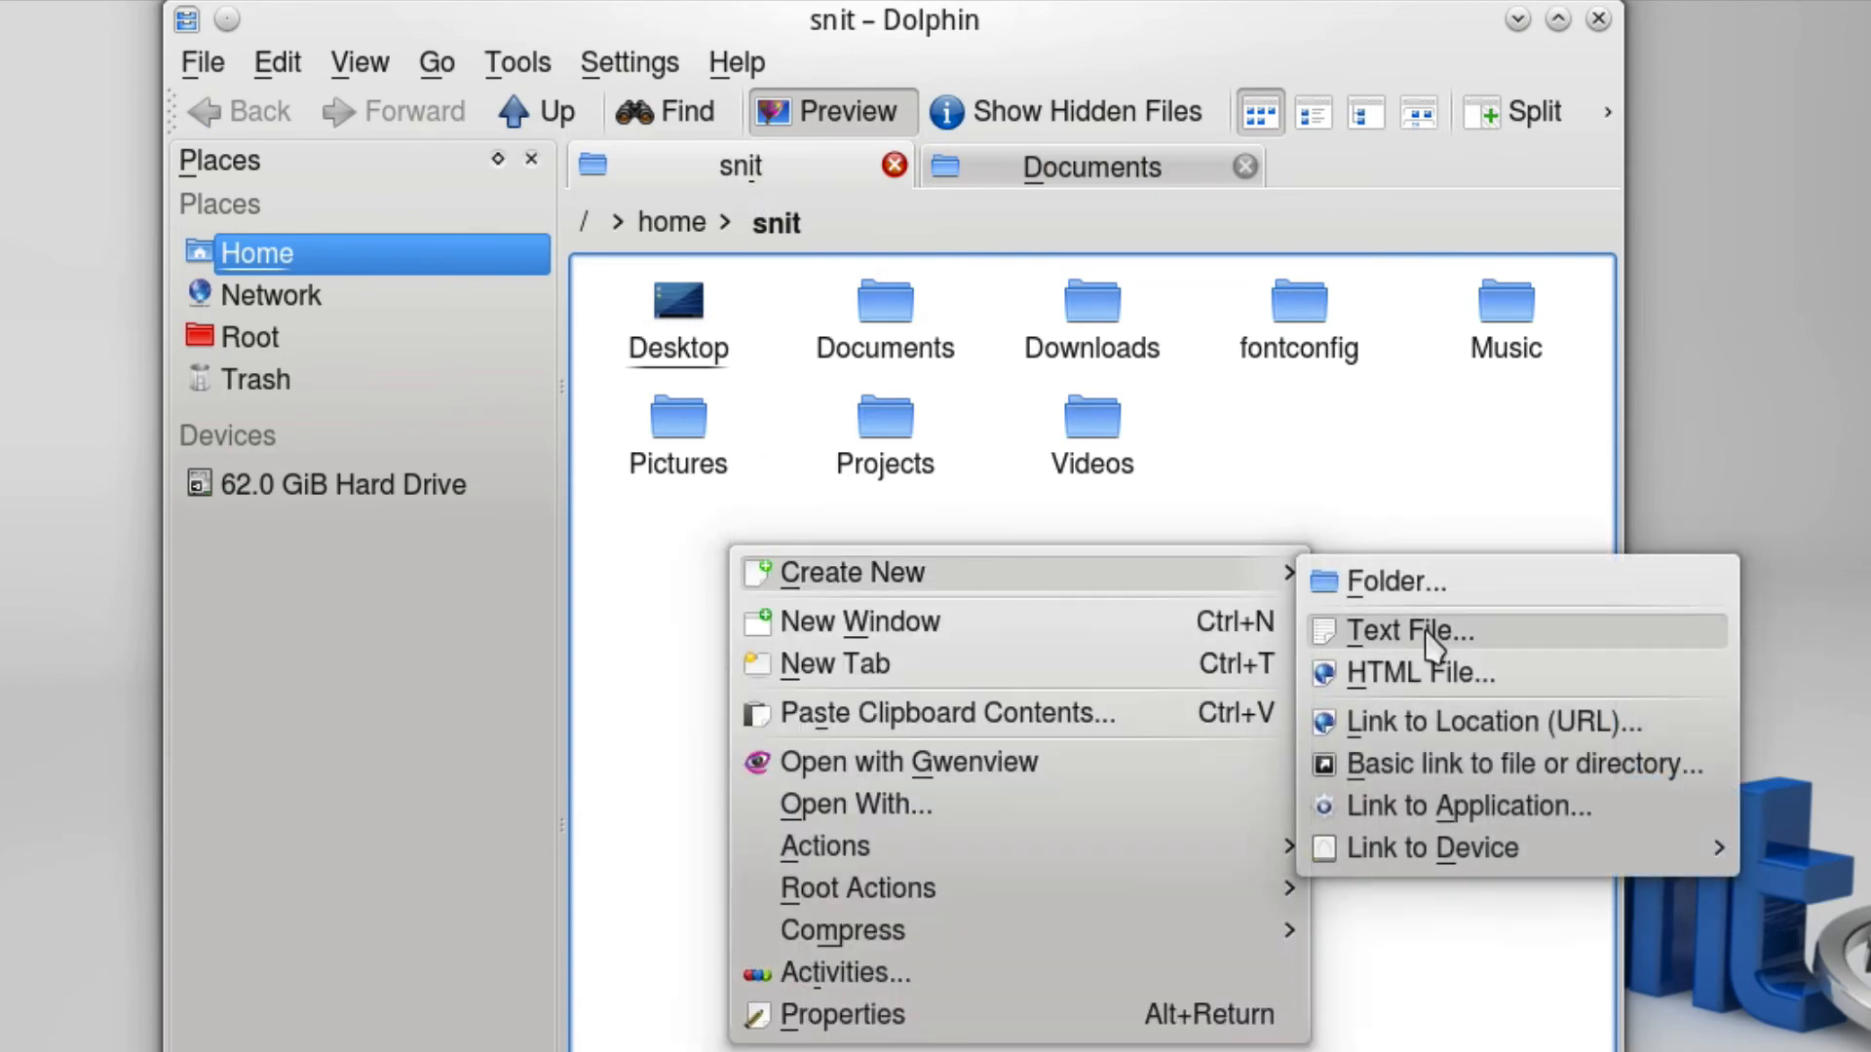
{"action": "left_click", "coordinate": [1364, 636]}
{"action": "left_click", "coordinate": [826, 826]}
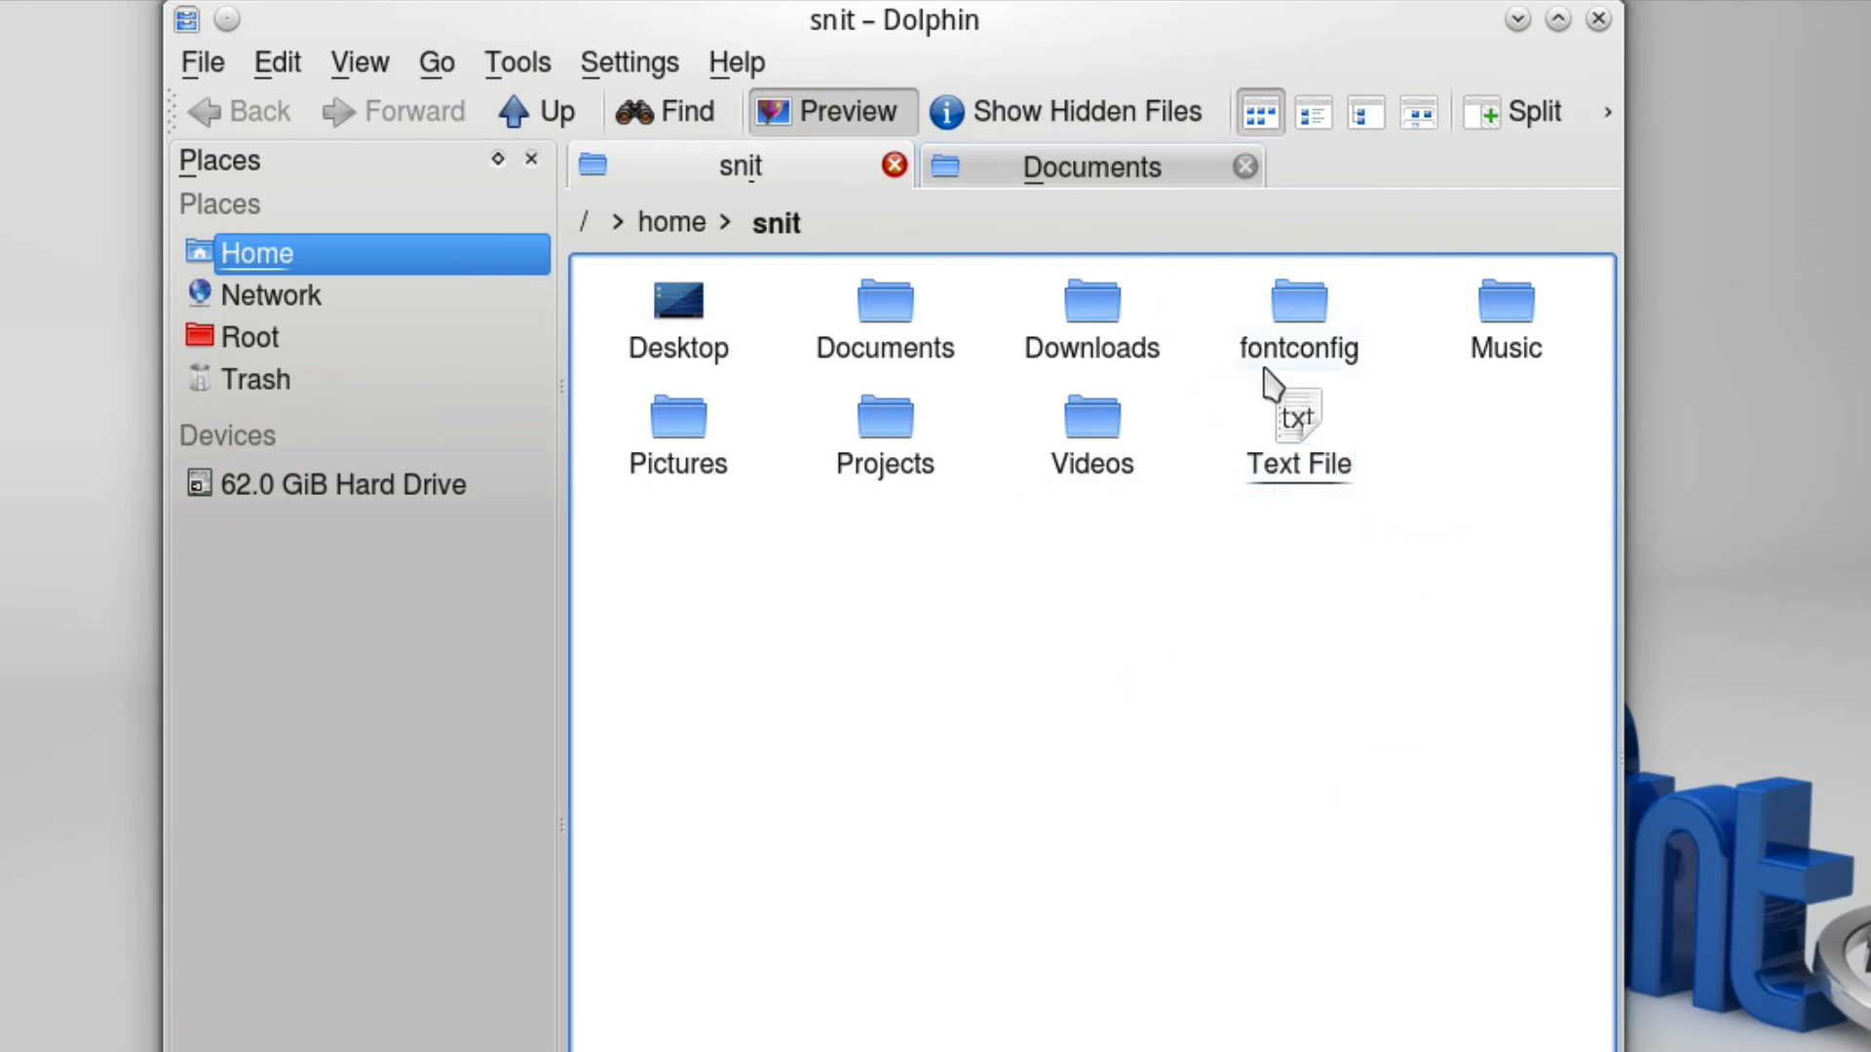
Move Text File from the home folder onto the Documents tab and display that tab.
{"action": "left_click_drag", "start_coordinate": [1299, 419], "coordinate": [1120, 175]}
{"action": "left_click", "coordinate": [1194, 195]}
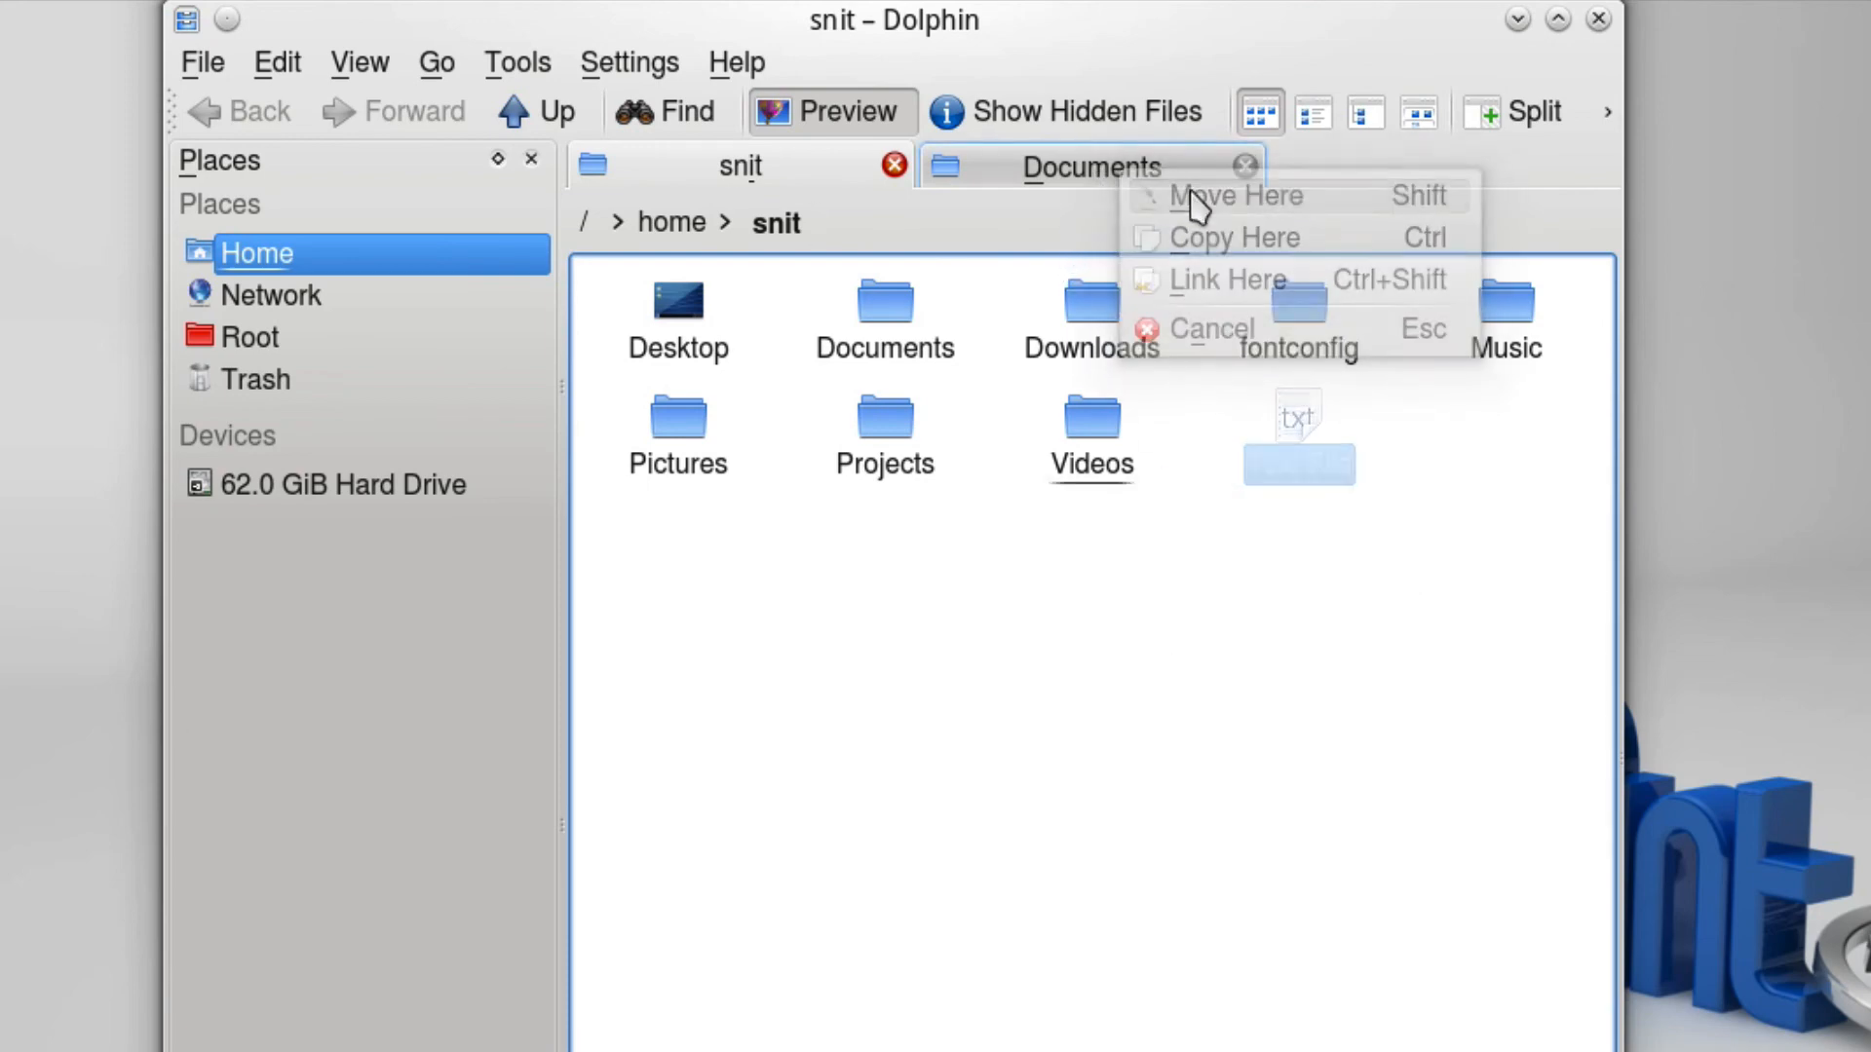
{"action": "left_click", "coordinate": [1148, 167]}
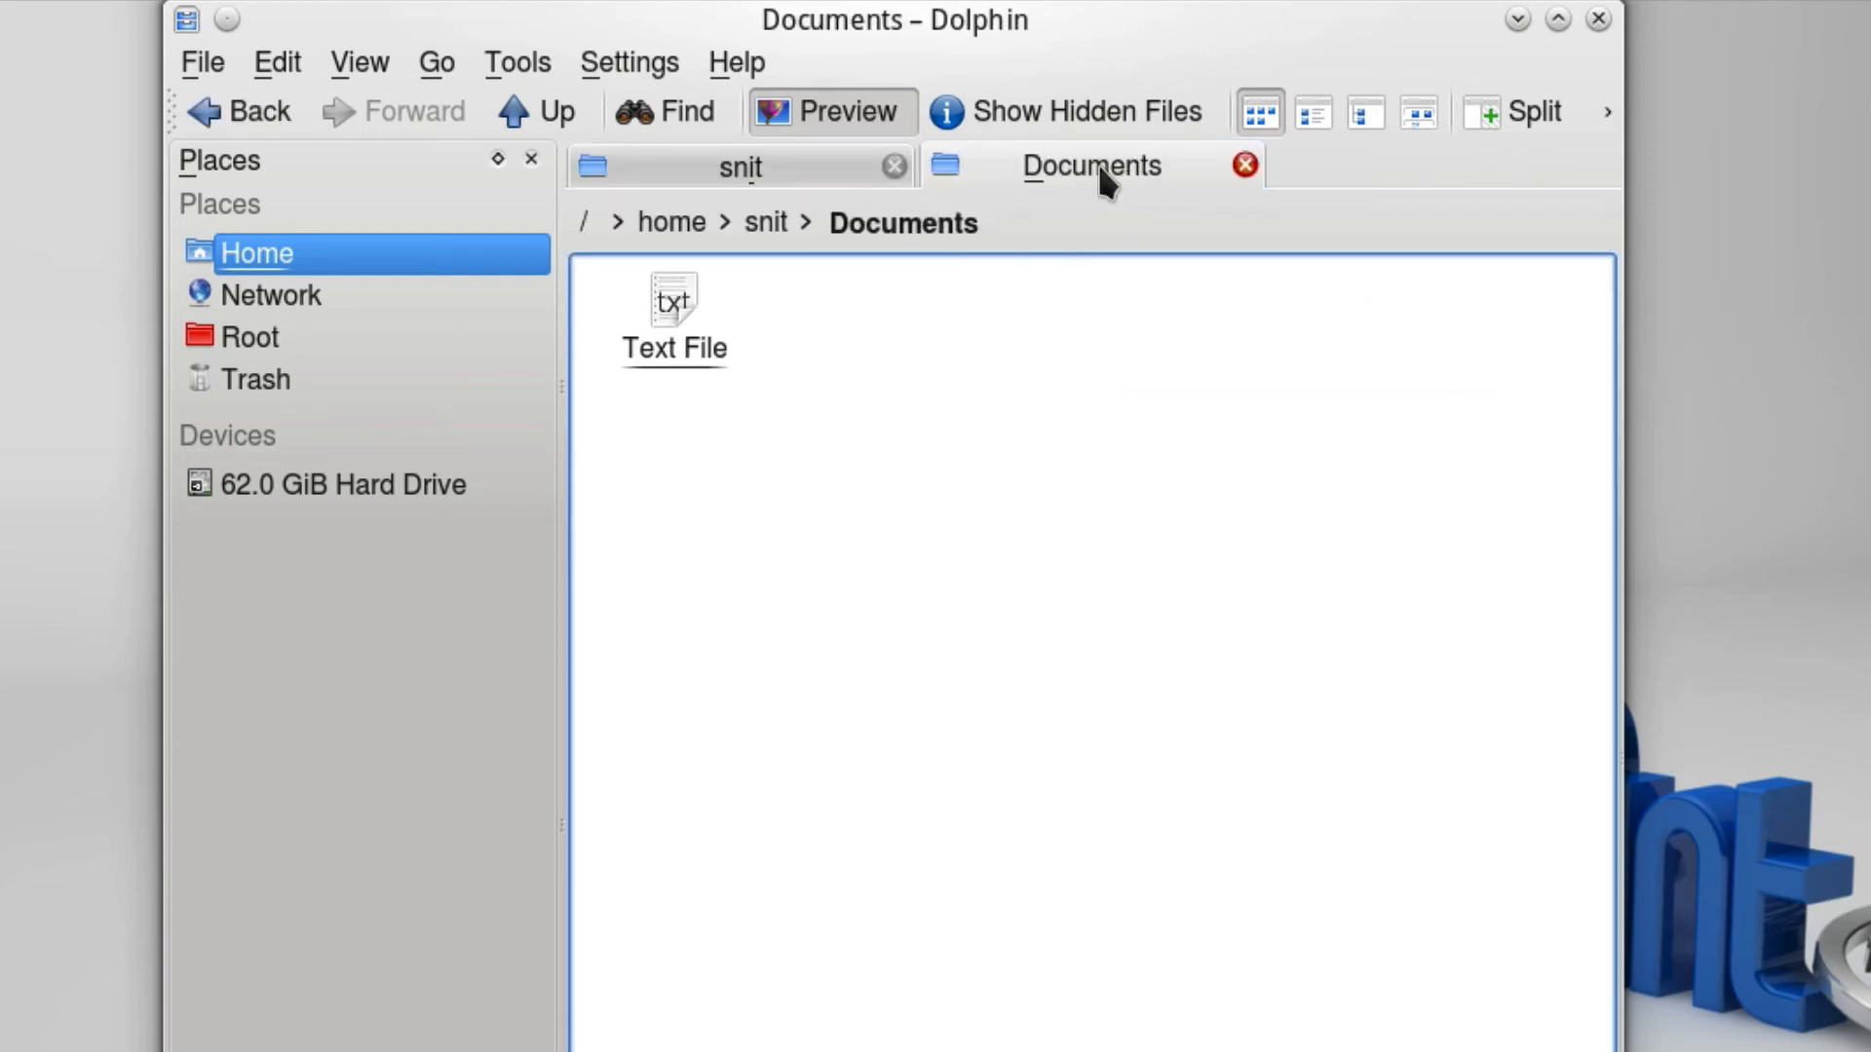
Detach the Documents tab into its own window and move the home folder window away from it.
{"action": "right_click", "coordinate": [1100, 169]}
{"action": "left_click", "coordinate": [1176, 241]}
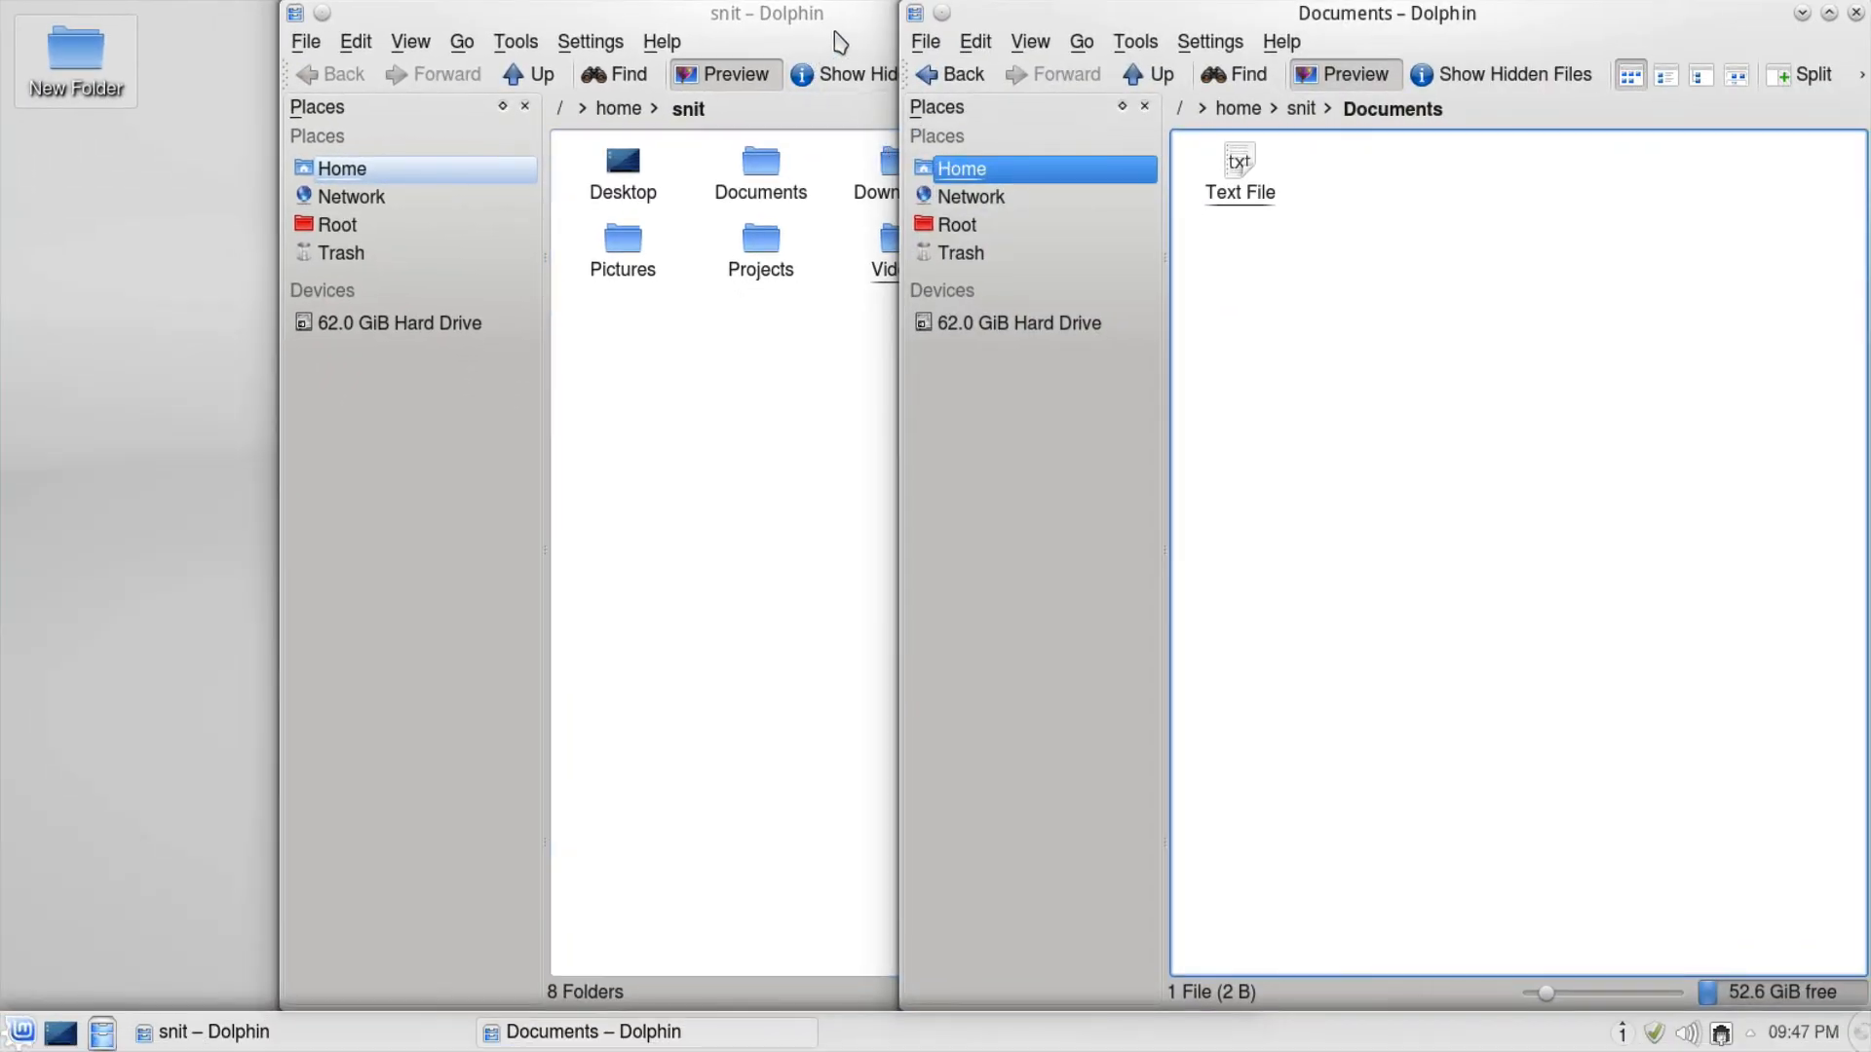
{"action": "left_click_drag", "start_coordinate": [838, 43], "coordinate": [651, 37]}
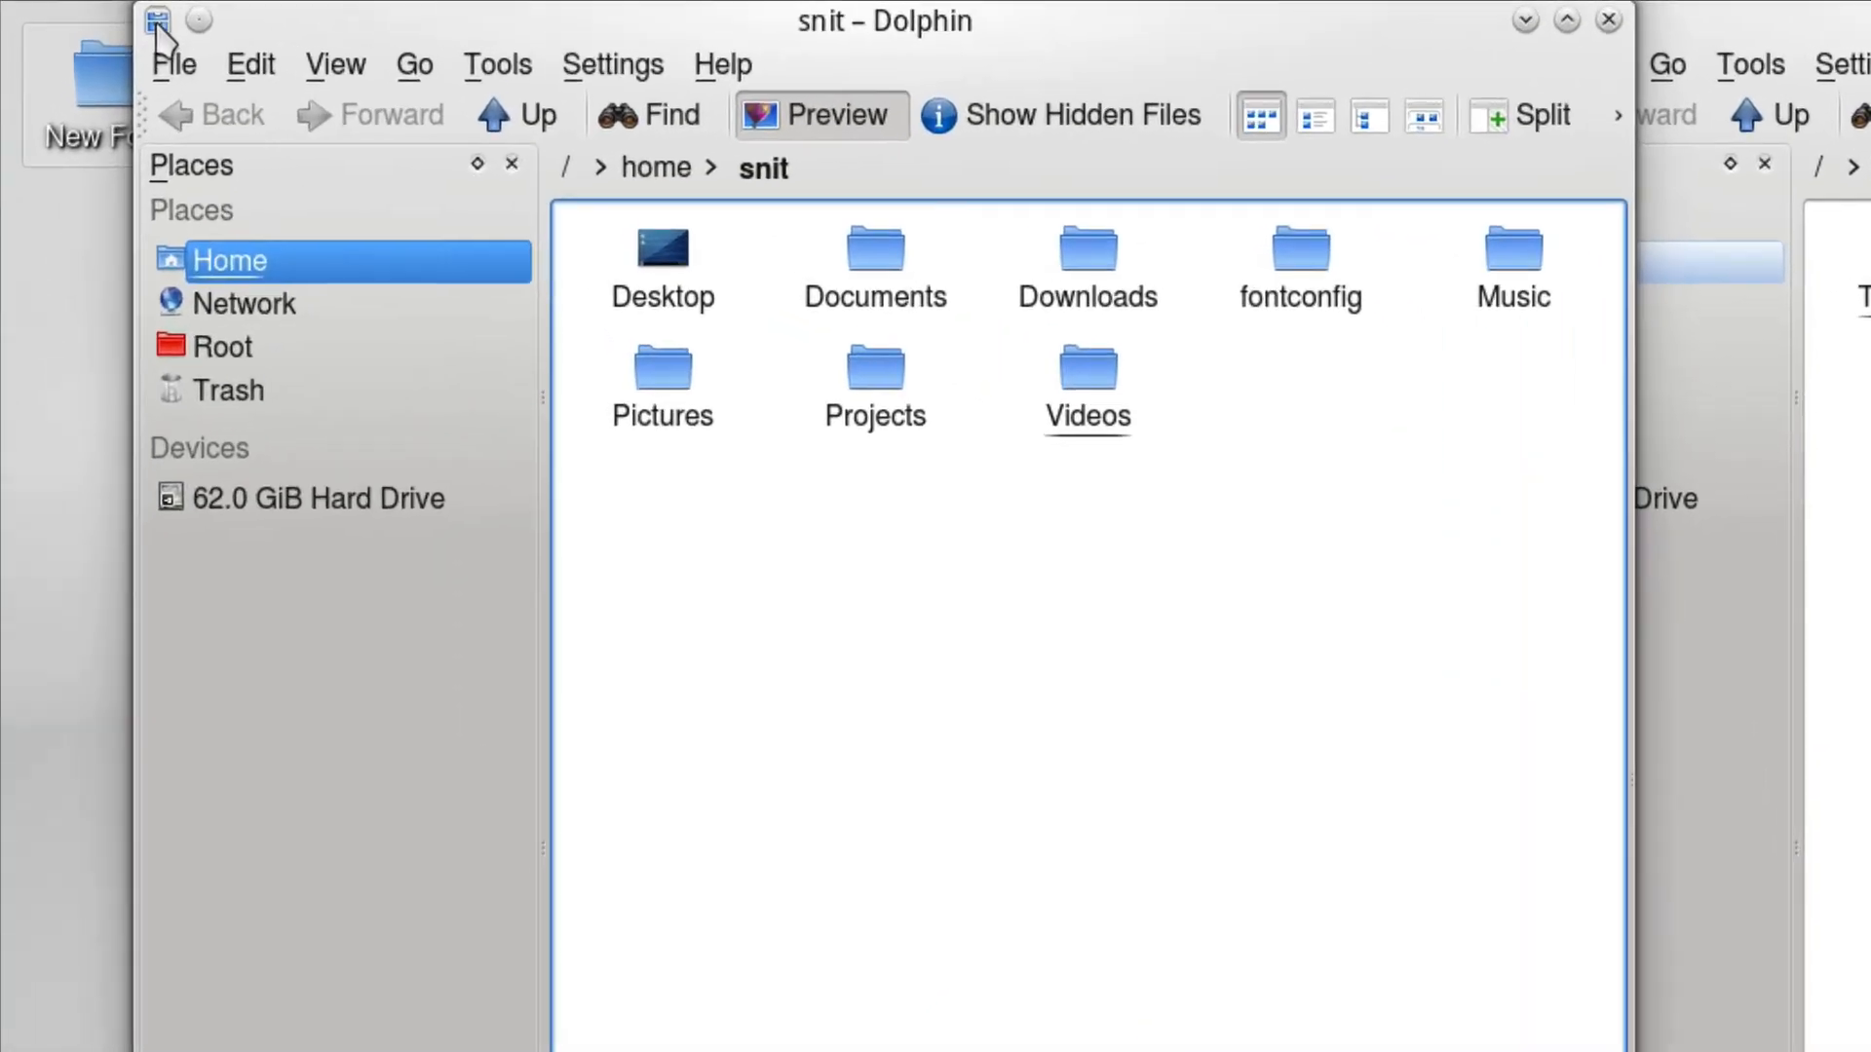
Attach the home folder window as a tab to the Documents window and move the combined window toward the middle of the desktop.
{"action": "left_click", "coordinate": [103, 14]}
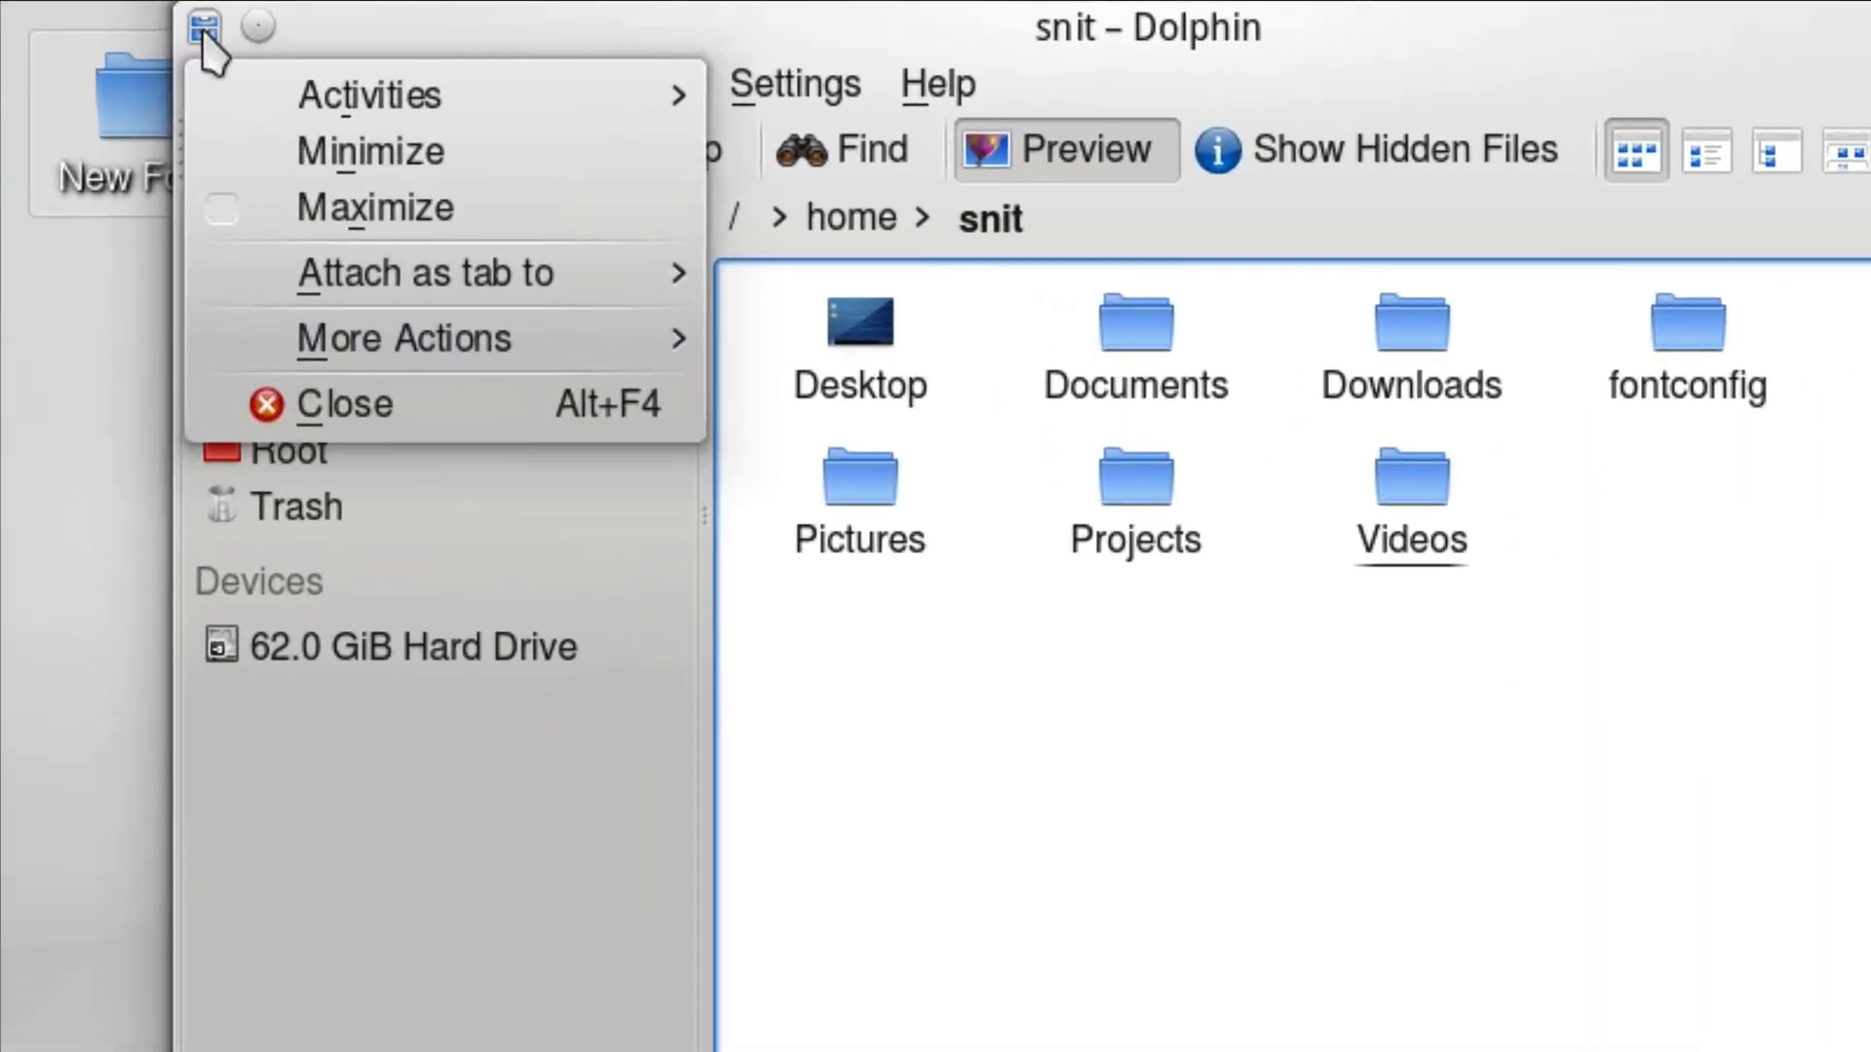
{"action": "mouse_move", "coordinate": [314, 283]}
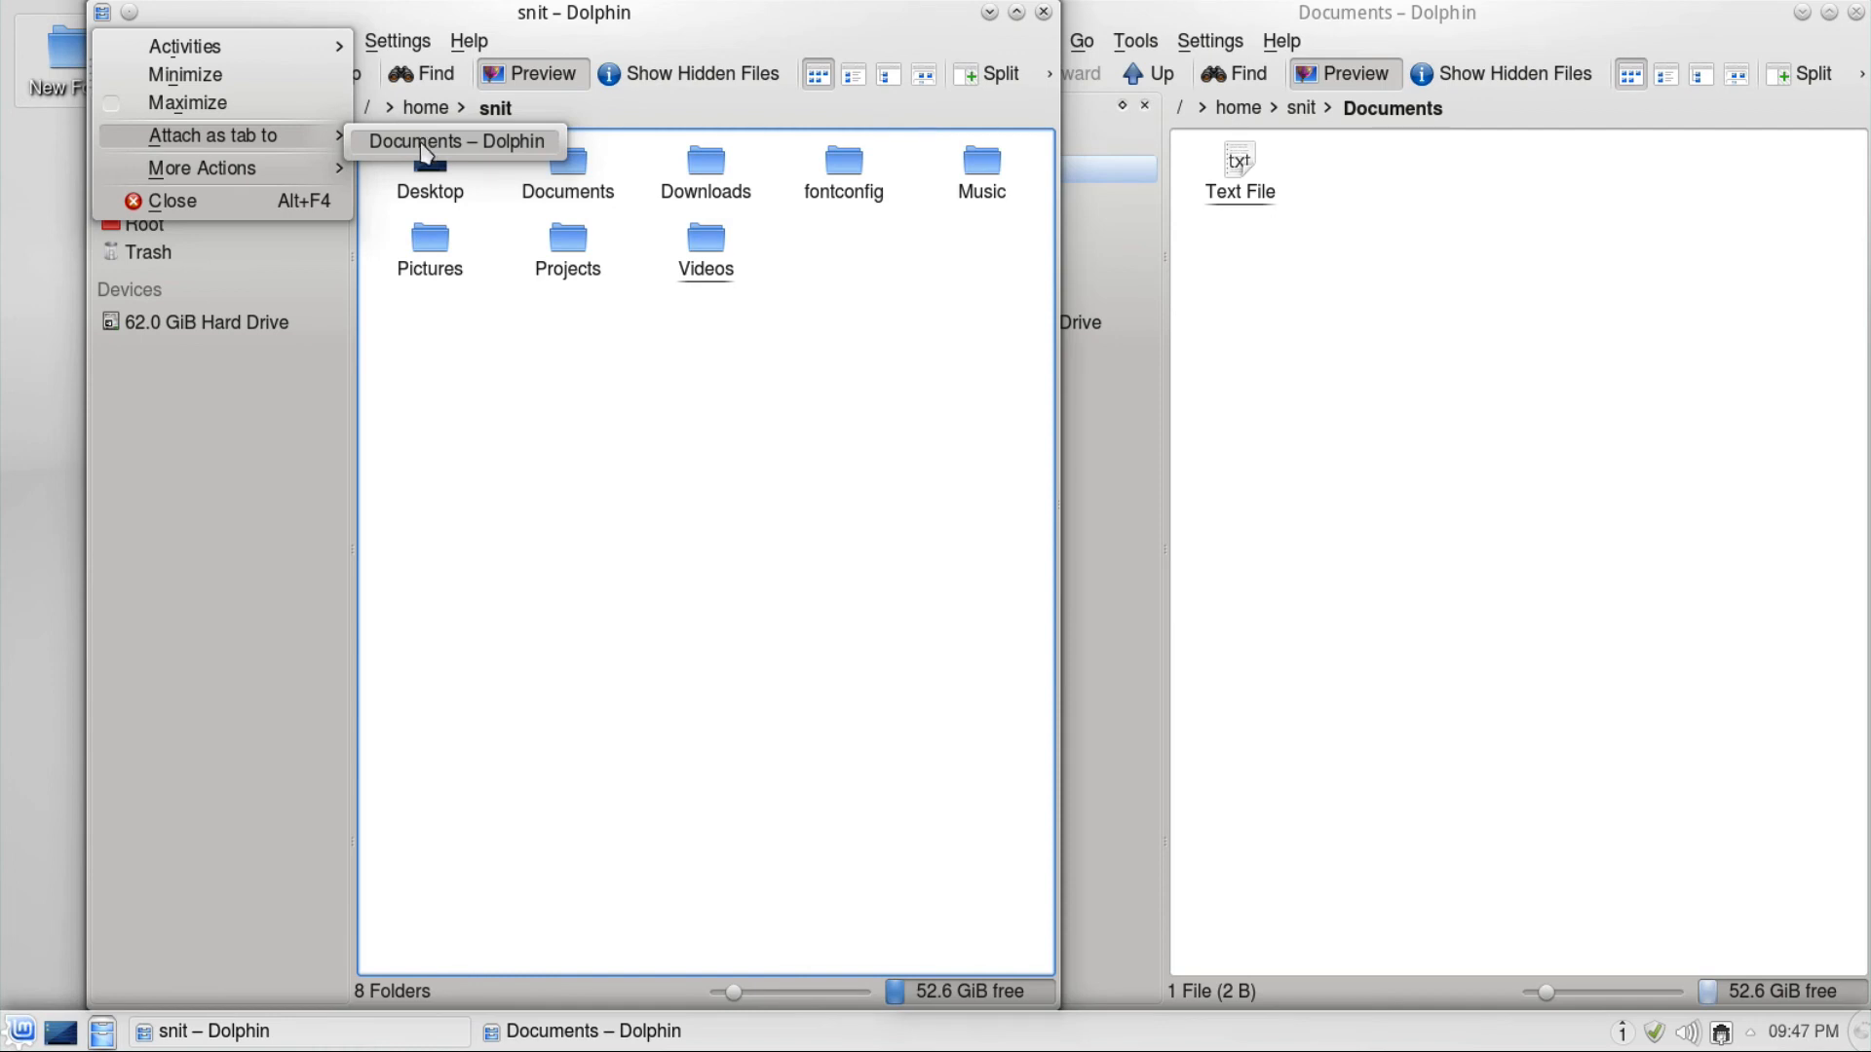
{"action": "left_click", "coordinate": [424, 146]}
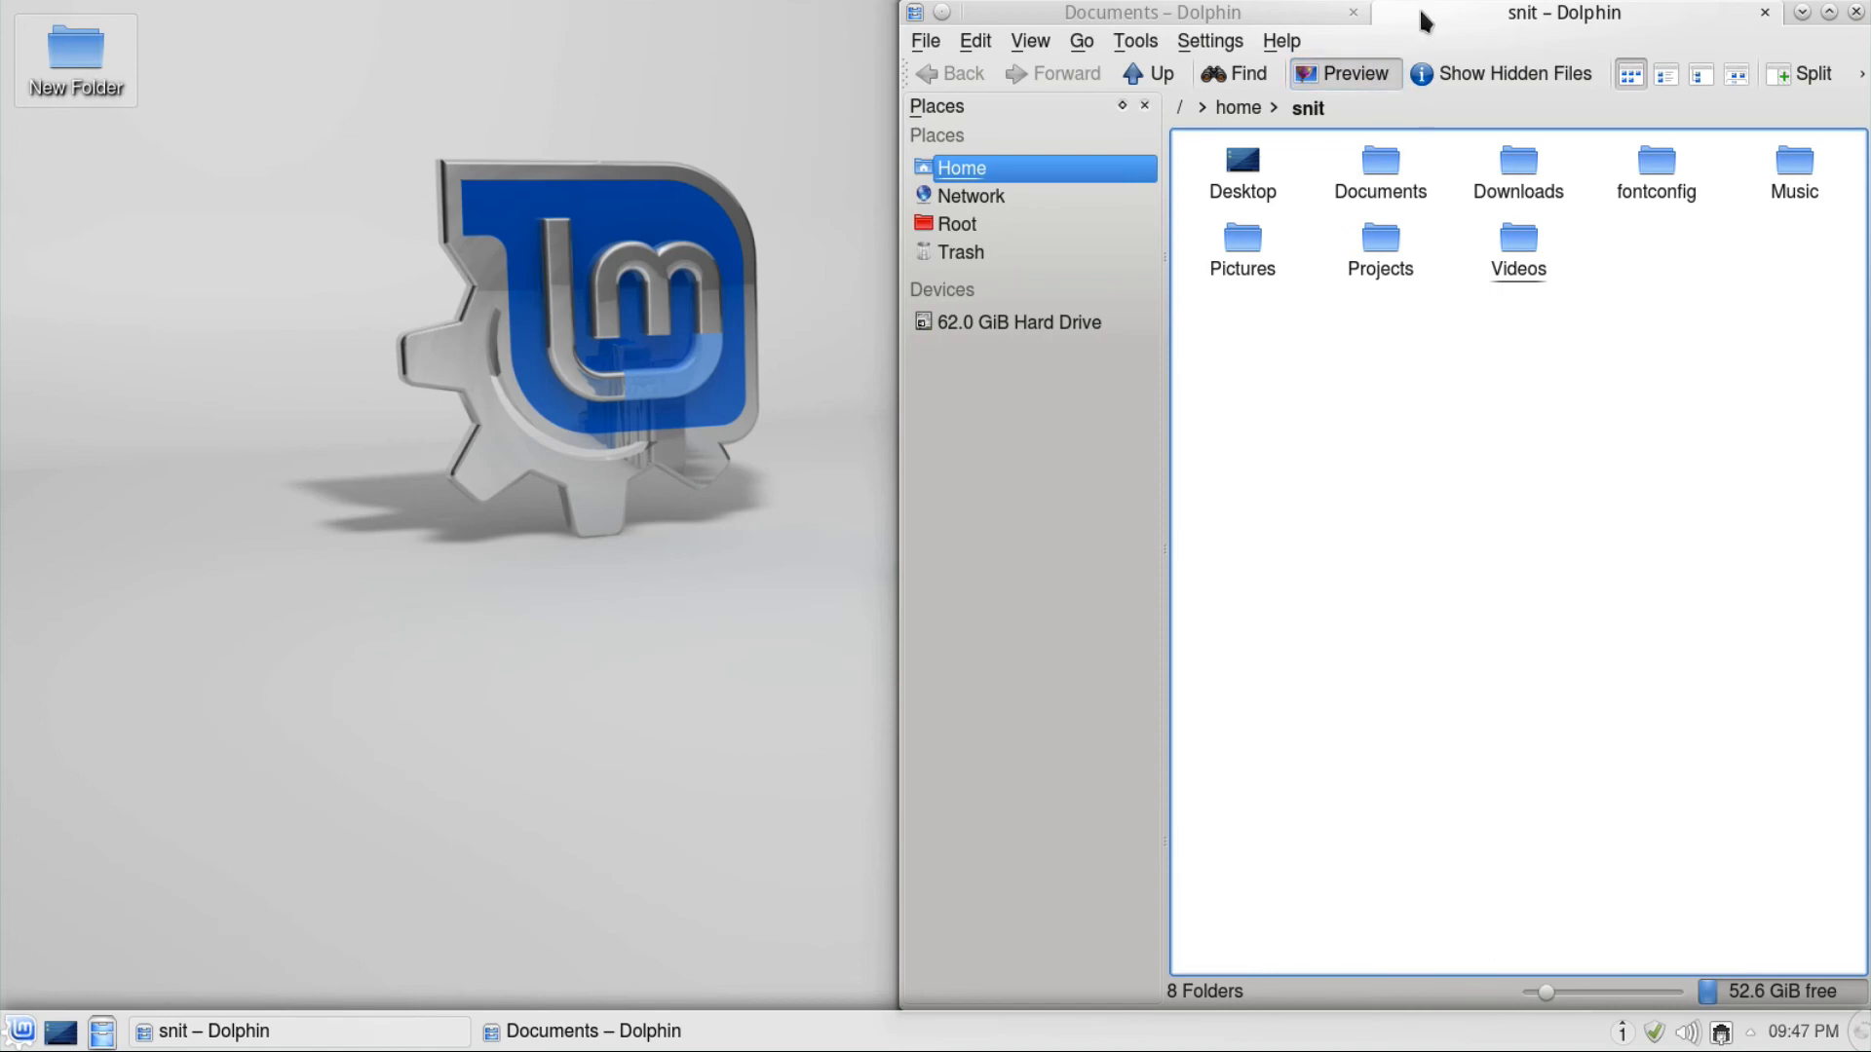
{"action": "left_click_drag", "start_coordinate": [1423, 20], "coordinate": [848, 19]}
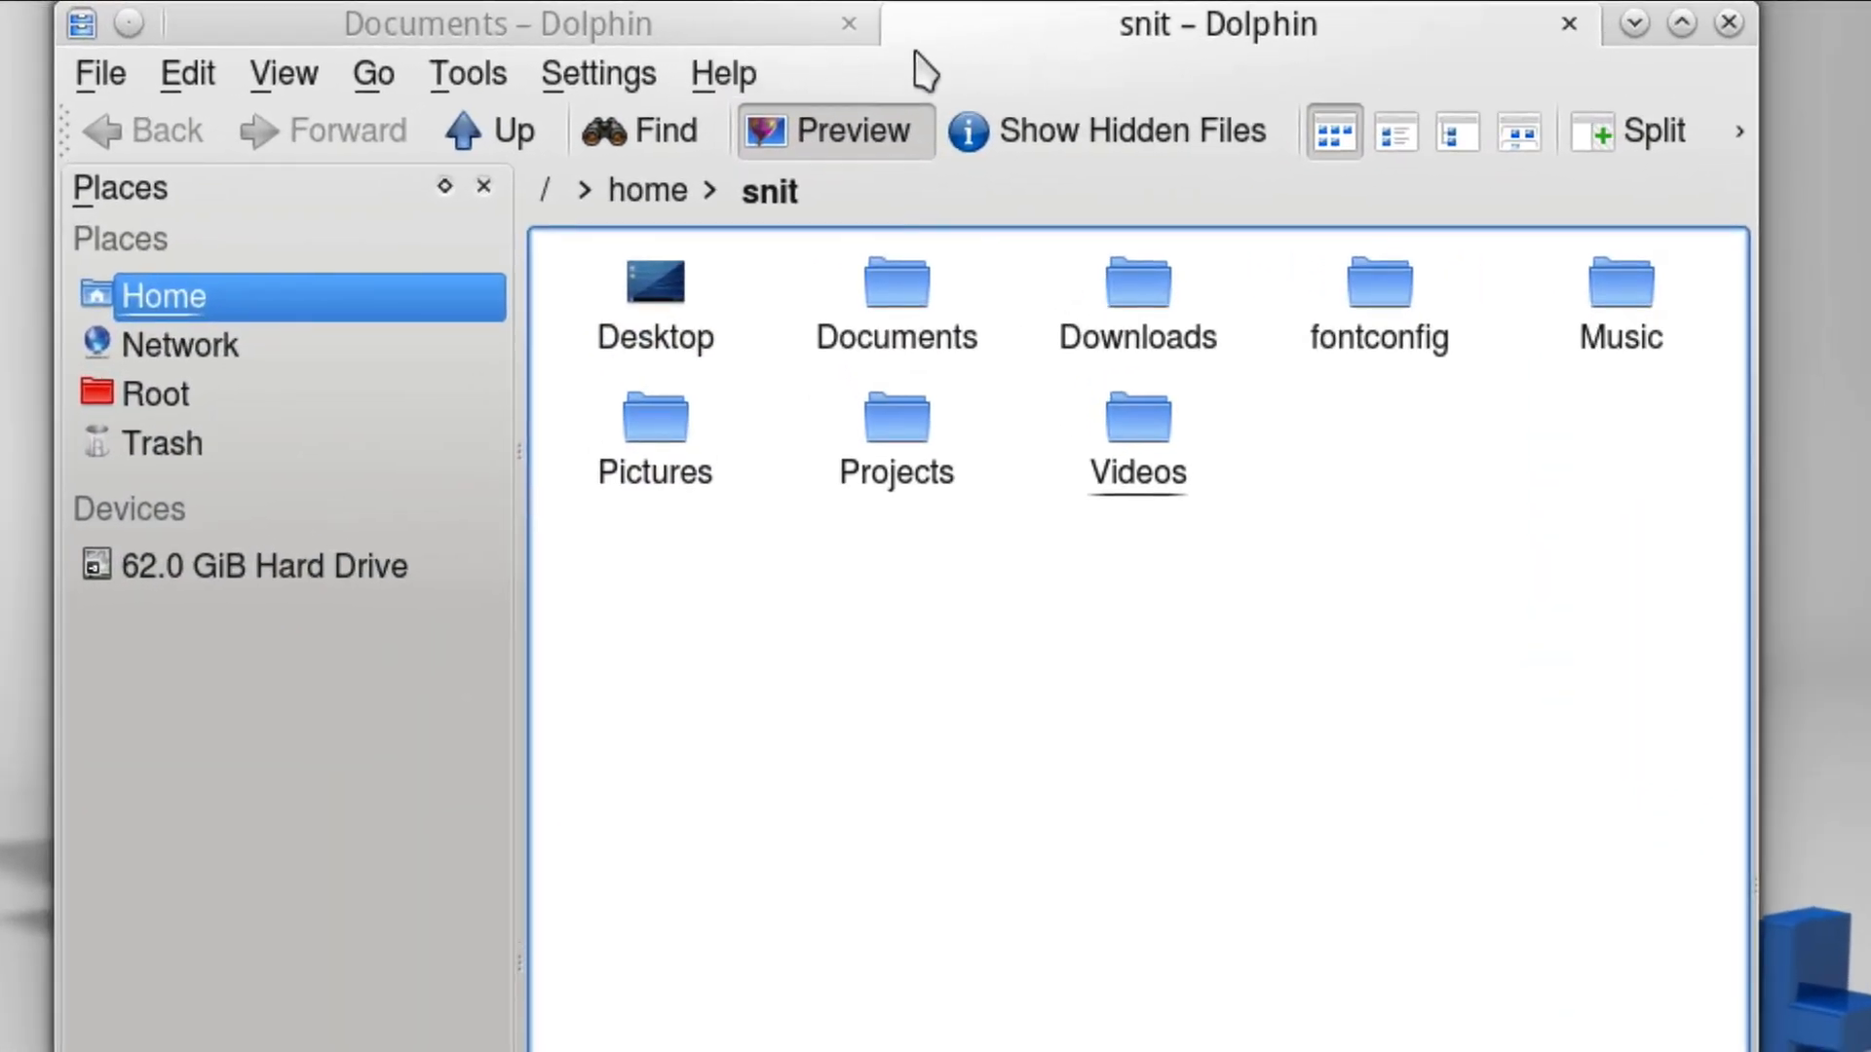
Switch between the attached Documents and home folder windows, and try to move Text File from Documents onto the home folder's window tab.
{"action": "left_click", "coordinate": [787, 23]}
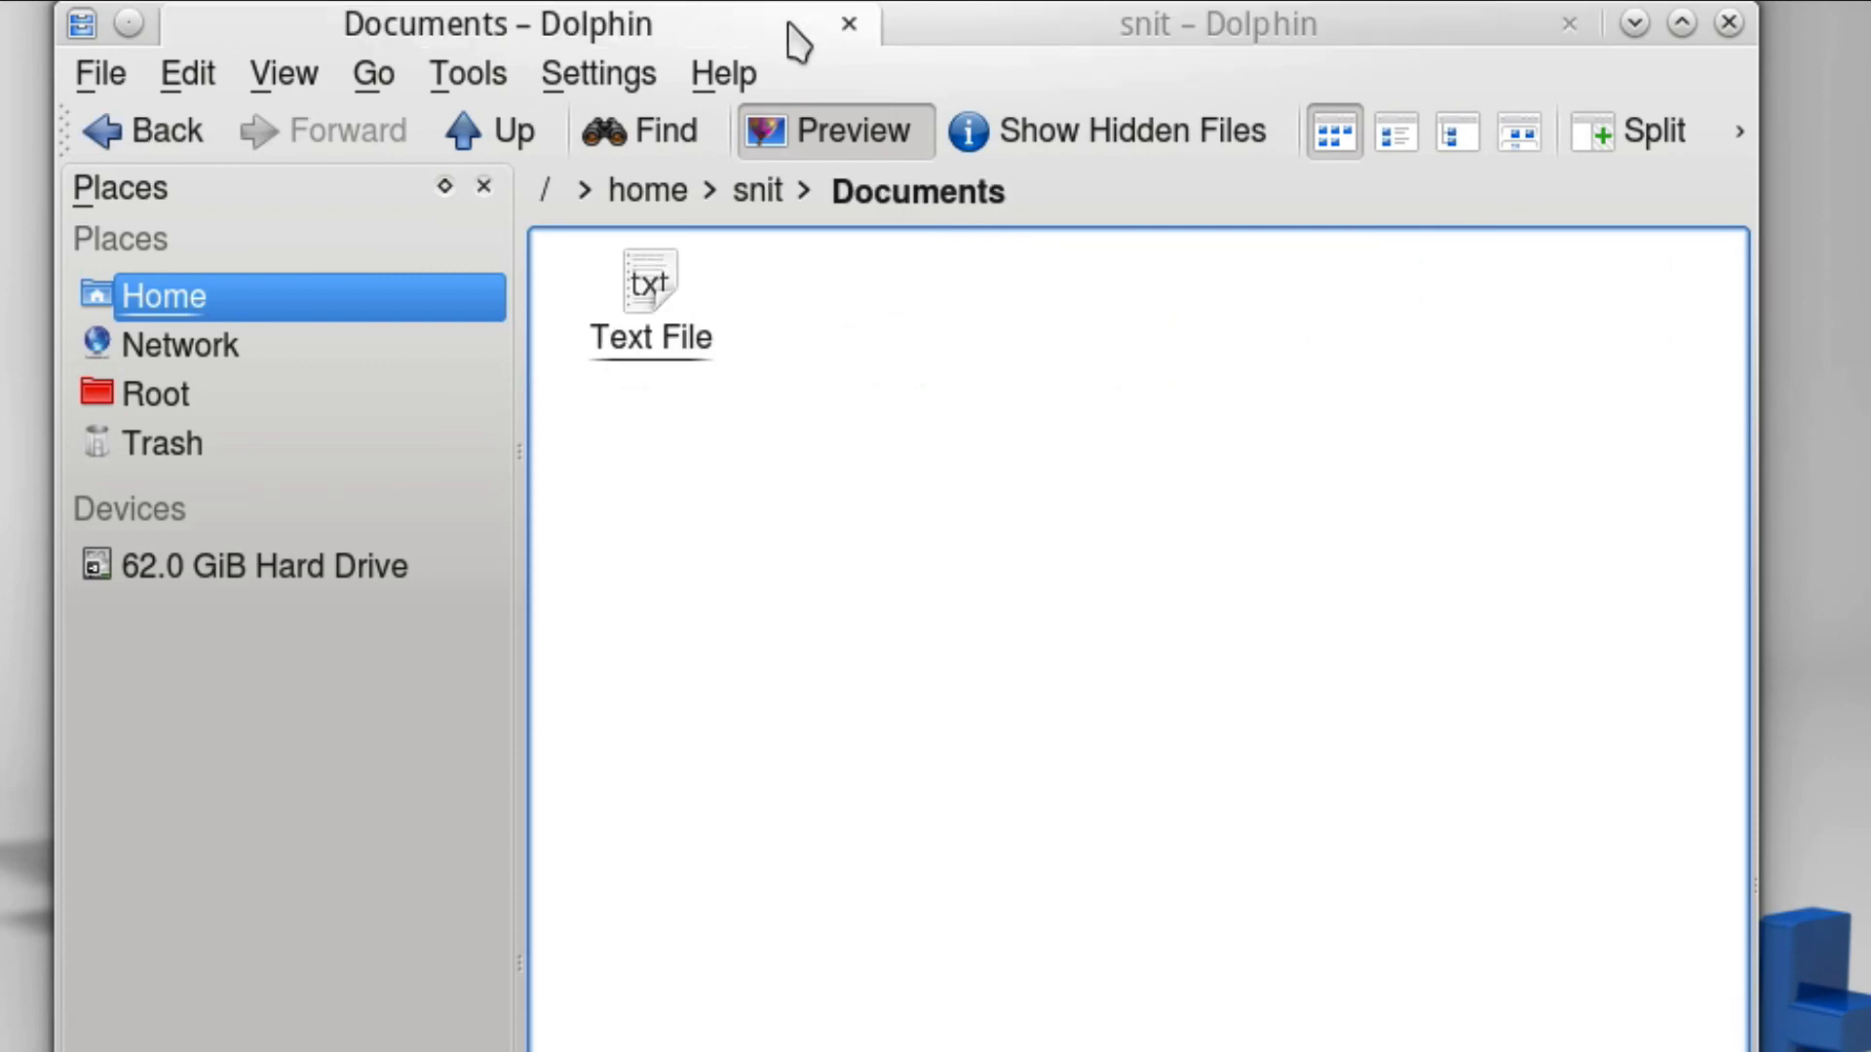
{"action": "left_click", "coordinate": [1073, 25]}
{"action": "left_click", "coordinate": [740, 31]}
{"action": "mouse_move", "coordinate": [648, 282]}
{"action": "left_click_drag", "start_coordinate": [648, 283], "coordinate": [1058, 30]}
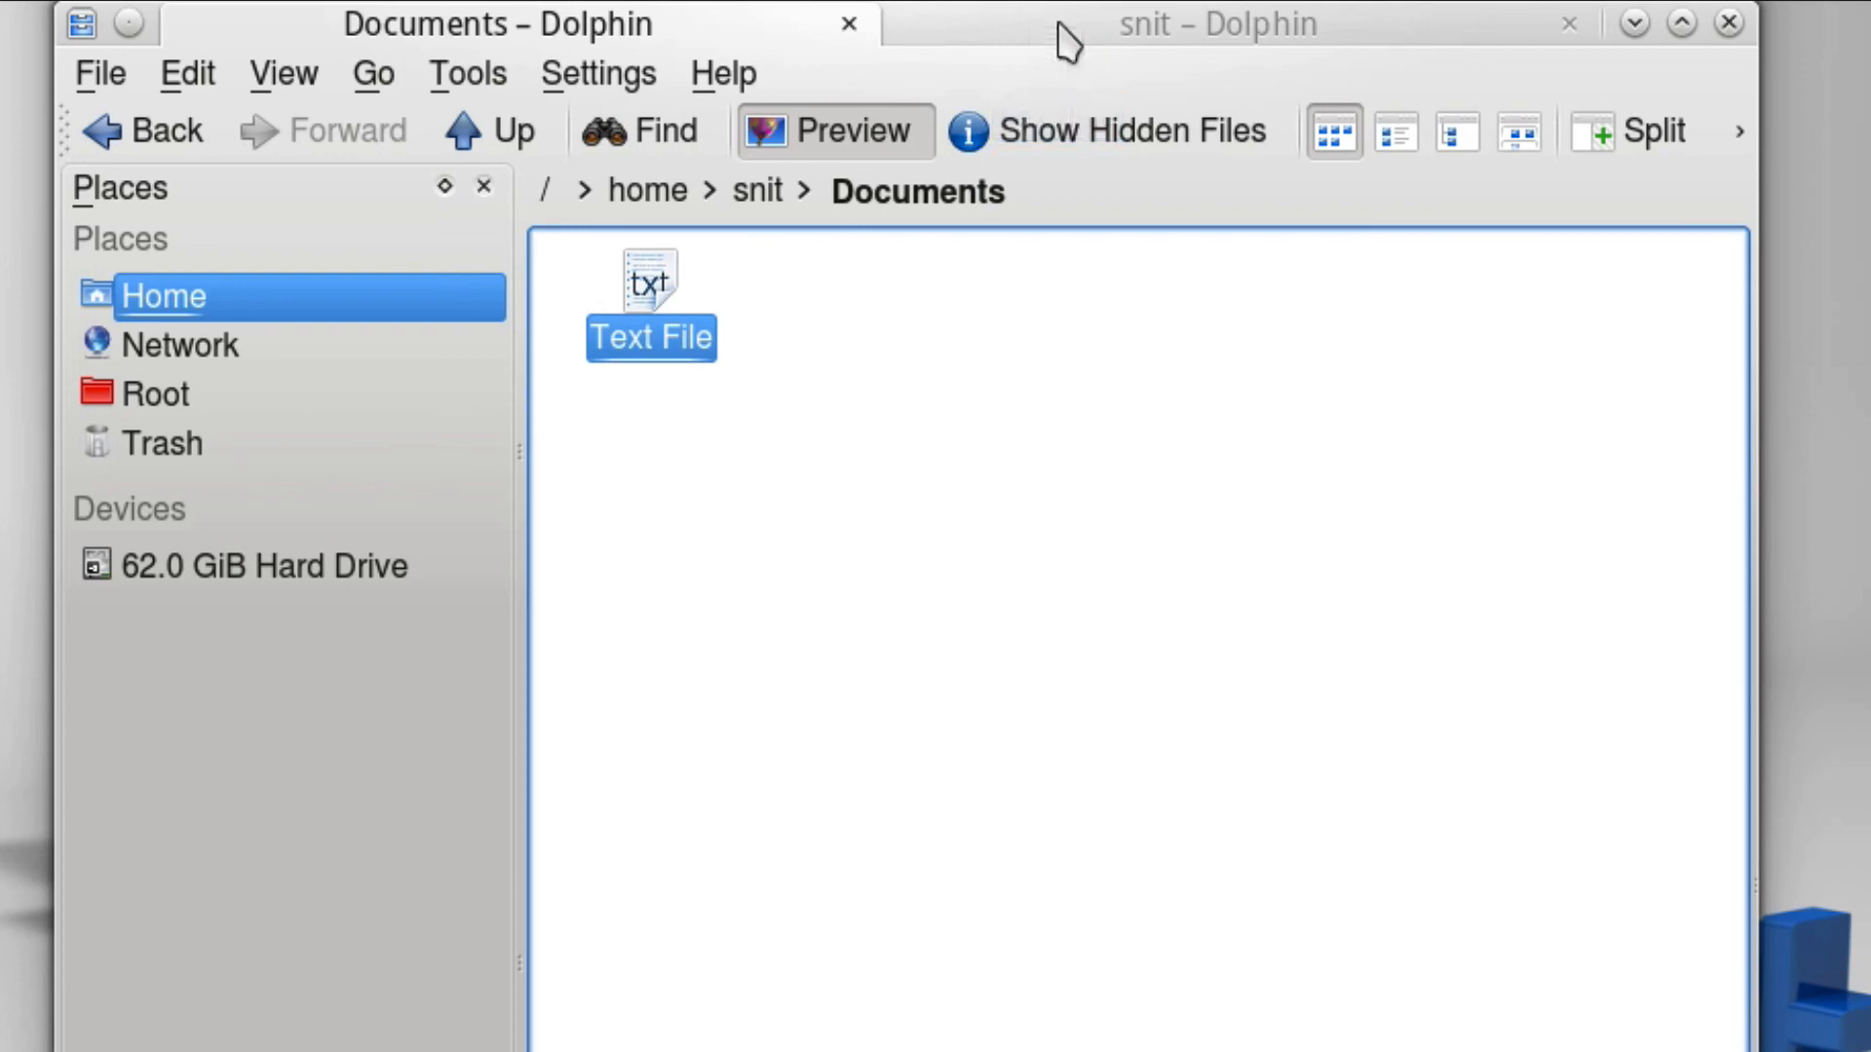
{"action": "left_click", "coordinate": [921, 337]}
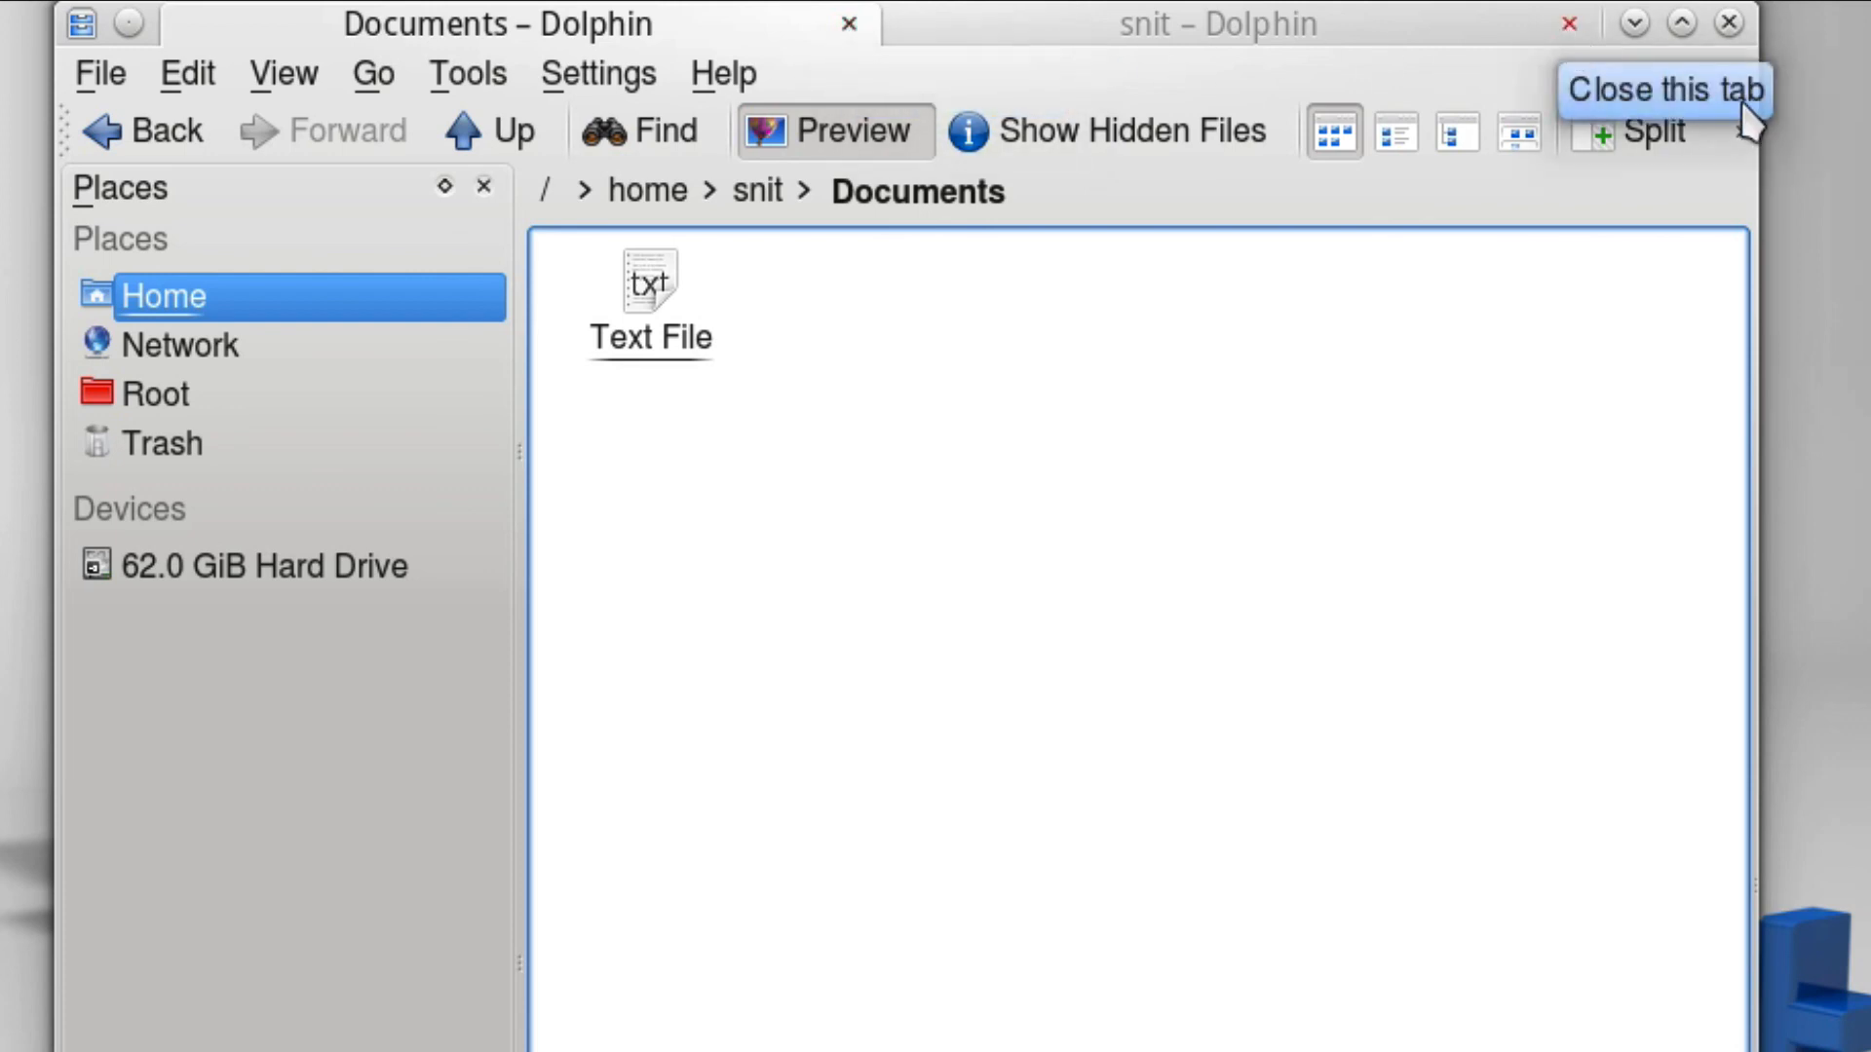
Close the Documents window and open a second tab in the remaining home folder window.
{"action": "left_click", "coordinate": [1726, 26]}
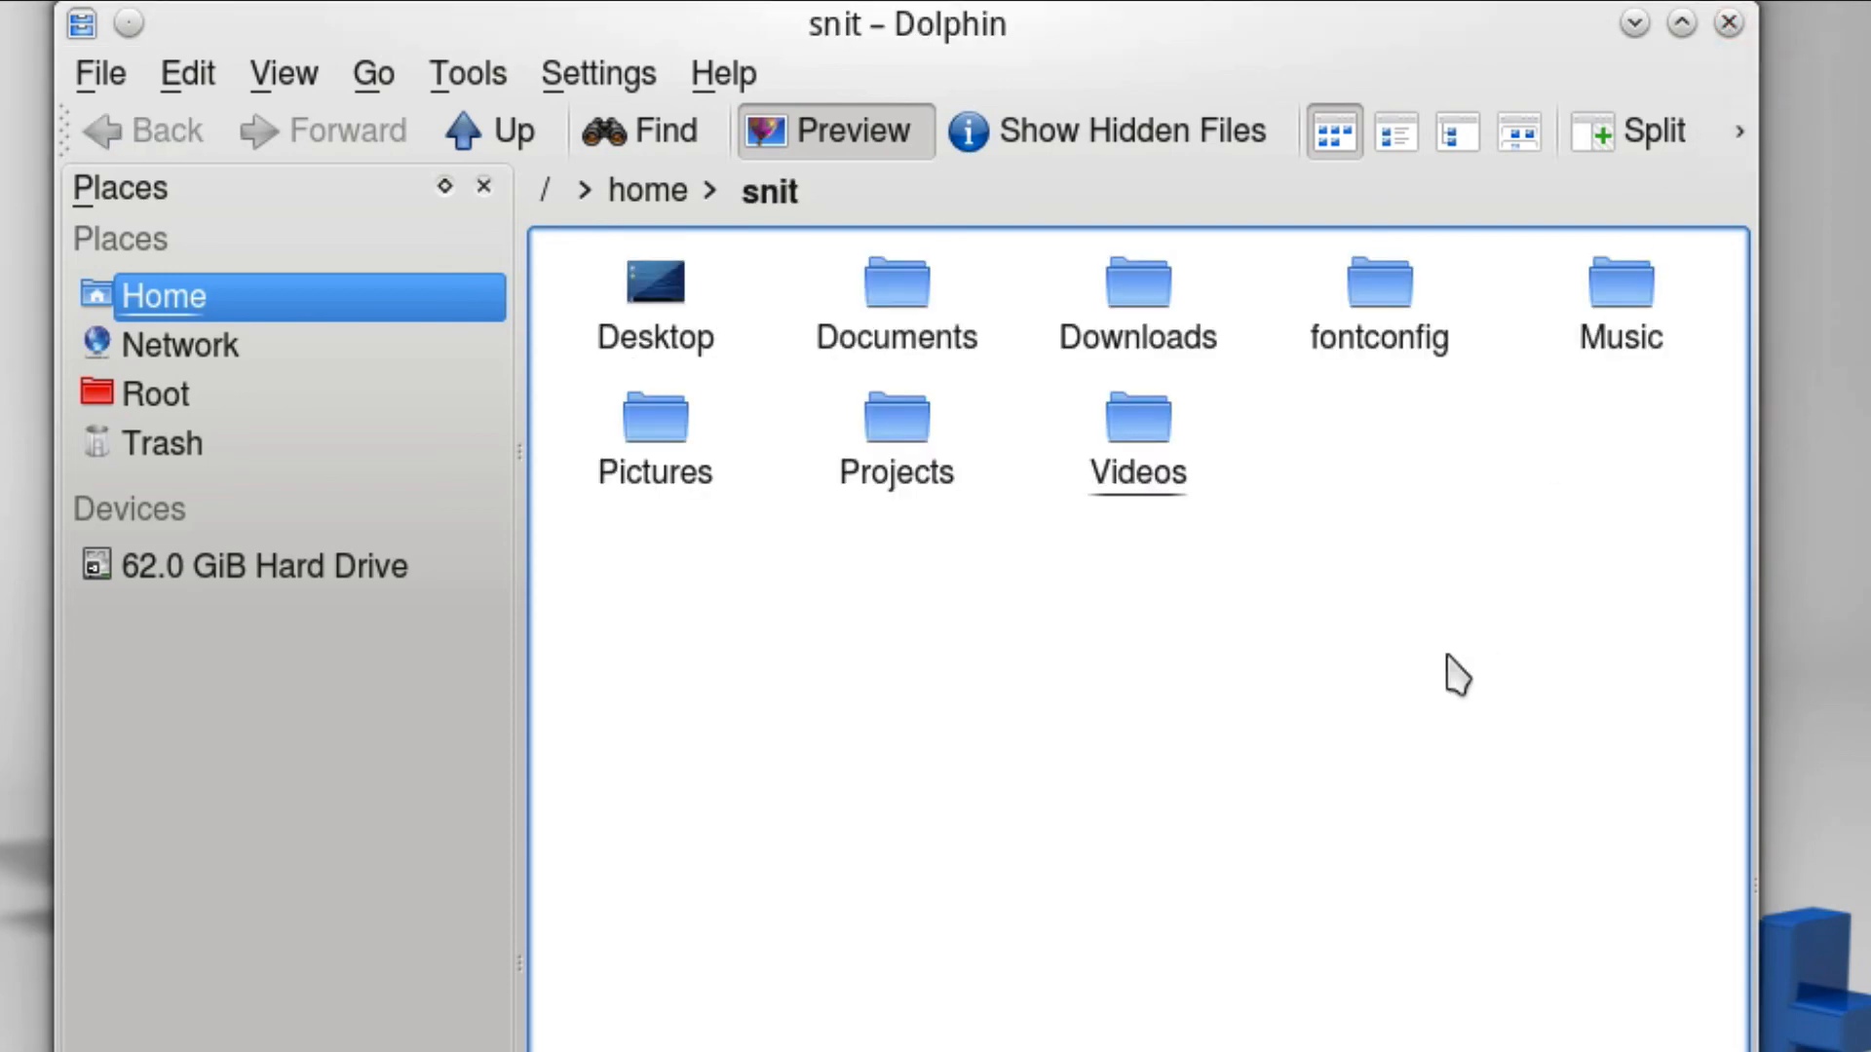
{"action": "left_click", "coordinate": [110, 83]}
{"action": "left_click", "coordinate": [122, 226]}
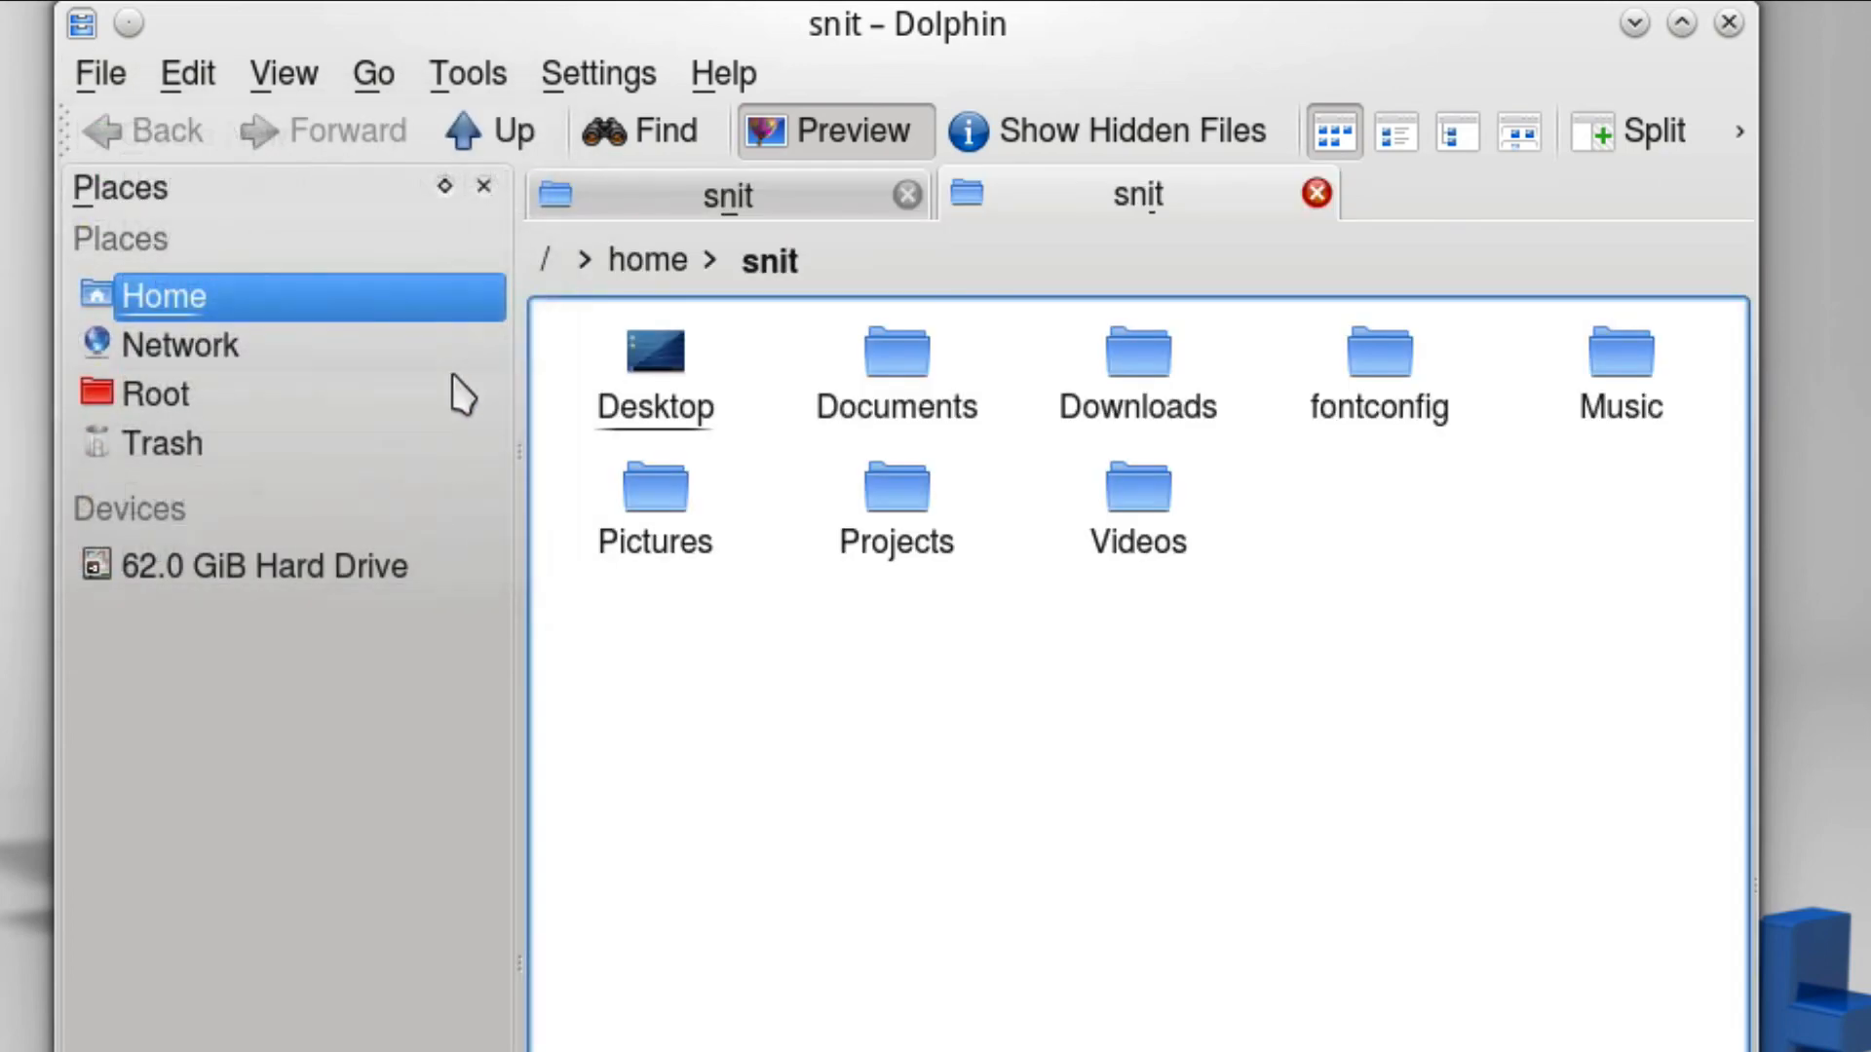
Close the home folder window, quitting with both of its tabs open.
{"action": "left_click", "coordinate": [1728, 21]}
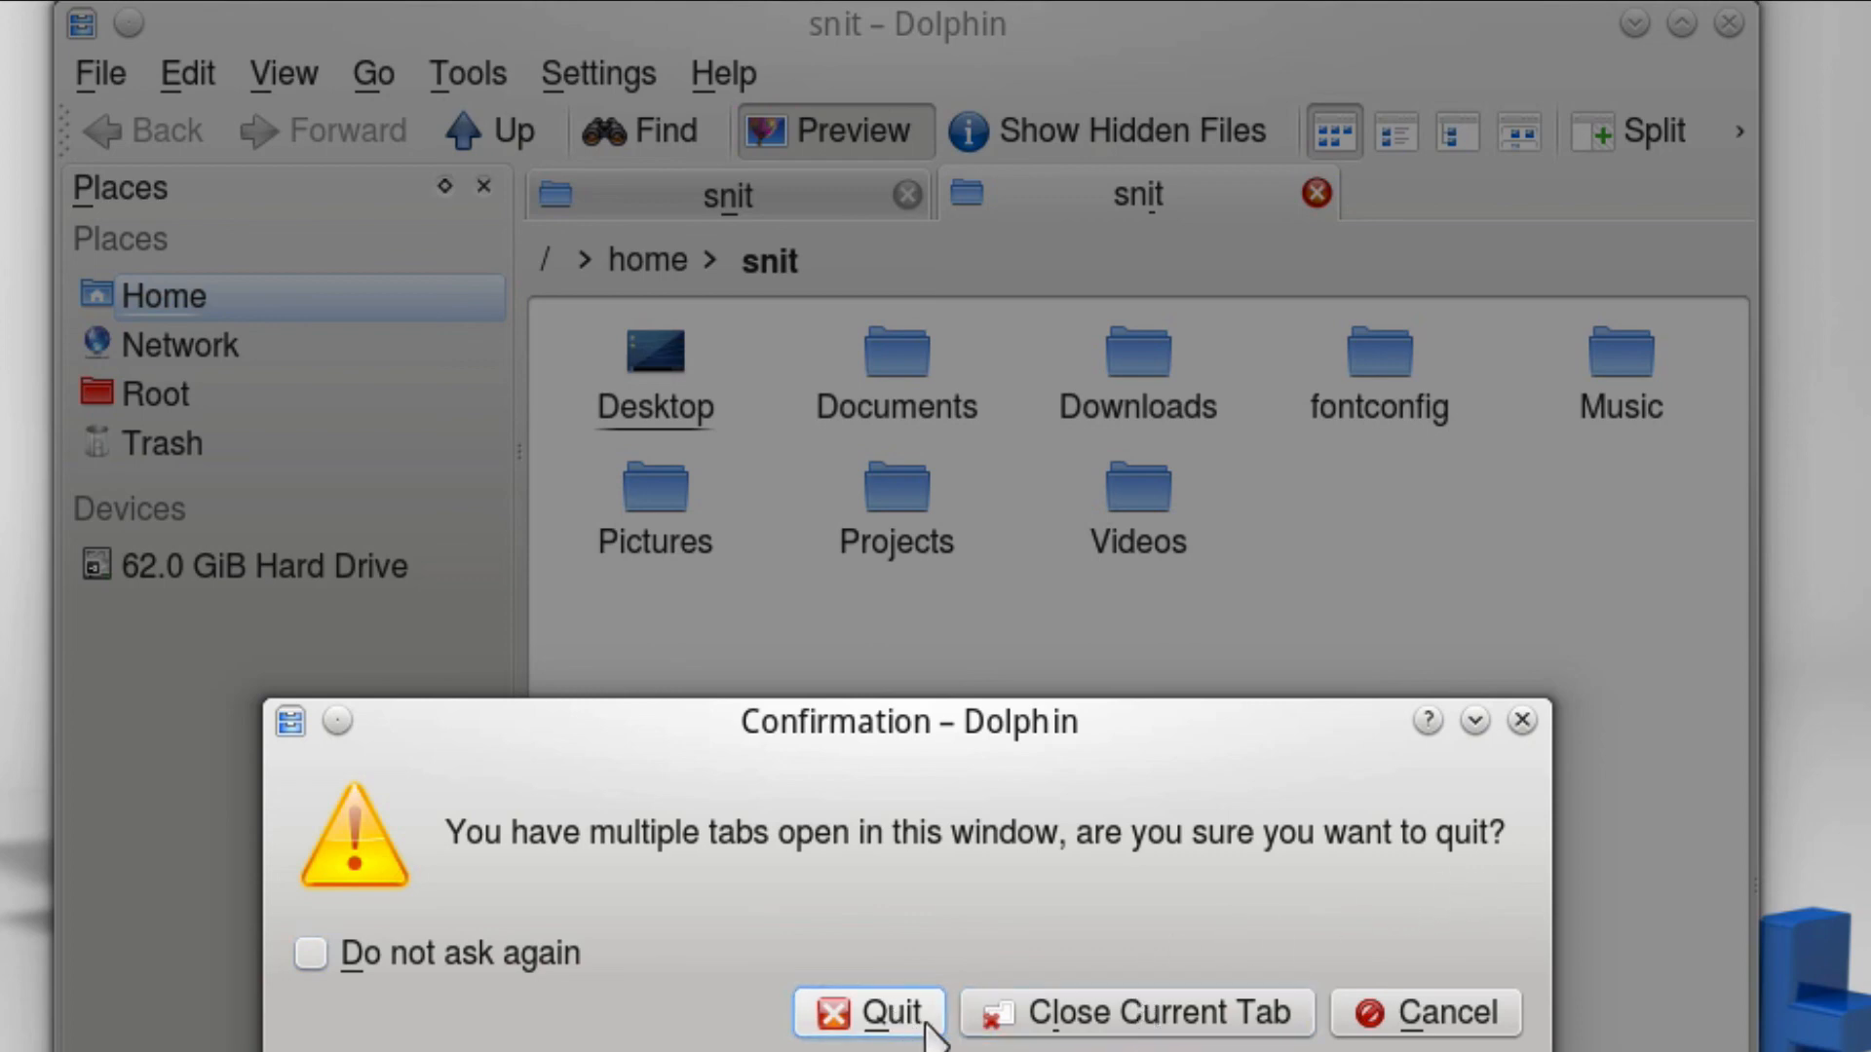
{"action": "left_click", "coordinate": [864, 1013]}
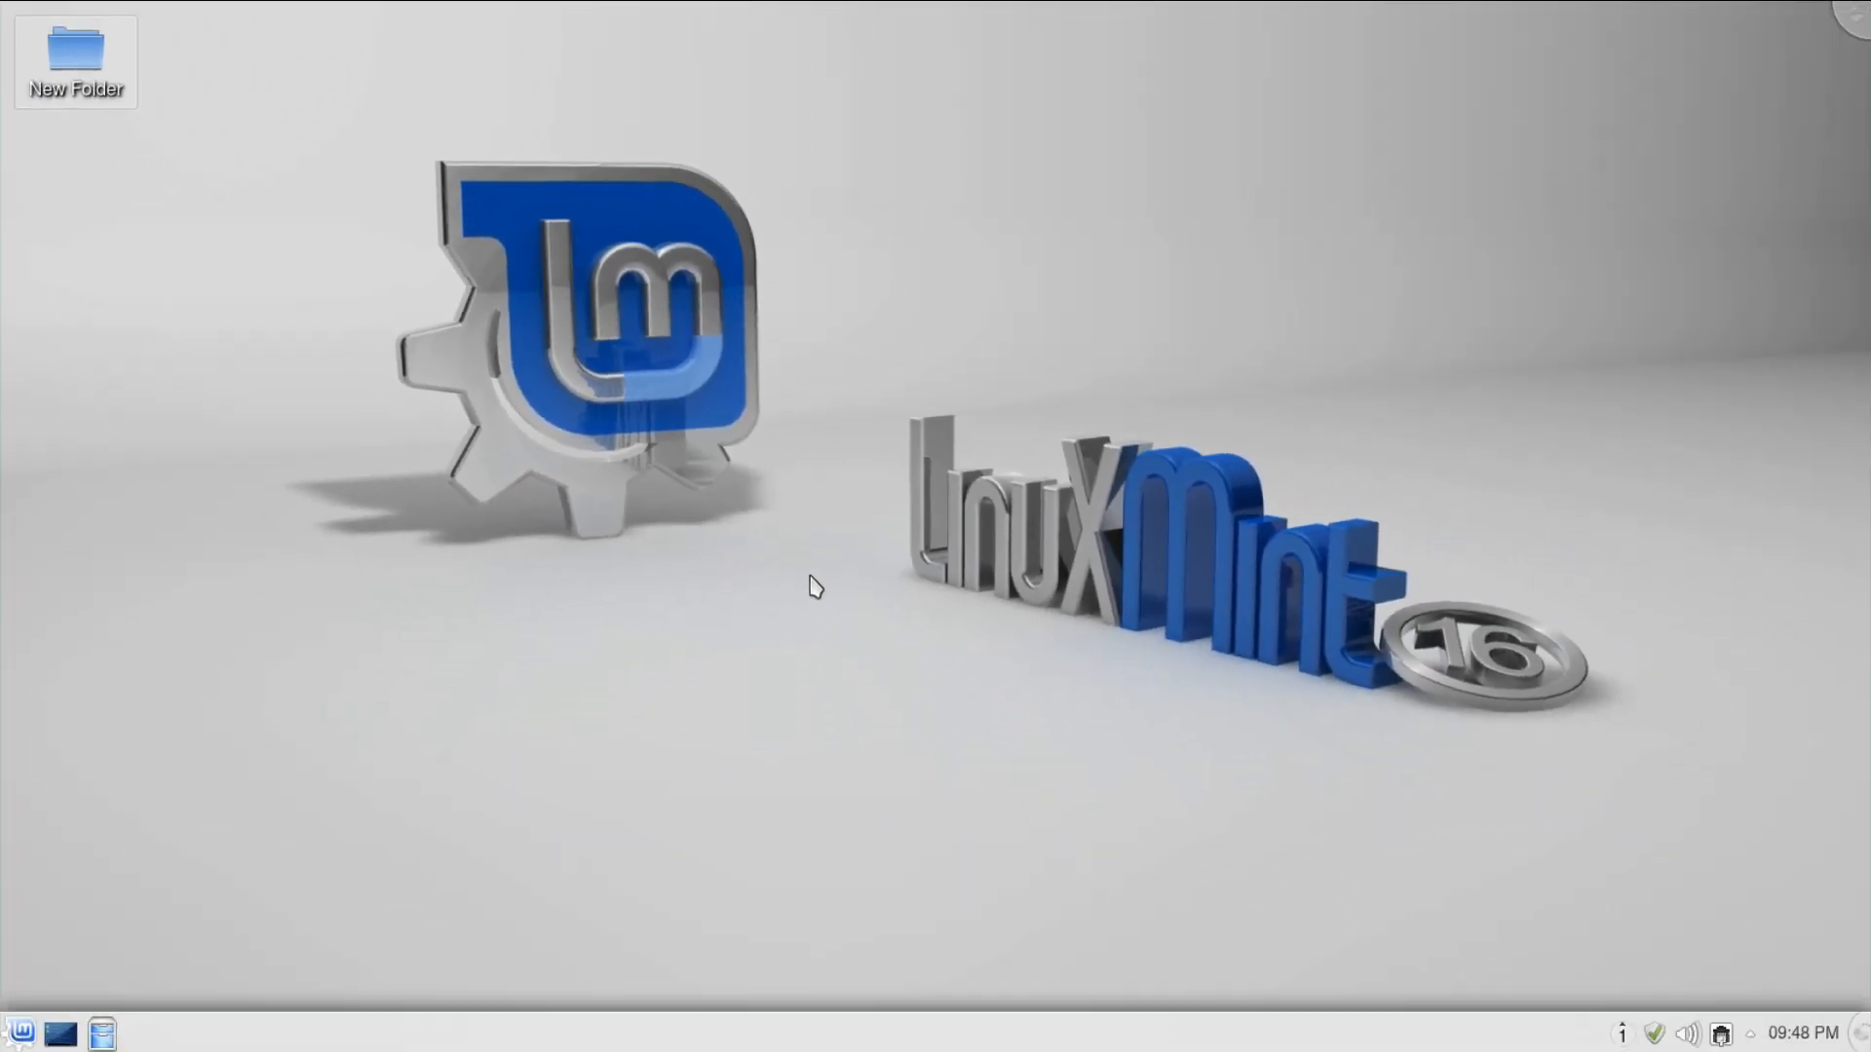